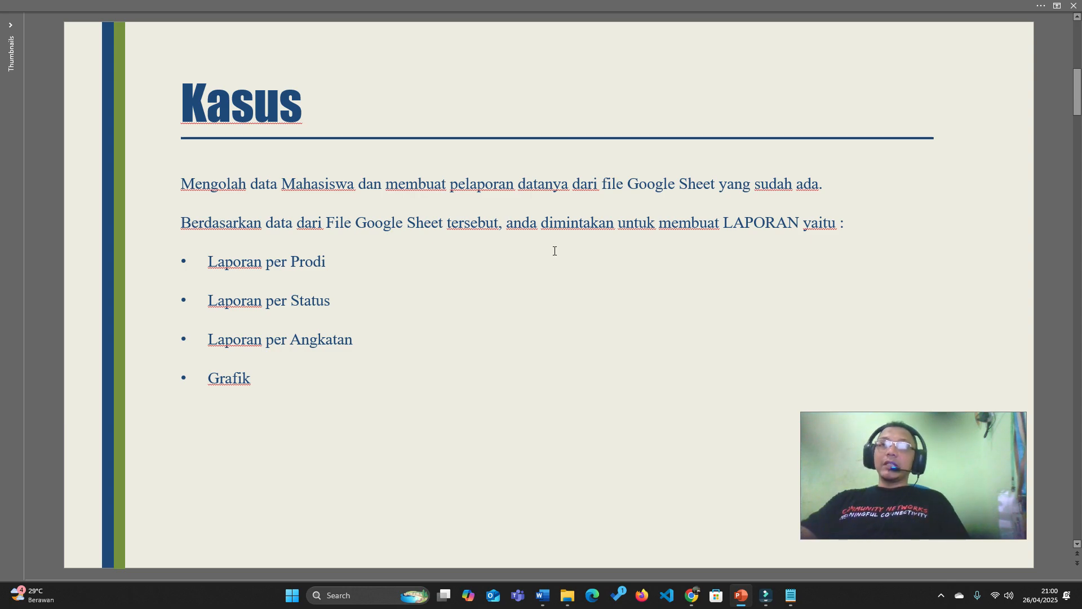
# Step: Switch to the data_mahasiswa spreadsheet in Chrome and examine its column headers and the extent of its student records
pyautogui.click(692, 595)
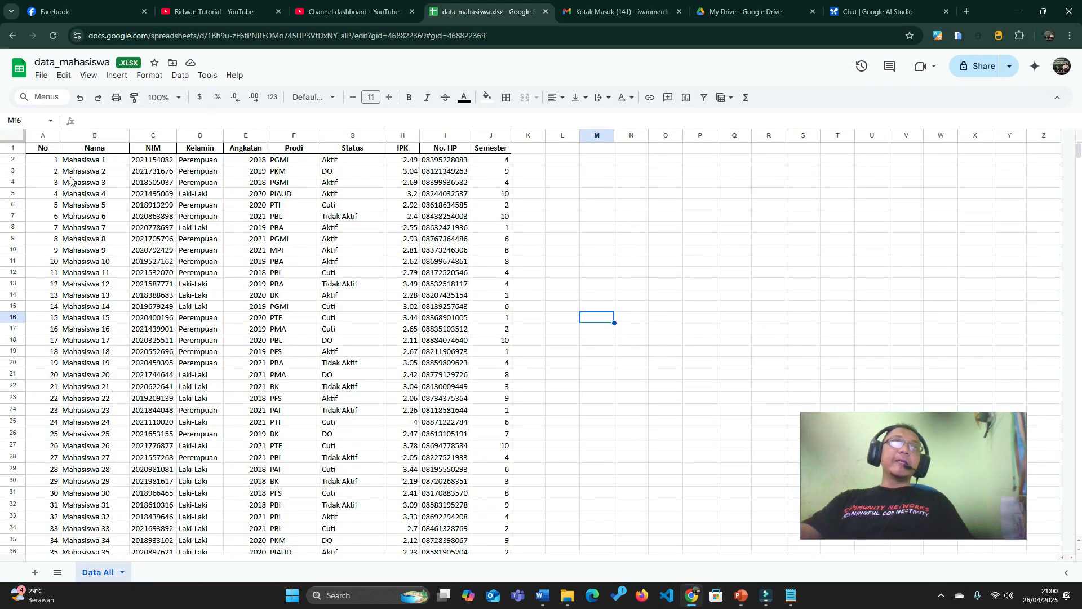
pyautogui.click(95, 148)
pyautogui.click(158, 152)
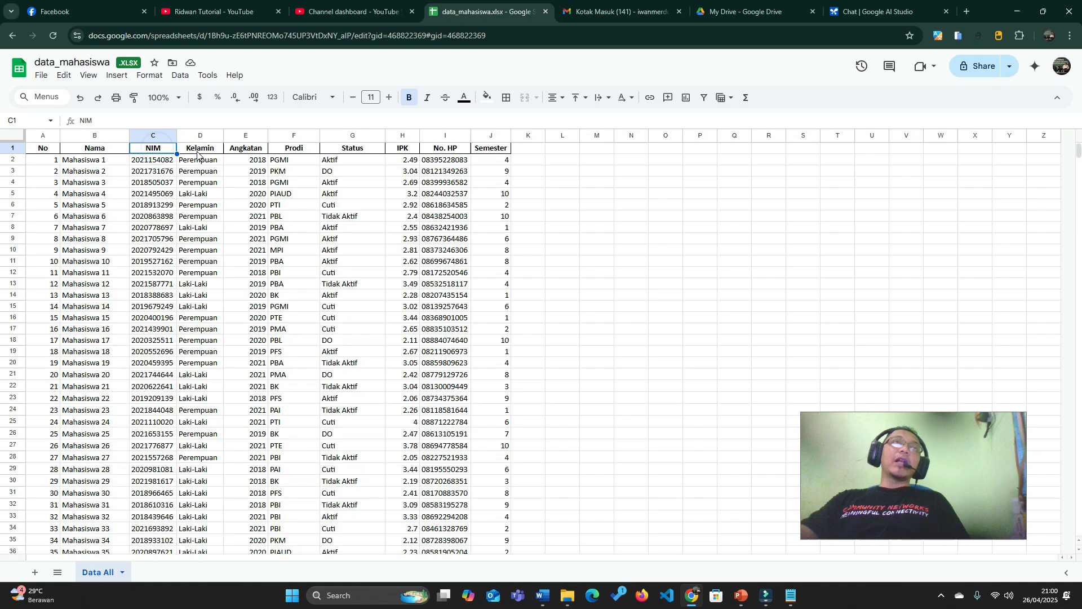
pyautogui.click(199, 152)
pyautogui.click(249, 153)
pyautogui.click(293, 151)
pyautogui.click(345, 151)
pyautogui.click(396, 153)
pyautogui.click(451, 154)
pyautogui.click(499, 152)
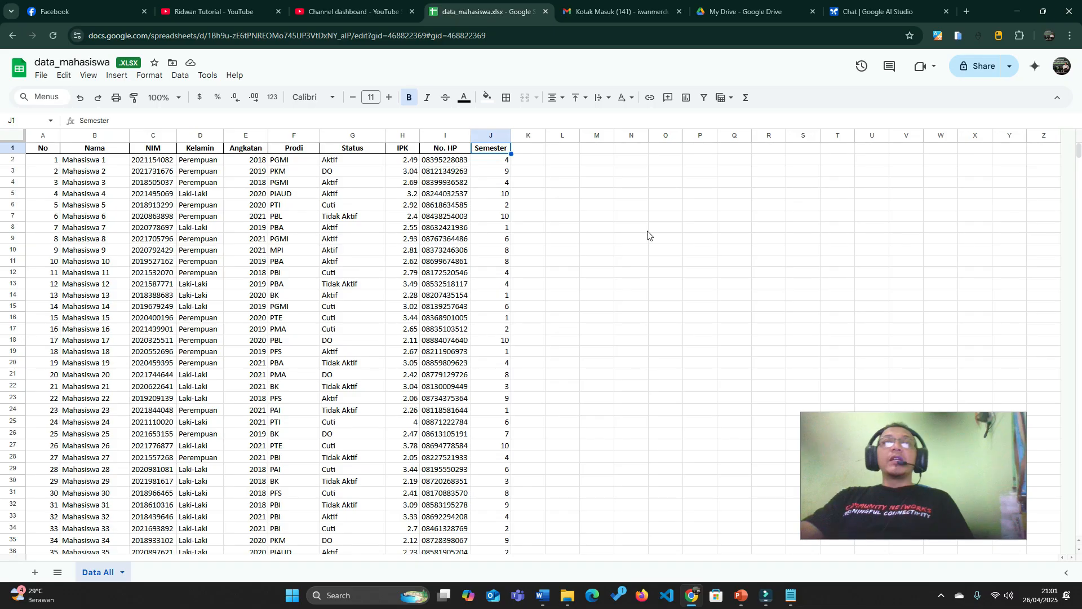
pyautogui.moveTo(1078, 155); pyautogui.dragTo(1081, 517)
pyautogui.moveTo(2, 517); pyautogui.dragTo(2, 540)
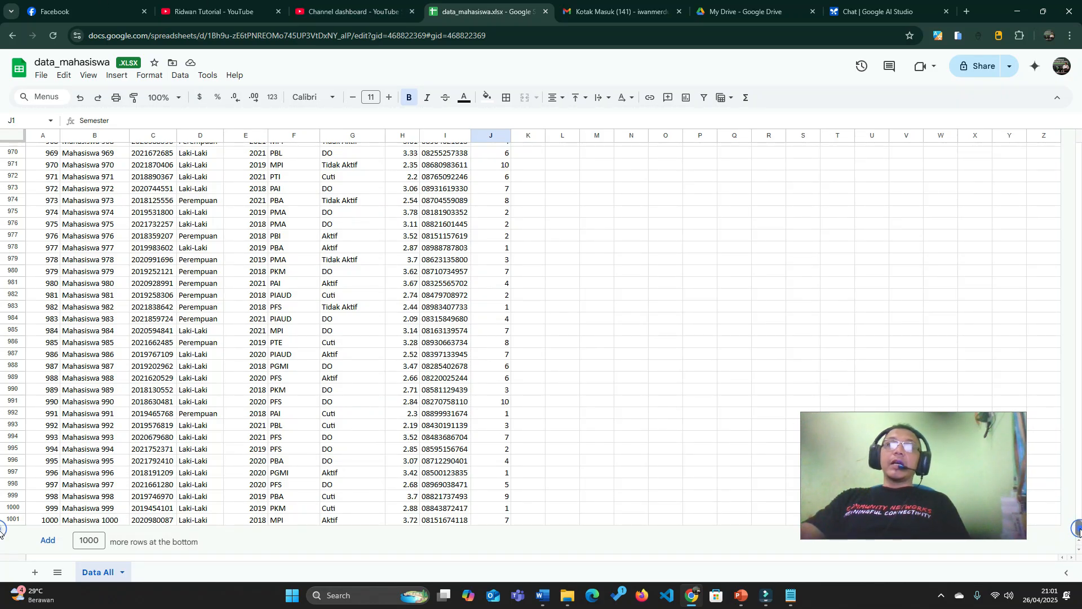
pyautogui.moveTo(1079, 527); pyautogui.dragTo(1080, 147)
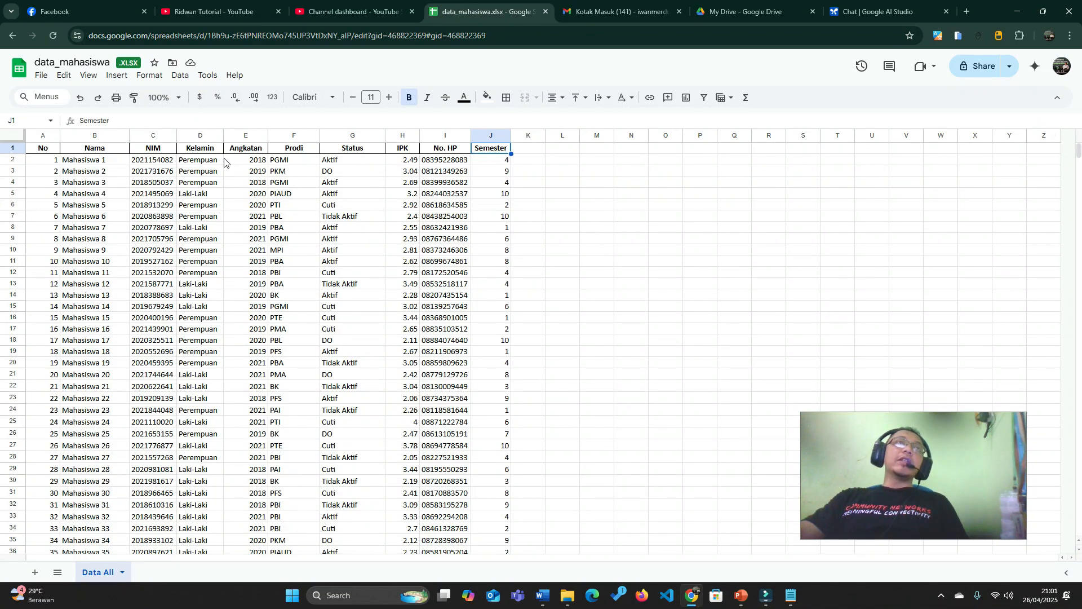
# Step: Examine the Kelamin, Angkatan, Prodi and Status columns as the basis for the reports
pyautogui.click(248, 135)
pyautogui.moveTo(249, 132); pyautogui.dragTo(364, 131)
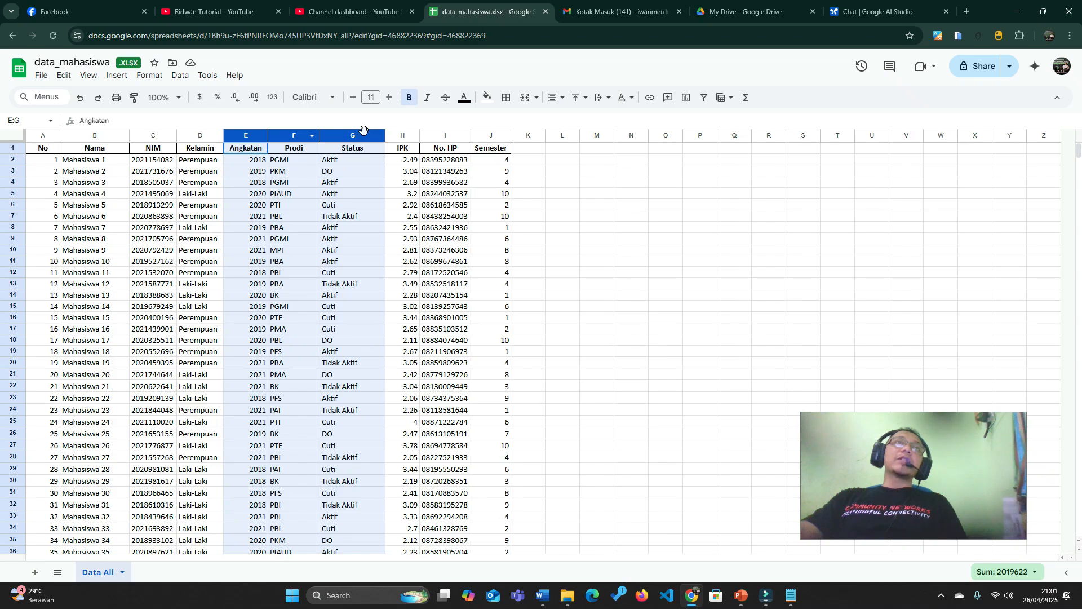
pyautogui.click(201, 134)
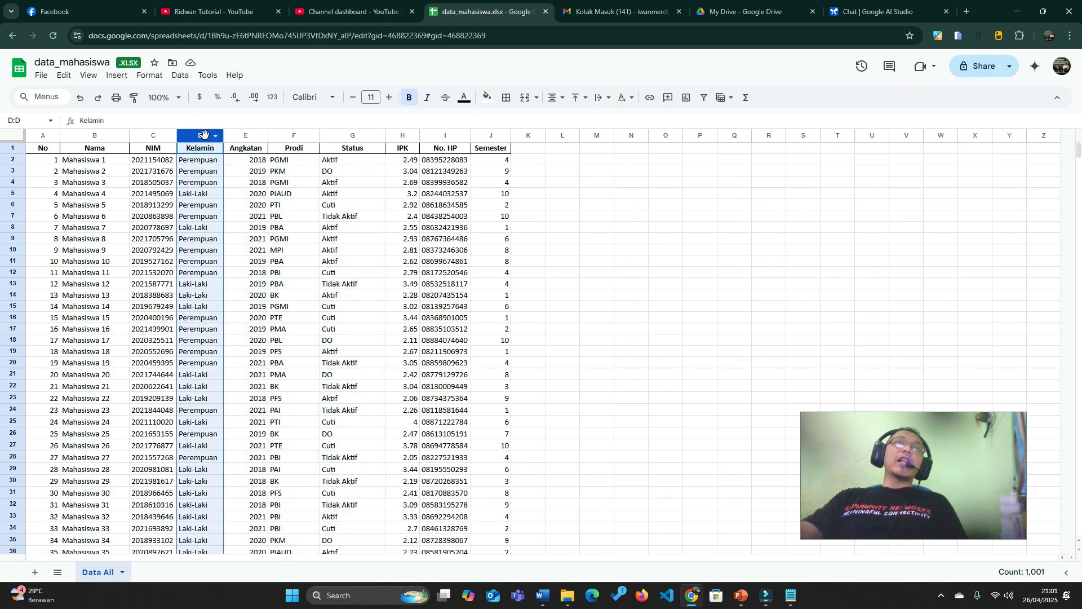
pyautogui.click(244, 133)
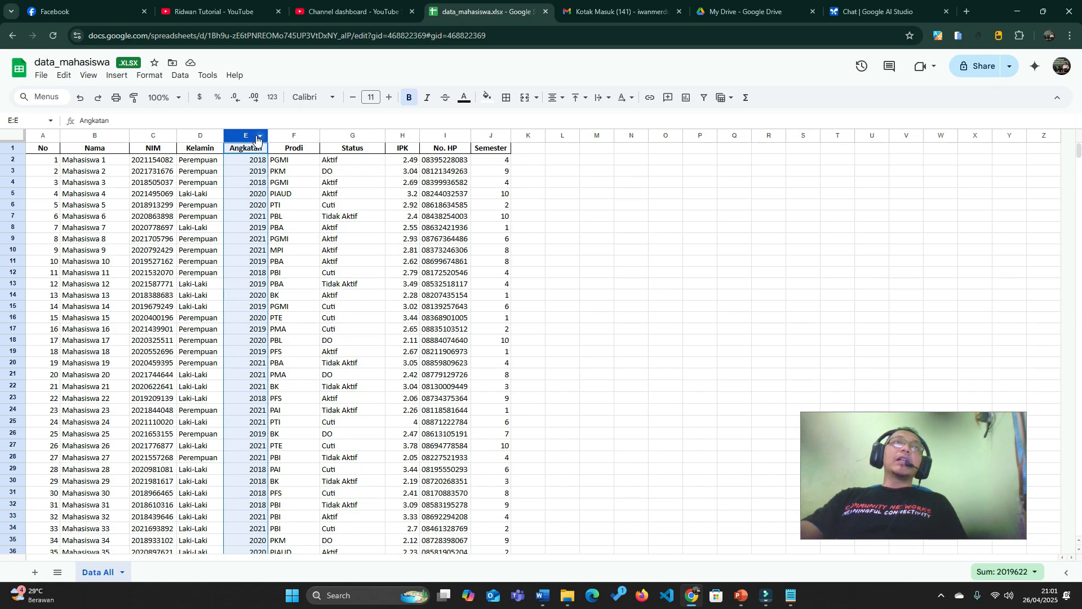
pyautogui.click(317, 134)
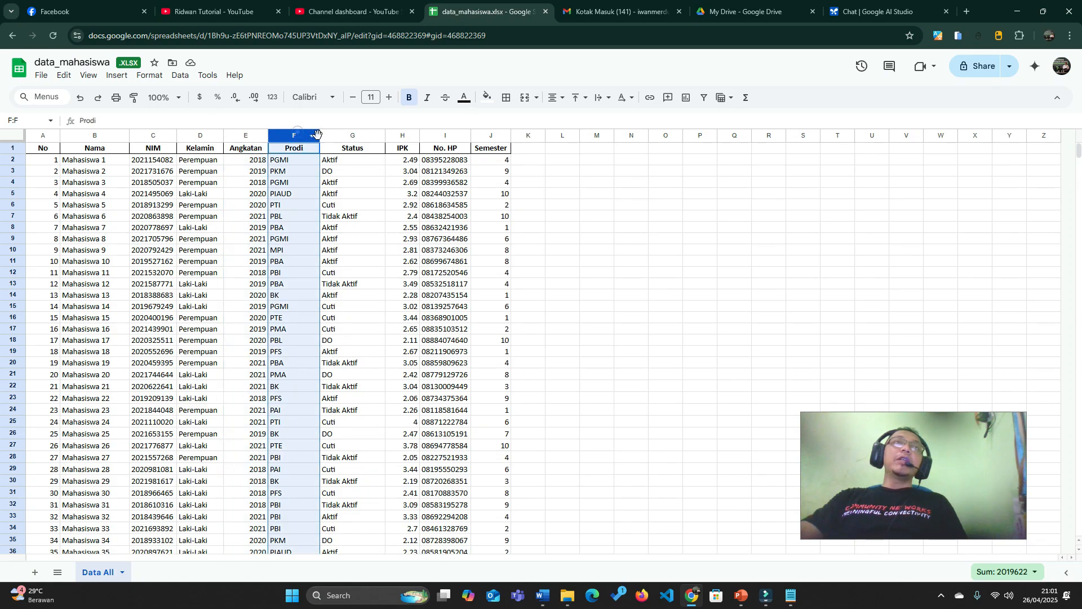
pyautogui.click(352, 134)
pyautogui.click(613, 252)
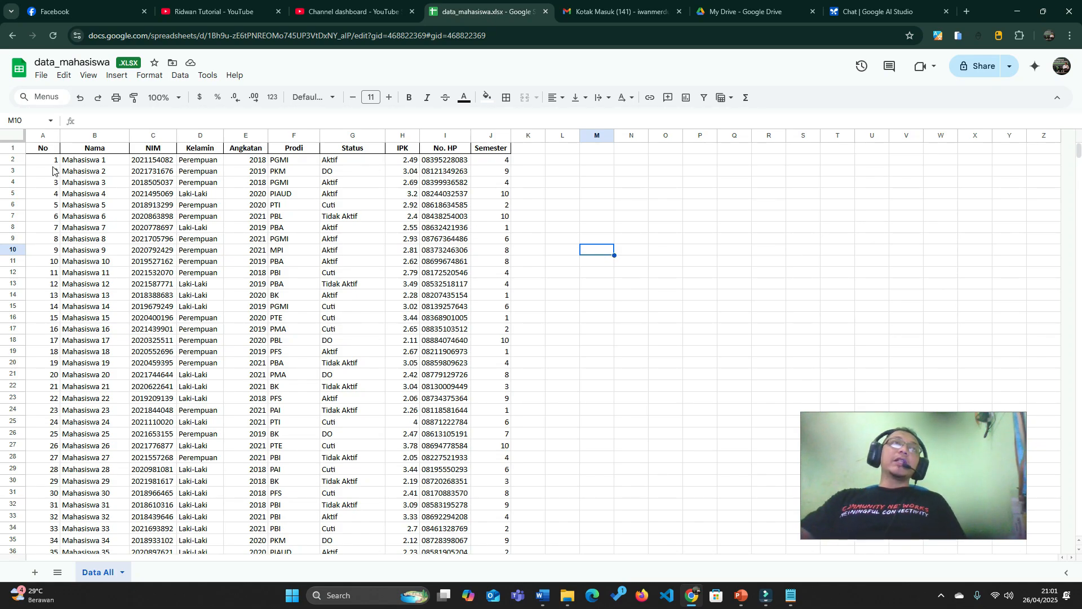
pyautogui.click(39, 152)
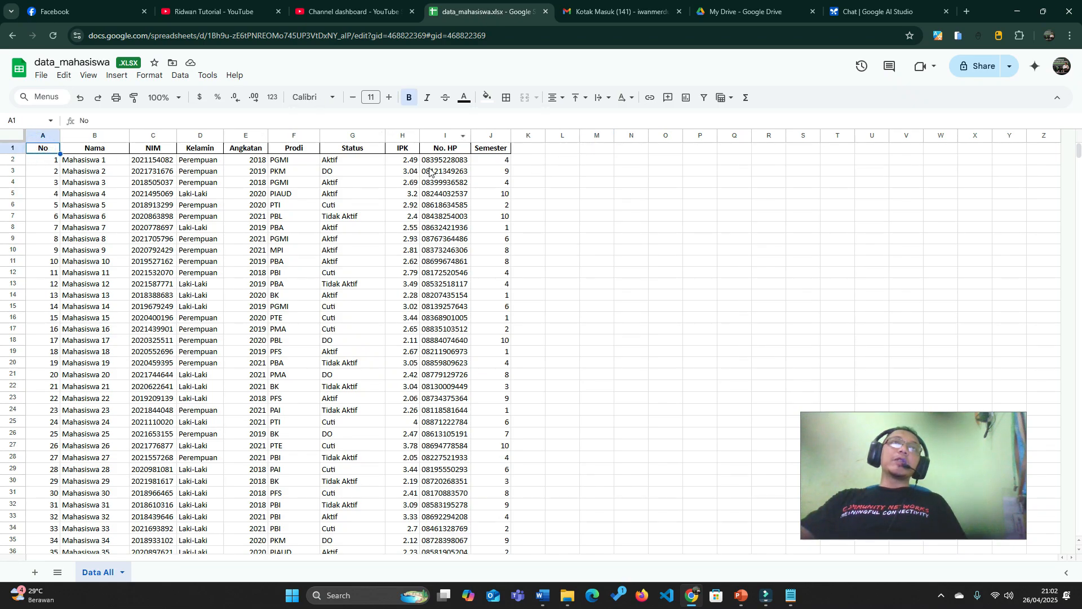
pyautogui.click(586, 219)
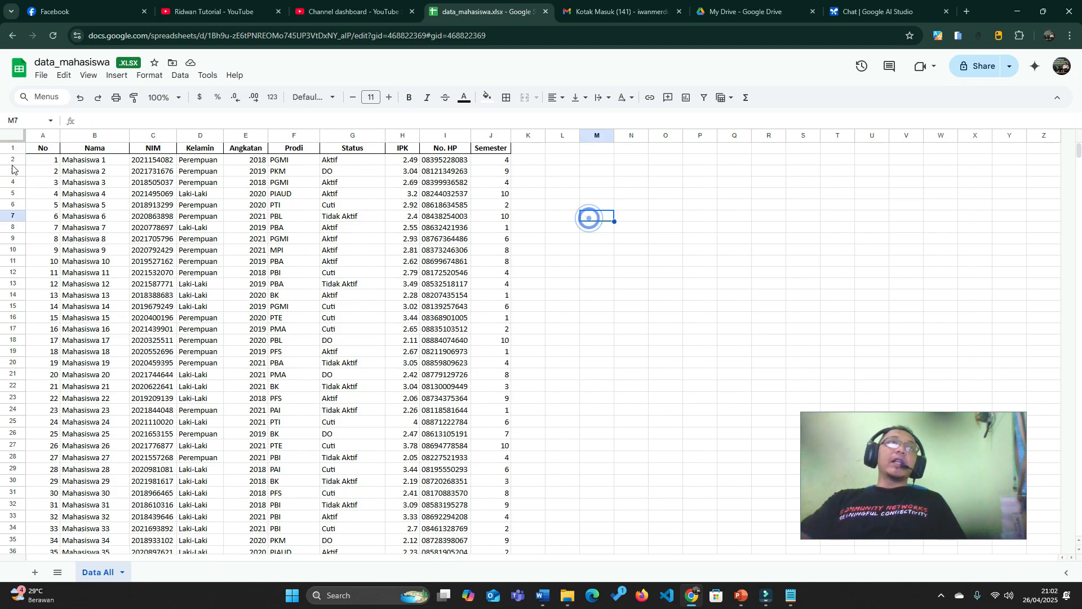
# Step: Add a filter to the header row A1:J1 of the student data
pyautogui.moveTo(40, 148); pyautogui.dragTo(502, 149)
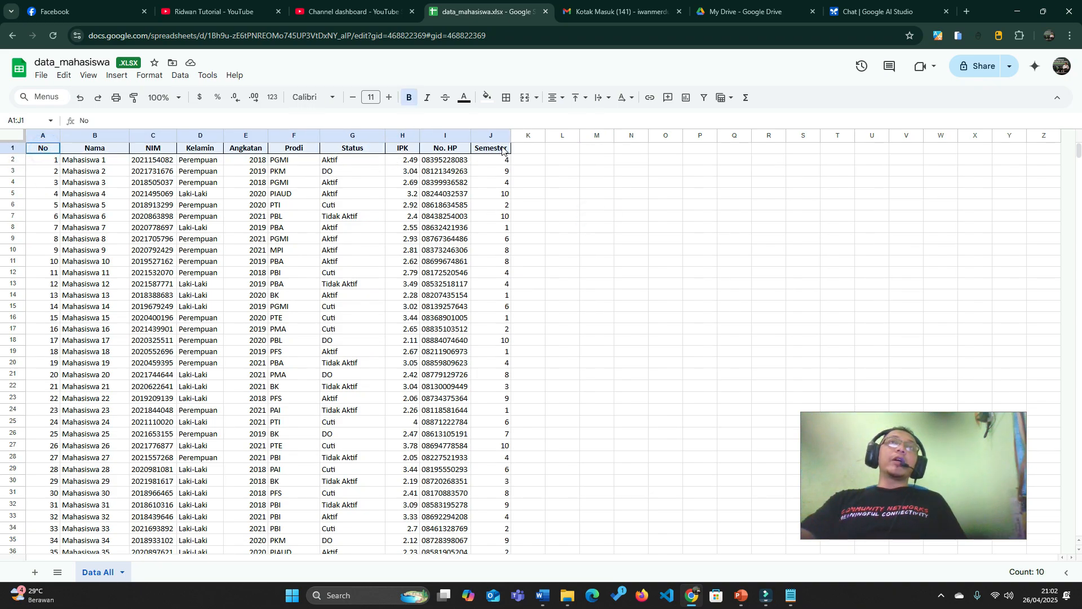
pyautogui.click(705, 98)
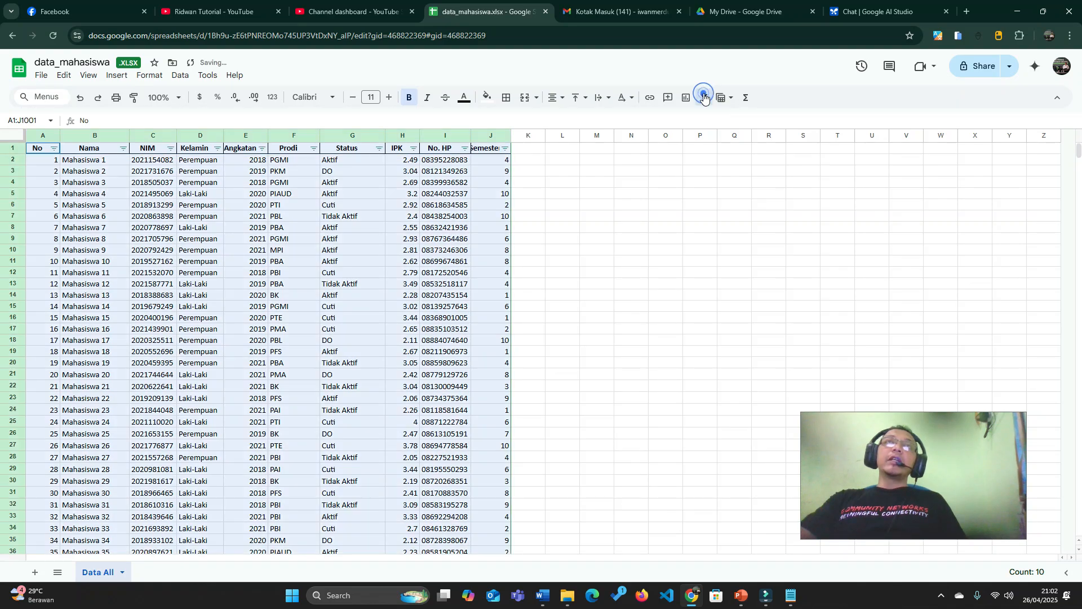
pyautogui.click(654, 242)
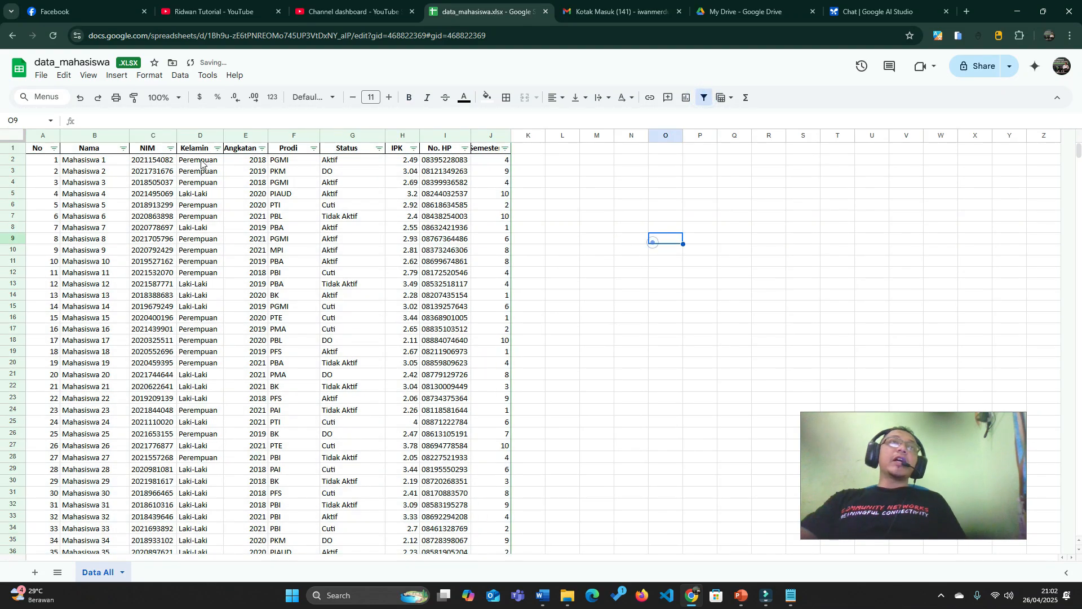
# Step: Filter the Prodi column by values so that only PAI students are shown, and look through the filtered rows
pyautogui.click(313, 149)
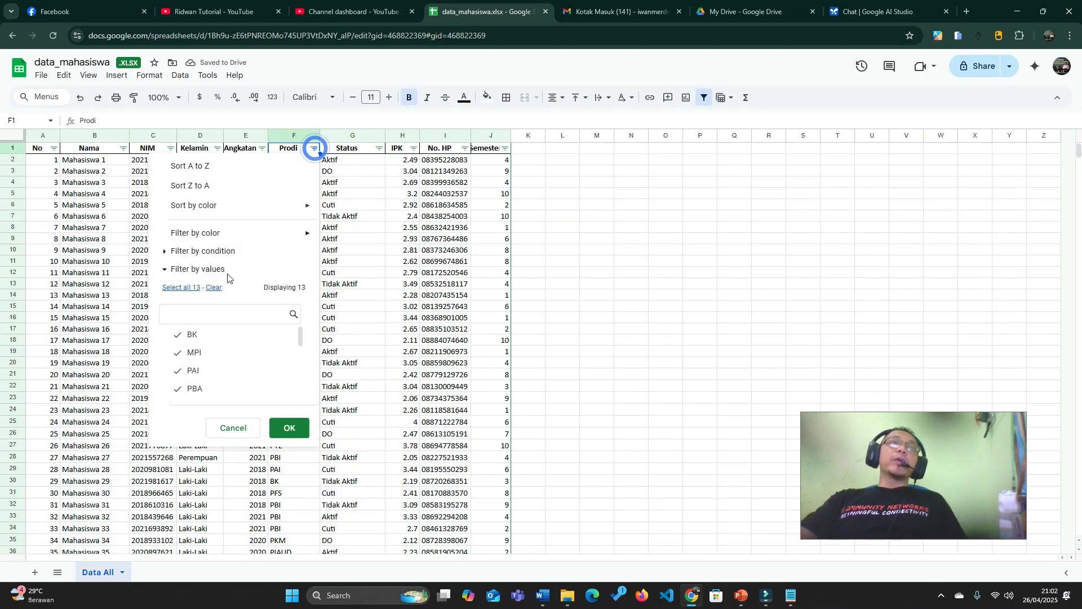
pyautogui.click(214, 288)
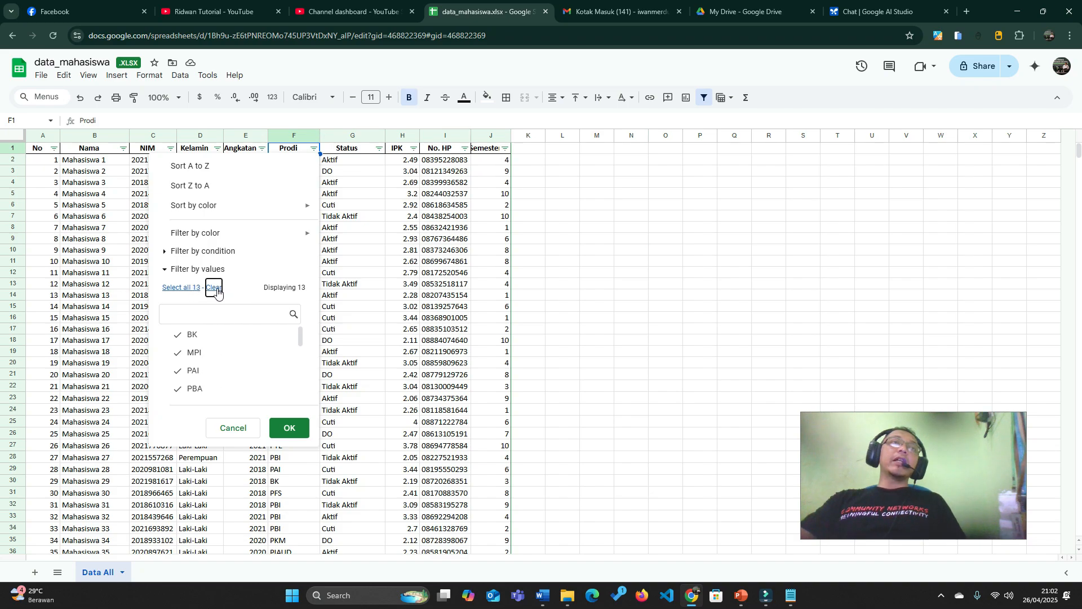
pyautogui.click(196, 373)
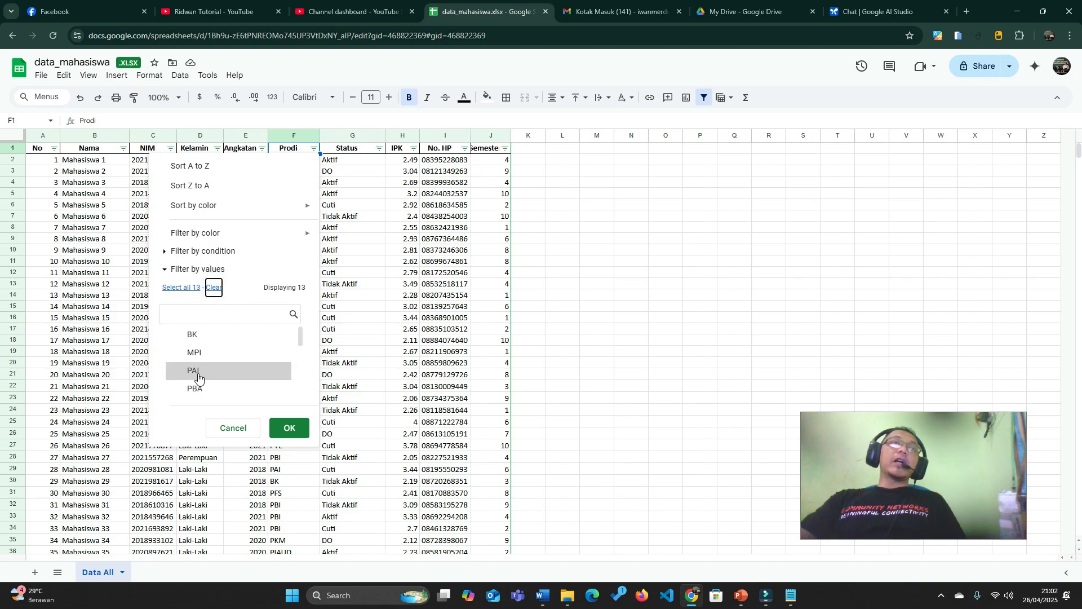
pyautogui.click(289, 428)
pyautogui.scroll(-10, 389, 290)
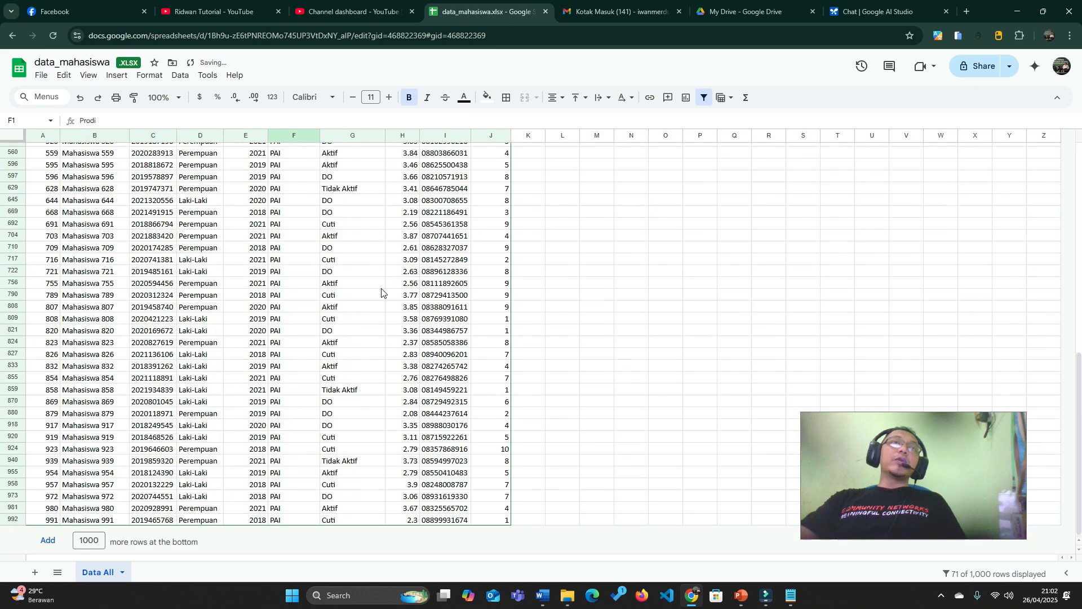
pyautogui.scroll(10, 383, 296)
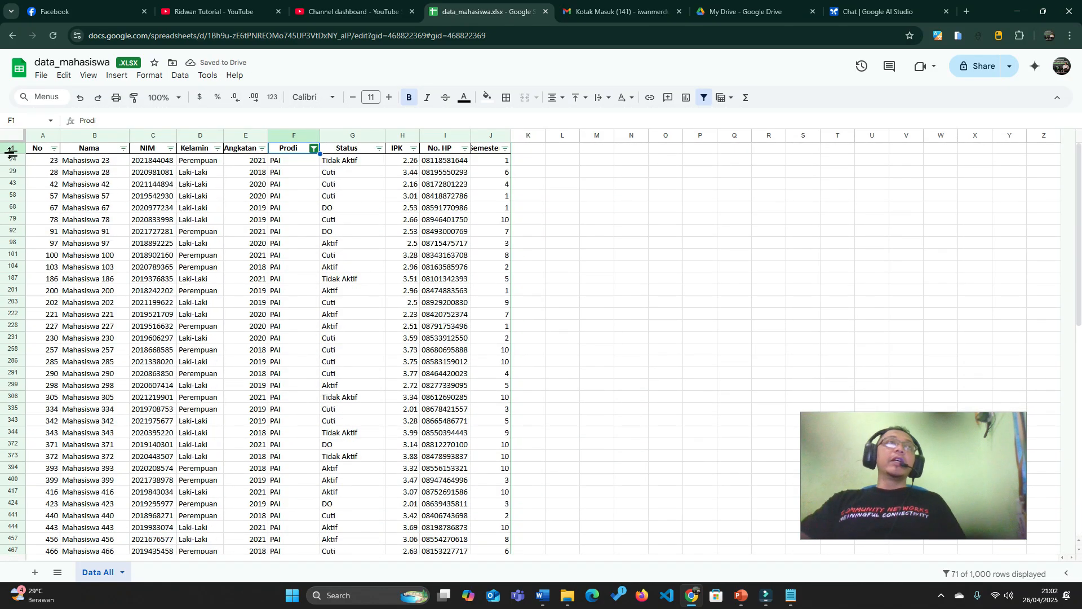
# Step: Copy the filtered PAI records from the Nama through Semester columns, without pasting them anywhere
pyautogui.moveTo(85, 160); pyautogui.dragTo(509, 598)
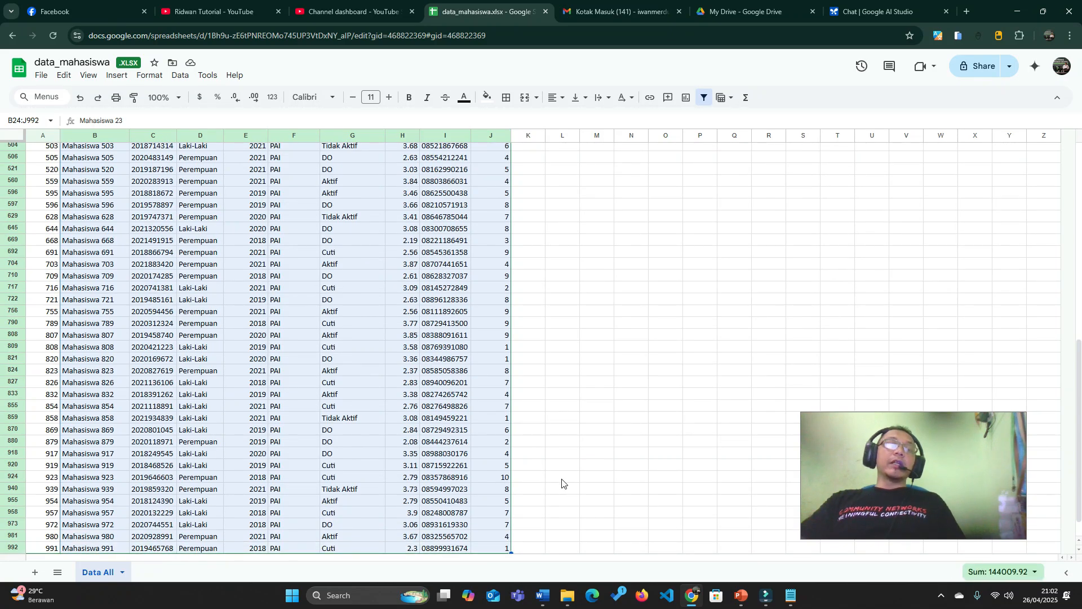
pyautogui.rightClick(478, 397)
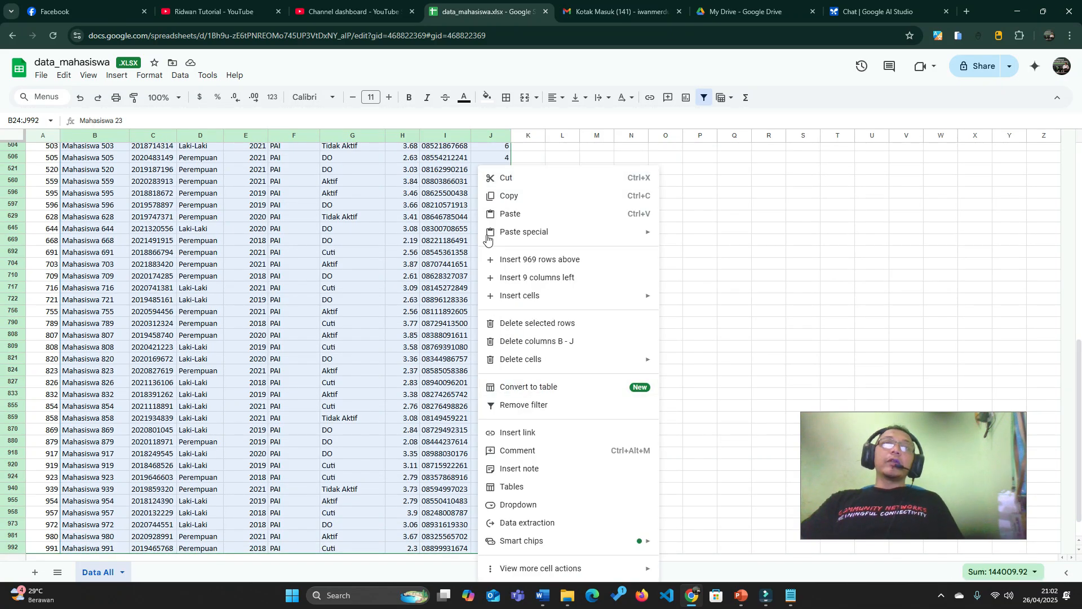
pyautogui.click(504, 195)
pyautogui.click(633, 263)
pyautogui.scroll(10, 626, 270)
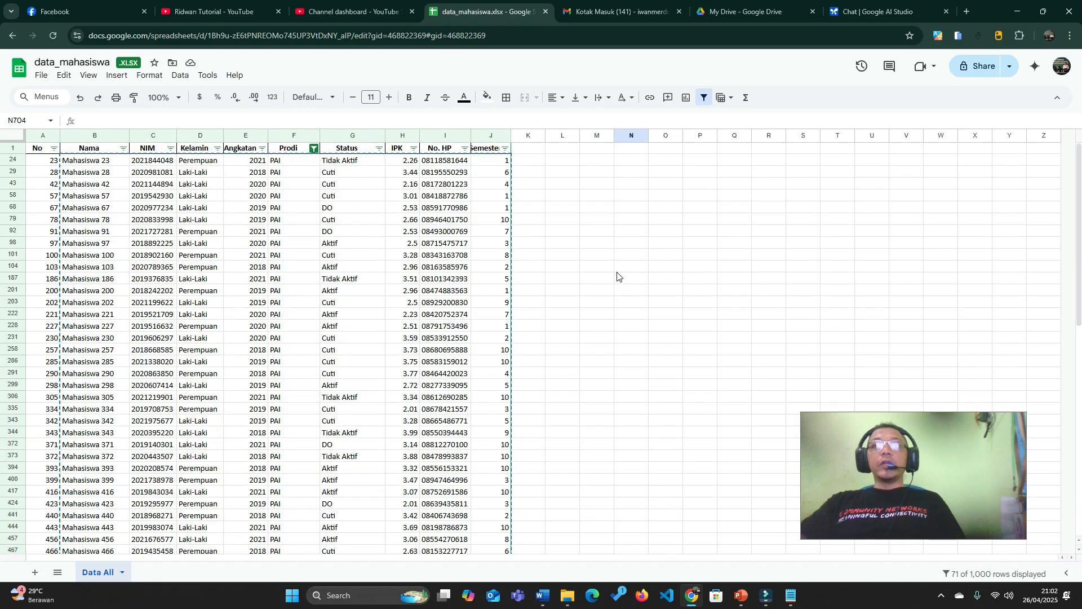
pyautogui.click(609, 291)
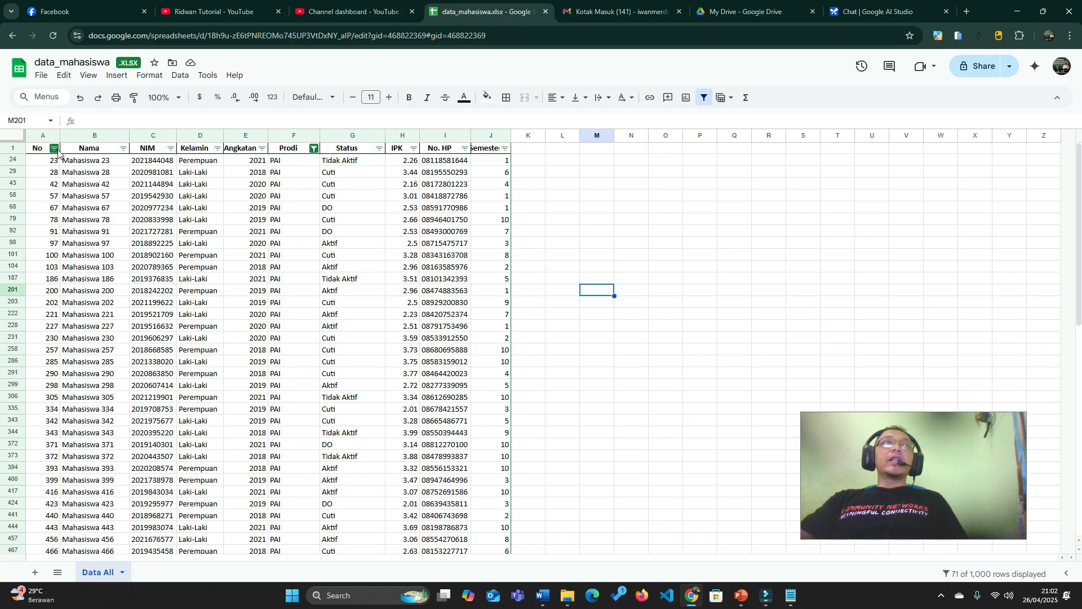
# Step: Remove the filter from the header row of the student data
pyautogui.moveTo(39, 148); pyautogui.dragTo(491, 148)
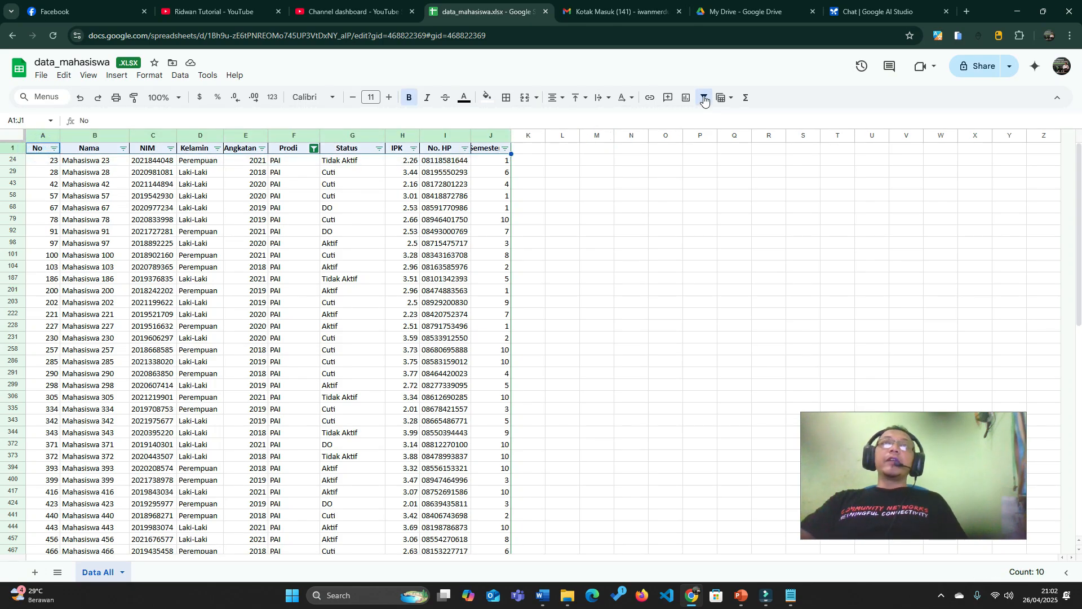
pyautogui.click(703, 97)
pyautogui.click(653, 261)
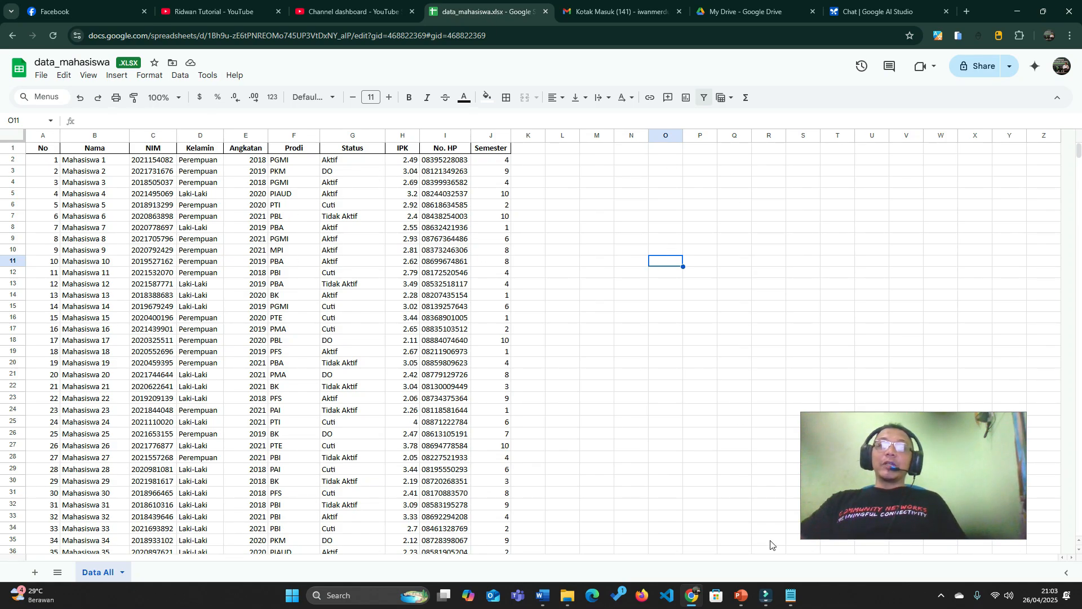
# Step: Switch to PowerPoint to review the required reports on the Kasus slide, and return to the spreadsheet in Chrome
pyautogui.click(741, 596)
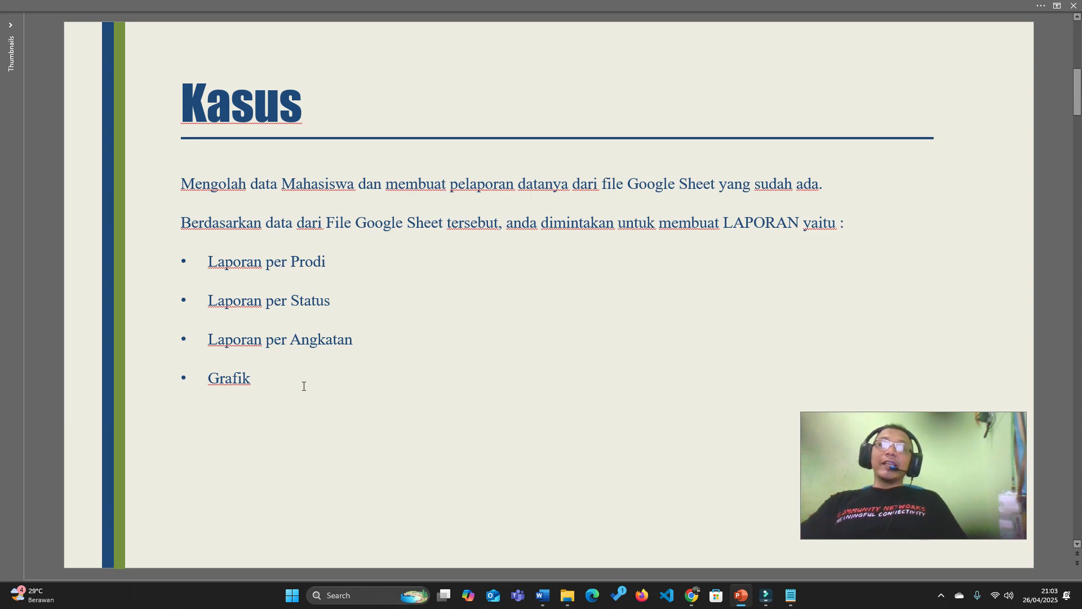
pyautogui.click(692, 595)
pyautogui.click(552, 296)
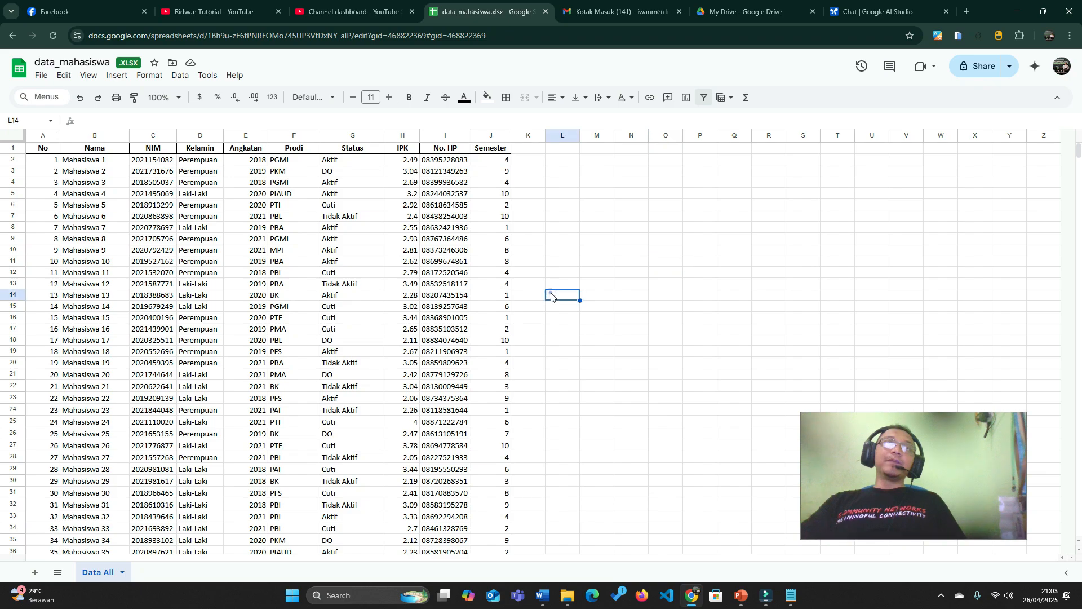
# Step: Add a new sheet to the workbook and name it "Lap per Prodi"
pyautogui.click(35, 572)
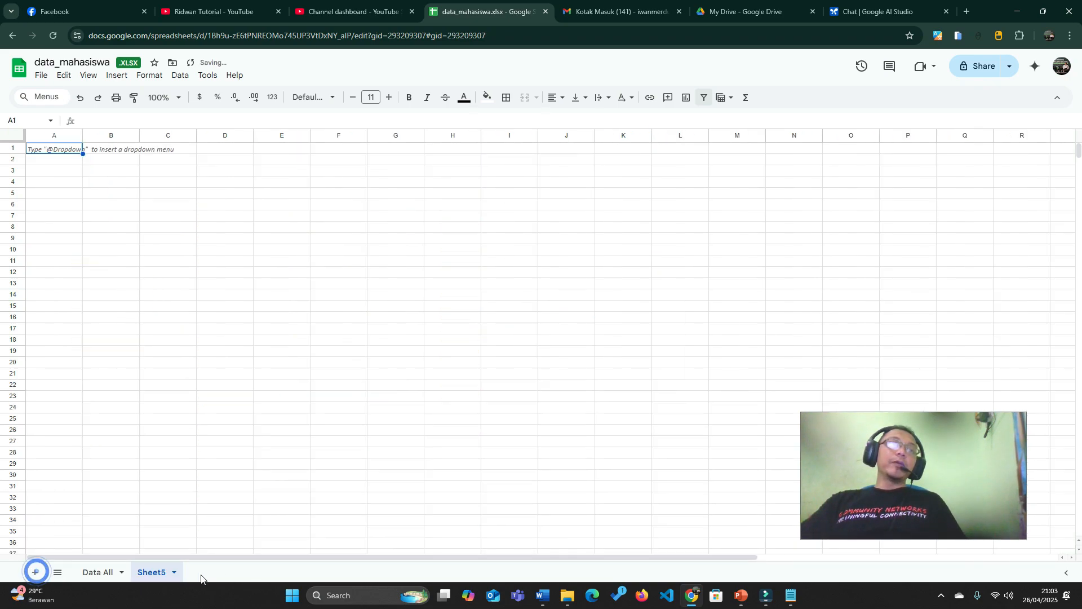
pyautogui.write('La')
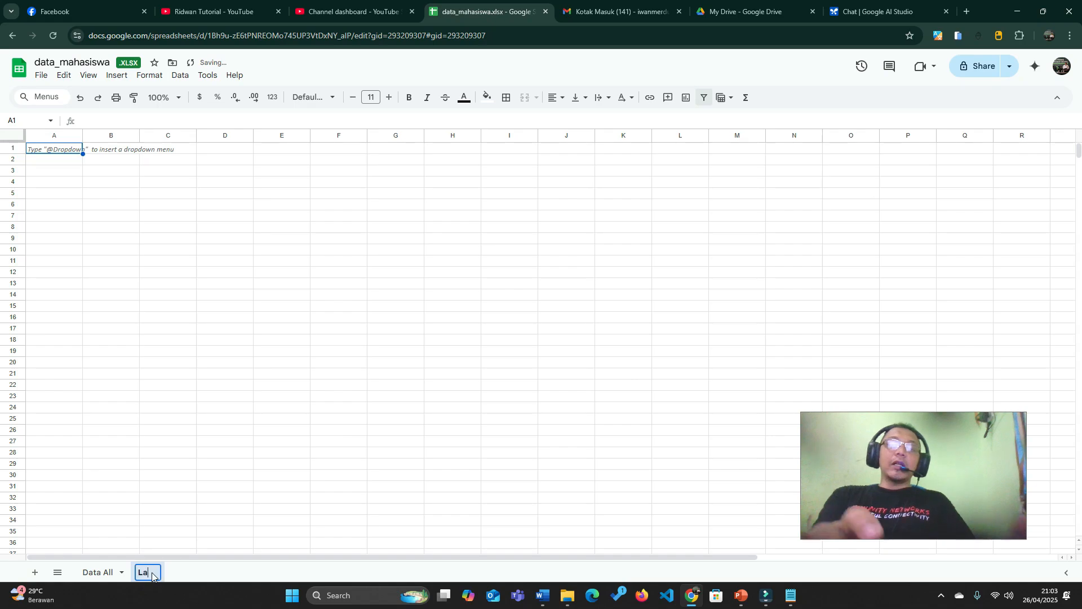
pyautogui.write('p per')
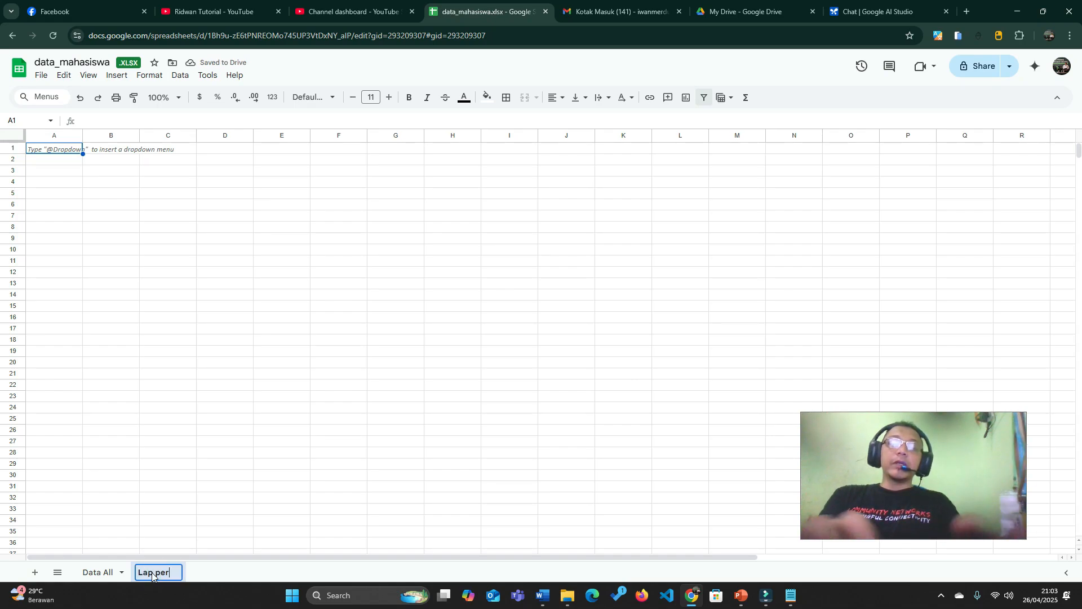
pyautogui.write(' Prodi')
pyautogui.press('Return')
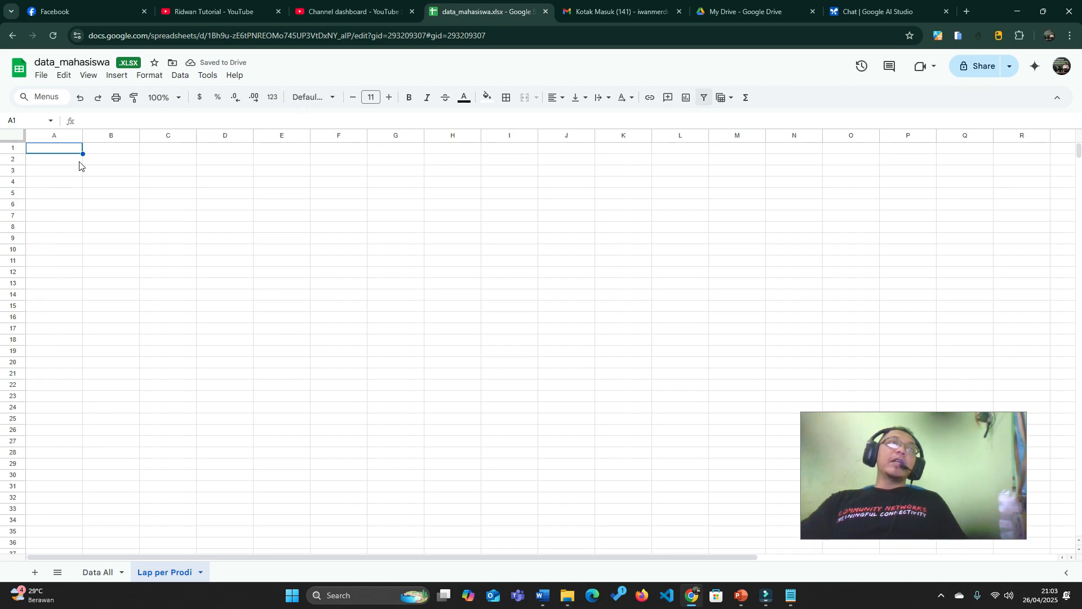
# Step: Examine the program codes in the Prodi column of the Data All sheet
pyautogui.click(98, 572)
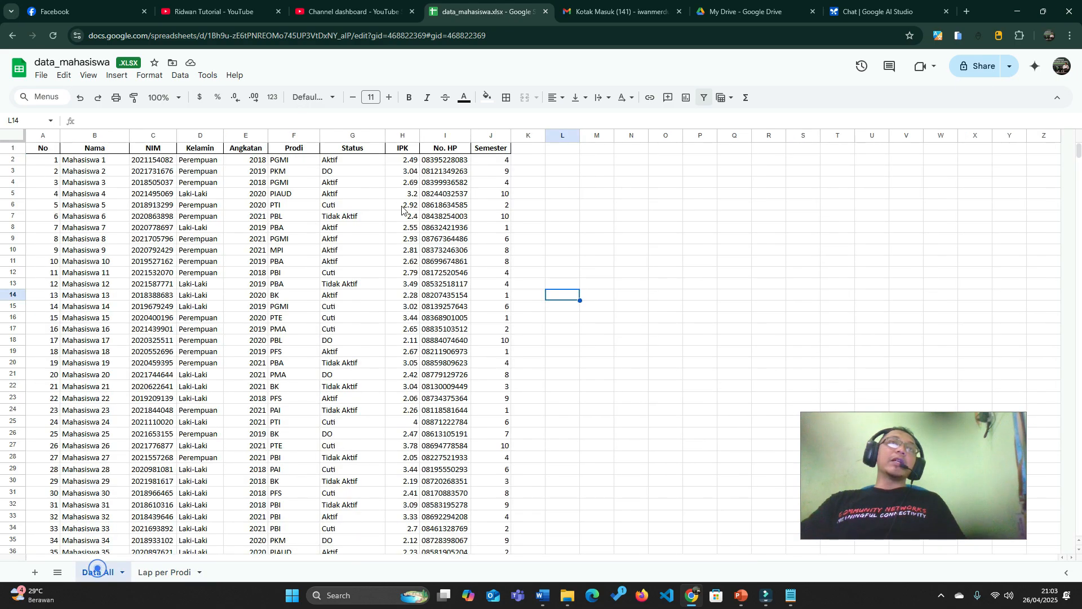
pyautogui.moveTo(285, 161); pyautogui.dragTo(293, 504)
pyautogui.click(301, 182)
pyautogui.moveTo(285, 160); pyautogui.dragTo(289, 404)
pyautogui.scroll(5, 303, 290)
pyautogui.click(287, 204)
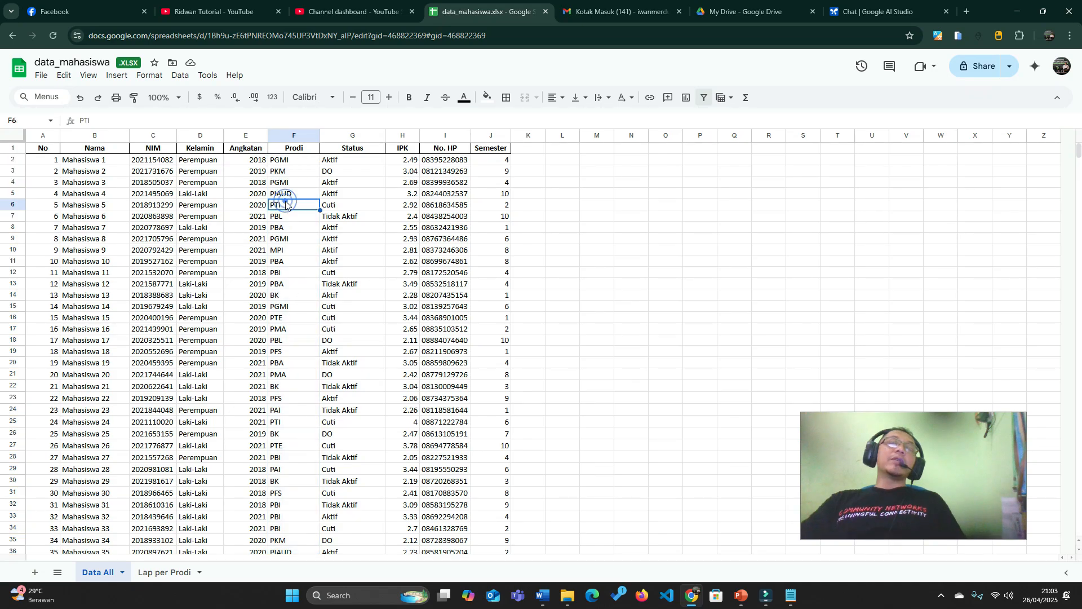
pyautogui.click(285, 160)
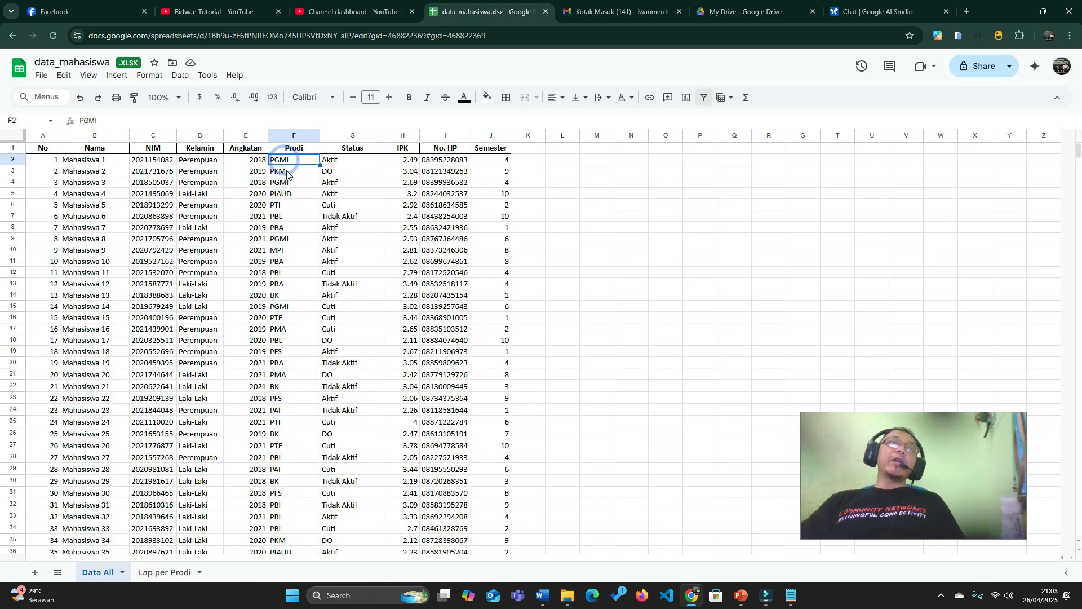
# Step: Check the individual Prodi codes in rows 3 to 8 of the student data
pyautogui.click(287, 170)
pyautogui.click(286, 193)
pyautogui.click(287, 204)
pyautogui.click(286, 216)
pyautogui.click(292, 228)
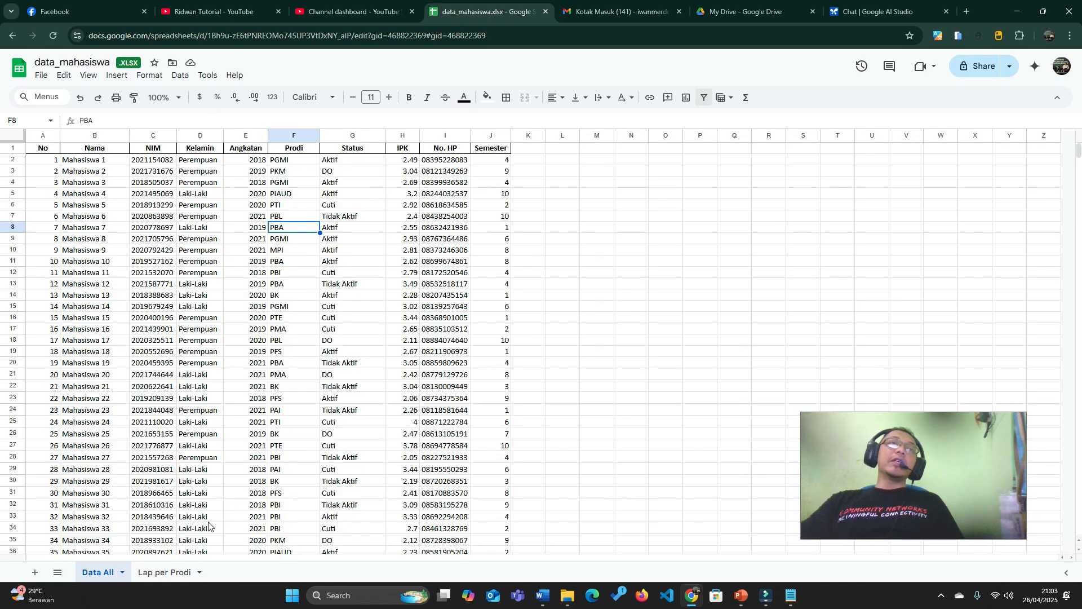
# Step: Enter the label "Nama Prodi" in cell A1 of the Lap per Prodi sheet
pyautogui.click(162, 574)
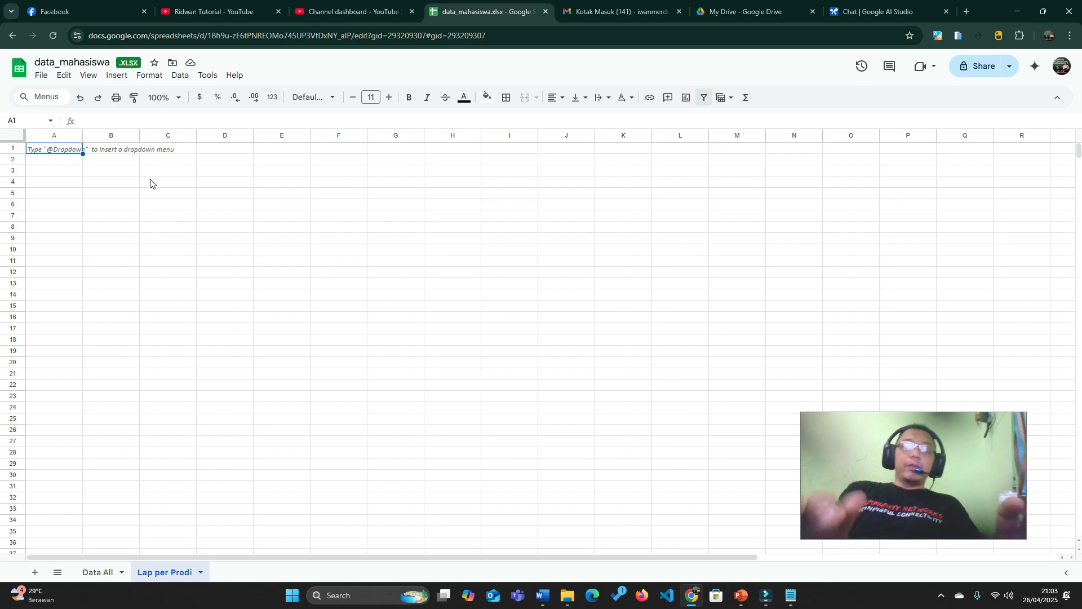
pyautogui.write('Nama')
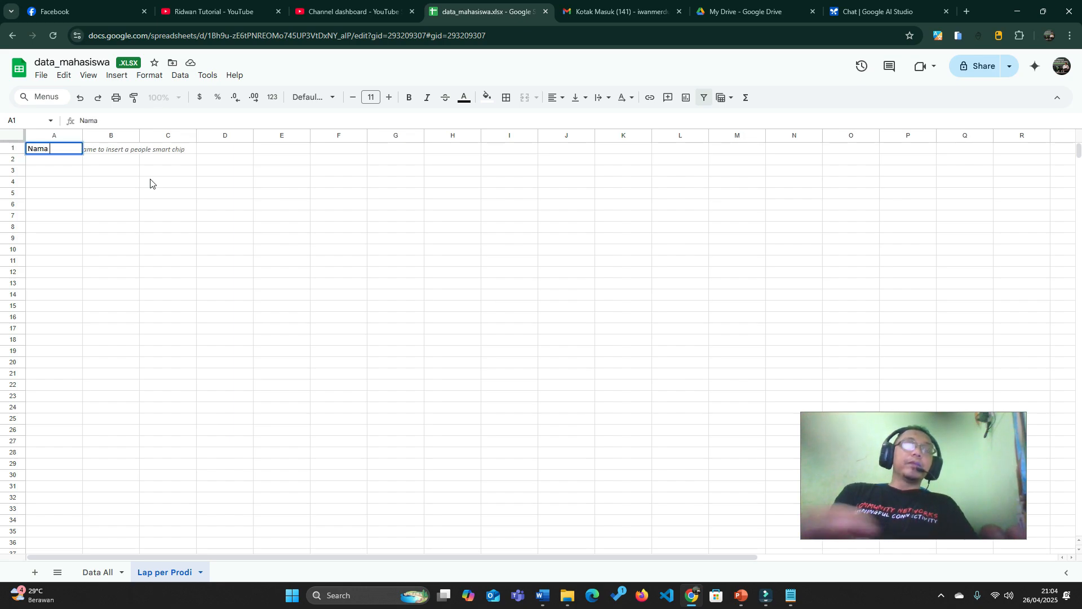
pyautogui.write(' Prodi')
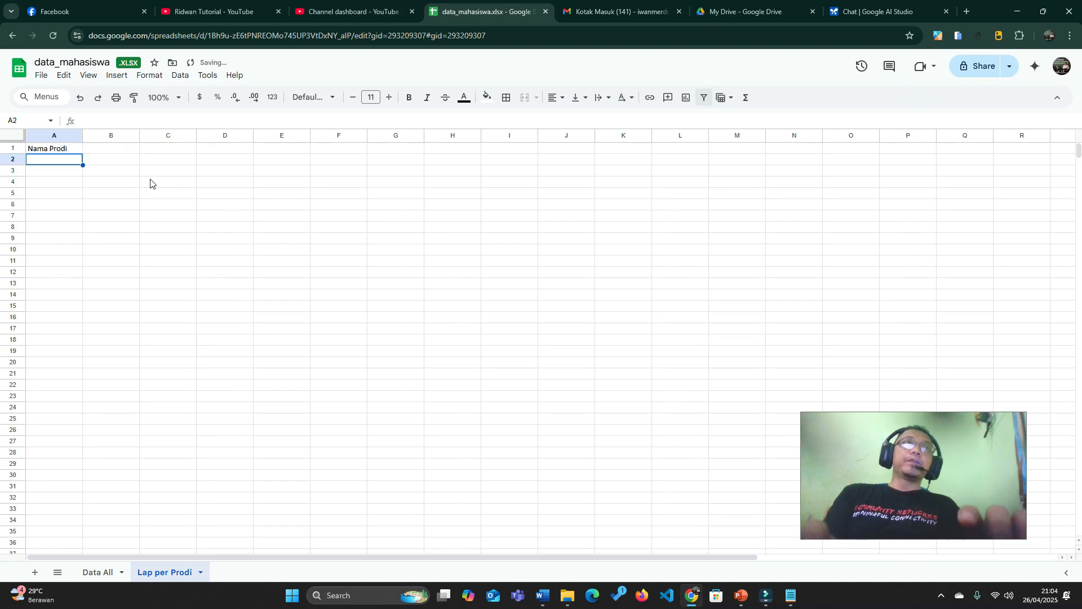
pyautogui.press('Tab')
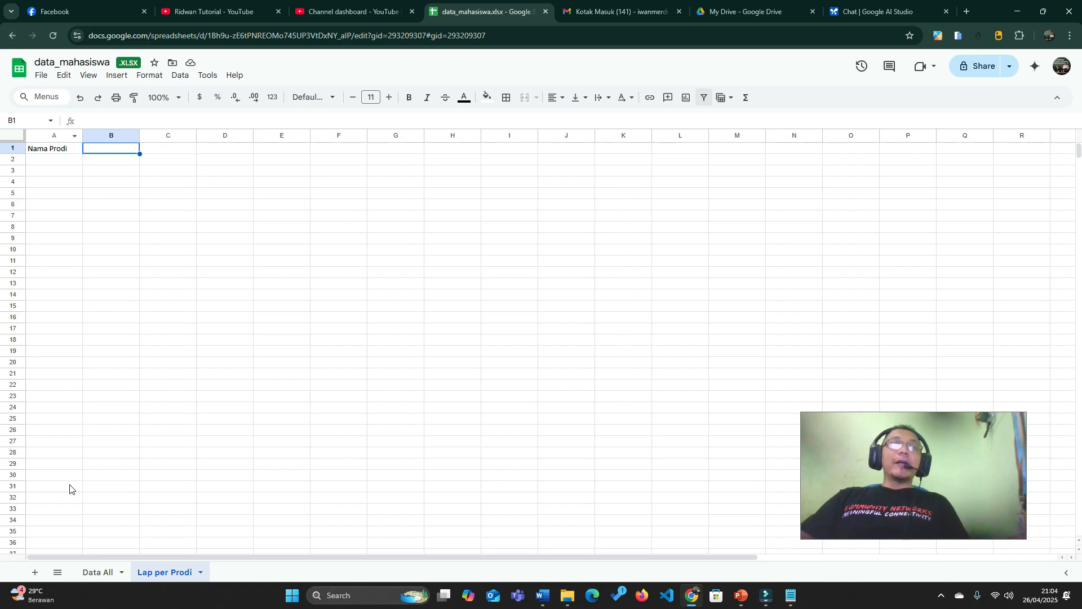
# Step: Copy the header row A1:J1 from the Data All sheet and paste it at A4 of Lap per Prodi
pyautogui.click(97, 572)
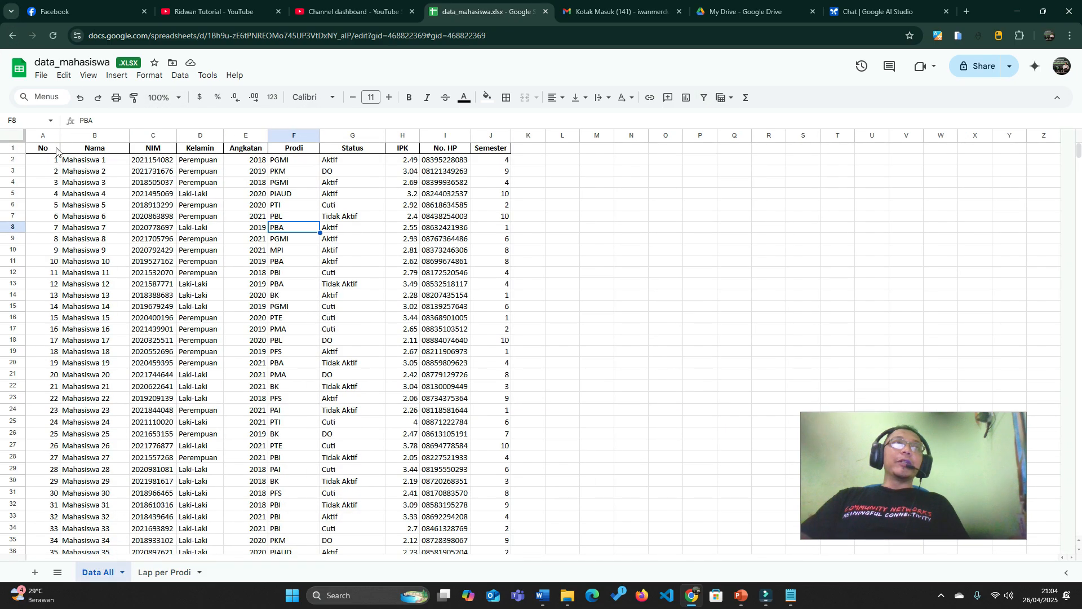
pyautogui.moveTo(48, 150); pyautogui.dragTo(489, 152)
pyautogui.rightClick(489, 151)
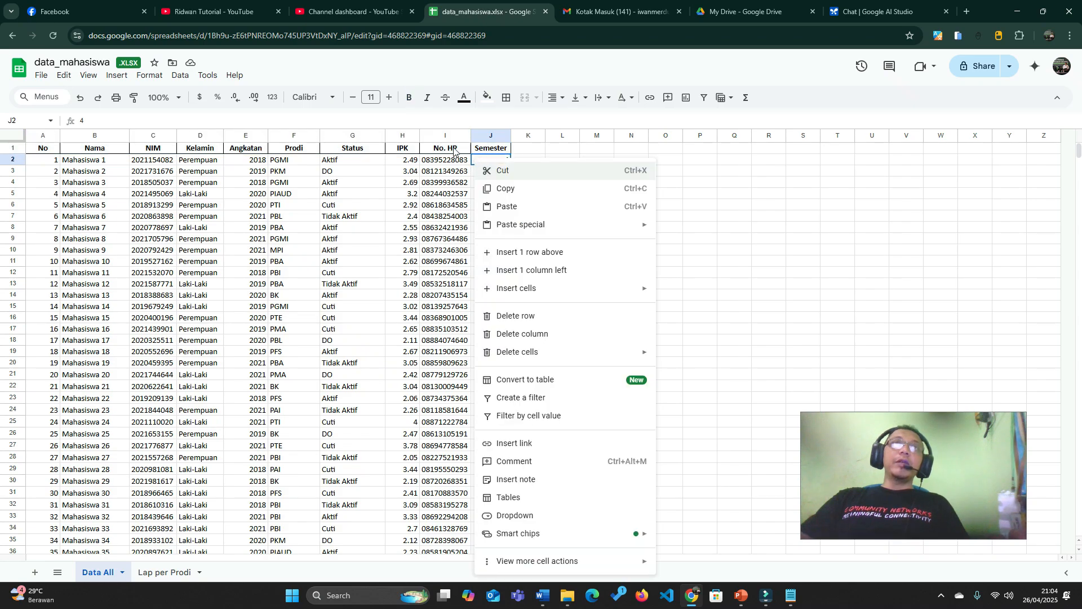
pyautogui.click(469, 149)
pyautogui.moveTo(489, 149); pyautogui.dragTo(39, 152)
pyautogui.rightClick(39, 152)
pyautogui.click(78, 180)
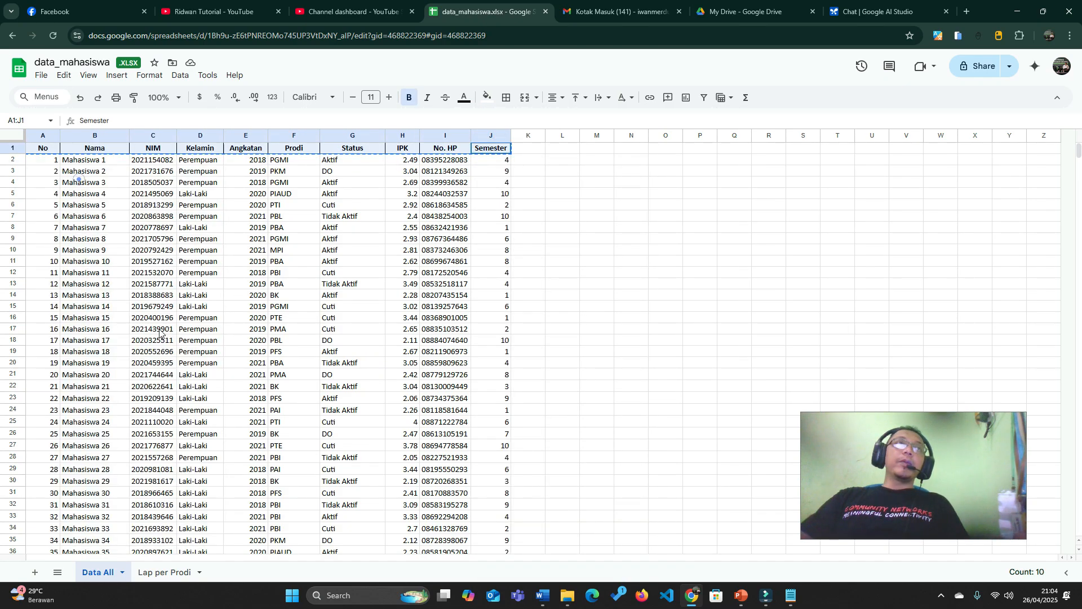
pyautogui.click(164, 573)
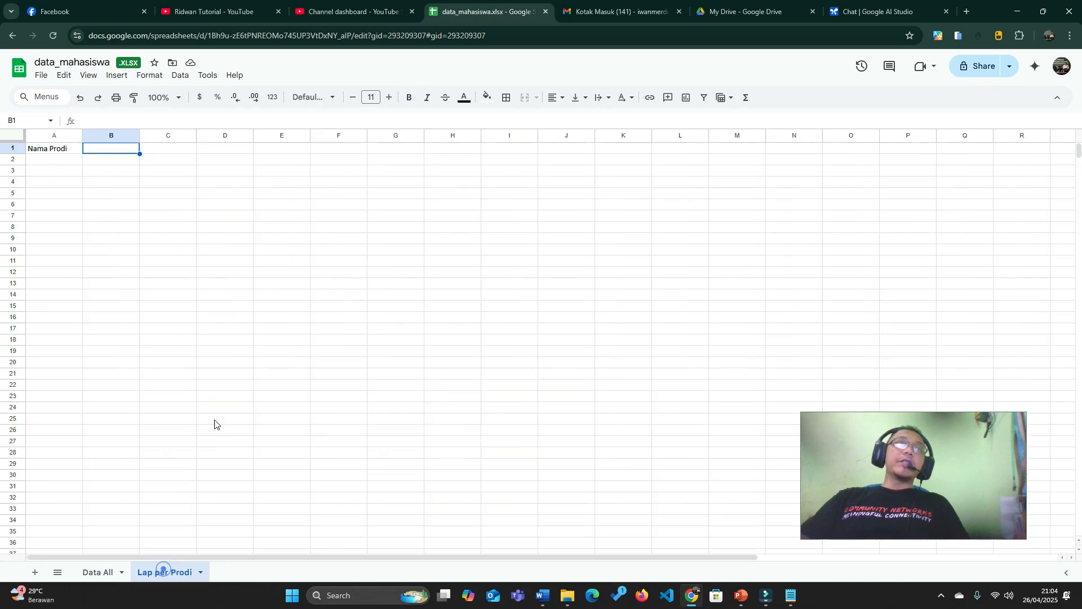
pyautogui.click(62, 182)
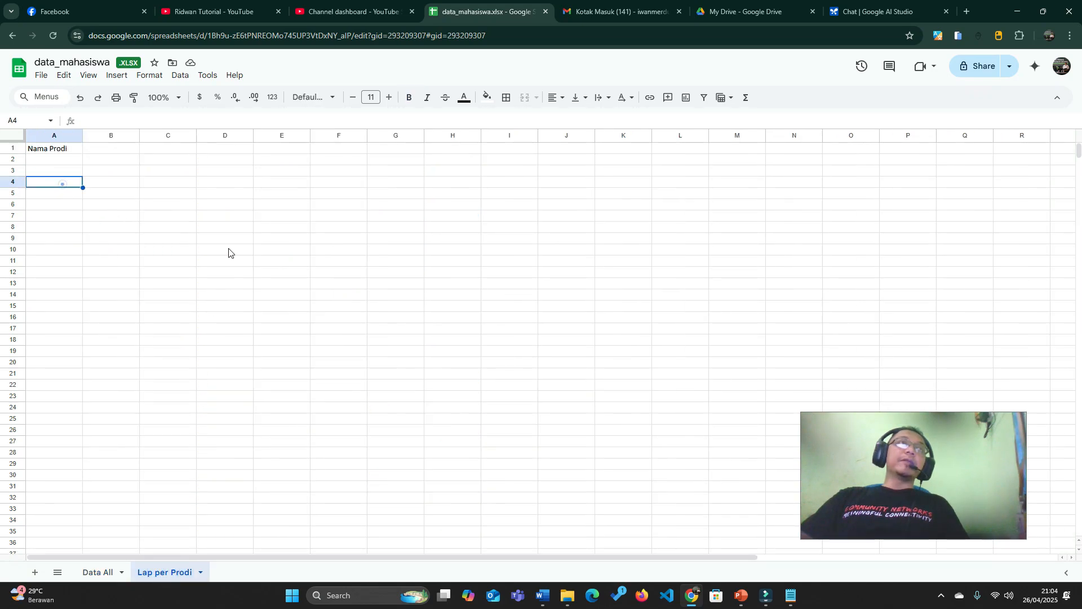
pyautogui.hotkey('ctrl', 'v')
pyautogui.click(353, 280)
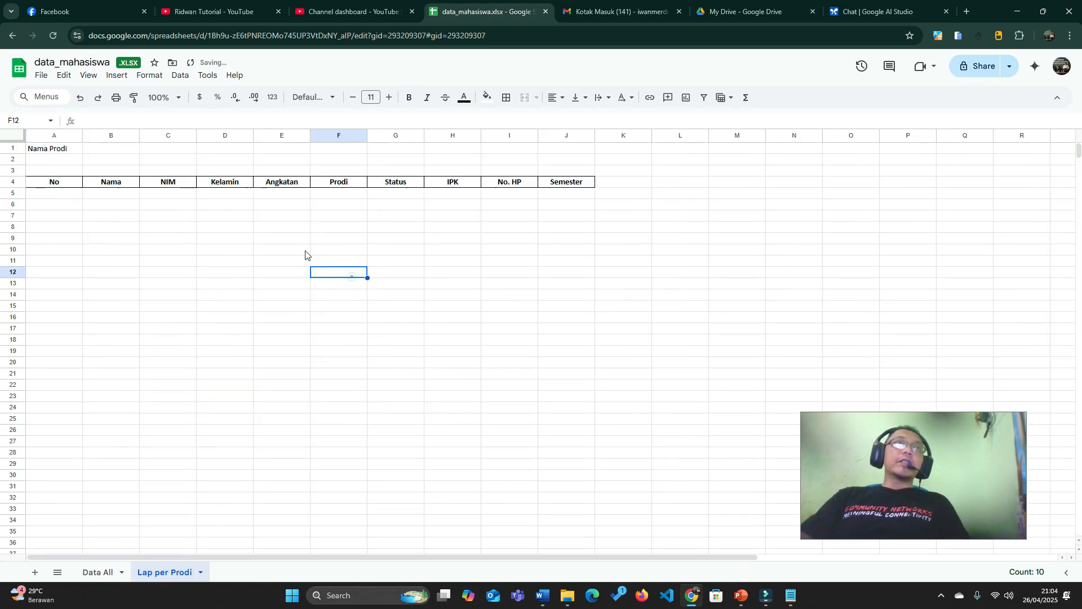
# Step: Enter the title "List data mahasiswa" in cell A3, above the pasted headers
pyautogui.click(54, 170)
pyautogui.write('List ')
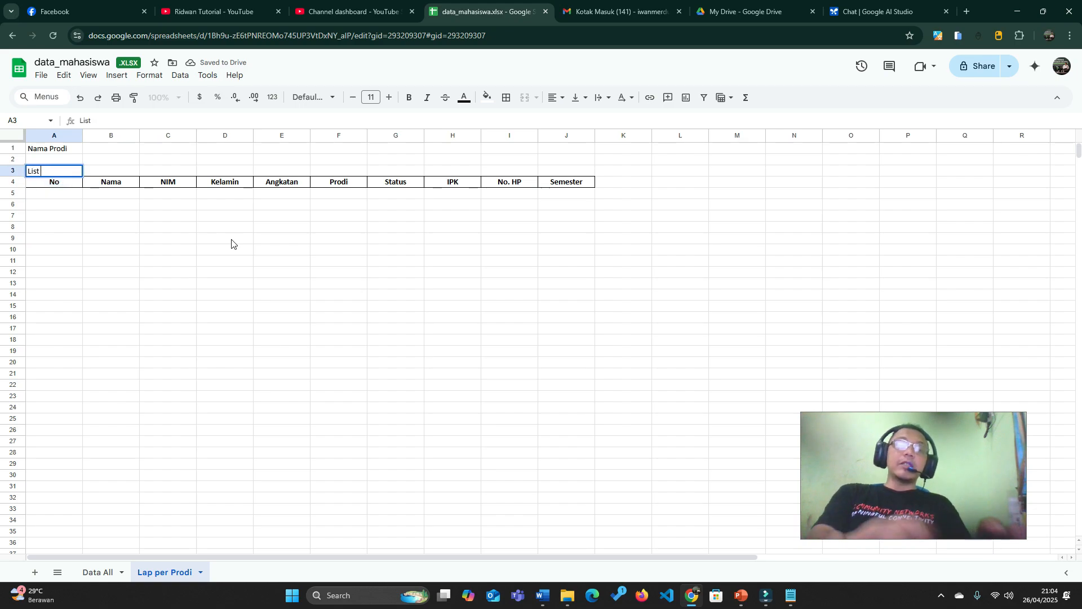
pyautogui.write('data mahasiswa')
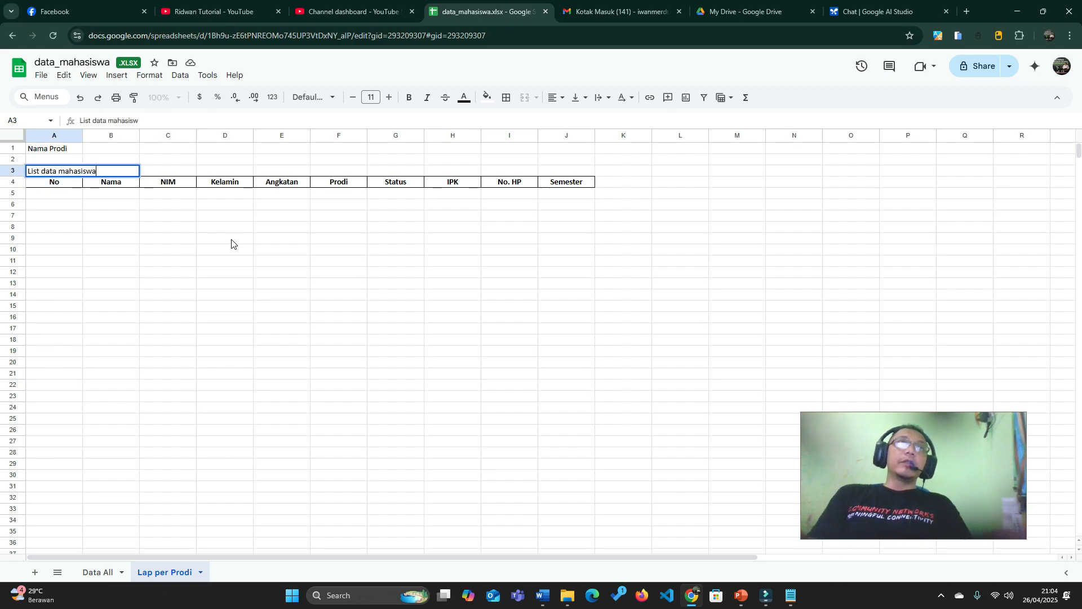
pyautogui.press('Return')
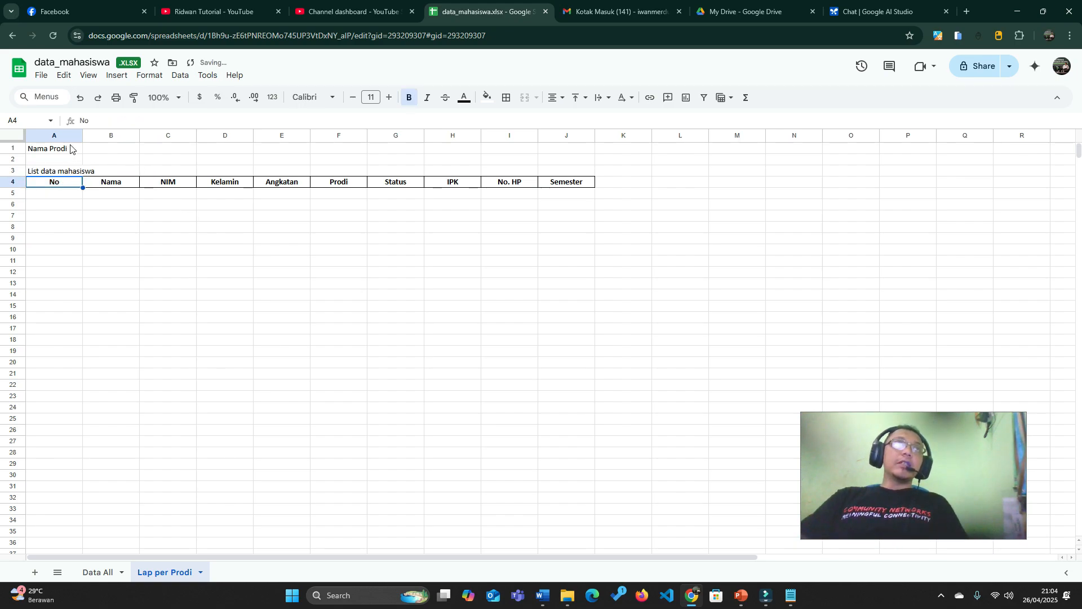
# Step: Merge cells A1:B1 for the Nama Prodi label, with column A narrowed and column C slightly widened
pyautogui.moveTo(83, 136)
pyautogui.mouseDown()
pyautogui.moveTo(51, 143)
pyautogui.moveTo(65, 151)
pyautogui.moveTo(53, 162)
pyautogui.moveTo(46, 149)
pyautogui.moveTo(83, 148)
pyautogui.mouseUp()
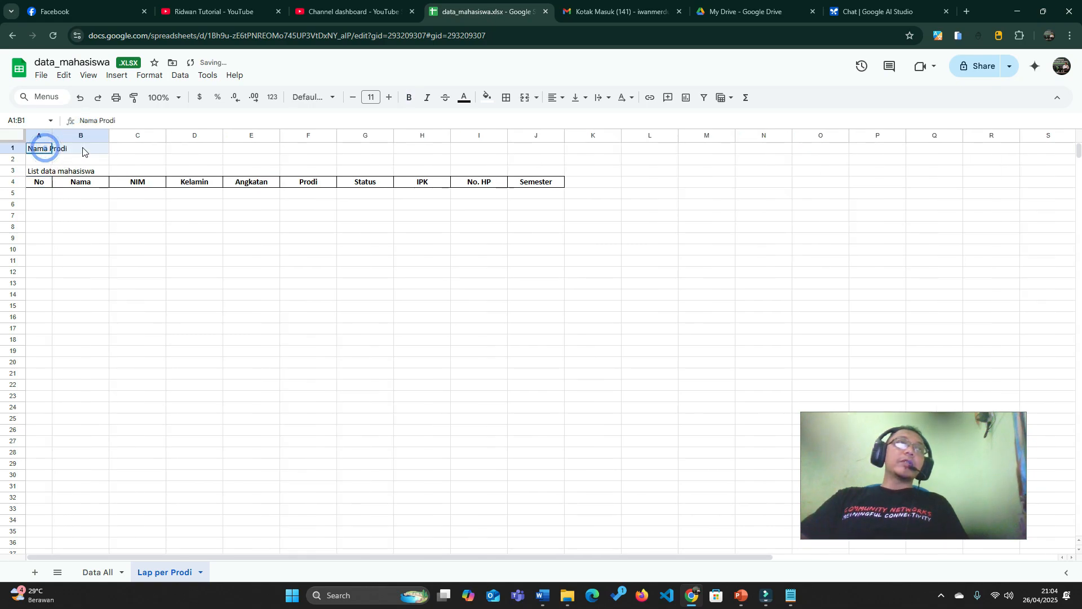
pyautogui.click(525, 99)
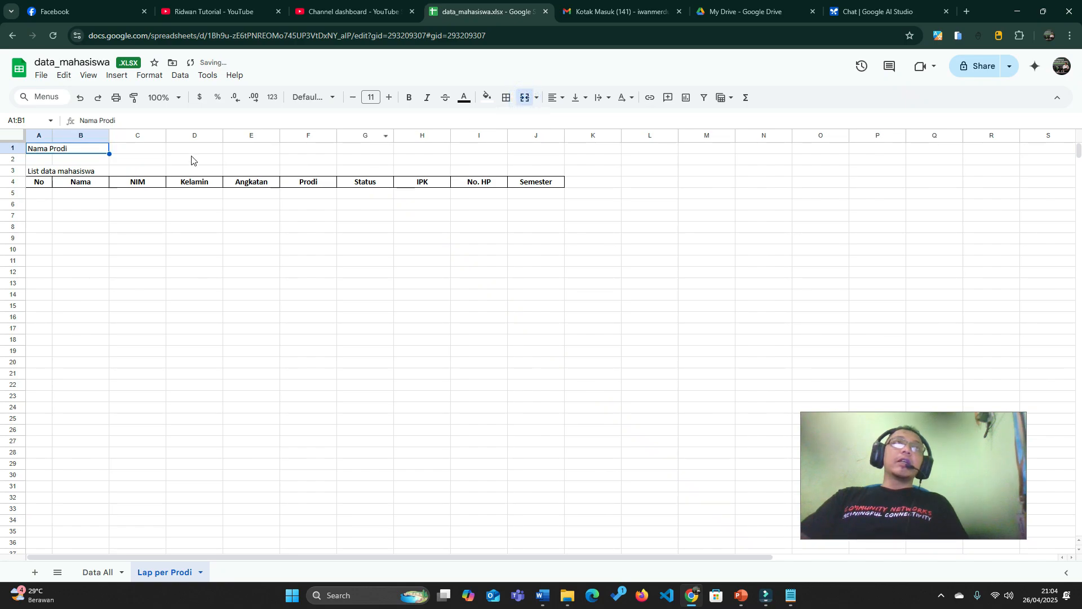
pyautogui.click(141, 150)
pyautogui.moveTo(165, 134); pyautogui.dragTo(173, 134)
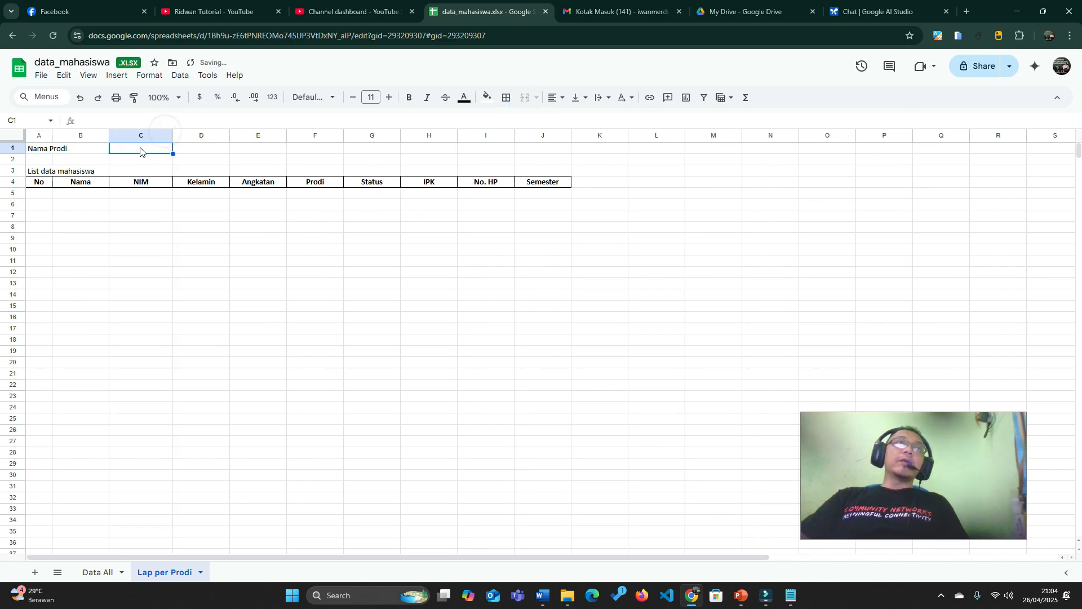
pyautogui.click(148, 207)
pyautogui.click(74, 195)
pyautogui.scroll(-1, 79, 222)
pyautogui.scroll(1, 79, 222)
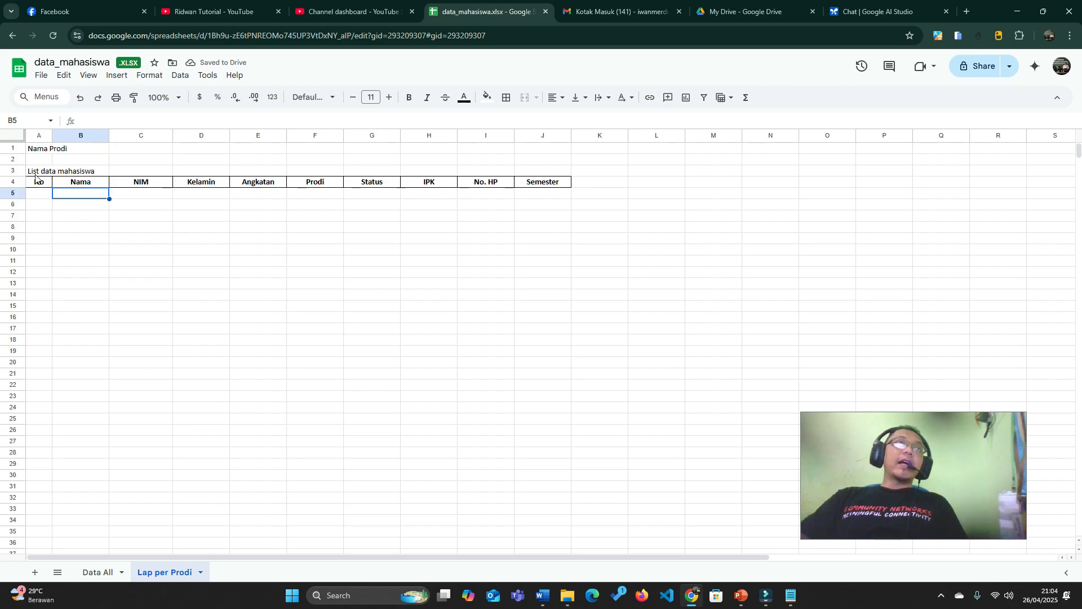
# Step: Enter "PTI" as the Nama Prodi criterion in cell C1
pyautogui.click(126, 150)
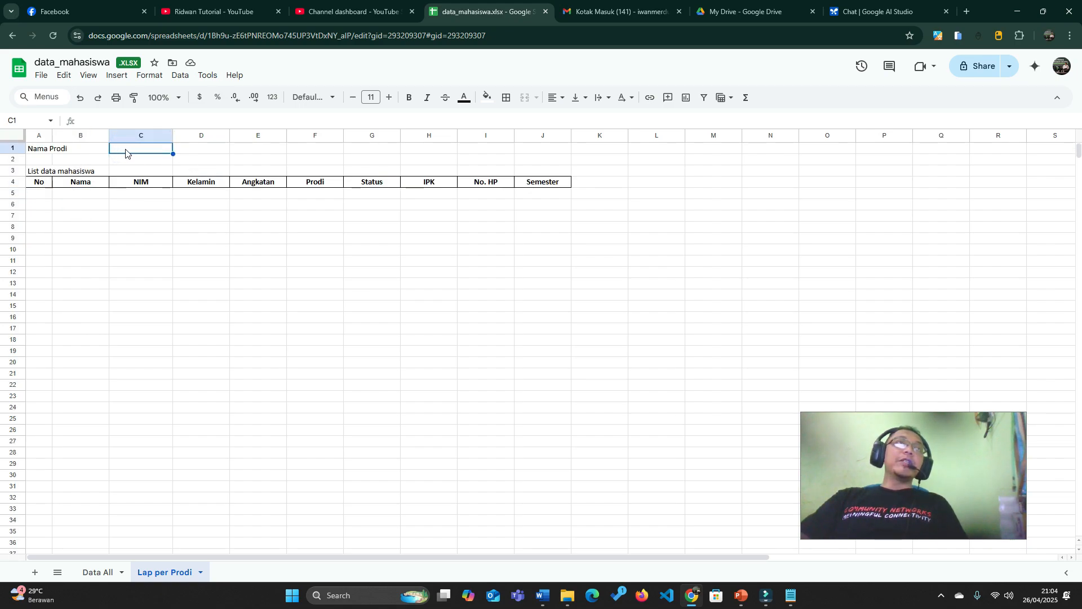
pyautogui.click(92, 151)
pyautogui.click(147, 153)
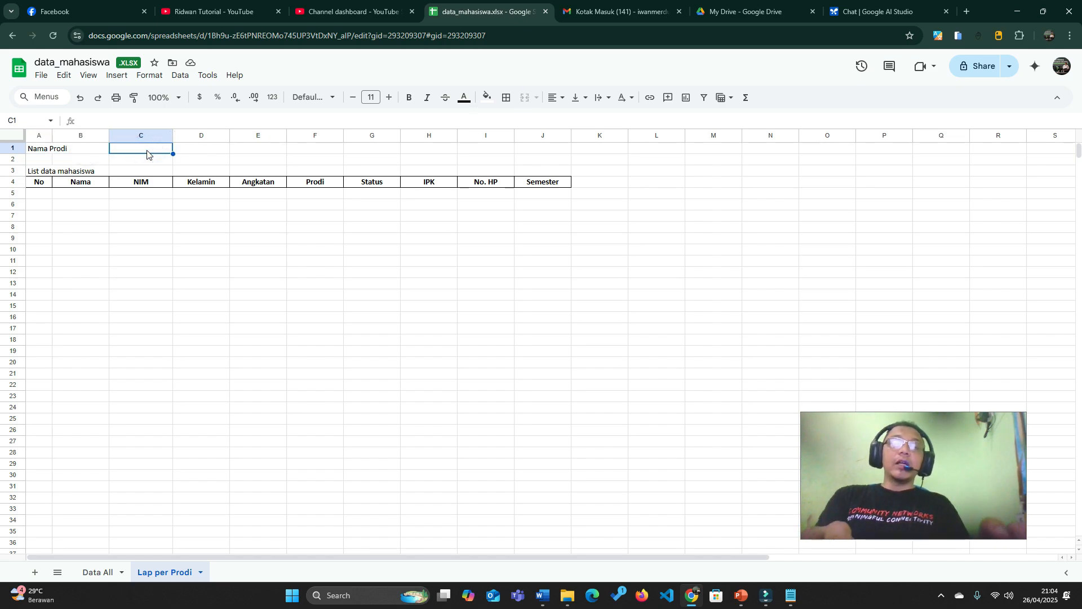
pyautogui.write('PTI')
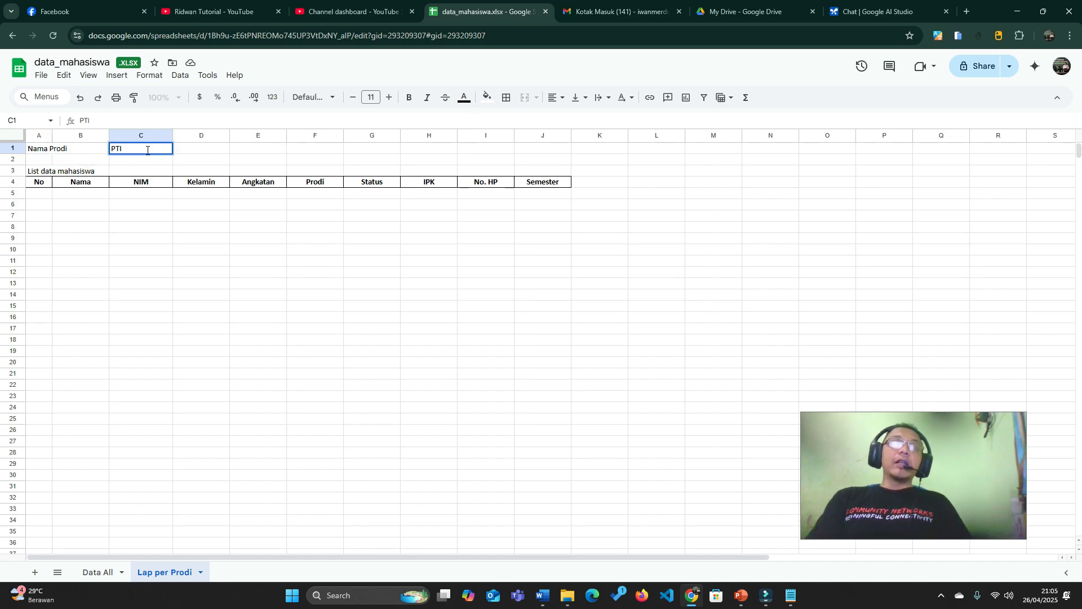
pyautogui.press('Return')
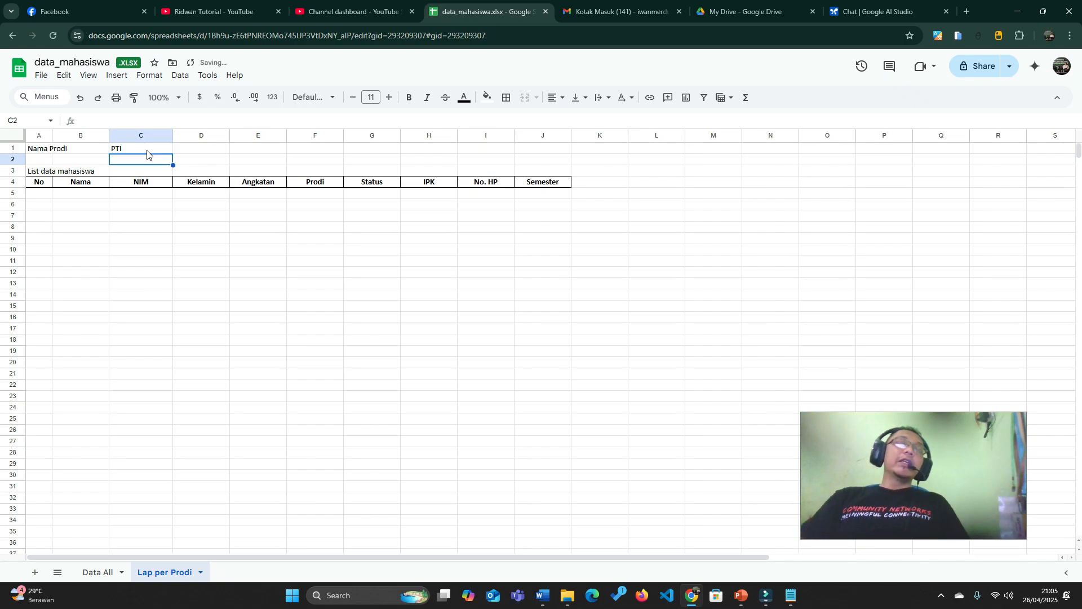
# Step: Review the PTI criterion and the empty list area under the report headers, and compare them with the records in Data All
pyautogui.moveTo(64, 194)
pyautogui.mouseDown()
pyautogui.moveTo(68, 208)
pyautogui.moveTo(438, 387)
pyautogui.moveTo(510, 516)
pyautogui.moveTo(558, 530)
pyautogui.mouseUp()
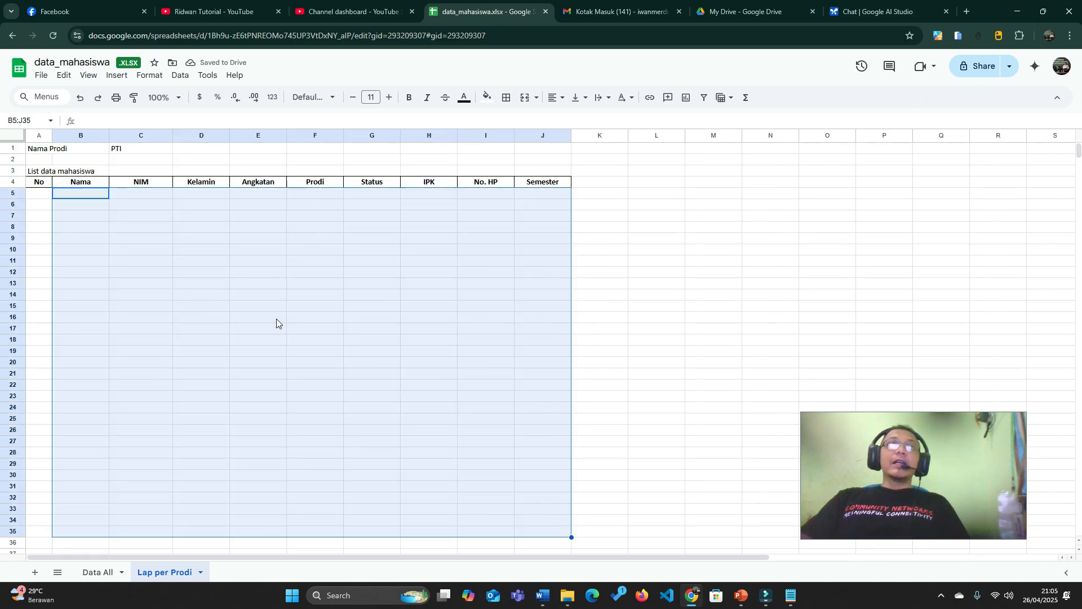
pyautogui.click(249, 314)
pyautogui.click(138, 149)
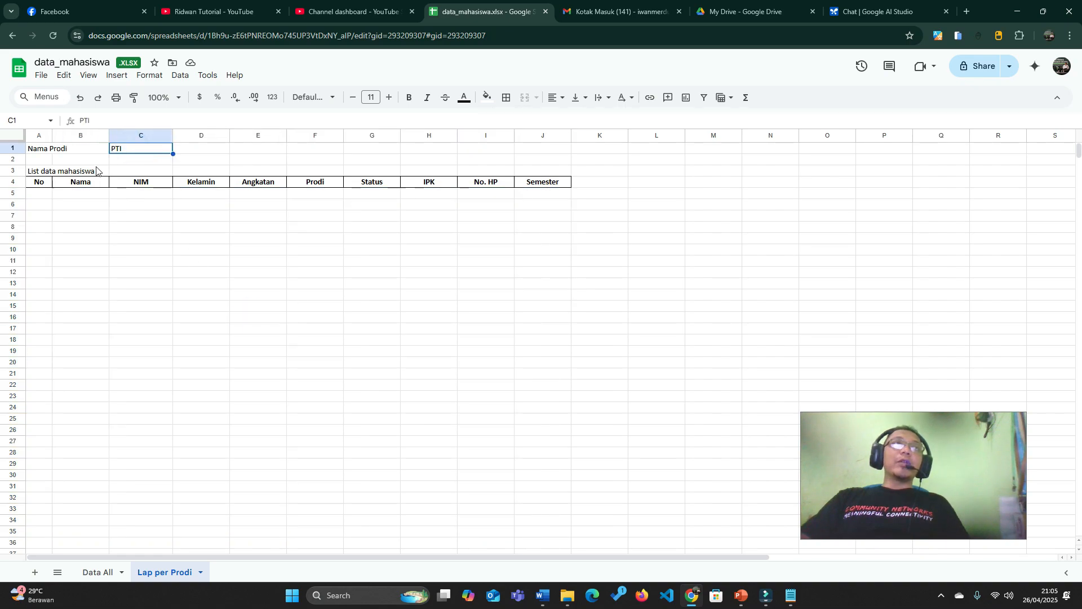
pyautogui.moveTo(66, 196)
pyautogui.mouseDown()
pyautogui.moveTo(524, 259)
pyautogui.moveTo(540, 531)
pyautogui.mouseUp()
pyautogui.click(382, 350)
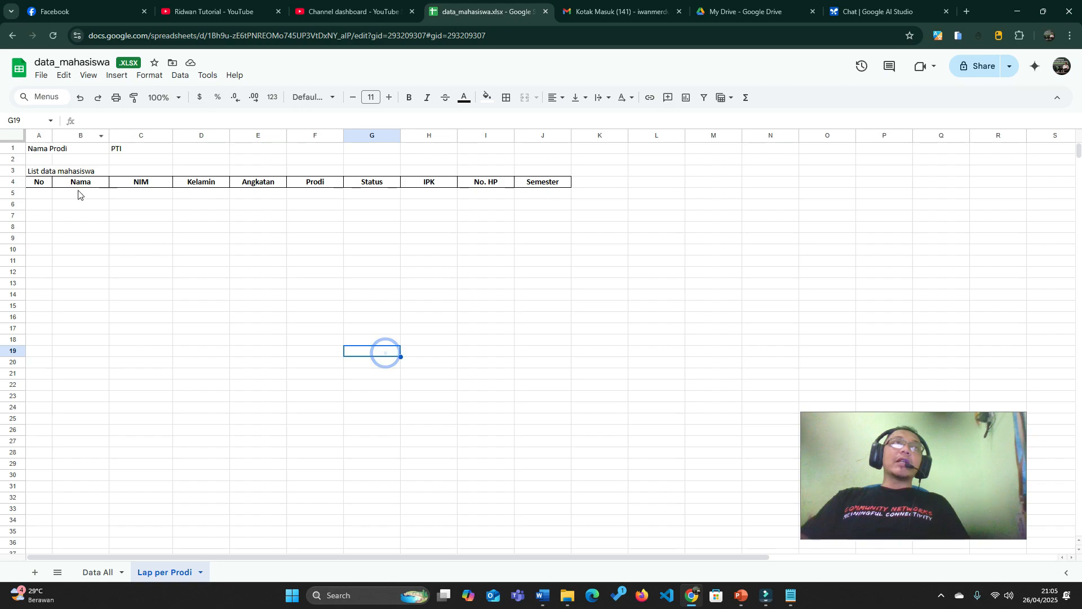
pyautogui.click(124, 151)
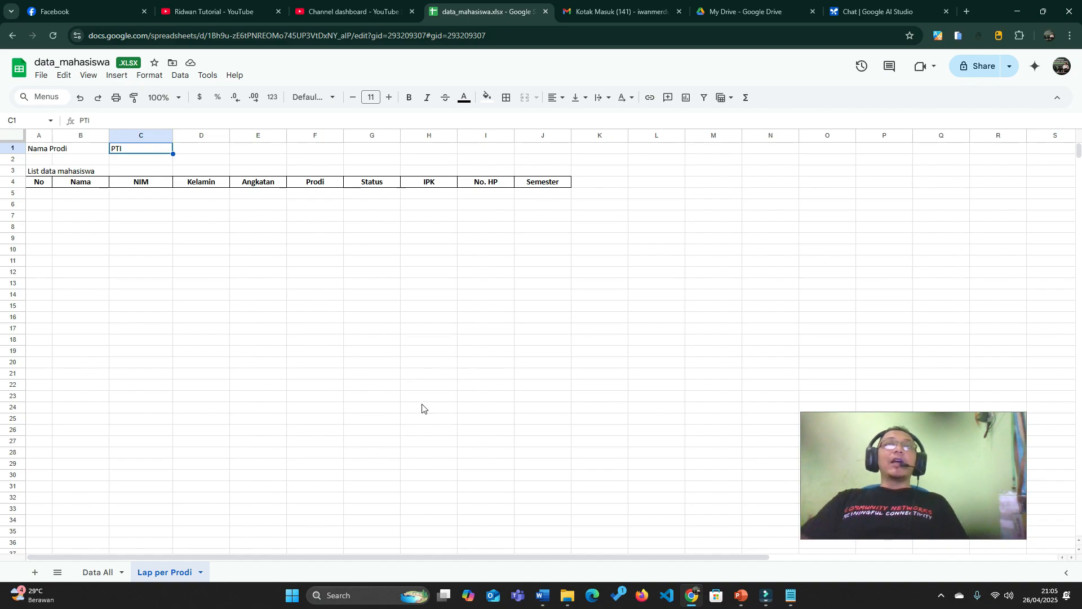
pyautogui.click(98, 572)
pyautogui.click(250, 172)
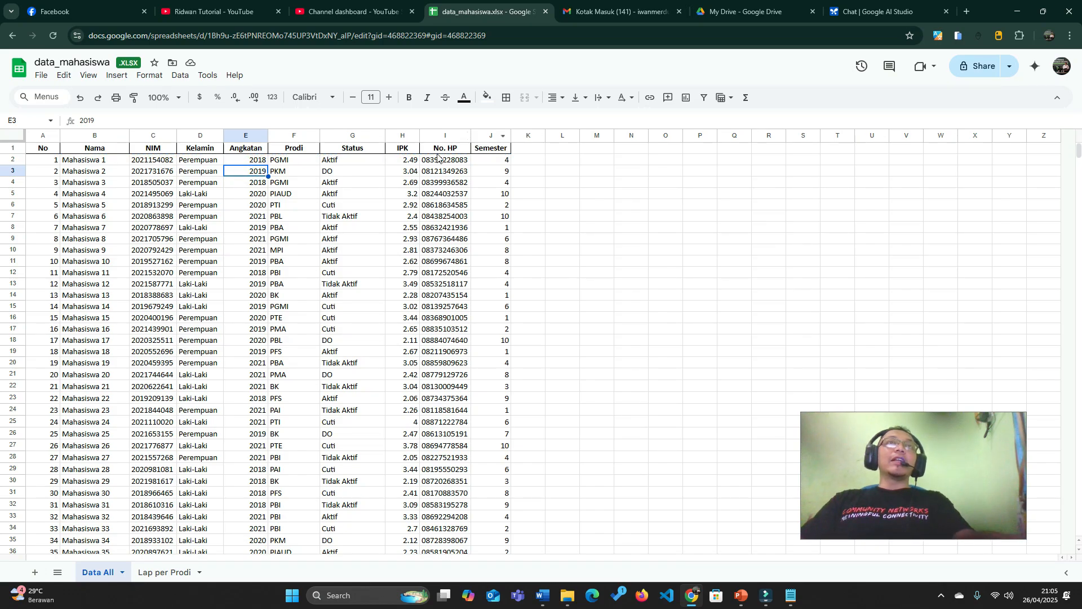
pyautogui.click(167, 573)
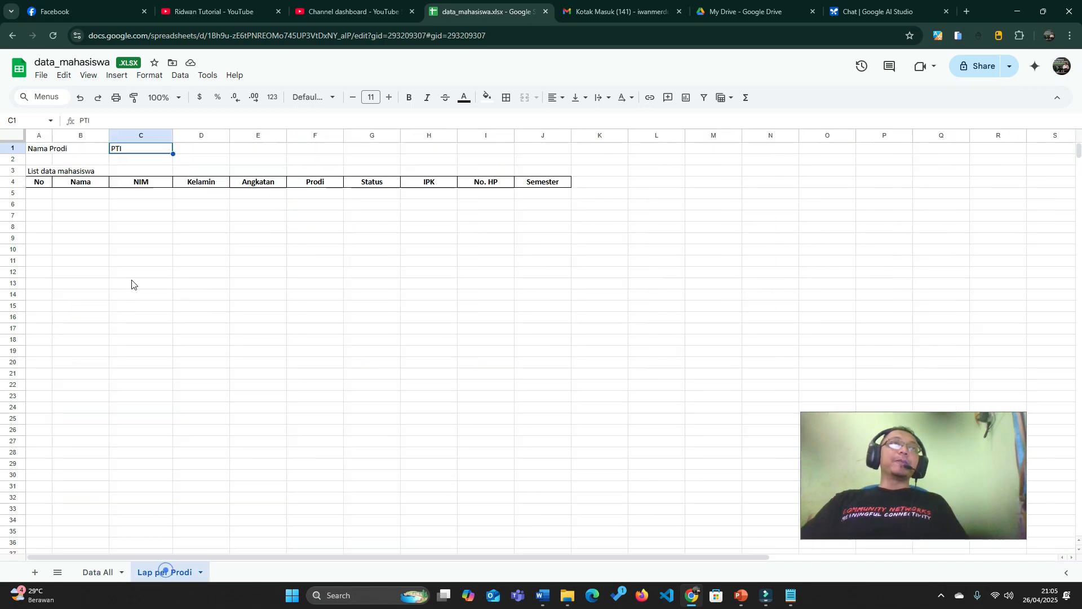
# Step: Widen the Nama column B and start a FILTER formula in cell B5
pyautogui.click(84, 194)
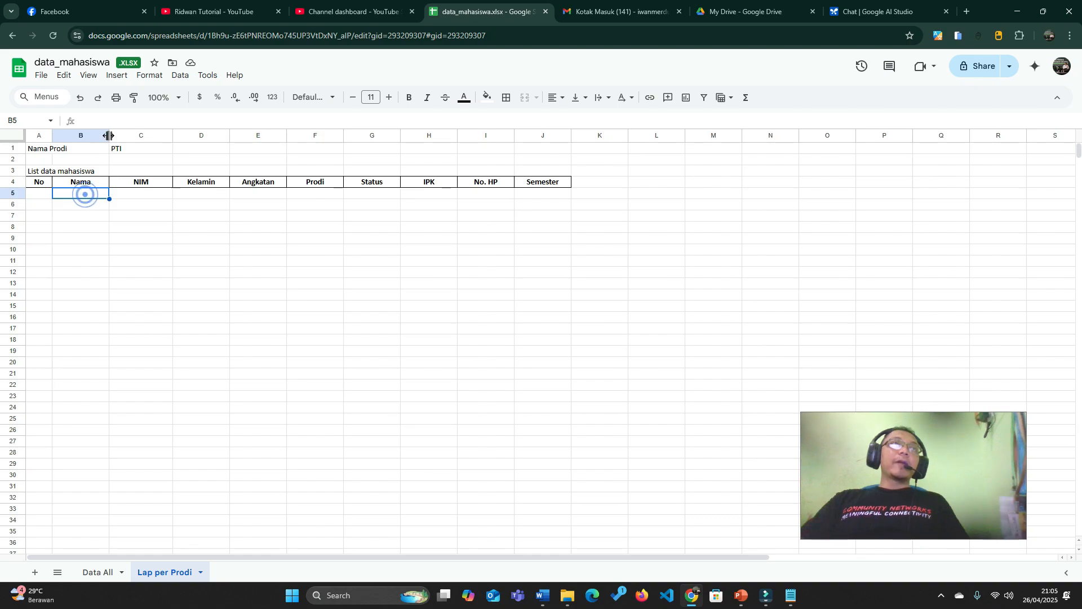
pyautogui.moveTo(110, 135); pyautogui.dragTo(150, 136)
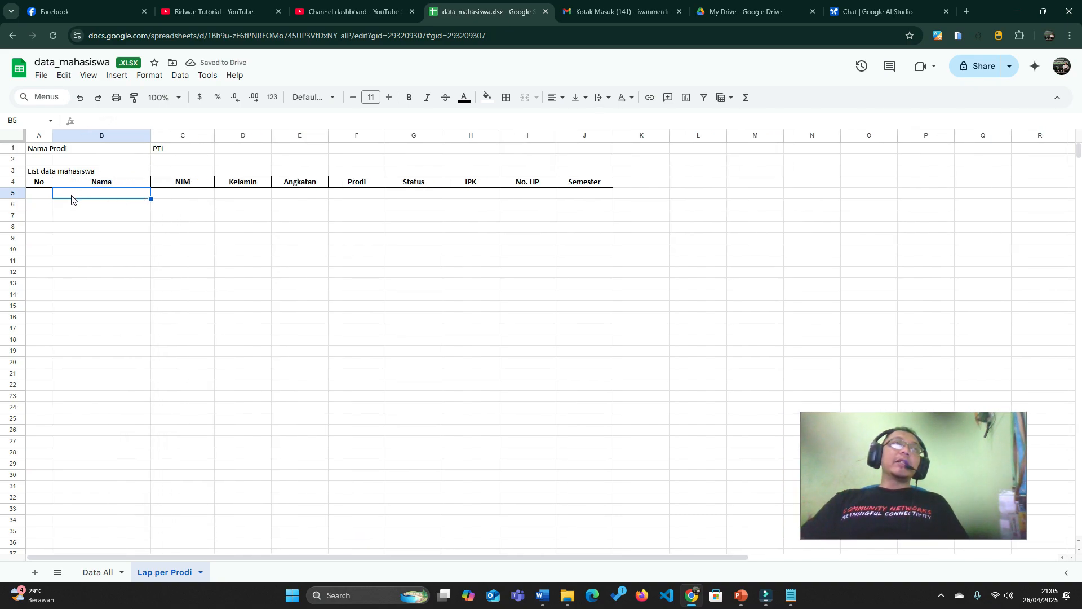
pyautogui.write('=FILTER')
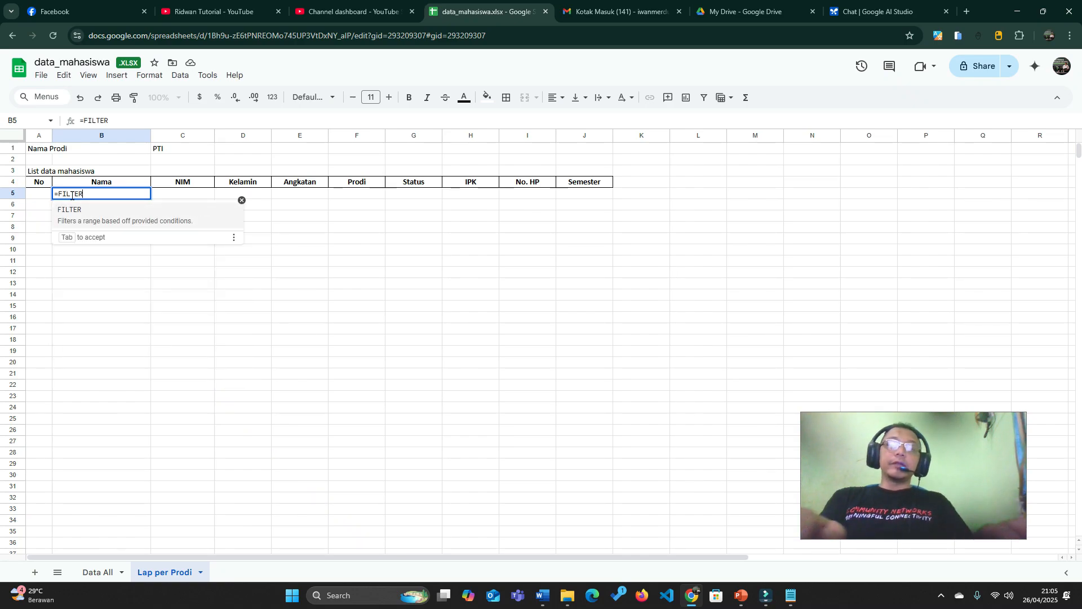
pyautogui.press('Tab')
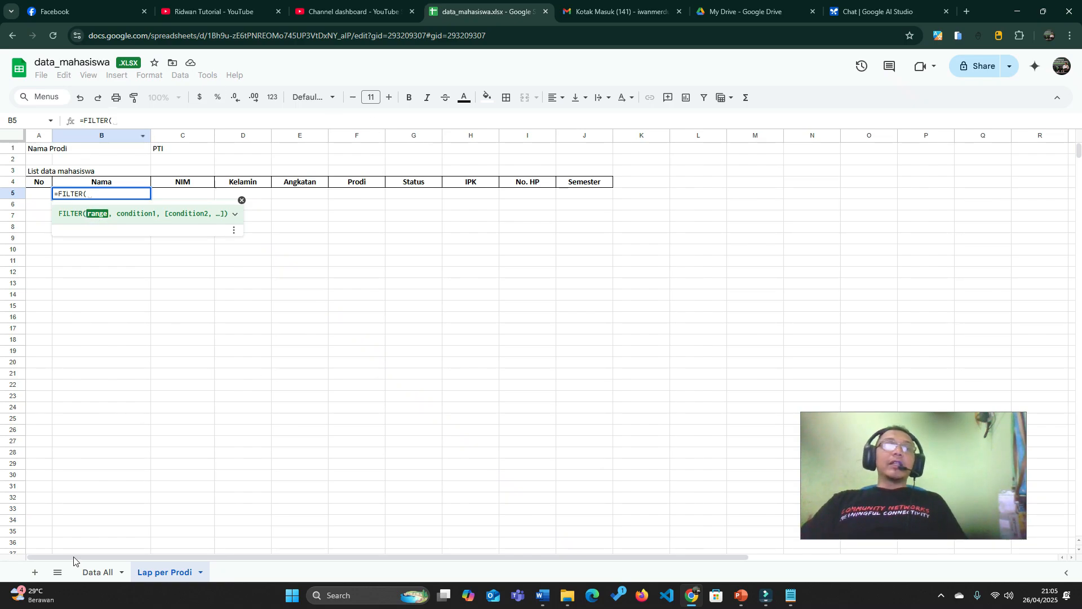
# Step: Add a Data All sheet reference as the FILTER range, trimmed to 'Data All'!J and followed by a comma
pyautogui.click(102, 573)
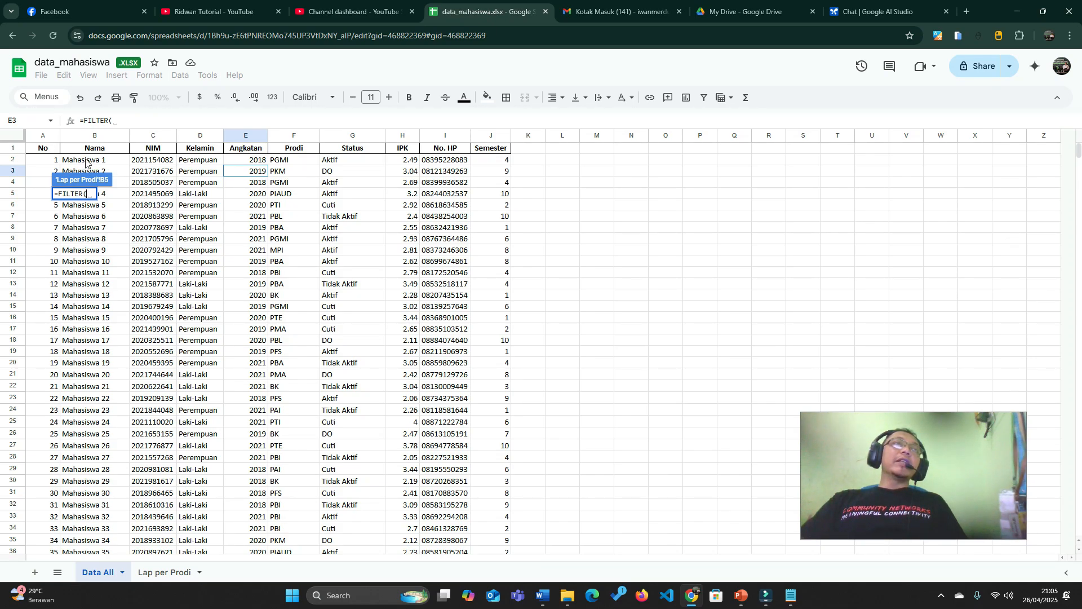
pyautogui.click(87, 162)
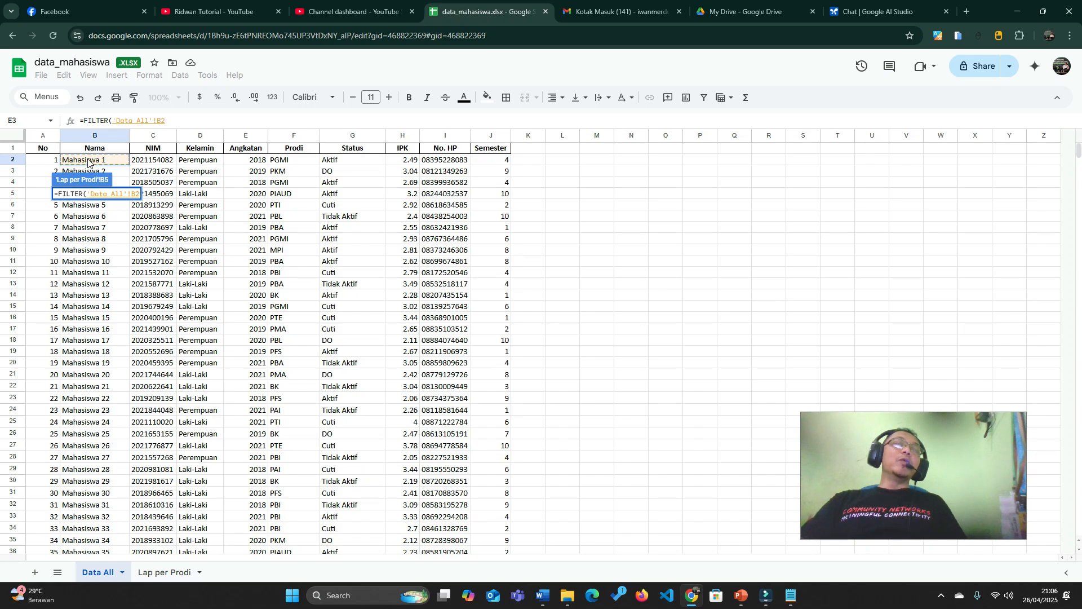
pyautogui.click(495, 163)
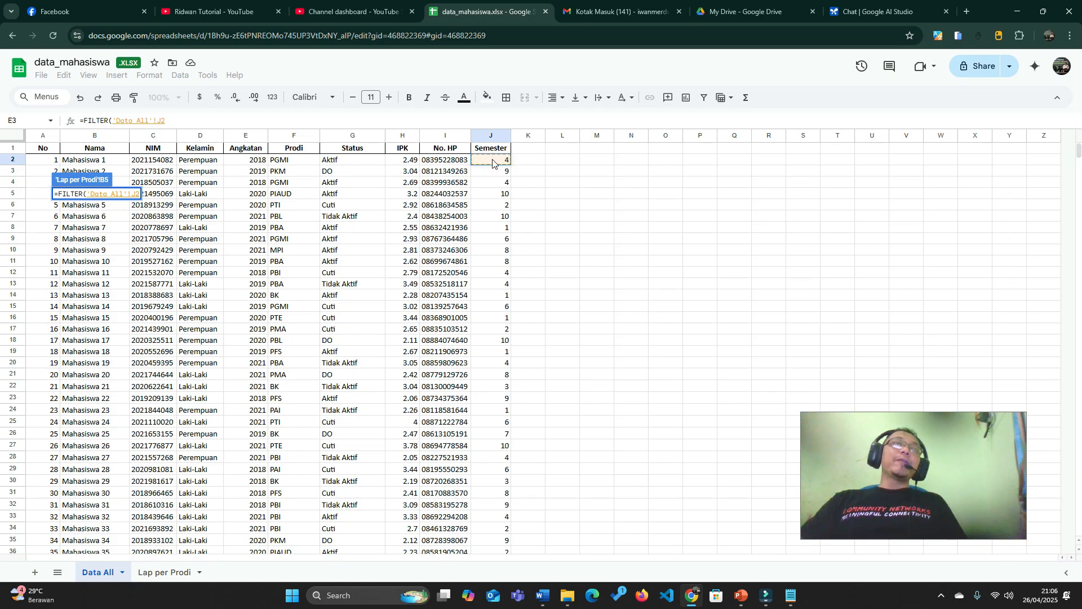
pyautogui.click(156, 570)
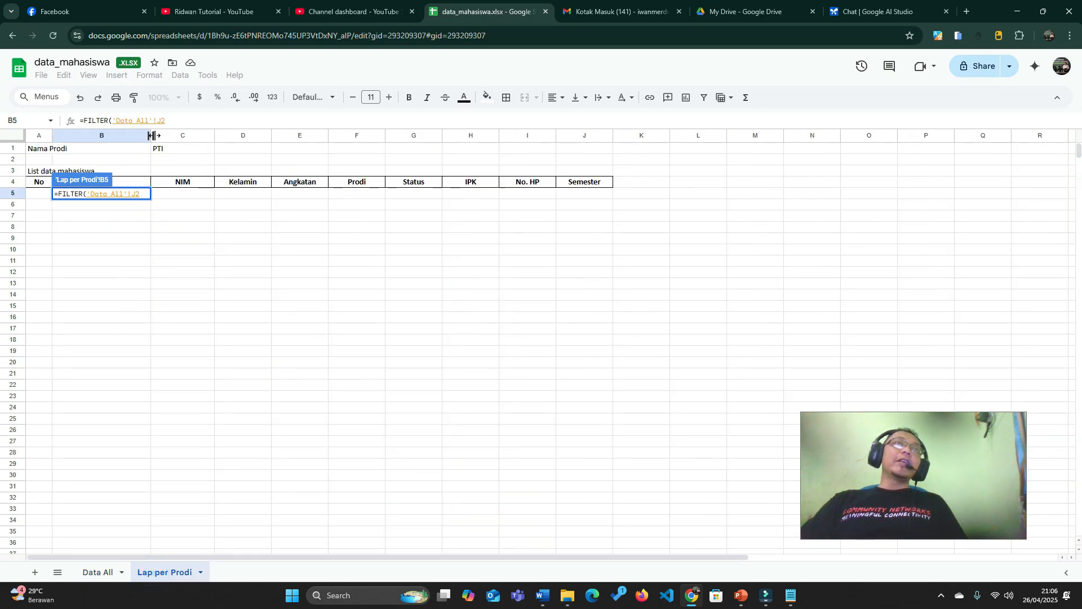
pyautogui.click(194, 116)
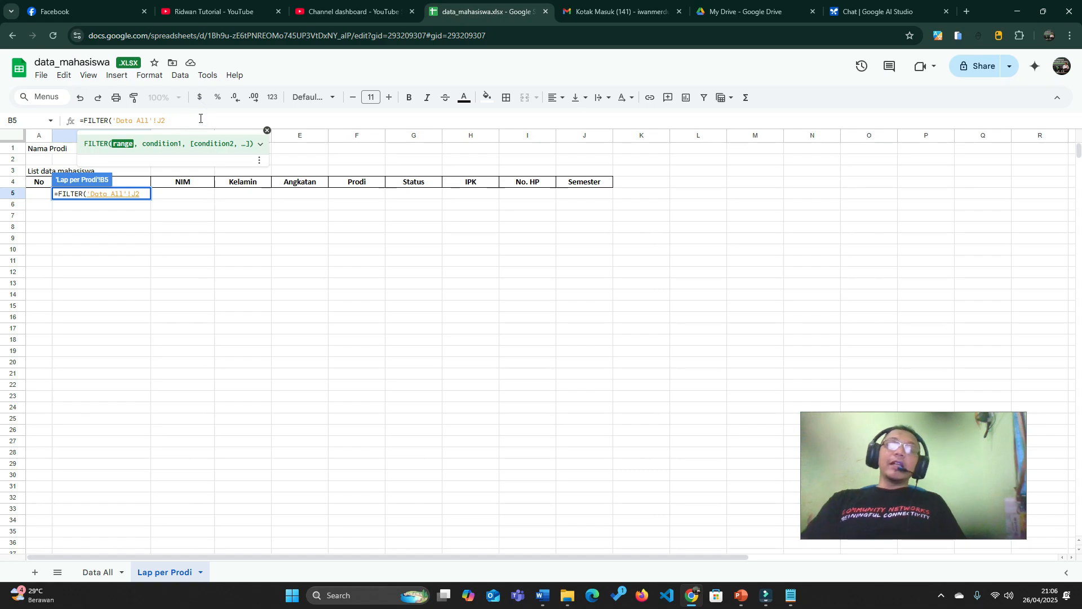
pyautogui.press('BackSpace')
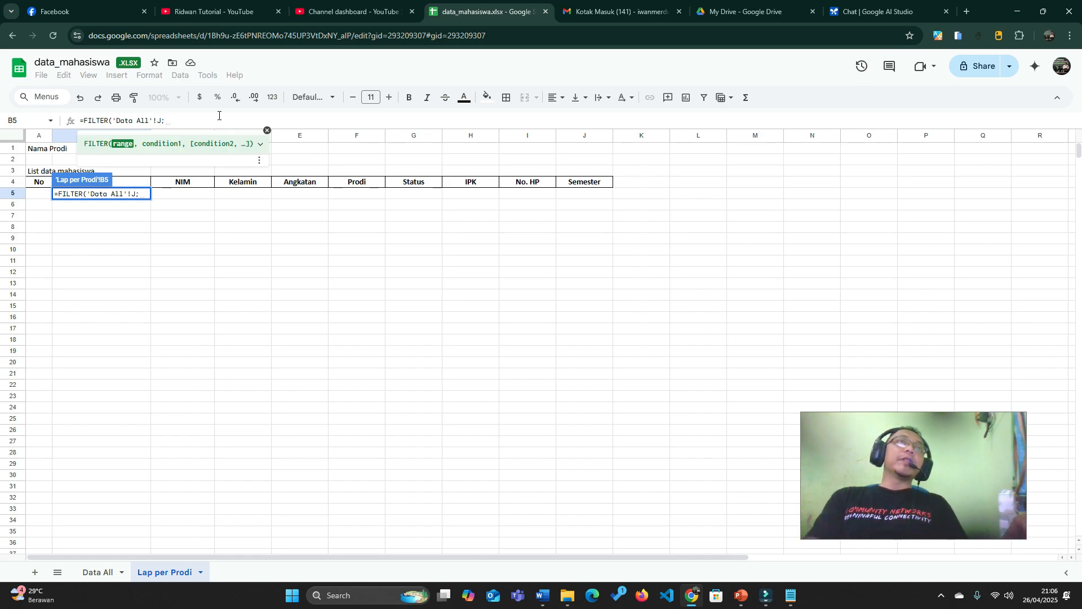
pyautogui.press('BackSpace')
pyautogui.write(',')
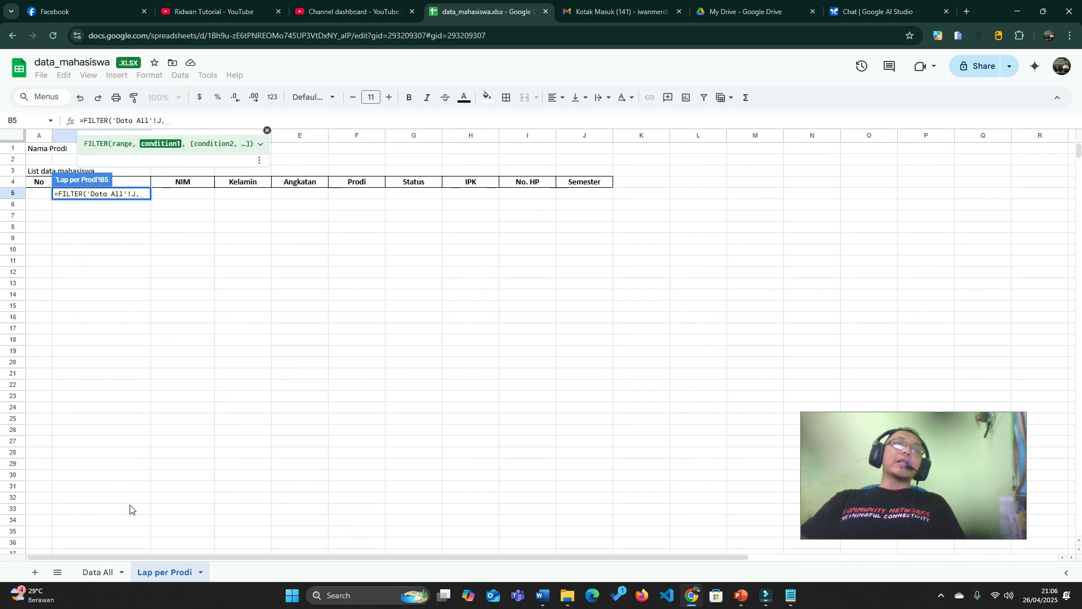
# Step: Duplicate the 'Data All'!J reference as the FILTER condition and change its column to F, the Prodi column
pyautogui.click(92, 573)
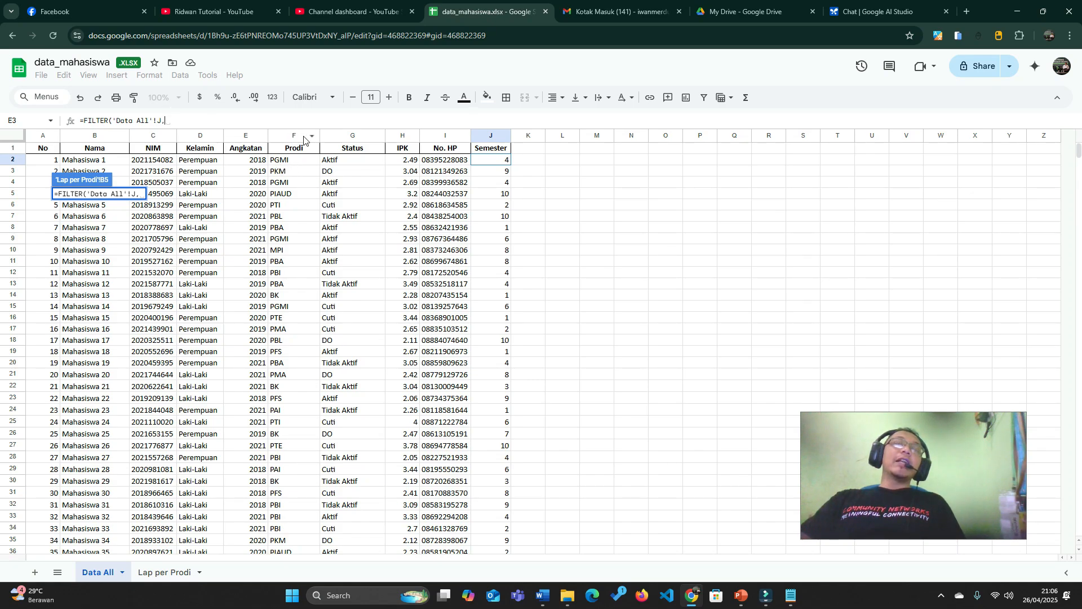
pyautogui.click(163, 572)
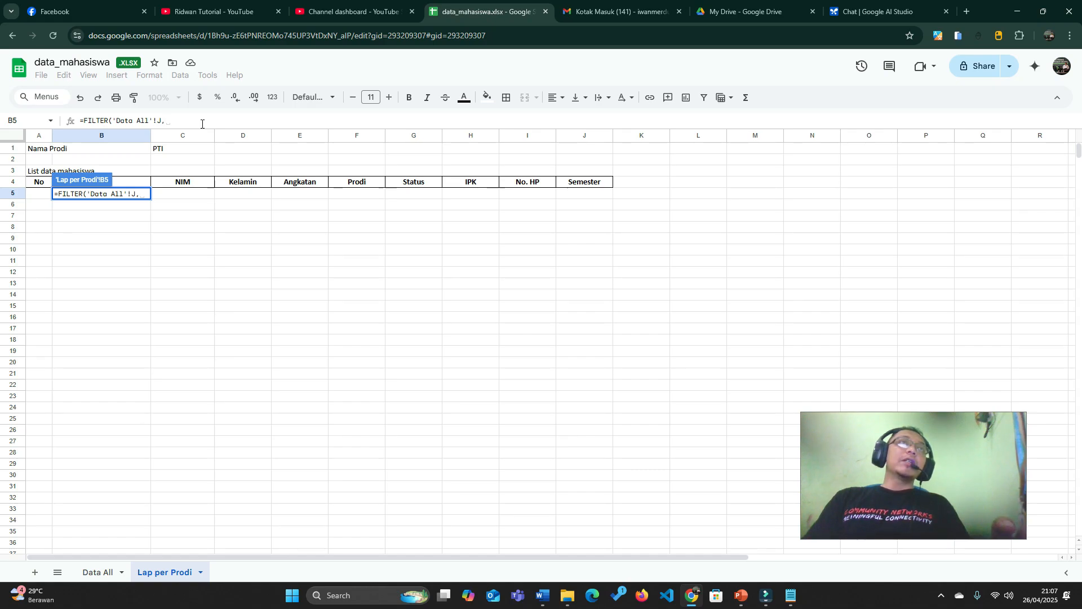
pyautogui.hotkey('shift', 'Left')
pyautogui.hotkey('shift', 'Left')
pyautogui.hotkey('shift', 'Left')
pyautogui.hotkey('shift', 'Left')
pyautogui.hotkey('shift', 'Left')
pyautogui.hotkey('shift', 'Left')
pyautogui.hotkey('shift', 'Left')
pyautogui.hotkey('shift', 'Left')
pyautogui.hotkey('shift', 'Left')
pyautogui.hotkey('shift', 'Left')
pyautogui.hotkey('shift', 'Left')
pyautogui.hotkey('shift', 'Left')
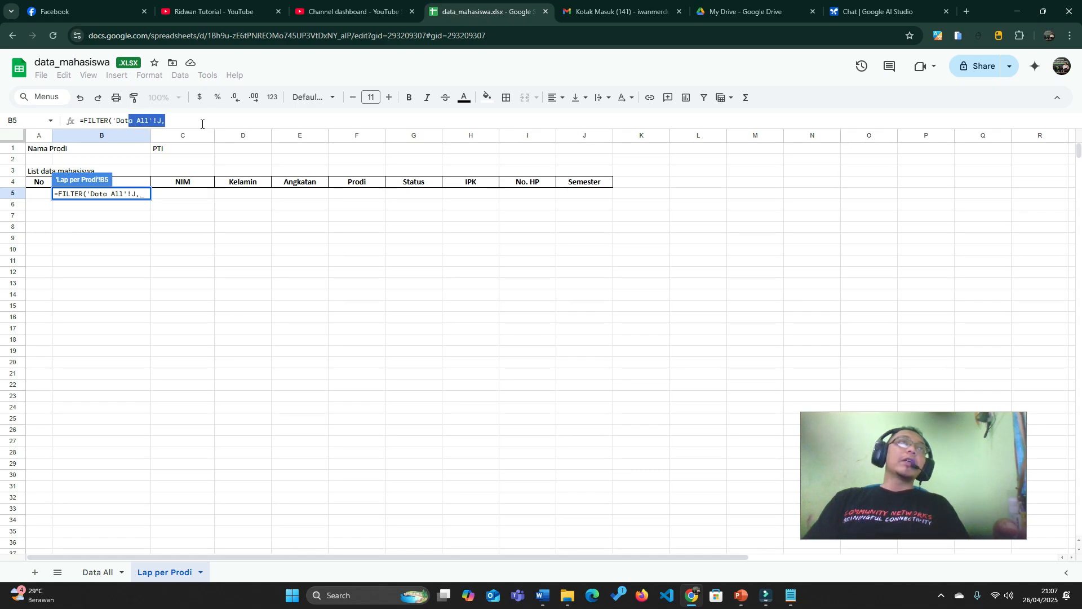
pyautogui.hotkey('shift', 'Left')
pyautogui.hotkey('ctrl', 'c')
pyautogui.press('Right')
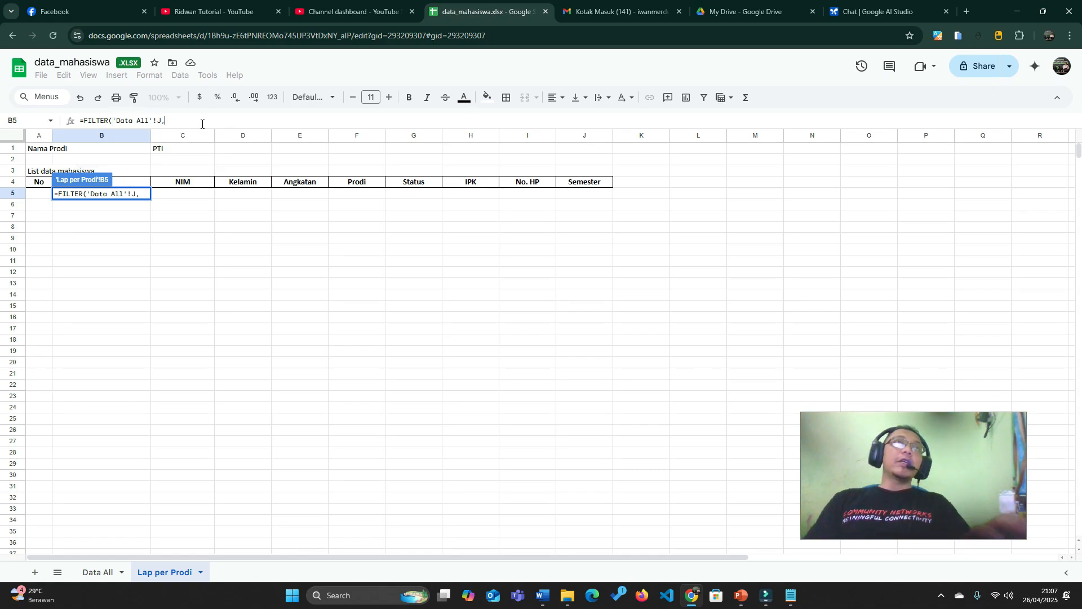
pyautogui.hotkey('ctrl', 'v')
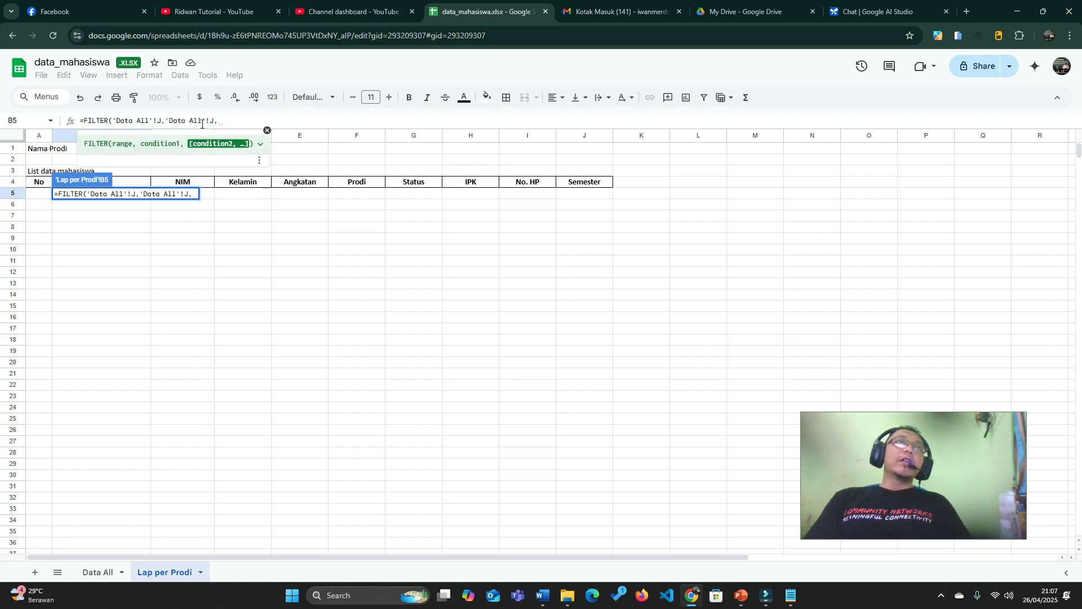
pyautogui.press('Left')
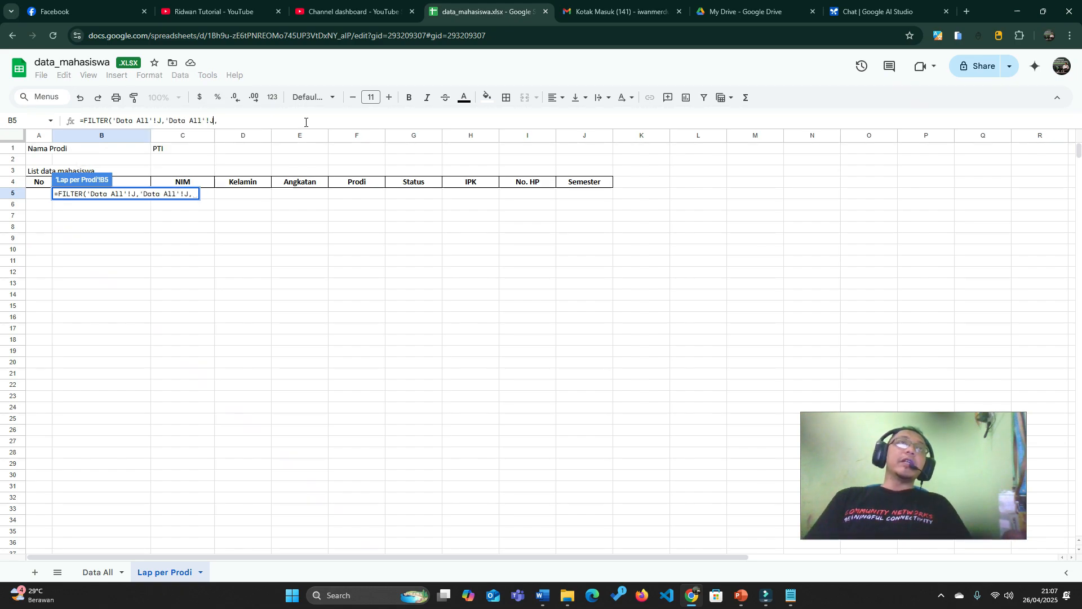
pyautogui.press('BackSpace')
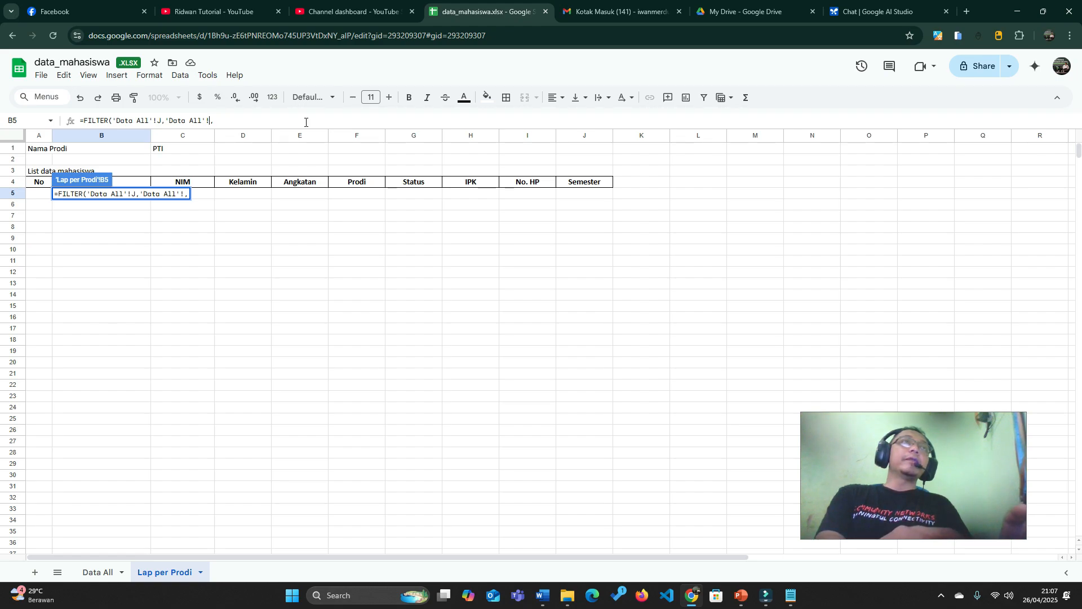
pyautogui.write('F')
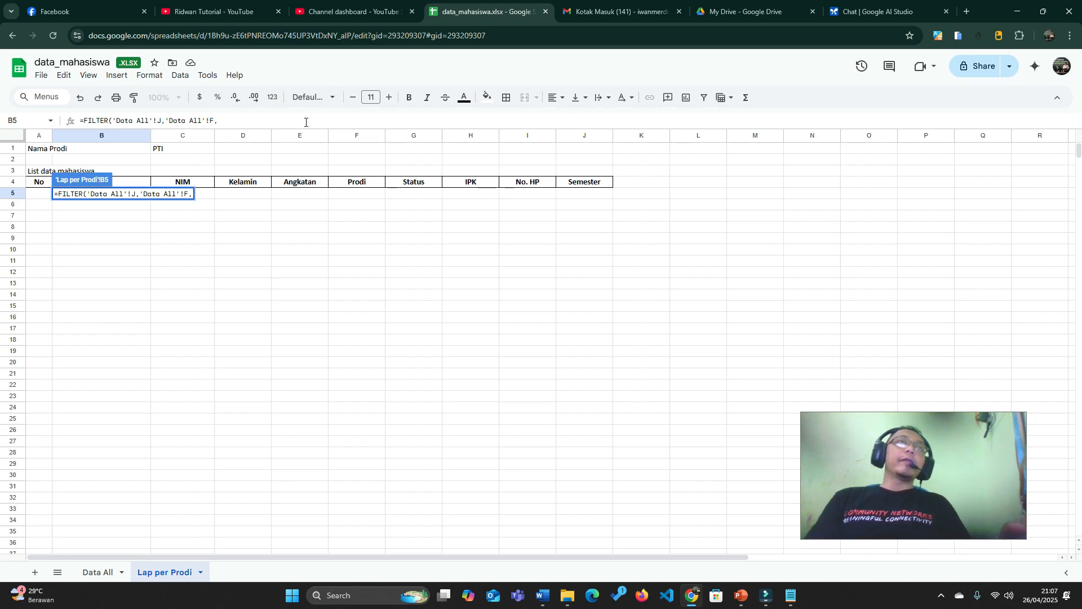
# Step: Set the FILTER formula's range argument to 'Data All'!B2:J
pyautogui.press('Right')
pyautogui.press('Left')
pyautogui.press('Left')
pyautogui.press('Left')
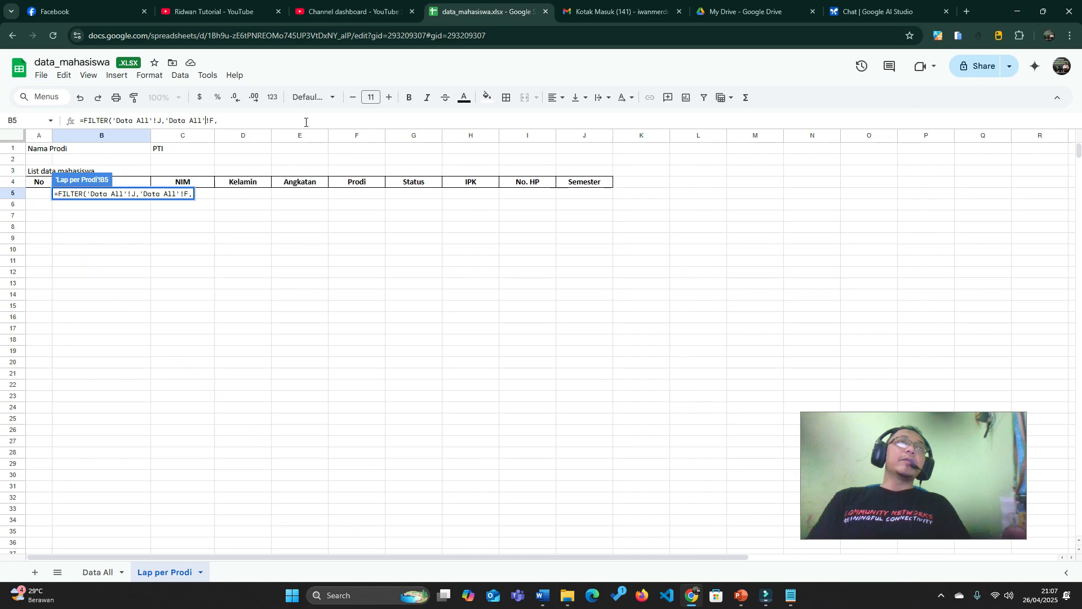
pyautogui.press('Left')
pyautogui.press('Left')
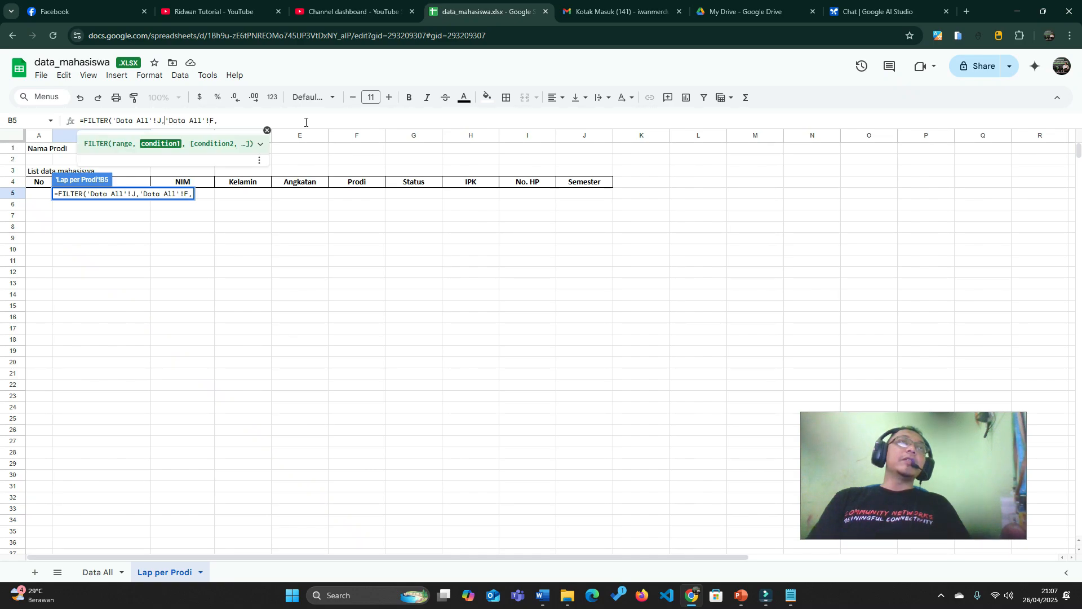
pyautogui.press('BackSpace')
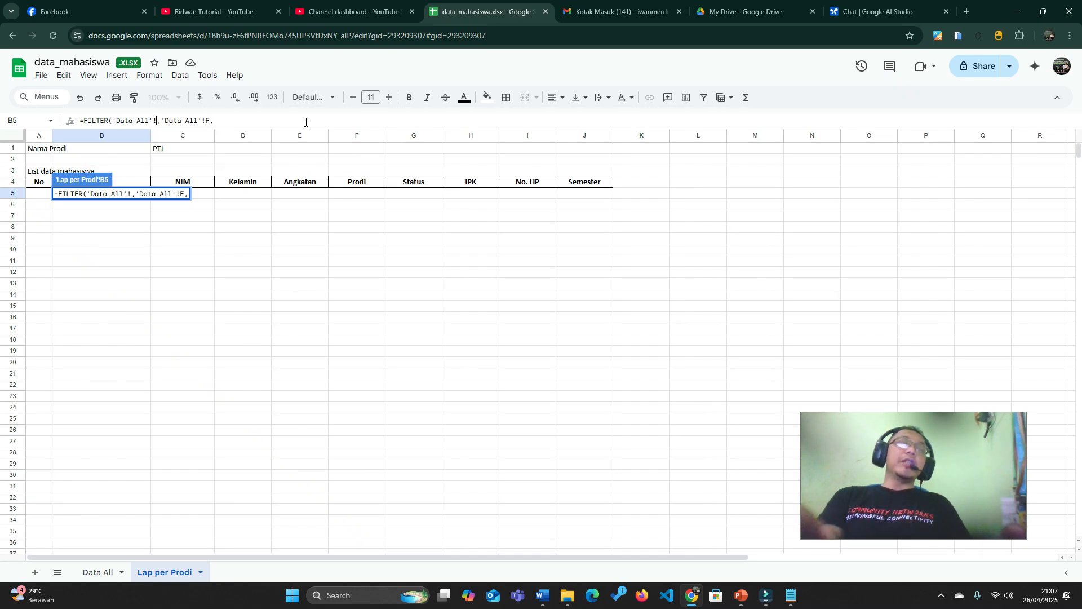
pyautogui.write('B2')
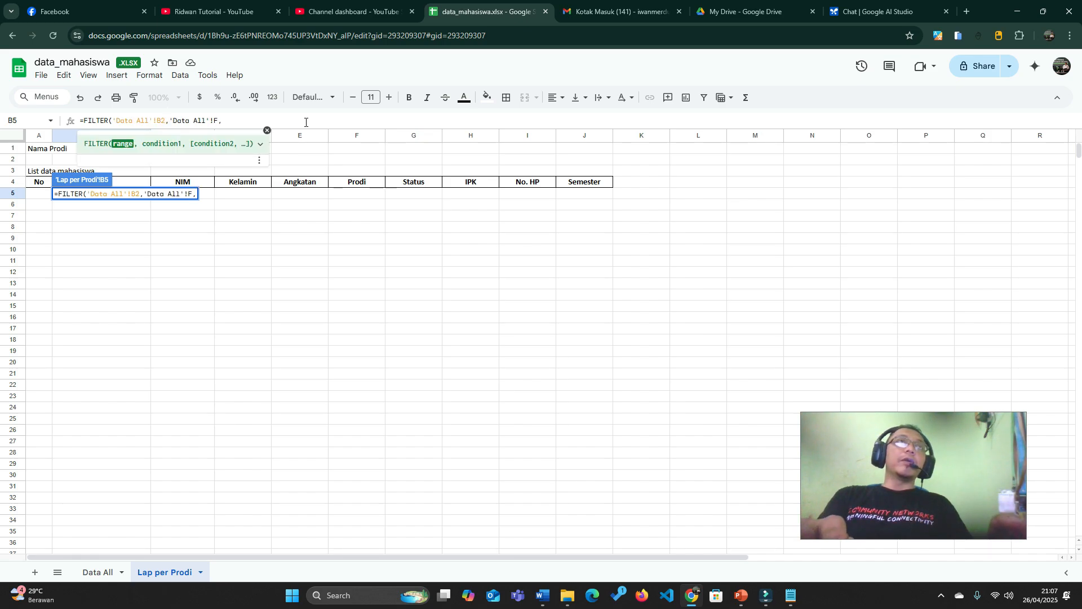
pyautogui.write(':')
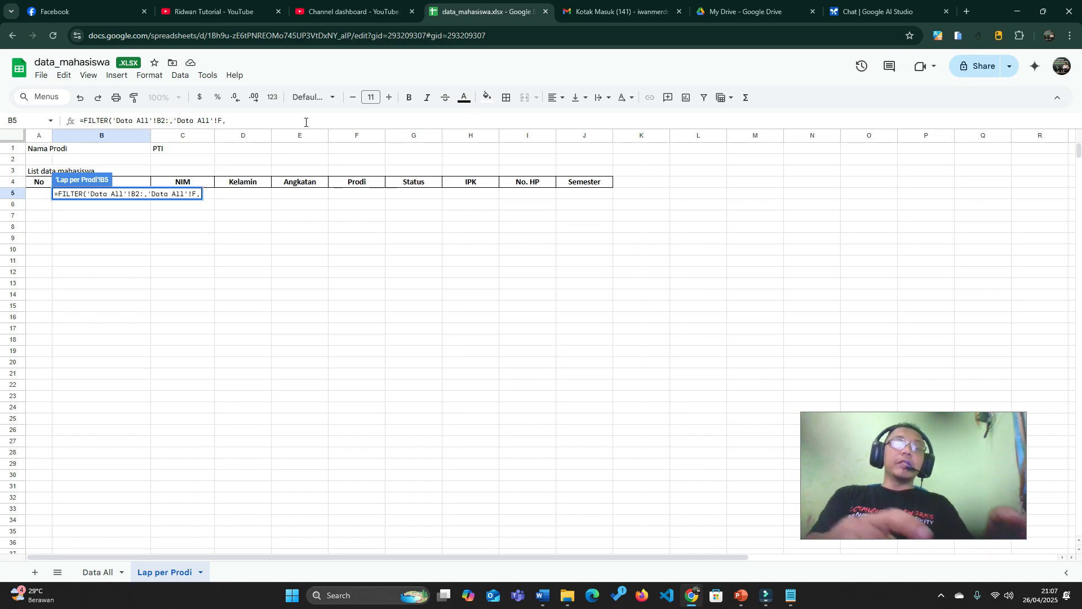
pyautogui.write('J')
# Step: Extend the FILTER condition's reference to 'Data All'!F2:F
pyautogui.press('Right')
pyautogui.press('Right')
pyautogui.press('Right')
pyautogui.press('Right')
pyautogui.press('Right')
pyautogui.press('Right')
pyautogui.press('Right')
pyautogui.press('Right')
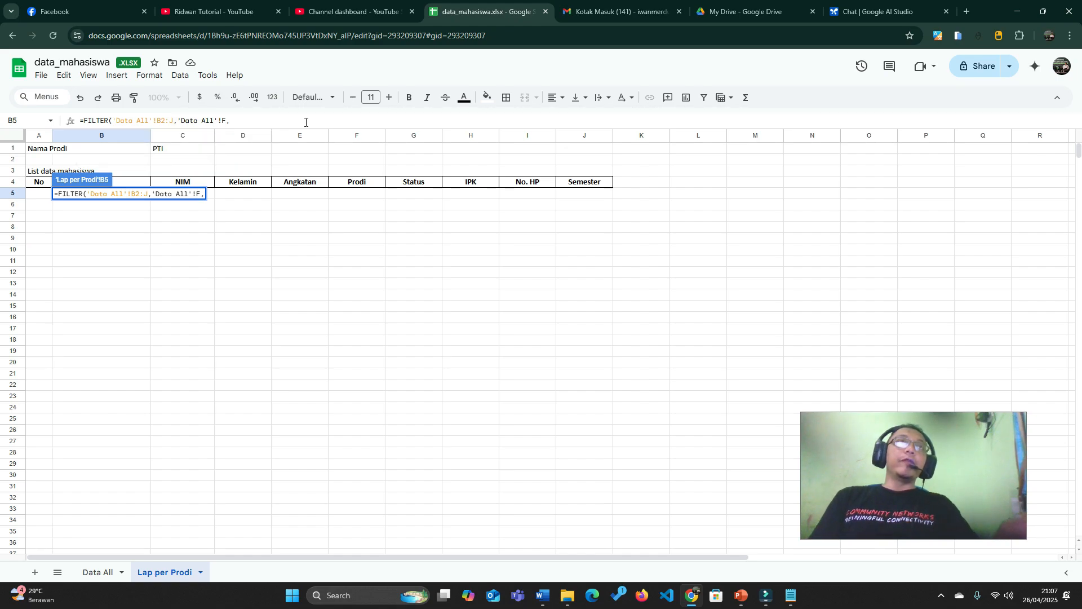
pyautogui.write('2:')
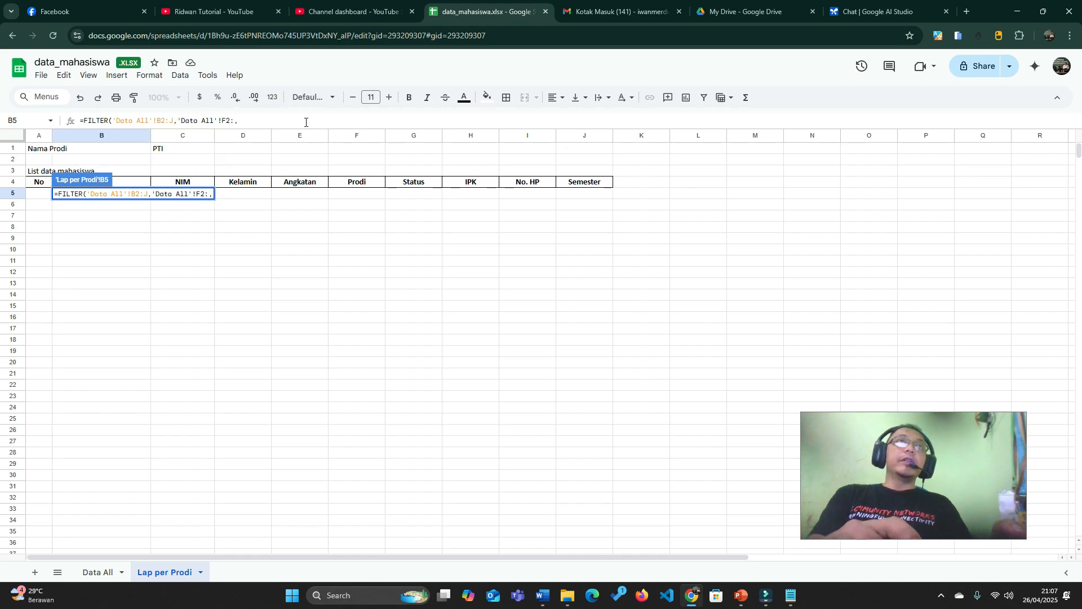
pyautogui.write('F')
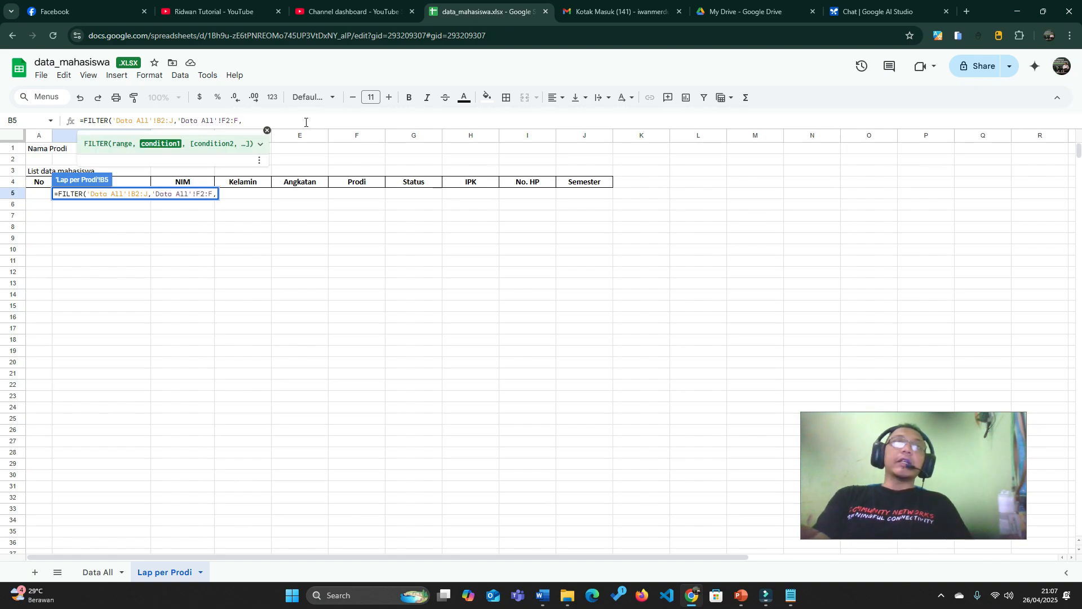
# Step: Complete the condition with =C1, remove the trailing comma, close the parenthesis and enter the FILTER formula
pyautogui.write('=')
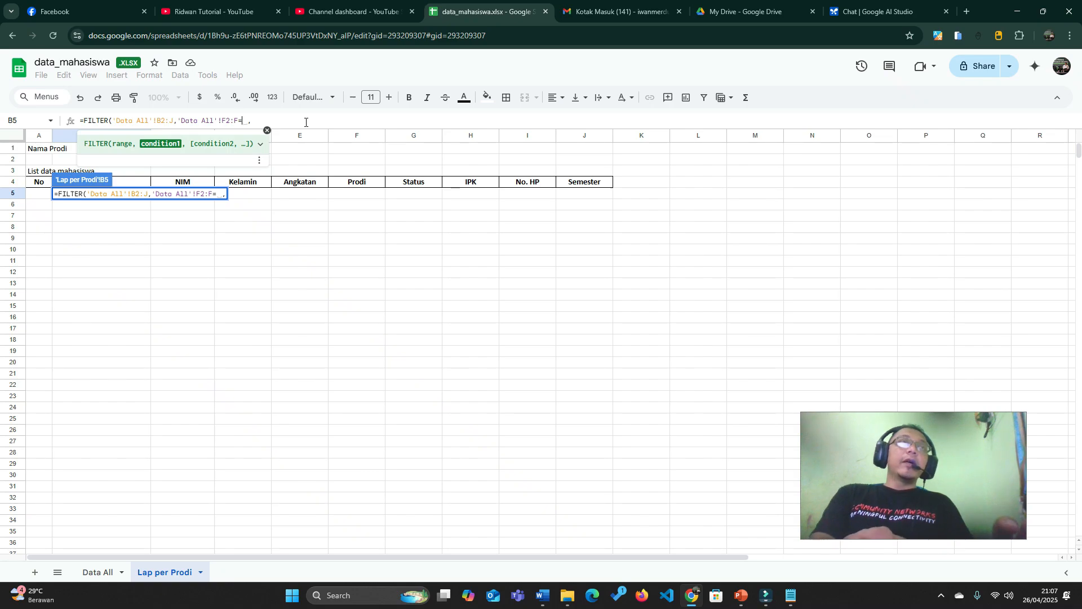
pyautogui.write('C1')
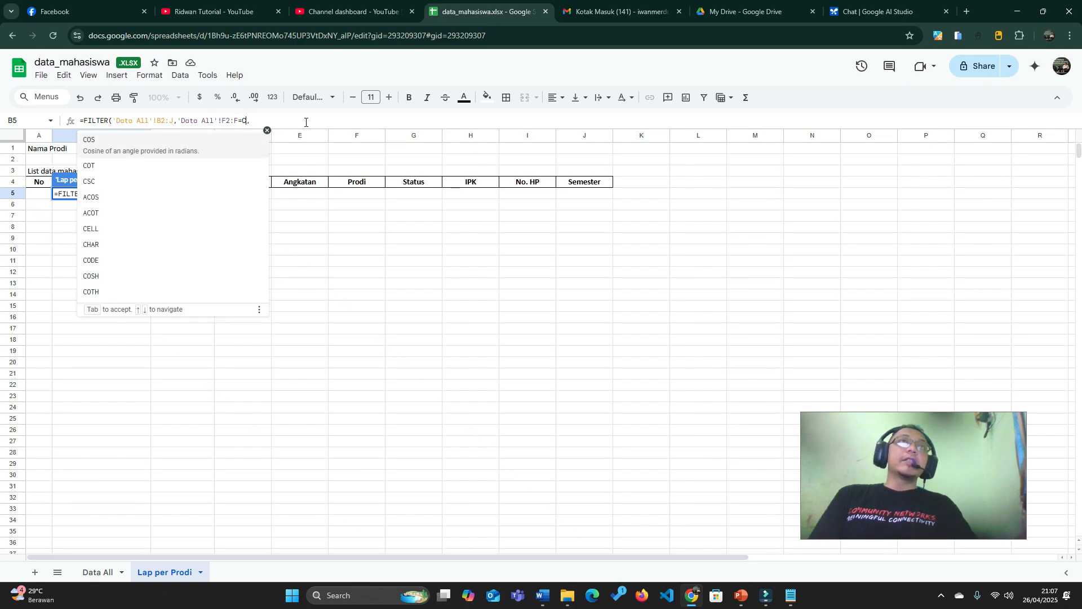
pyautogui.press('Right')
pyautogui.press('BackSpace')
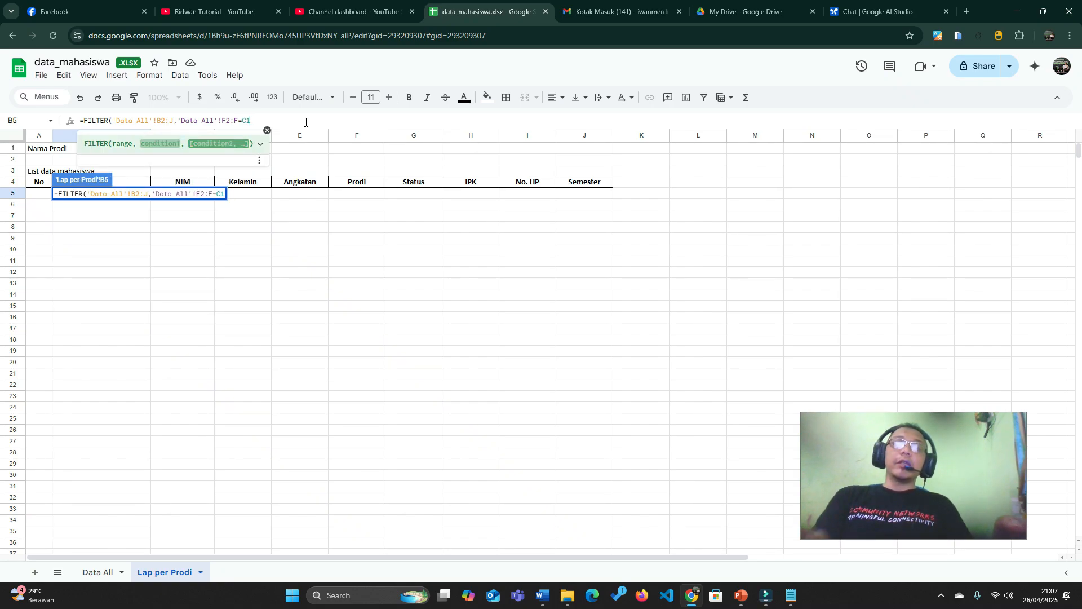
pyautogui.write(')')
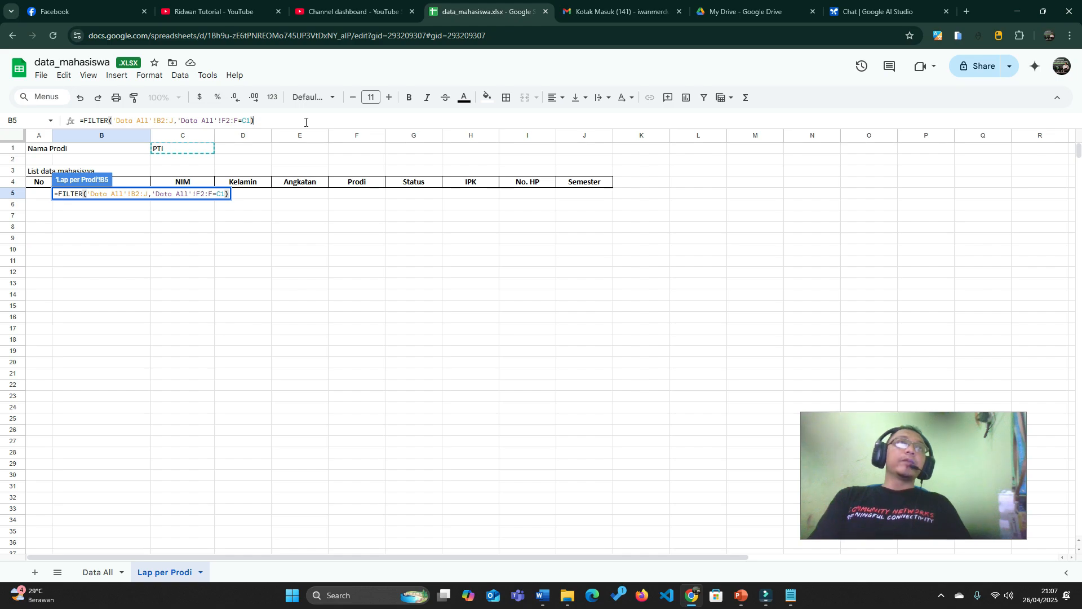
pyautogui.press('Return')
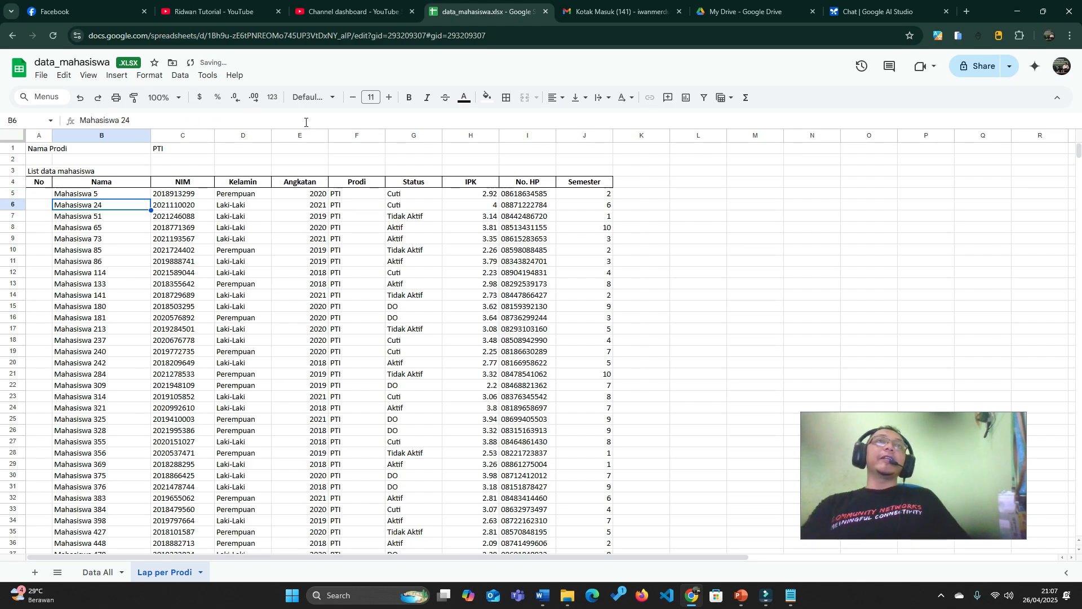
# Step: Examine the formula in cell B5 and the filtered student list down to its last record
pyautogui.click(87, 196)
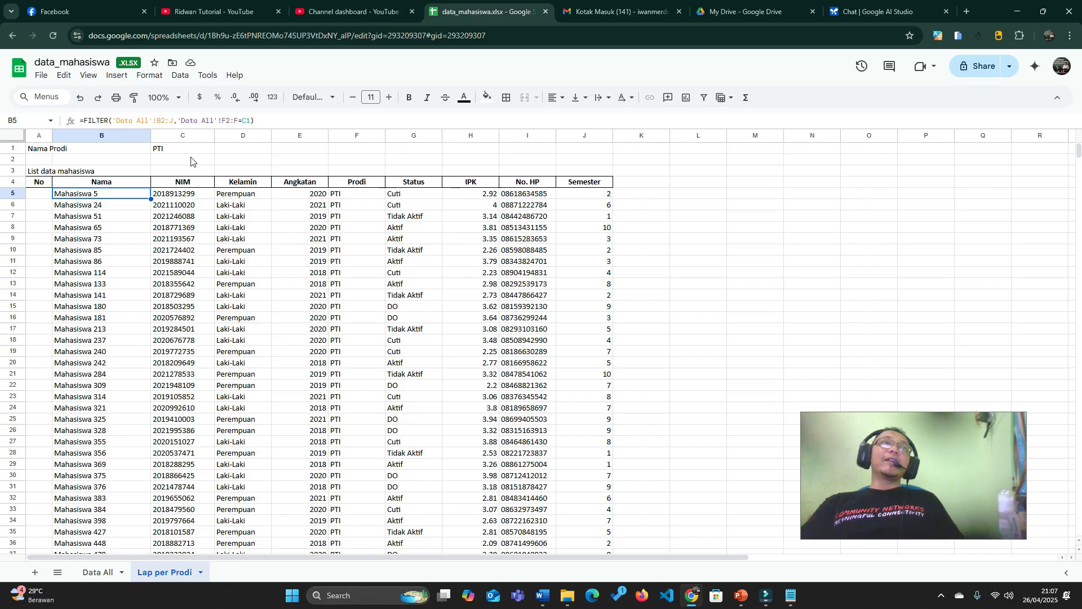
pyautogui.scroll(-8, 346, 265)
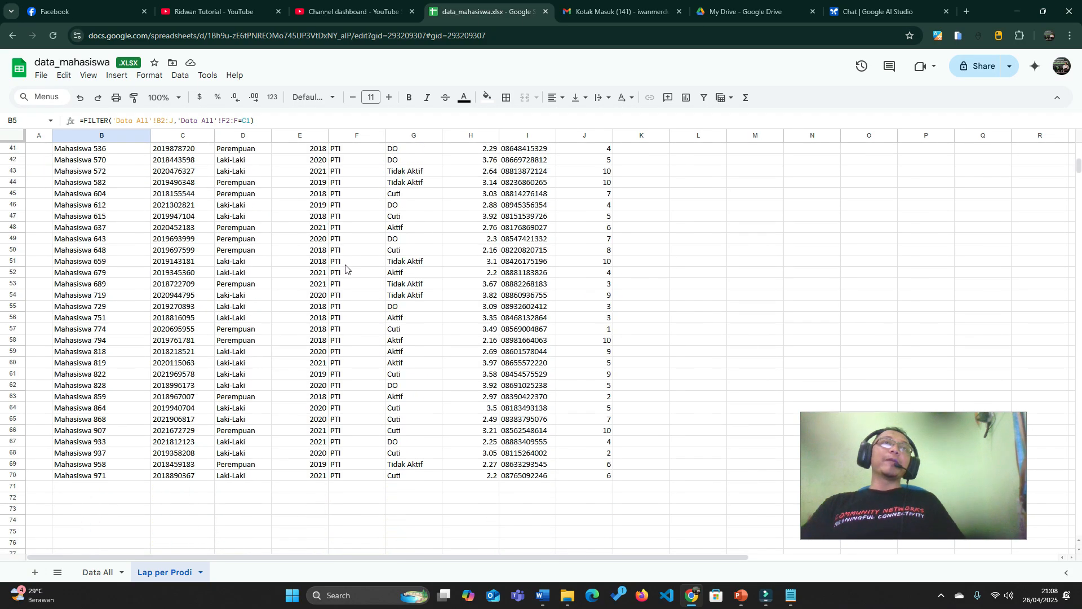
pyautogui.scroll(8, 346, 269)
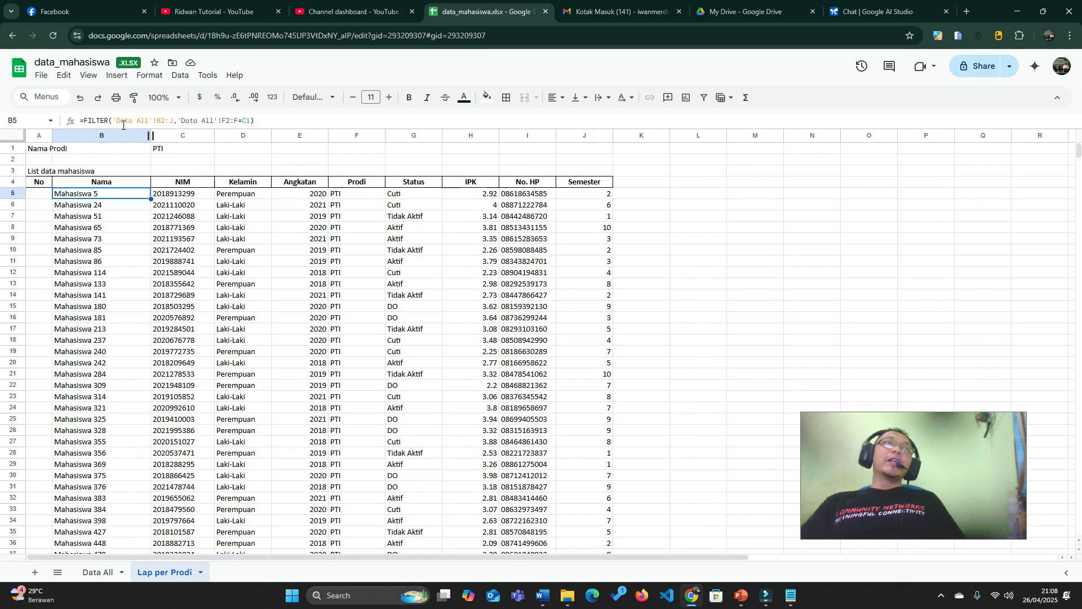
# Step: Compare the FILTER formula's range 'Data All'!B2:J with the matching student columns on the Data All sheet
pyautogui.moveTo(149, 121); pyautogui.dragTo(116, 120)
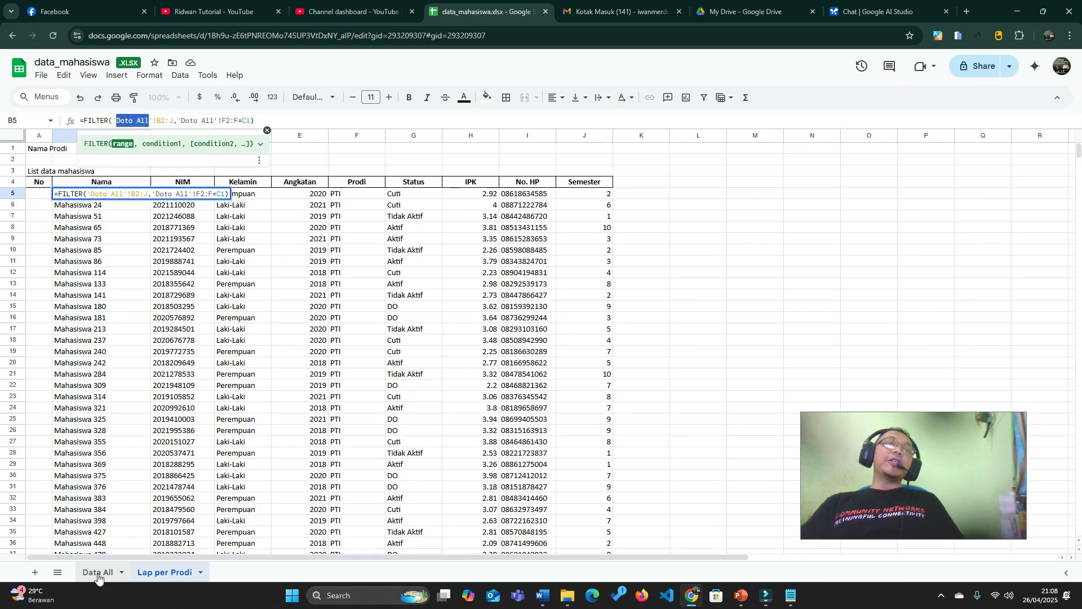
pyautogui.click(173, 120)
pyautogui.doubleClick(173, 120)
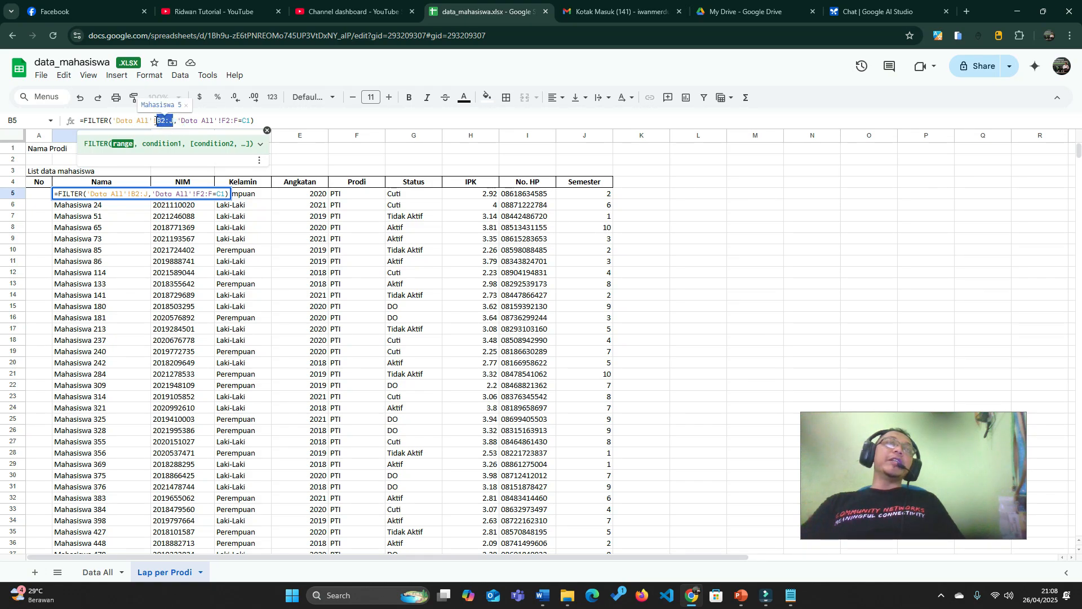
pyautogui.click(93, 573)
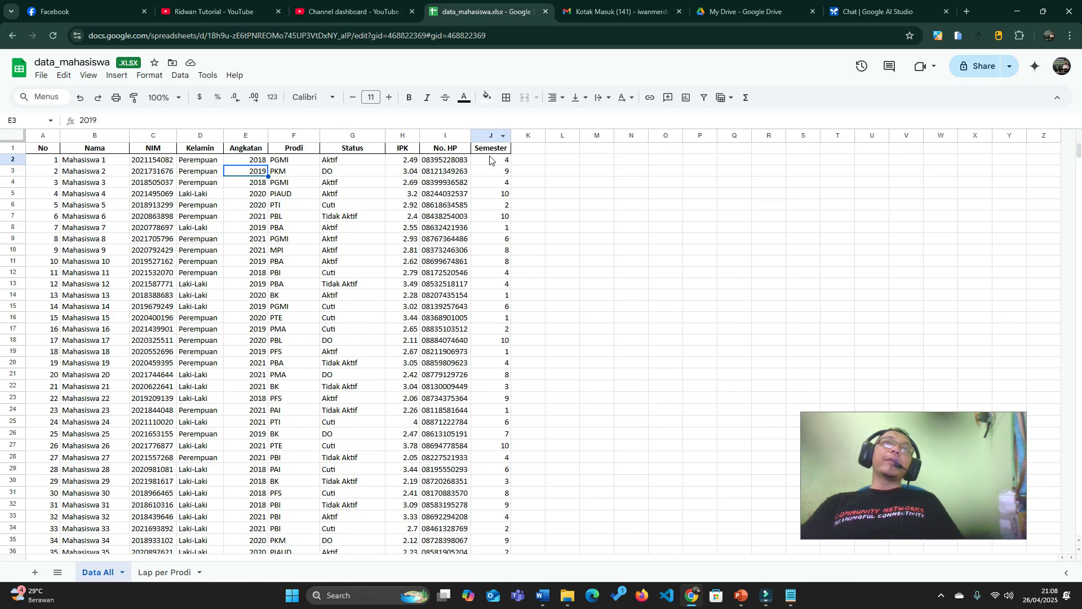
pyautogui.click(165, 574)
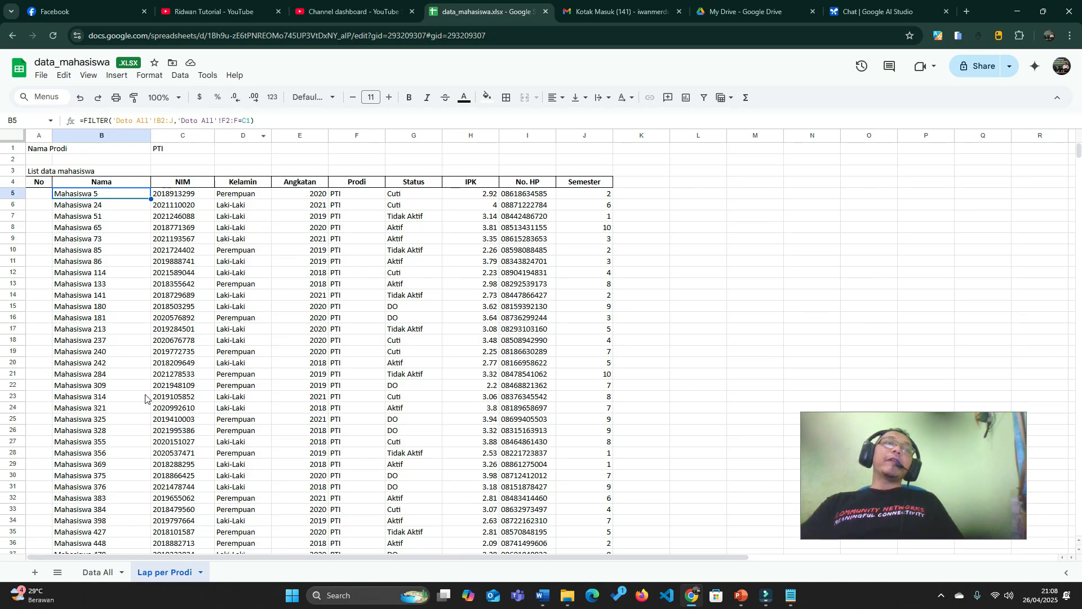
# Step: Compare the FILTER condition 'Data All'!F2:F=C1 with the Prodi column on the Data All sheet
pyautogui.click(97, 571)
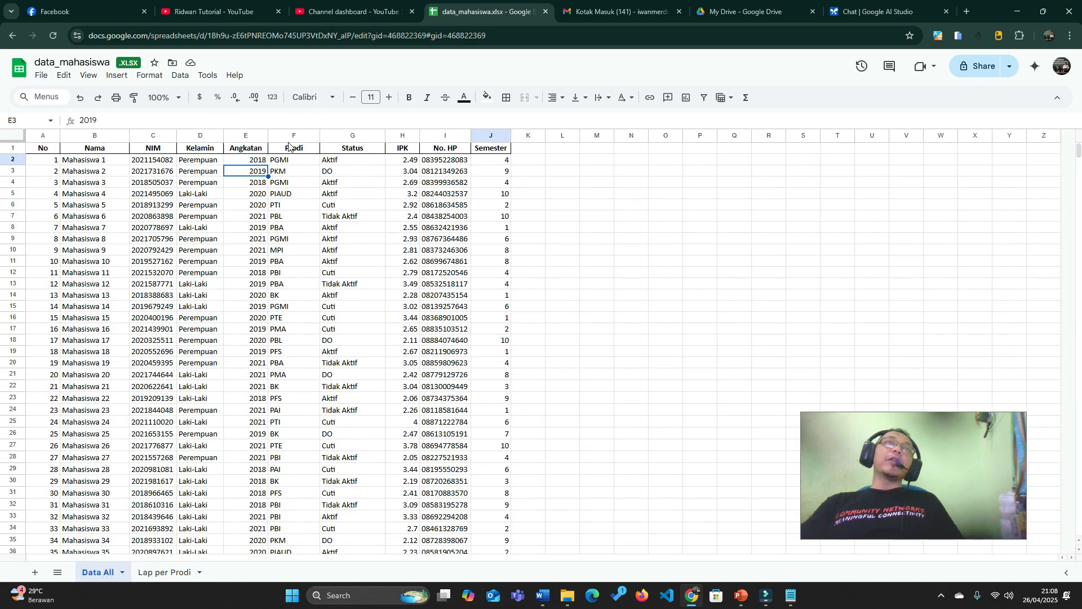
pyautogui.click(287, 162)
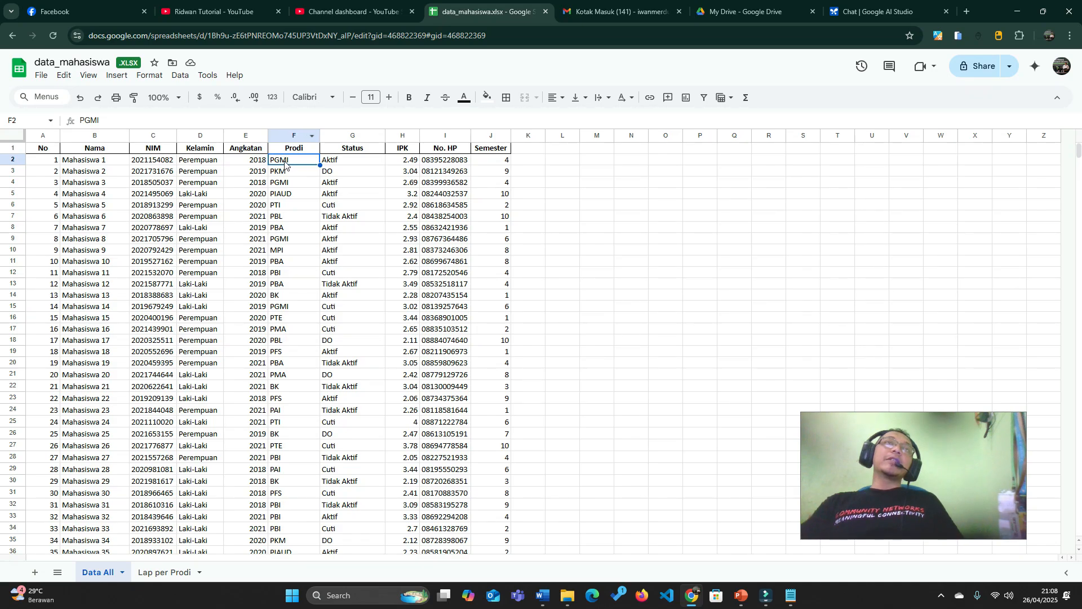
pyautogui.click(162, 572)
pyautogui.doubleClick(236, 120)
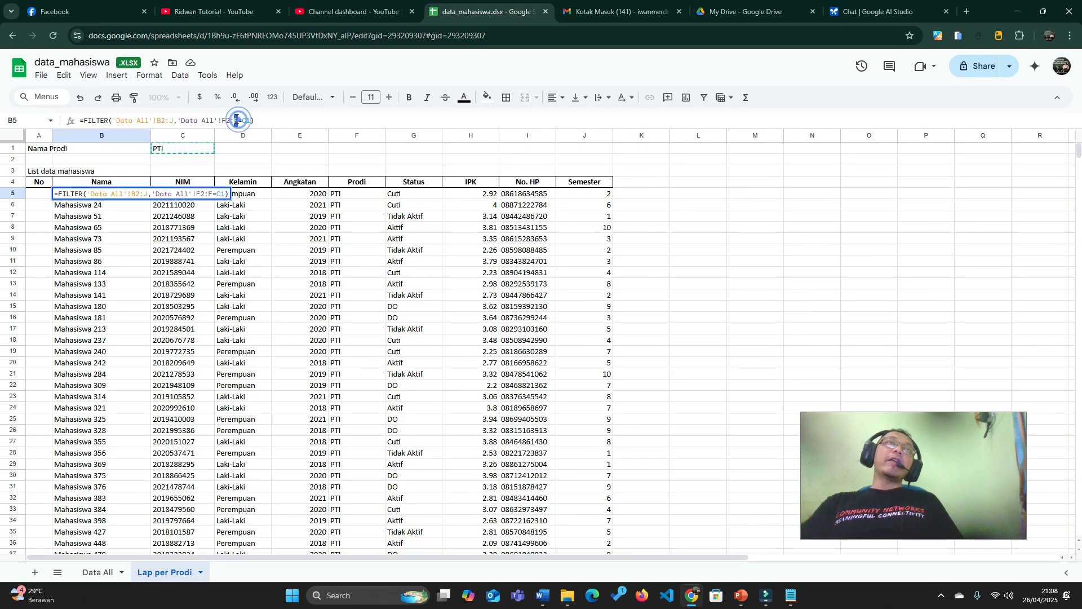
pyautogui.click(94, 572)
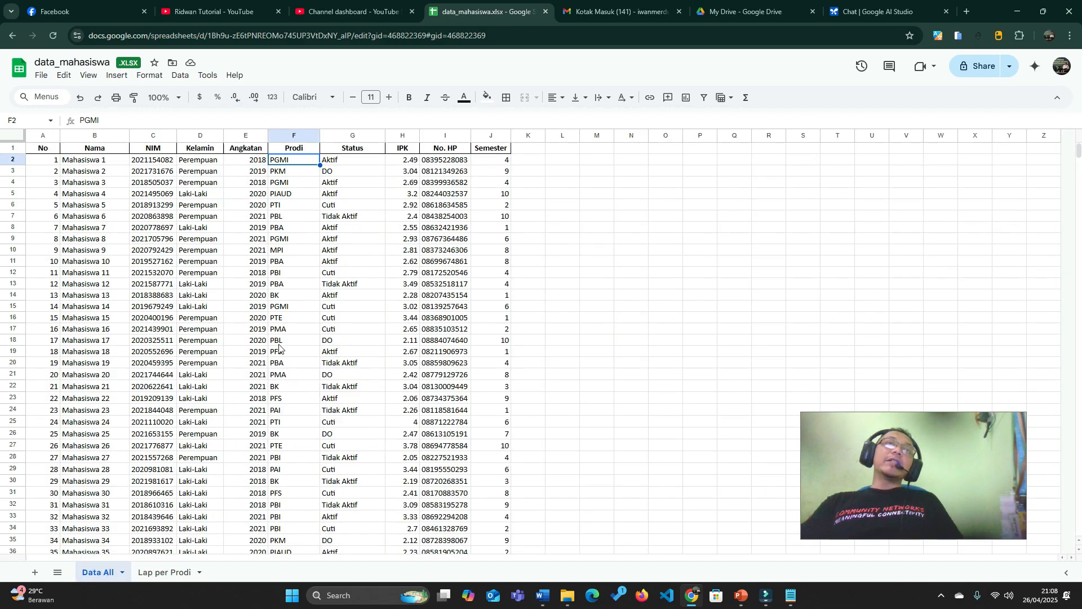
pyautogui.scroll(-4, 282, 347)
pyautogui.scroll(4, 281, 337)
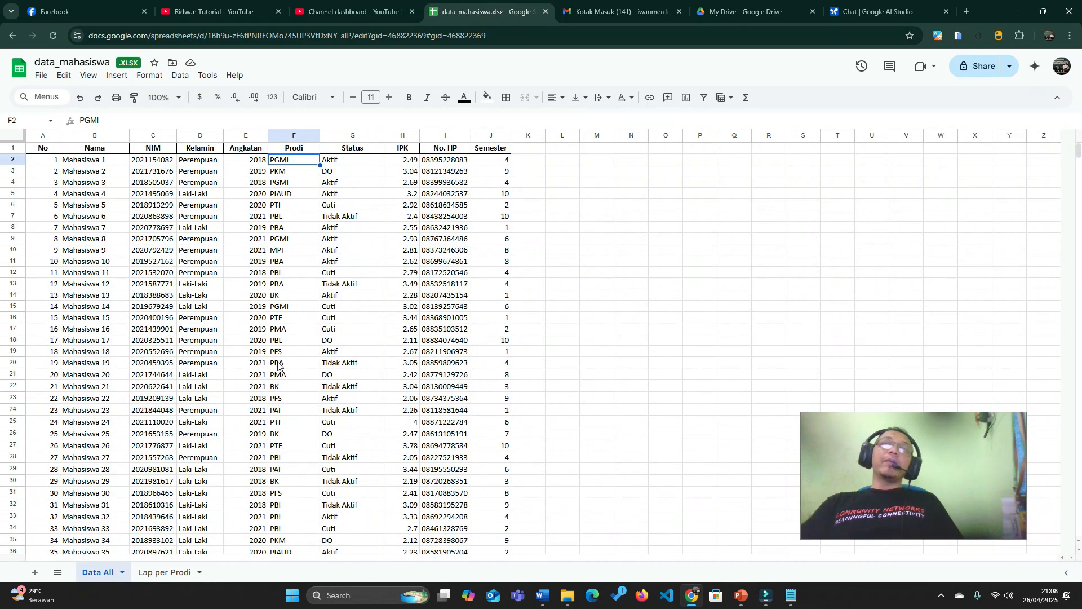
pyautogui.click(164, 571)
pyautogui.click(242, 122)
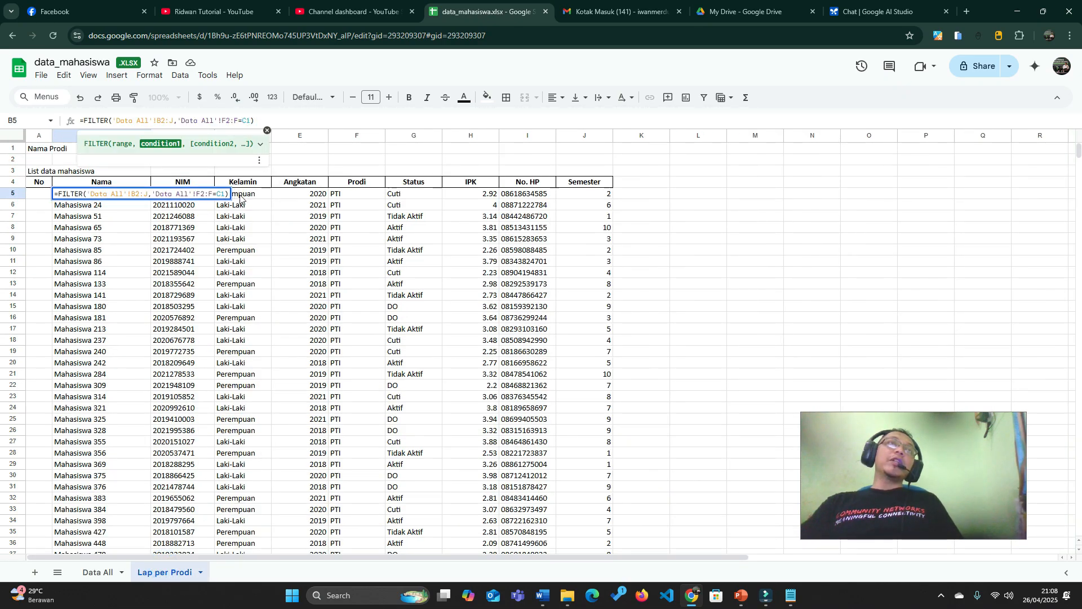
pyautogui.click(284, 159)
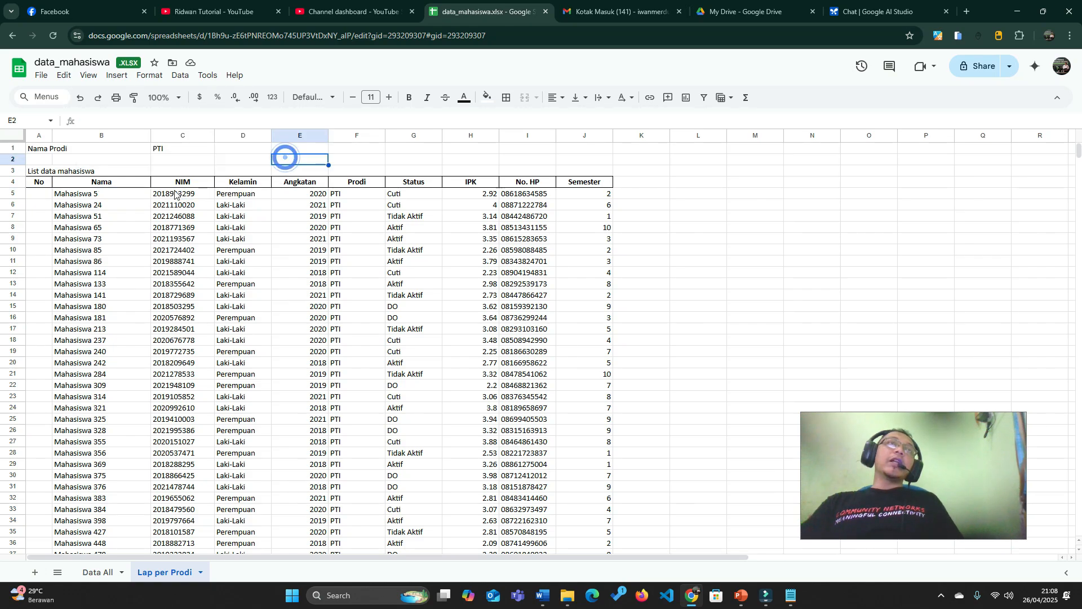
# Step: Review criterion cell C1, the formula in B5 and the filtered student block on the Lap per Prodi sheet
pyautogui.click(125, 198)
pyautogui.click(166, 154)
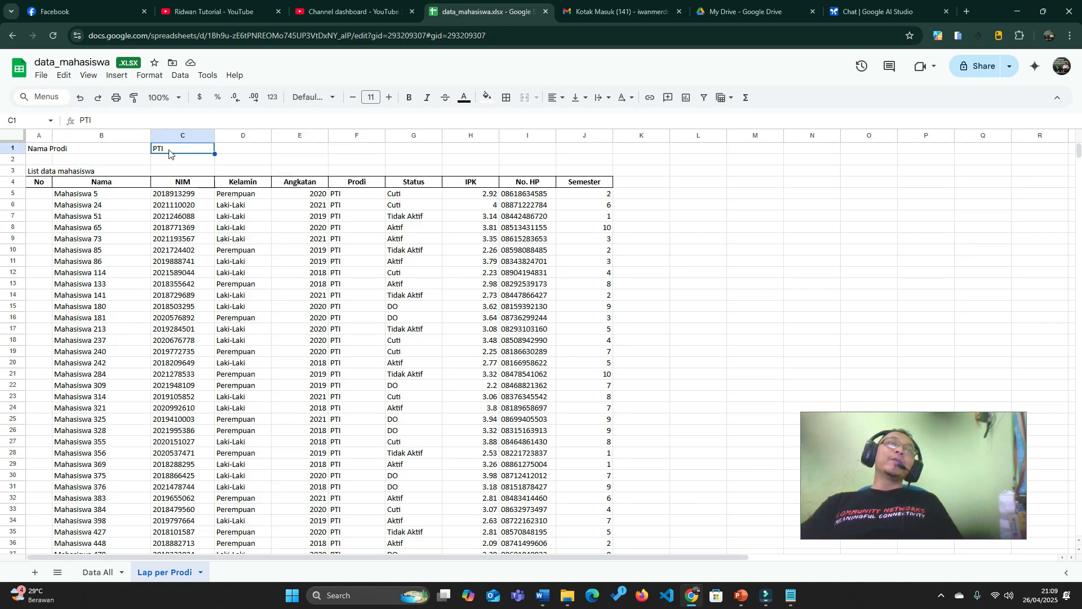
pyautogui.click(138, 193)
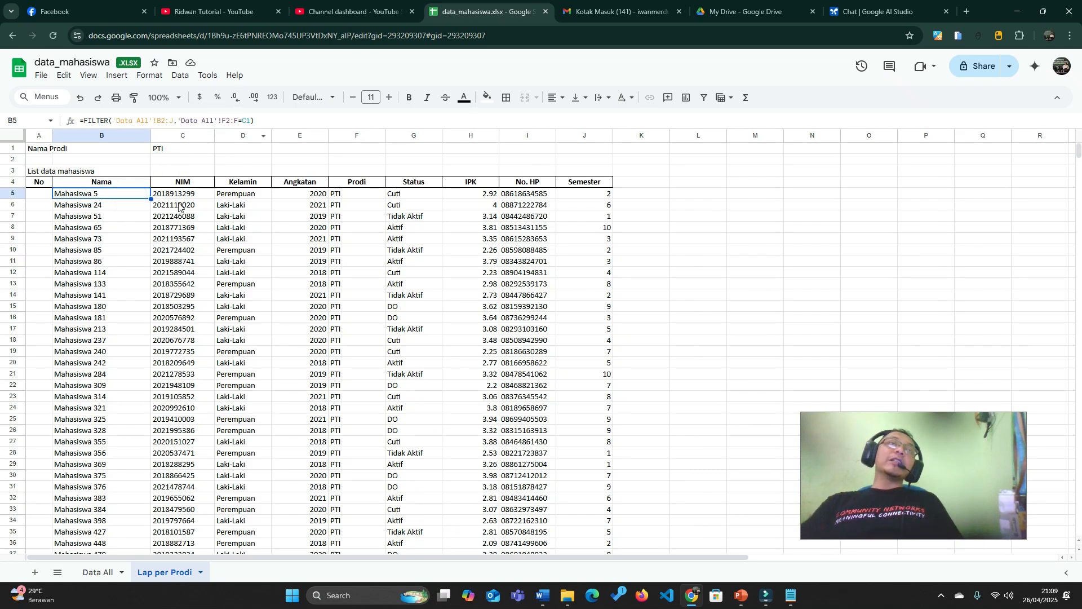
pyautogui.moveTo(135, 193); pyautogui.dragTo(548, 353)
pyautogui.scroll(5, 549, 351)
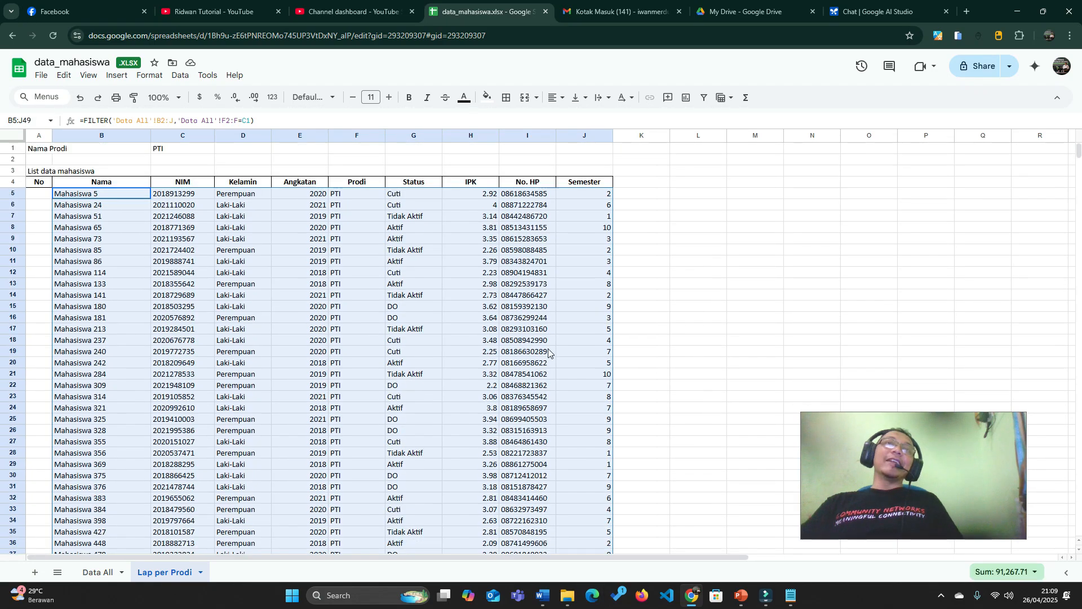
pyautogui.click(631, 297)
# Step: Set the Nama Prodi in C1 of the Lap per Prodi sheet to PGMI and check the filtered list
pyautogui.click(169, 150)
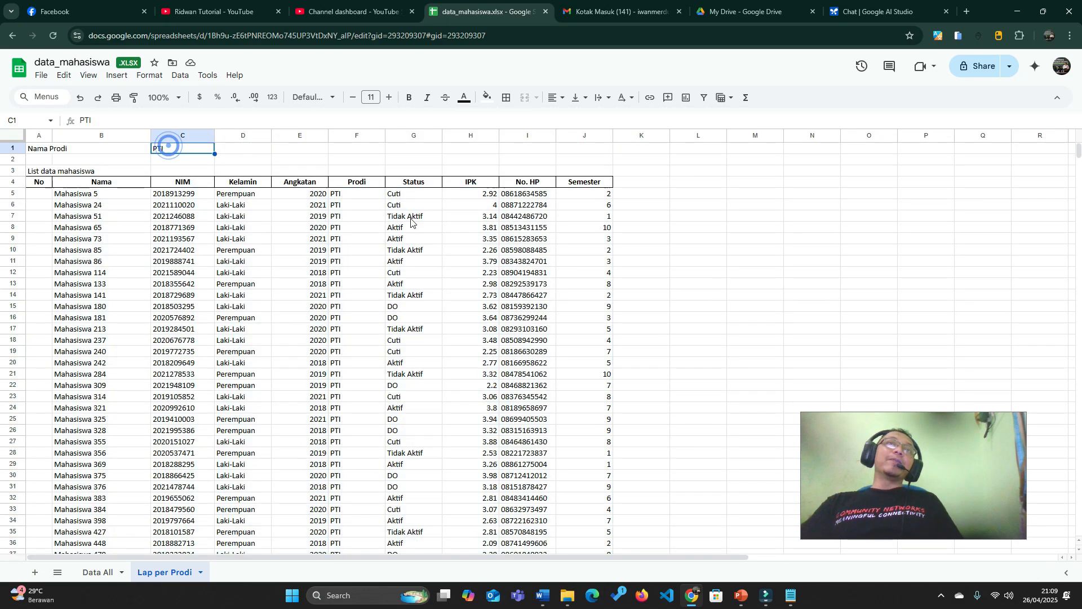
pyautogui.click(97, 571)
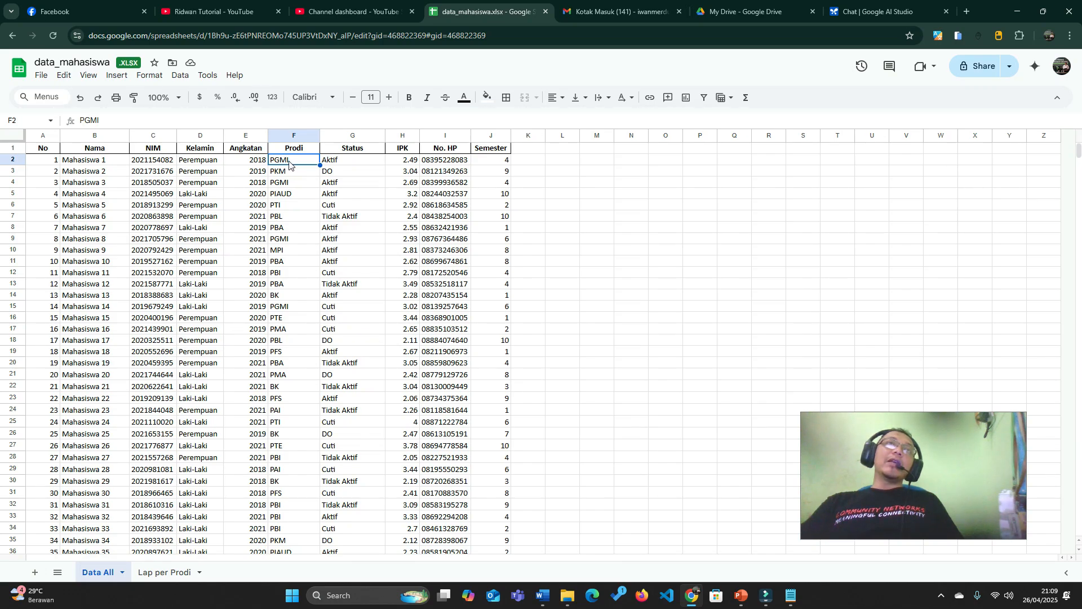
pyautogui.click(165, 572)
pyautogui.write('PGMI')
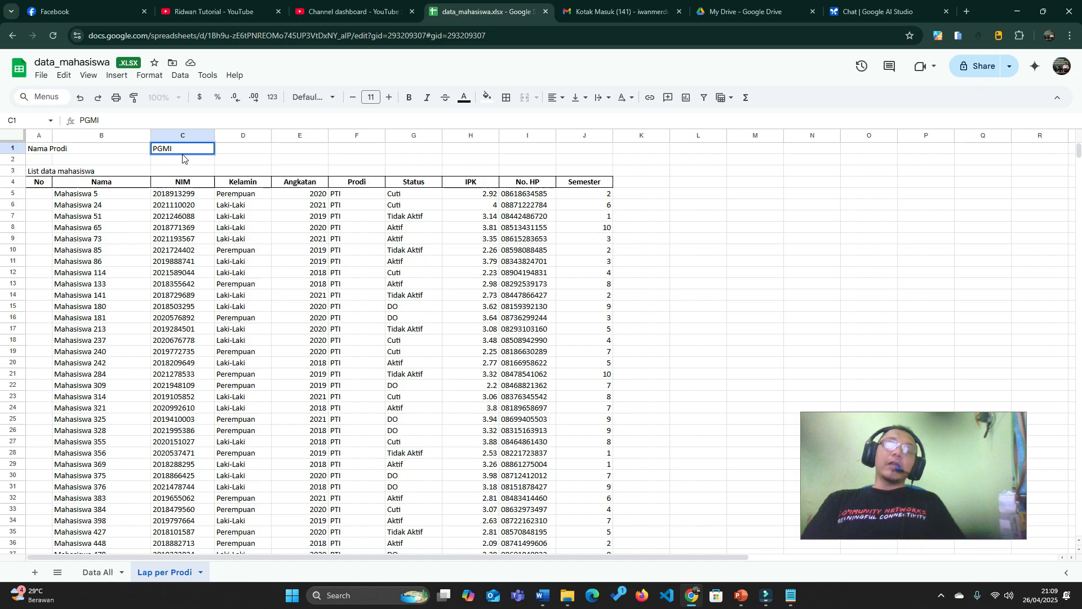
pyautogui.press('Return')
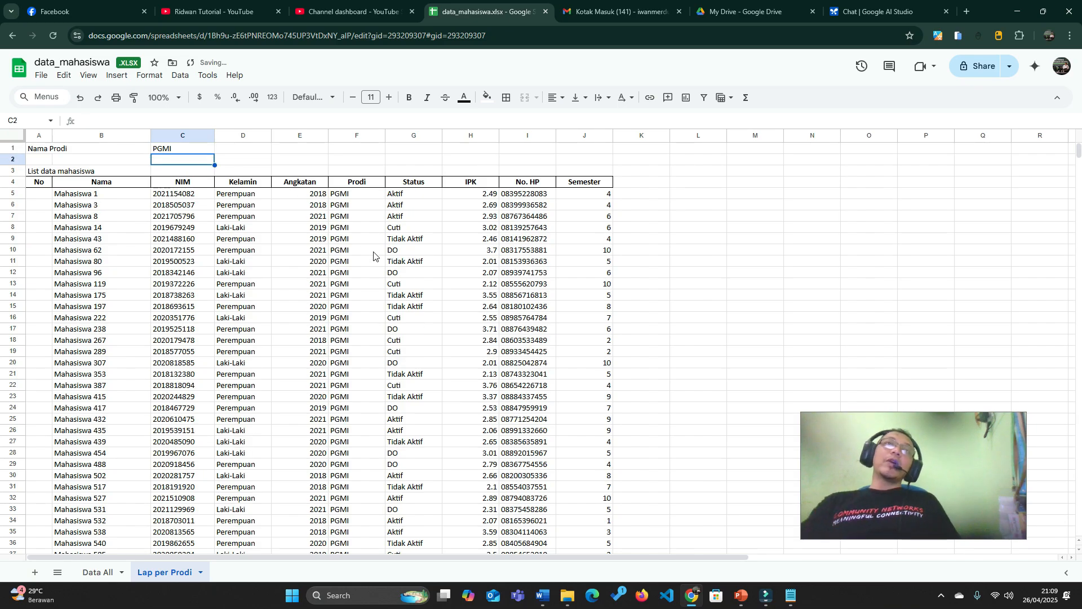
pyautogui.scroll(-8, 350, 217)
pyautogui.scroll(20, 350, 217)
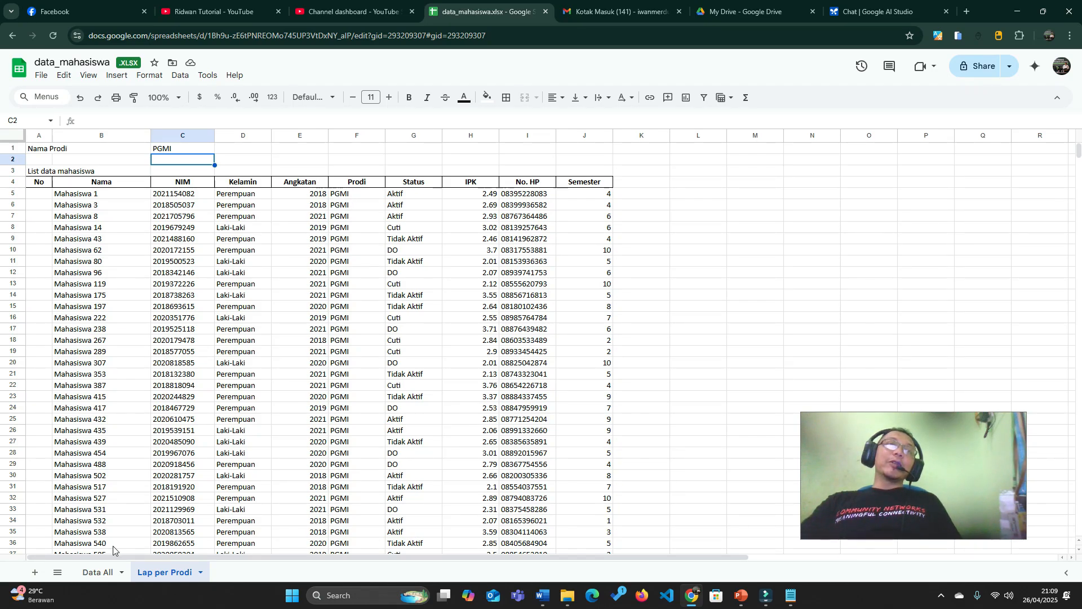
# Step: Look up another Prodi on Data All, set the Nama Prodi in C1 to PKM and check the formula in B5
pyautogui.click(97, 572)
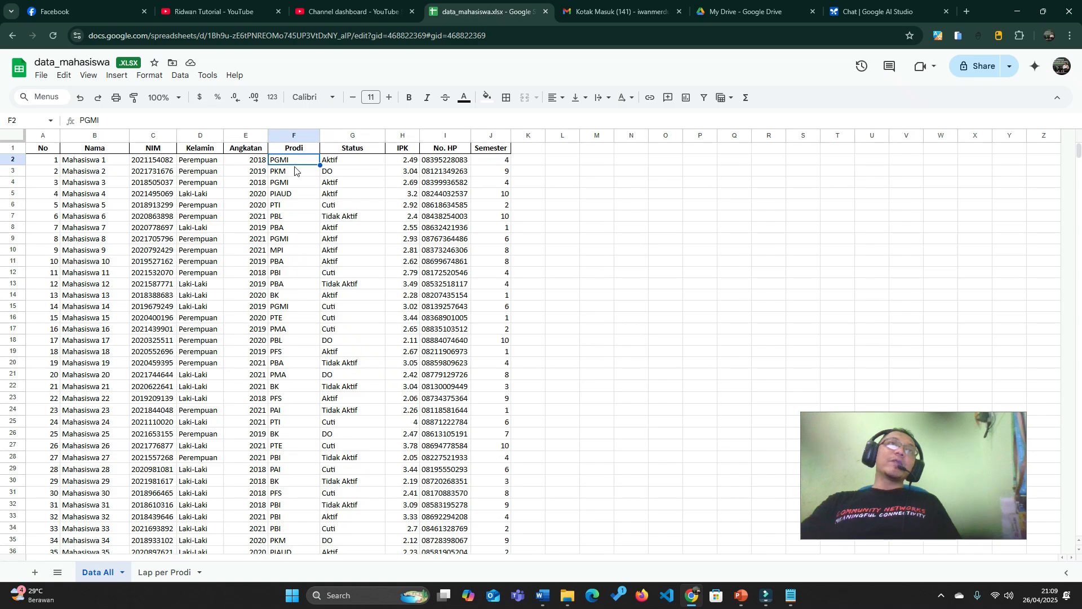
pyautogui.click(151, 572)
pyautogui.click(186, 150)
pyautogui.write('PKM')
pyautogui.press('Return')
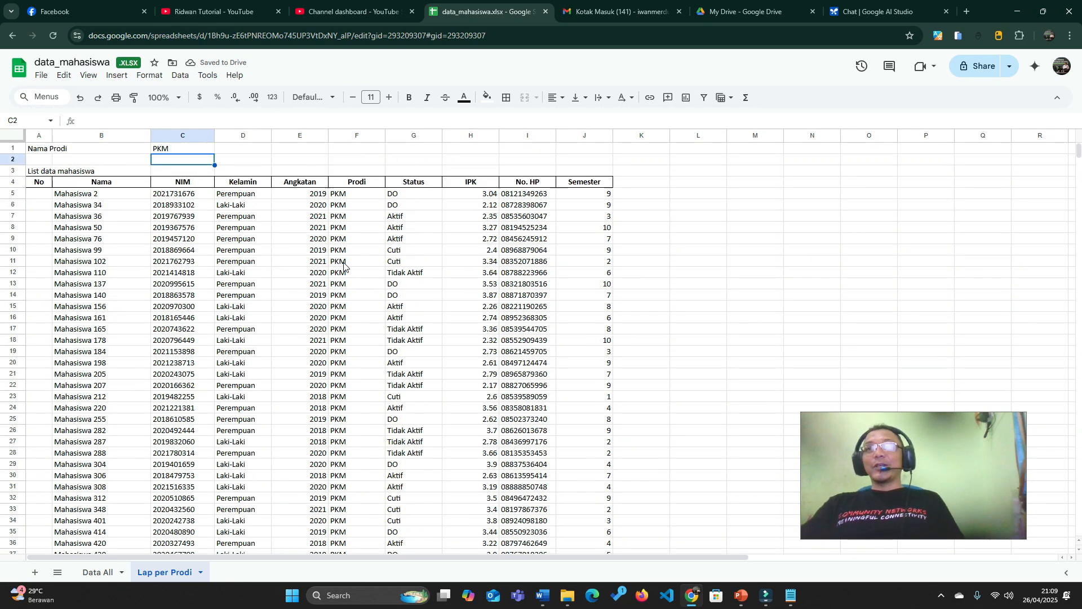
pyautogui.click(166, 151)
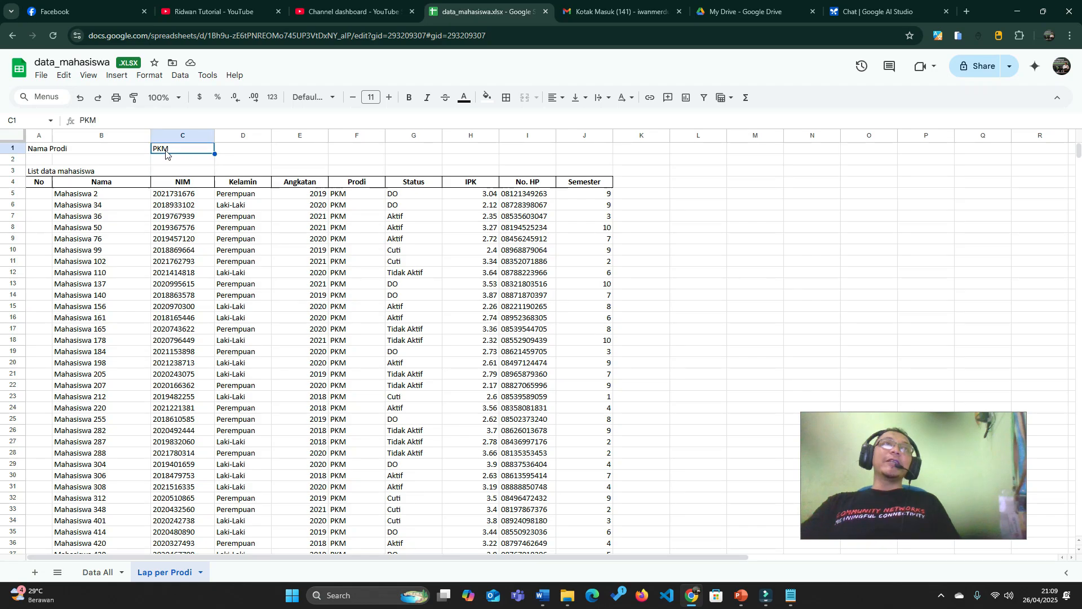
pyautogui.click(94, 197)
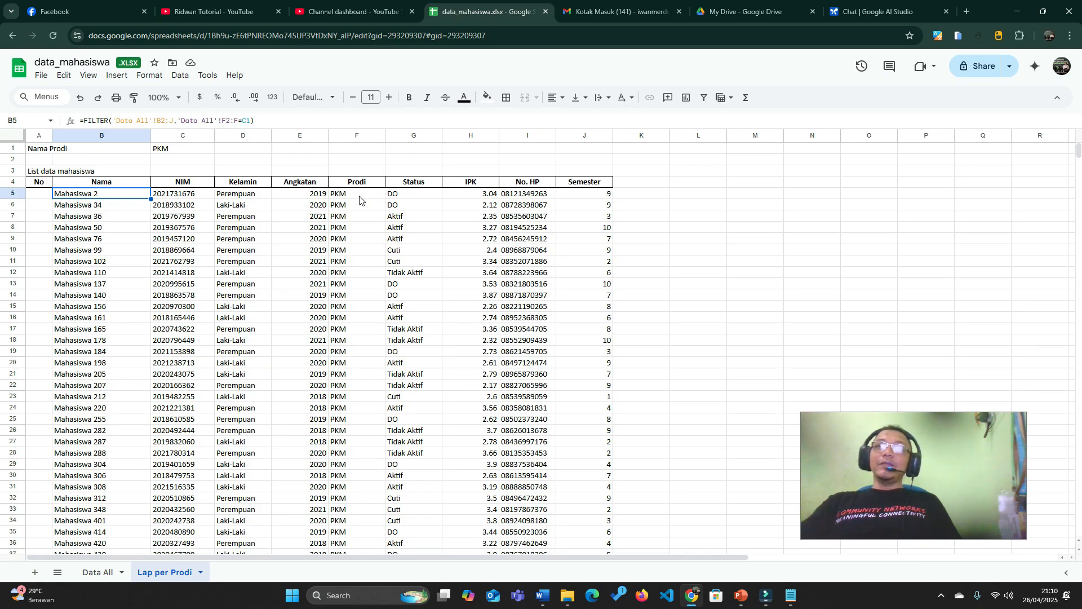
pyautogui.click(632, 210)
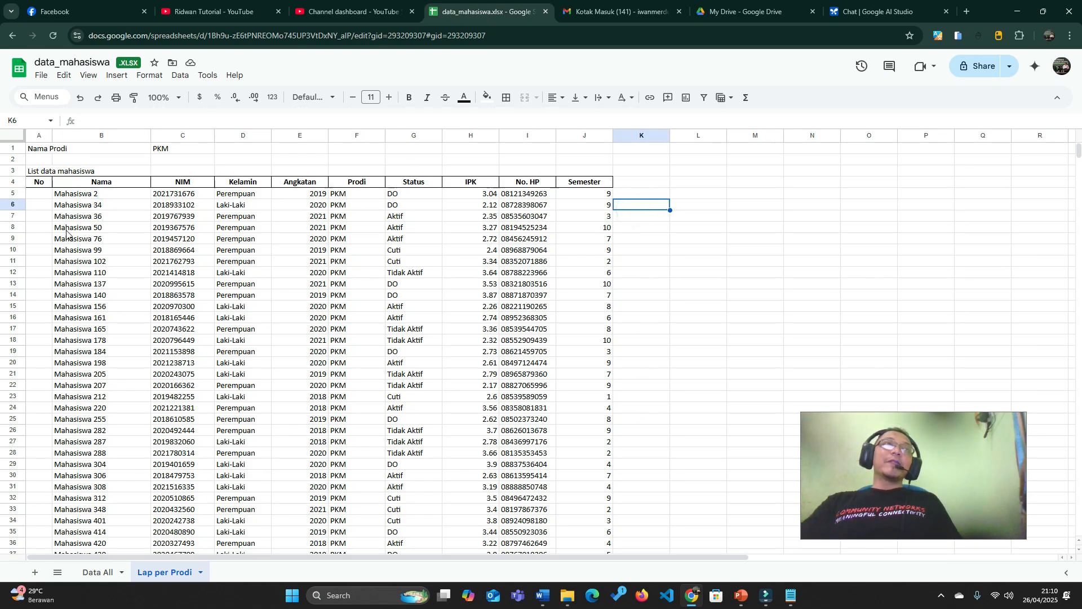
# Step: Enter 1 and 2 in A5 and A6, then fill the No column's numbering down to row 81
pyautogui.click(43, 195)
pyautogui.write('1')
pyautogui.press('Return')
pyautogui.write('2')
pyautogui.press('Return')
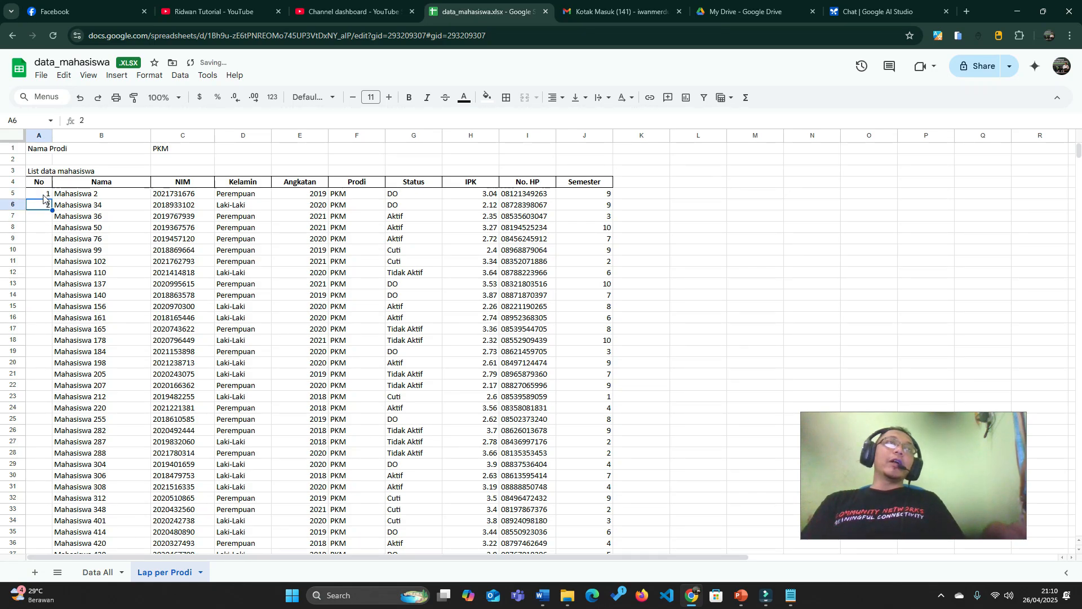
pyautogui.click(44, 194)
pyautogui.hotkey('shift', 'Down')
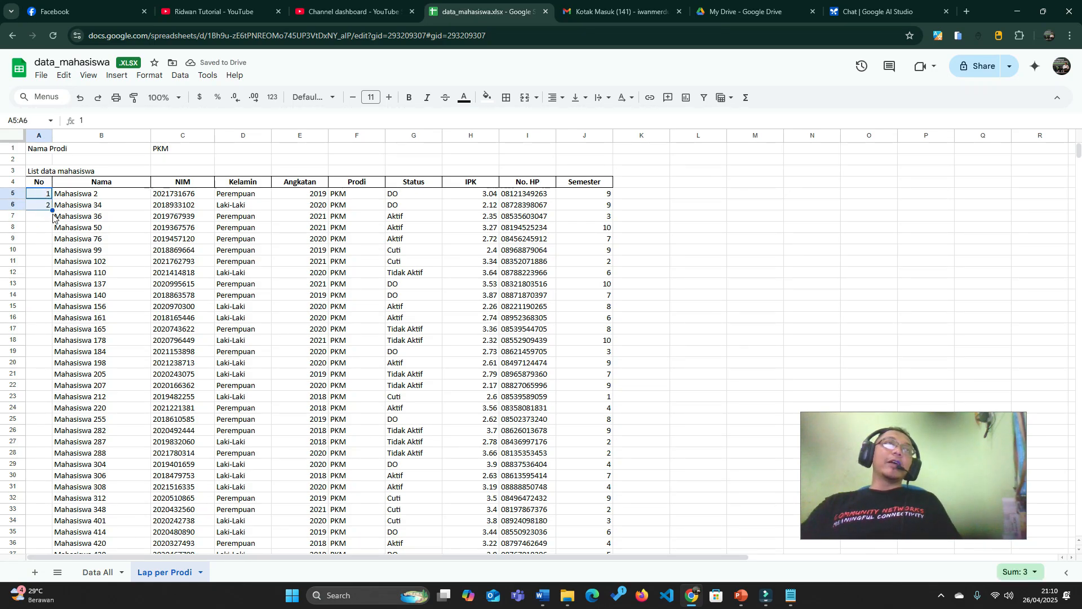
pyautogui.moveTo(53, 210); pyautogui.dragTo(49, 305)
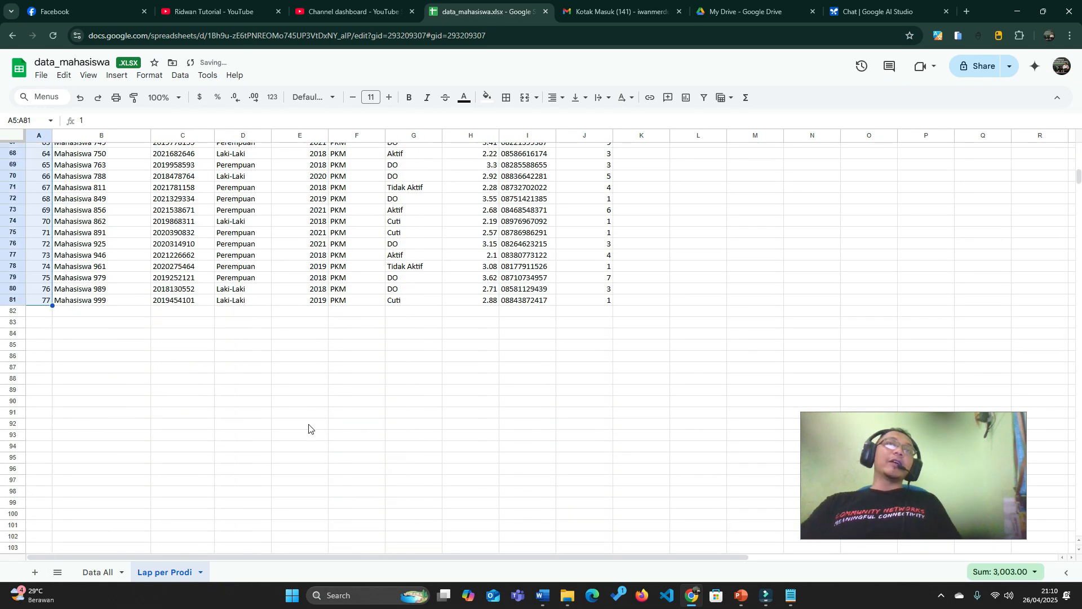
pyautogui.click(307, 430)
pyautogui.scroll(13, 308, 428)
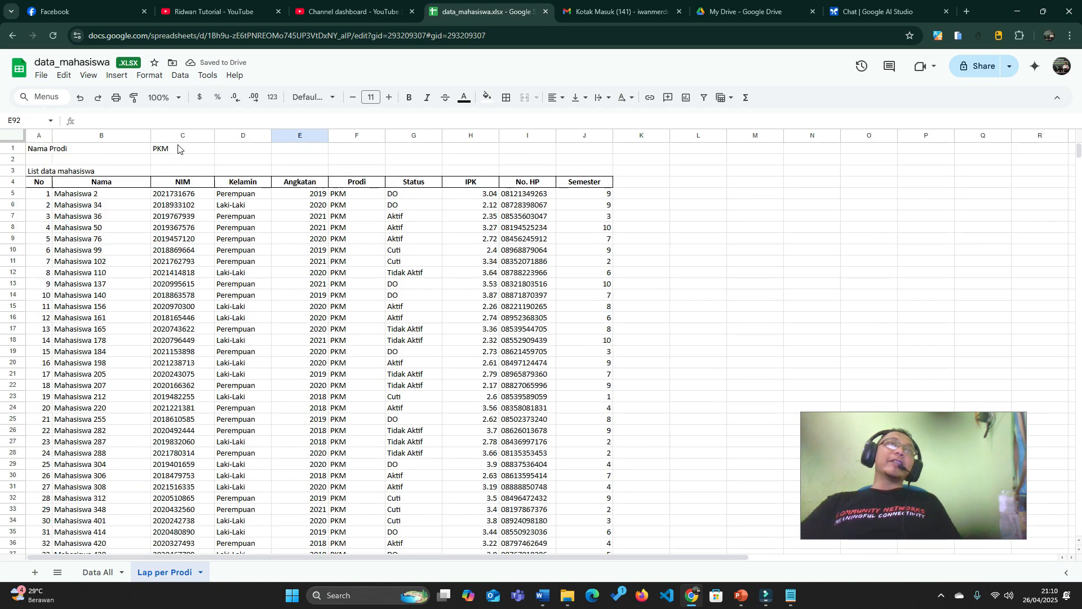
# Step: Pick another Prodi from Data All, set the Nama Prodi in C1 to PBL and look through the filtered list
pyautogui.click(178, 149)
pyautogui.click(95, 572)
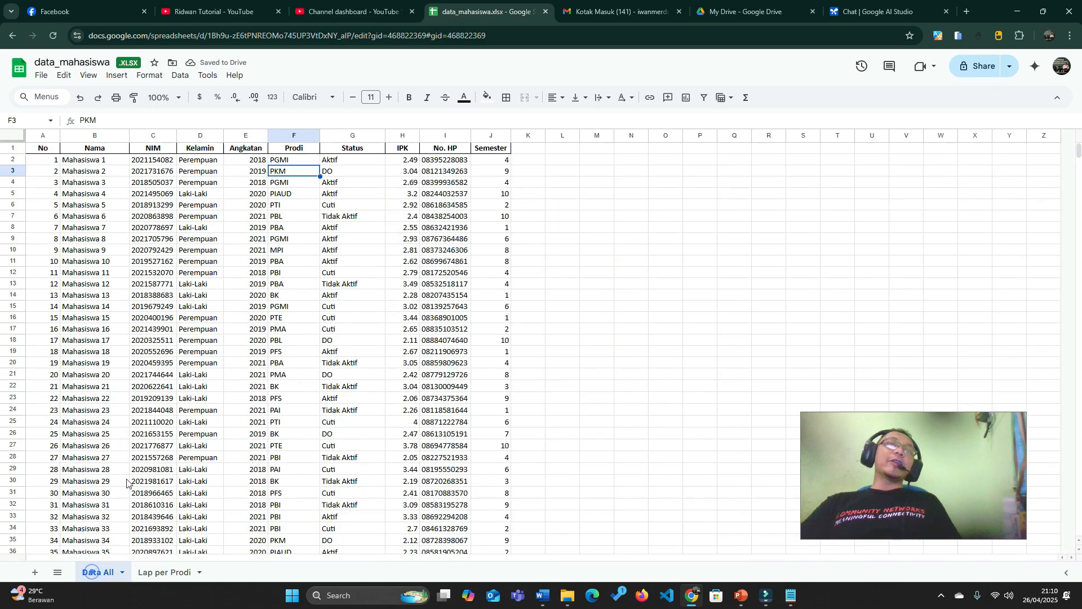
pyautogui.click(282, 218)
pyautogui.click(168, 572)
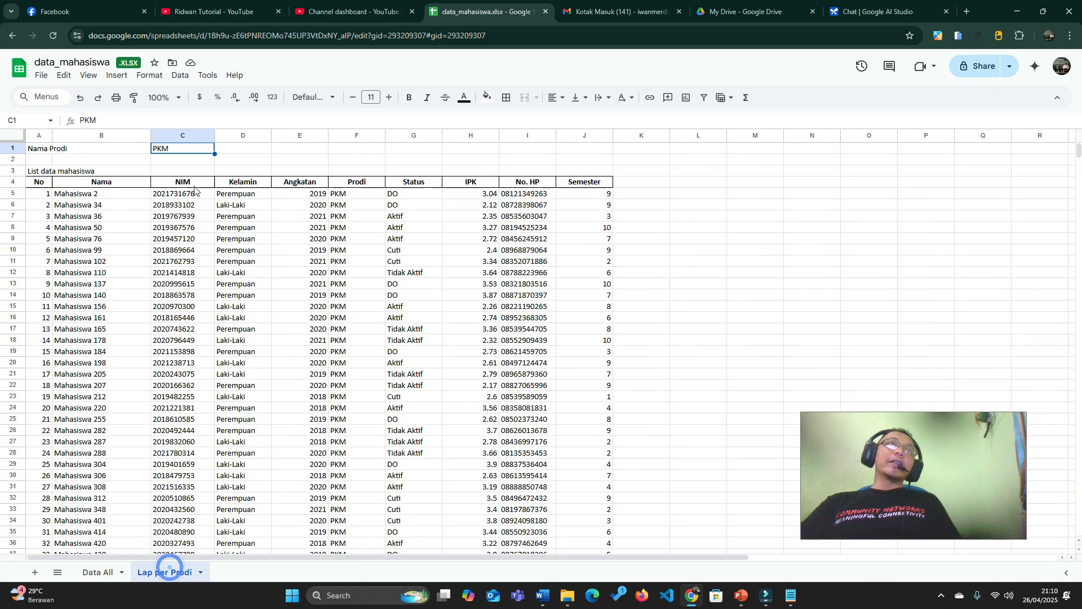
pyautogui.write('PBL')
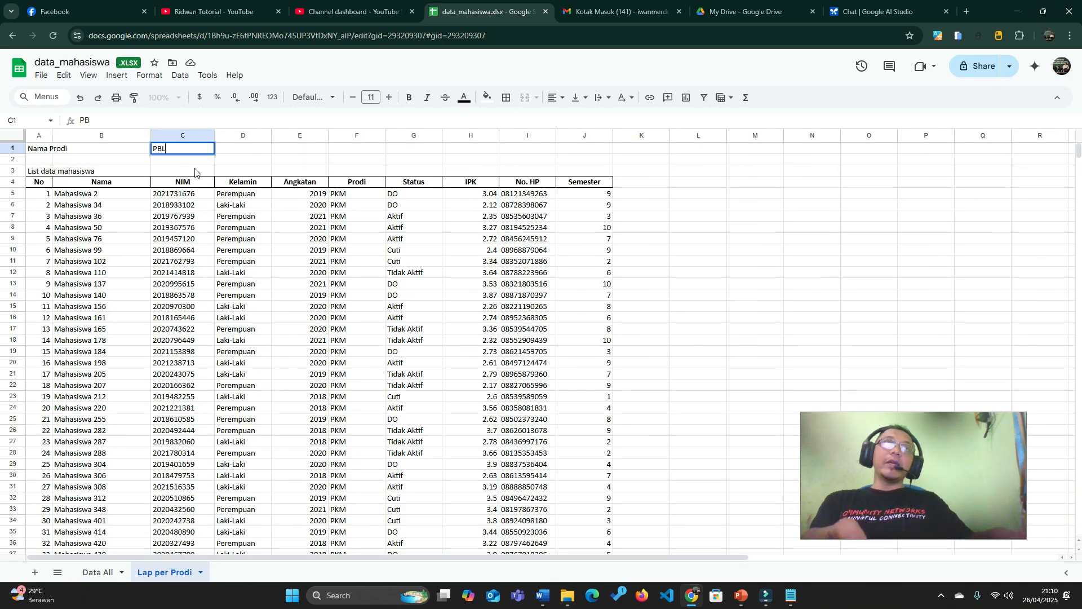
pyautogui.press('Return')
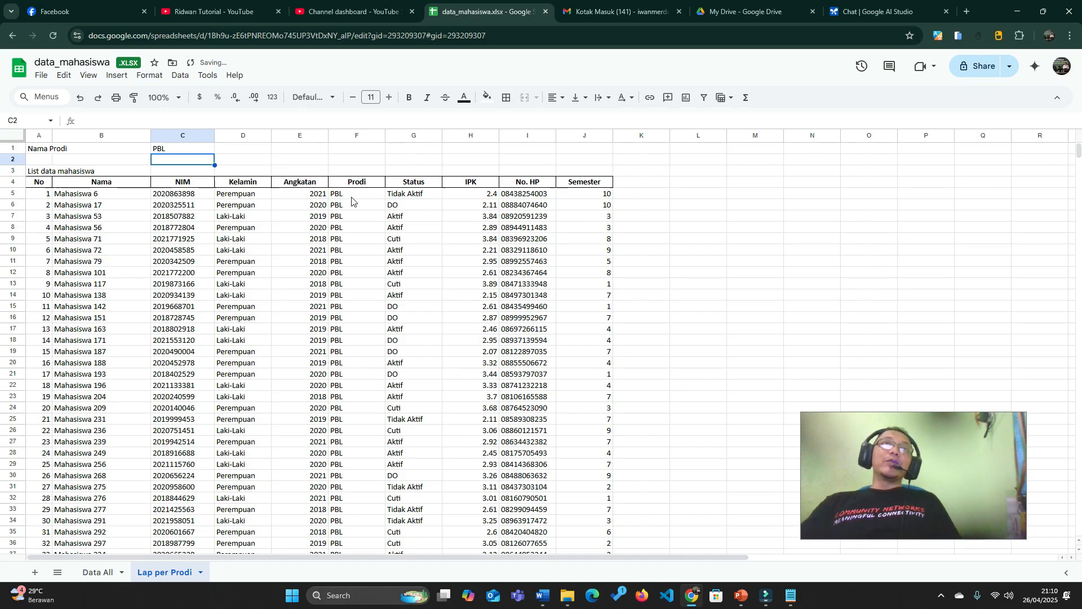
pyautogui.scroll(-10, 372, 210)
pyautogui.scroll(-8, 366, 210)
pyautogui.scroll(20, 364, 225)
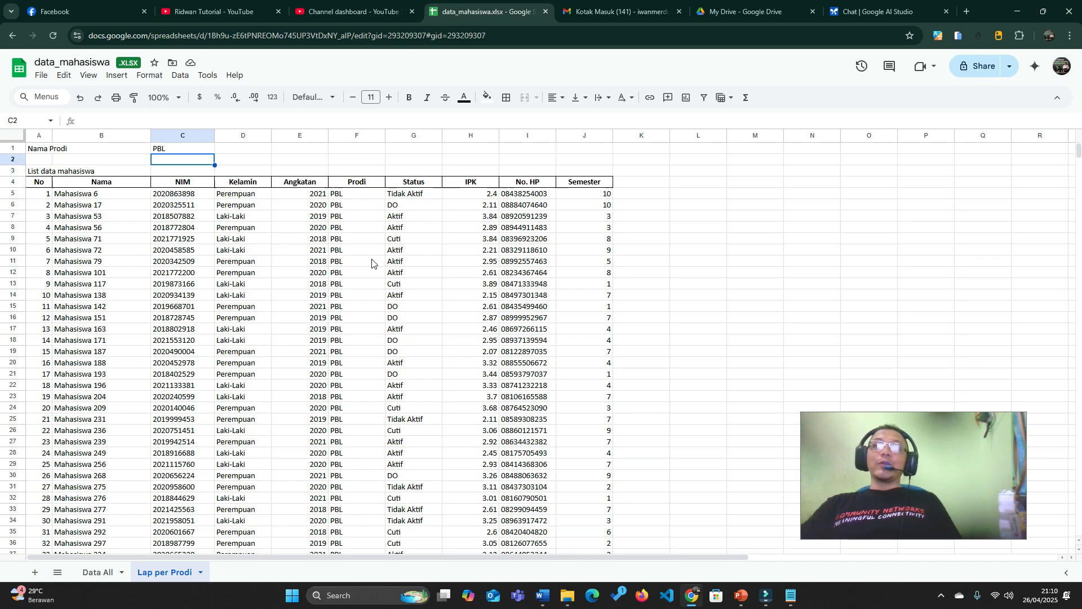
# Step: Check the list's Status heading, then switch to PowerPoint and highlight Laporan per Status on the Kasus slide
pyautogui.click(411, 181)
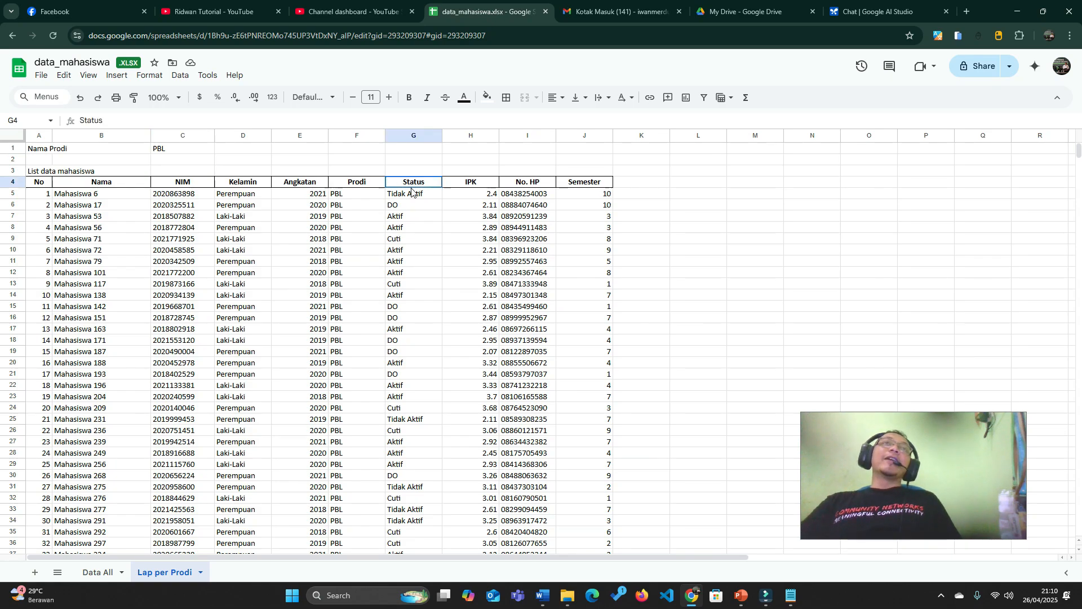
pyautogui.click(740, 603)
pyautogui.moveTo(210, 263); pyautogui.dragTo(240, 301)
pyautogui.click(331, 263)
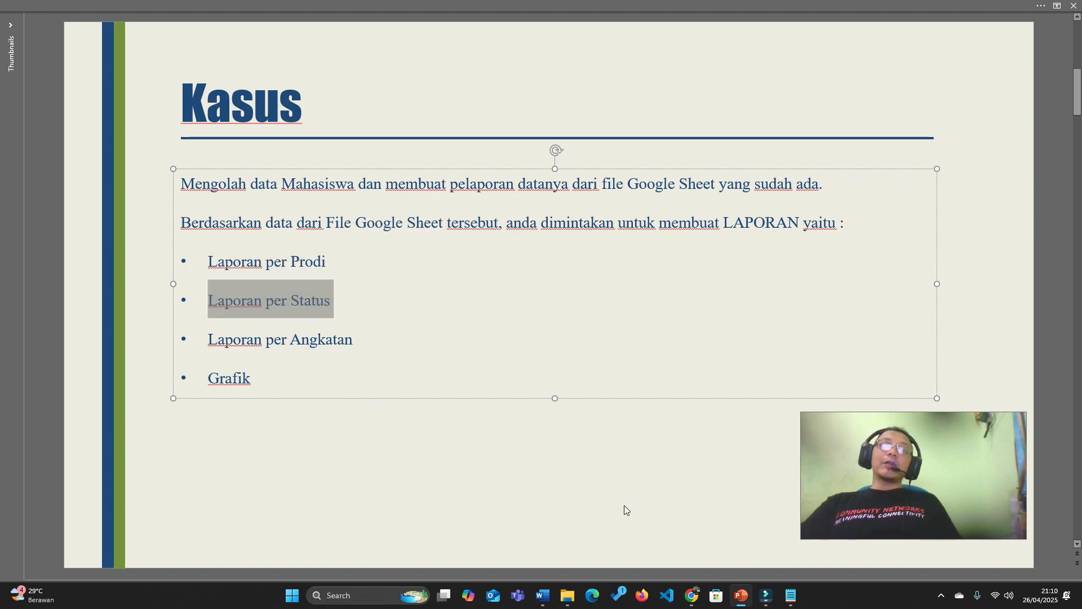
# Step: Switch to the data_mahasiswa spreadsheet in Chrome and examine the different values in the Status column on Data All
pyautogui.click(692, 595)
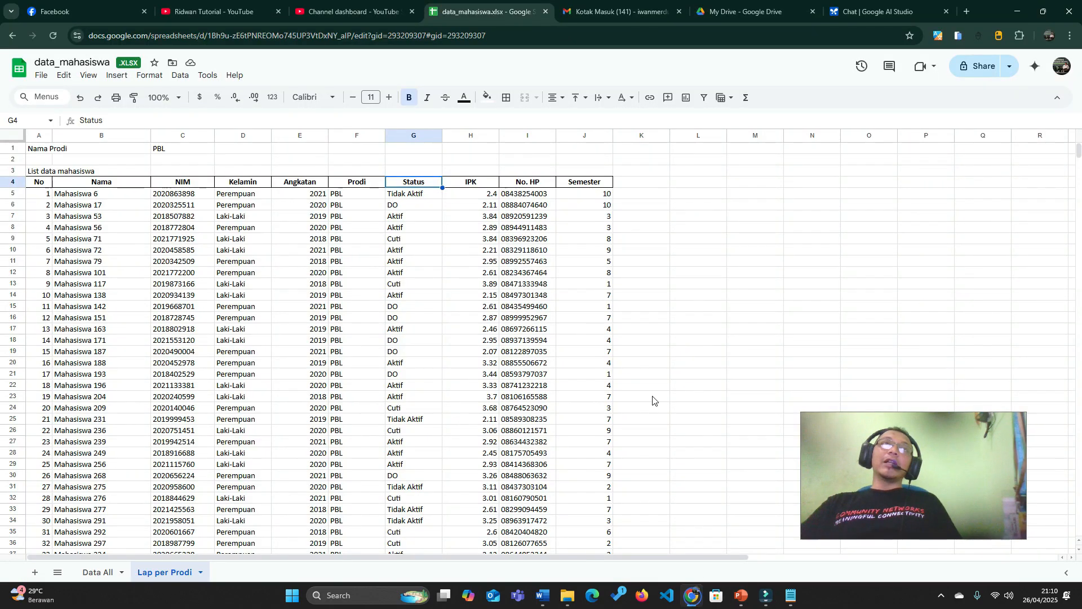
pyautogui.click(341, 209)
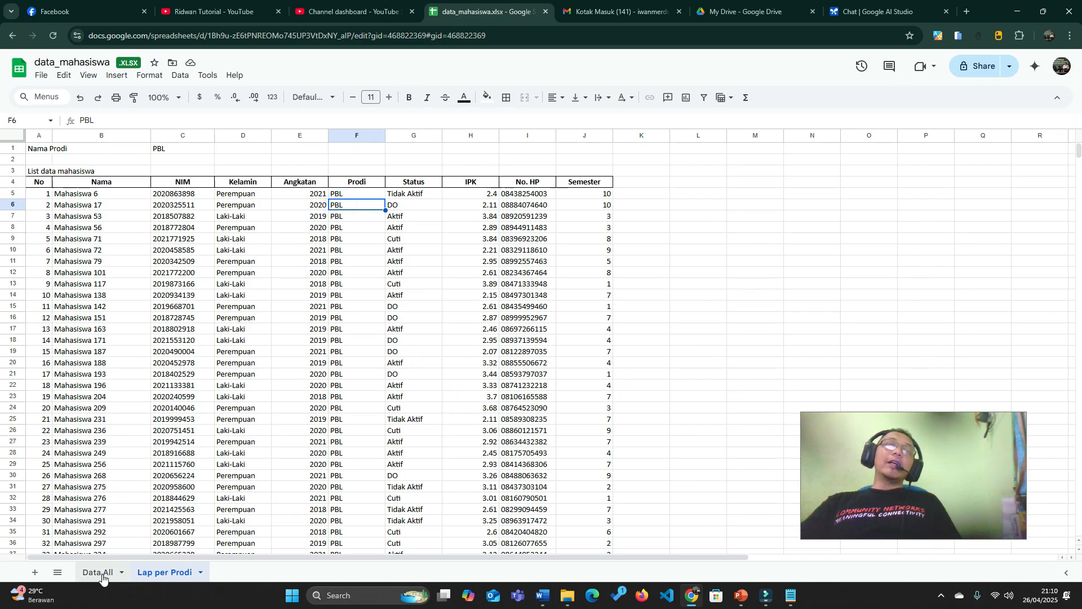
pyautogui.click(97, 572)
pyautogui.click(493, 217)
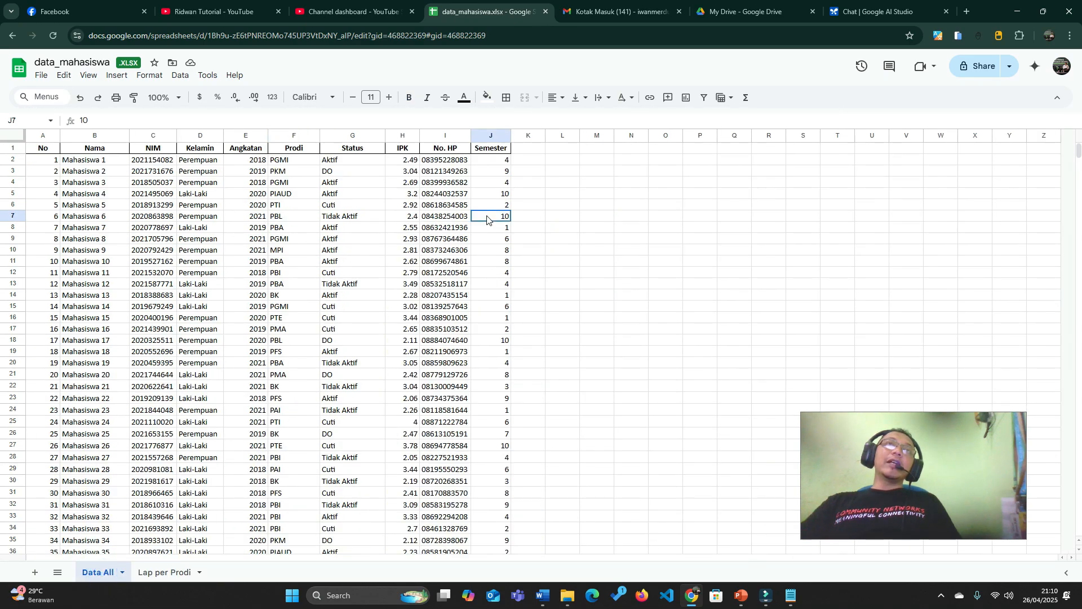
pyautogui.click(351, 150)
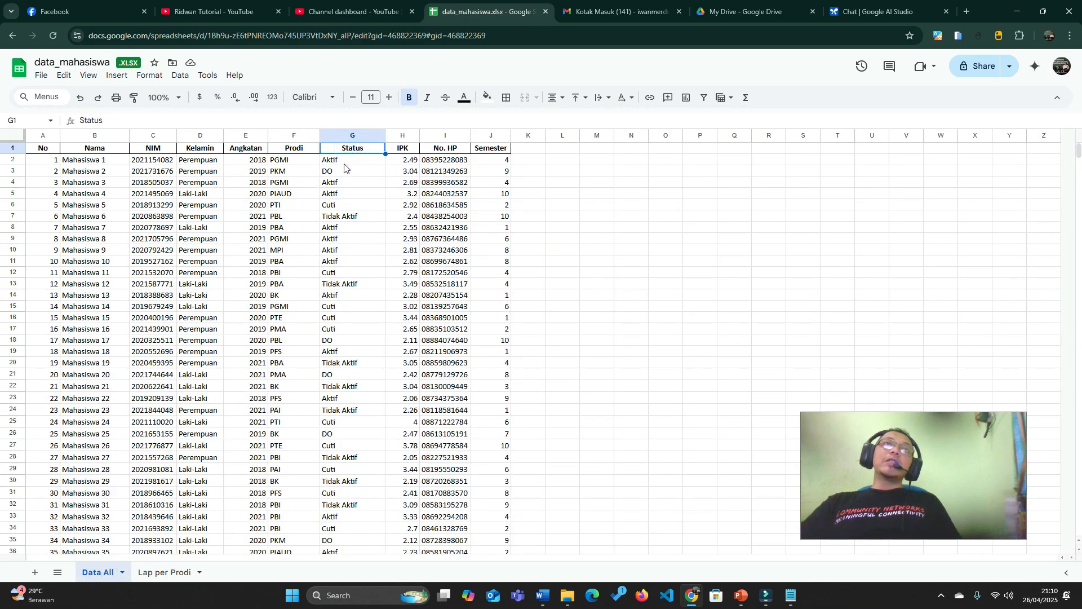
pyautogui.click(343, 163)
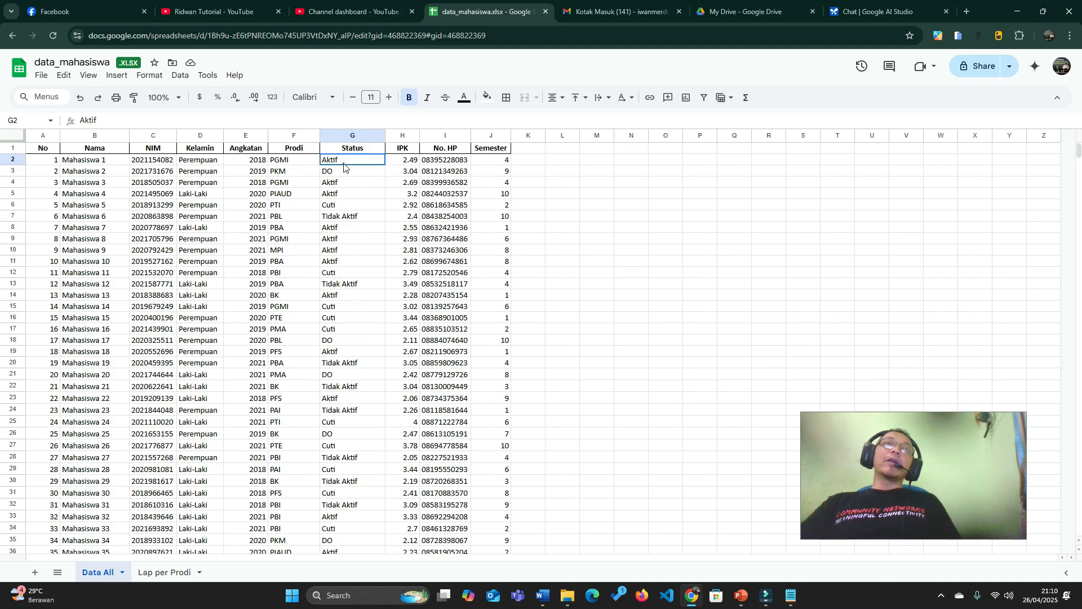
pyautogui.click(336, 172)
pyautogui.click(338, 217)
pyautogui.click(336, 206)
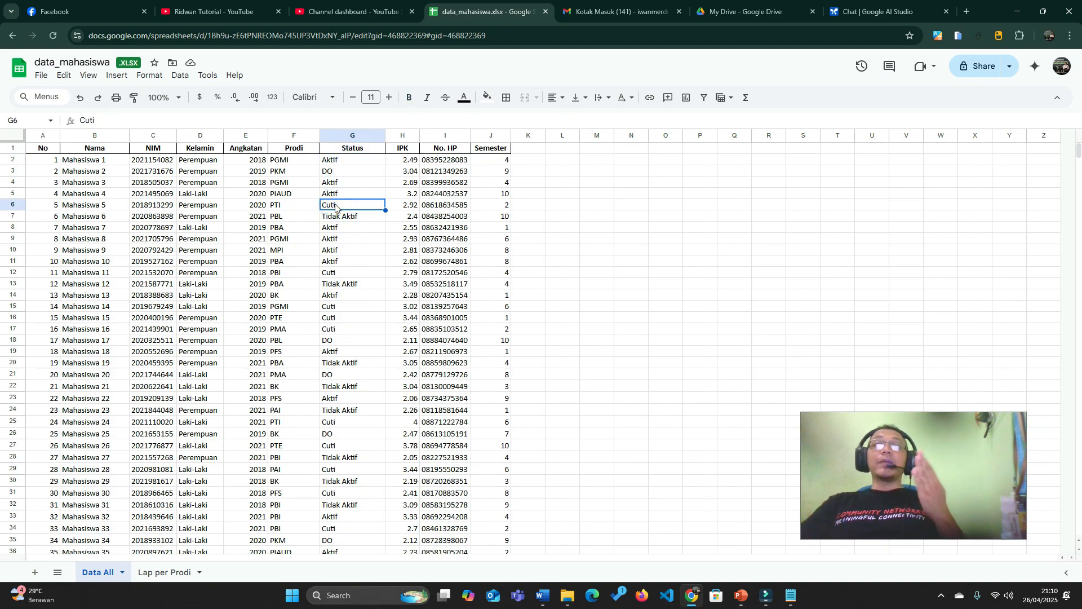
# Step: Look through more Status entries on Data All, then review the FILTER formula in B5 of Lap per Prodi
pyautogui.scroll(-10, 354, 217)
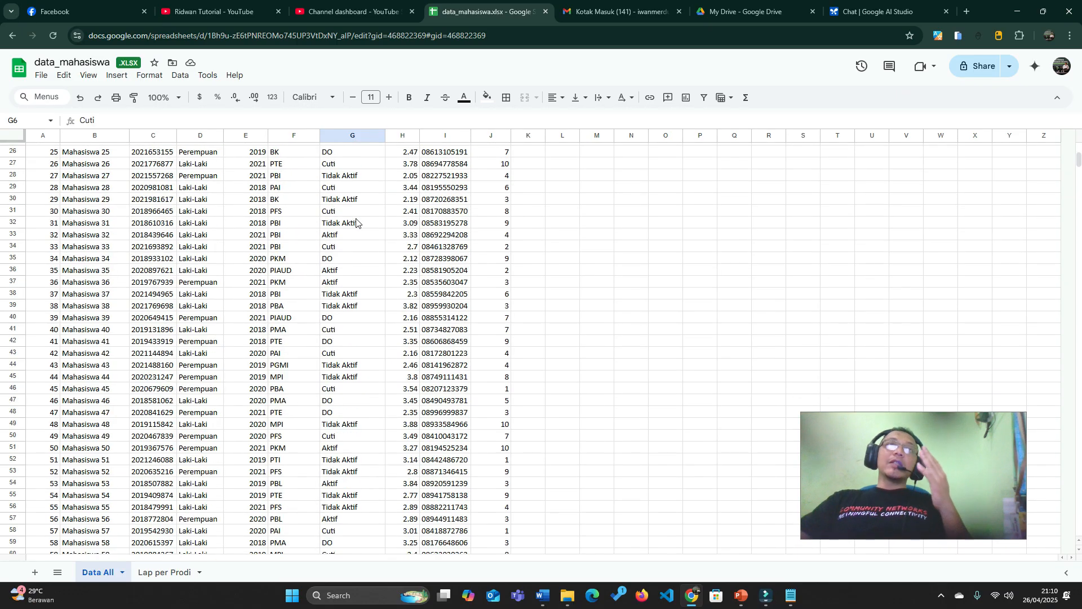
pyautogui.moveTo(1078, 173); pyautogui.dragTo(1075, 148)
pyautogui.click(605, 264)
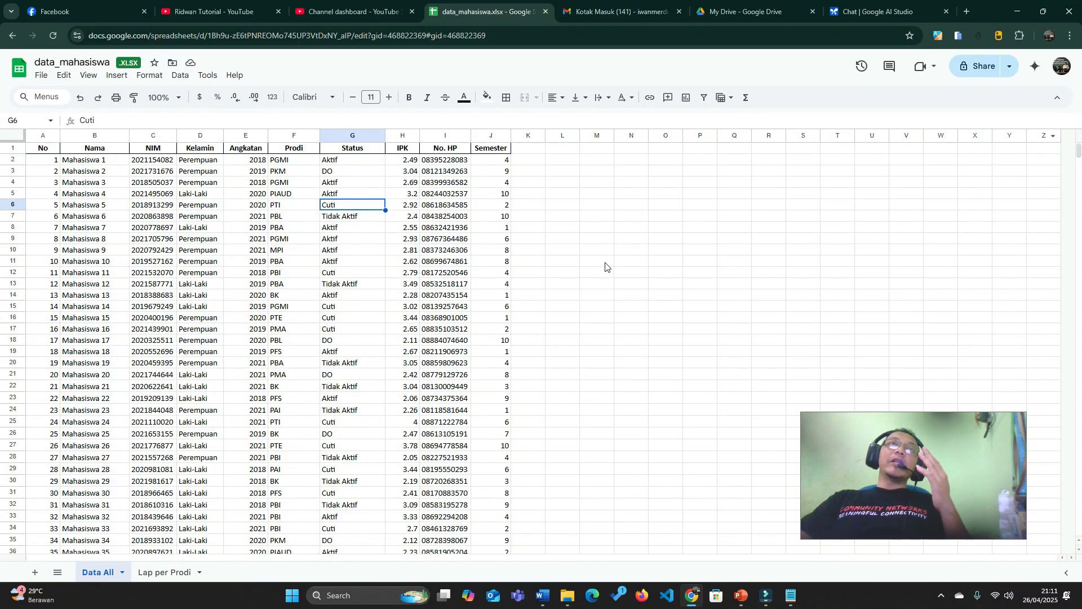
pyautogui.click(346, 160)
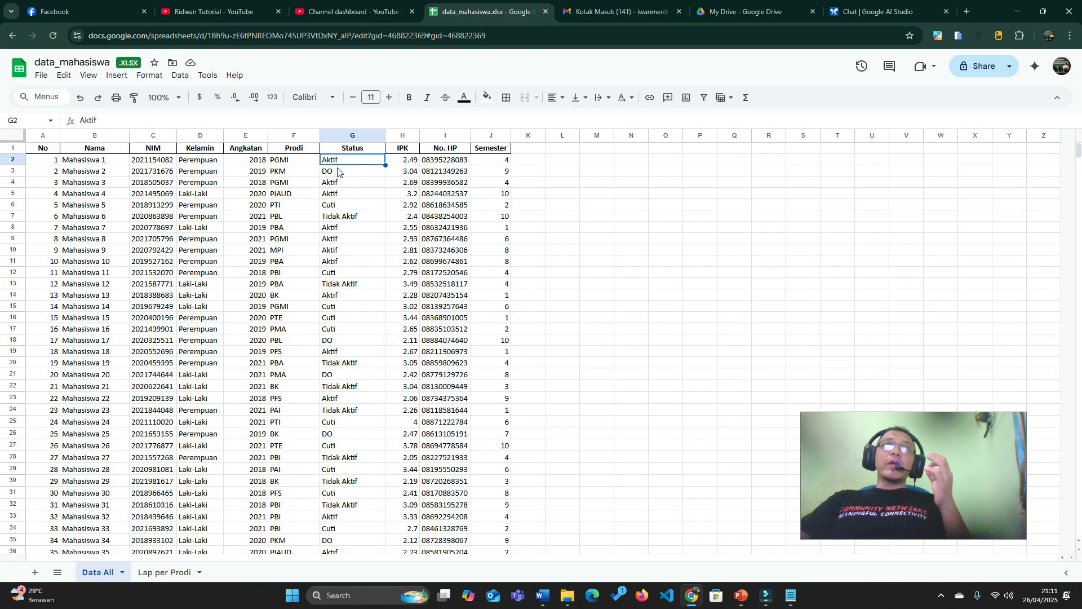
pyautogui.click(338, 172)
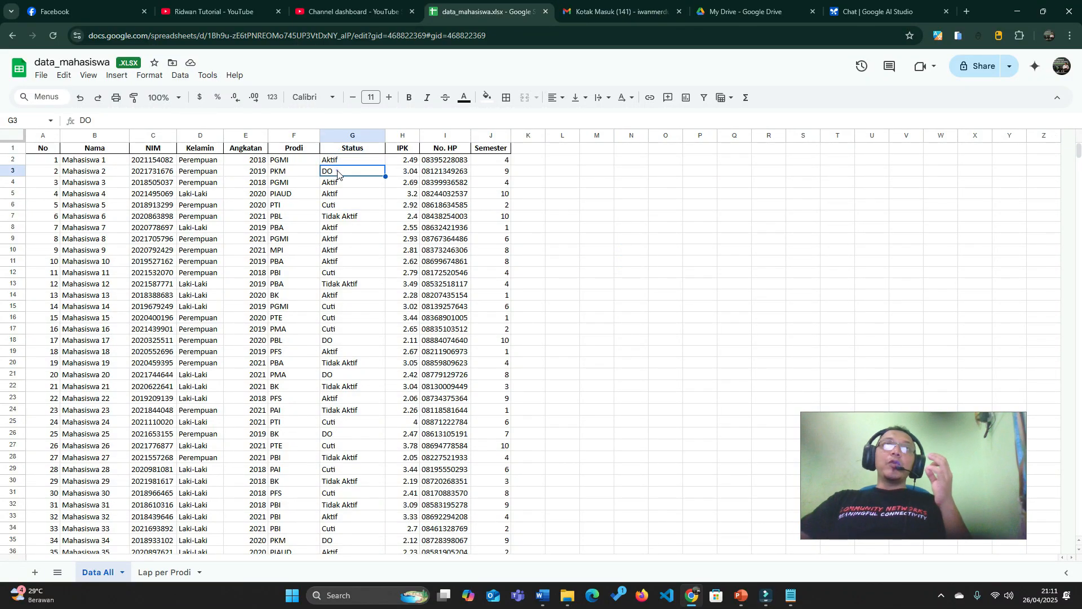
pyautogui.click(340, 206)
pyautogui.click(341, 217)
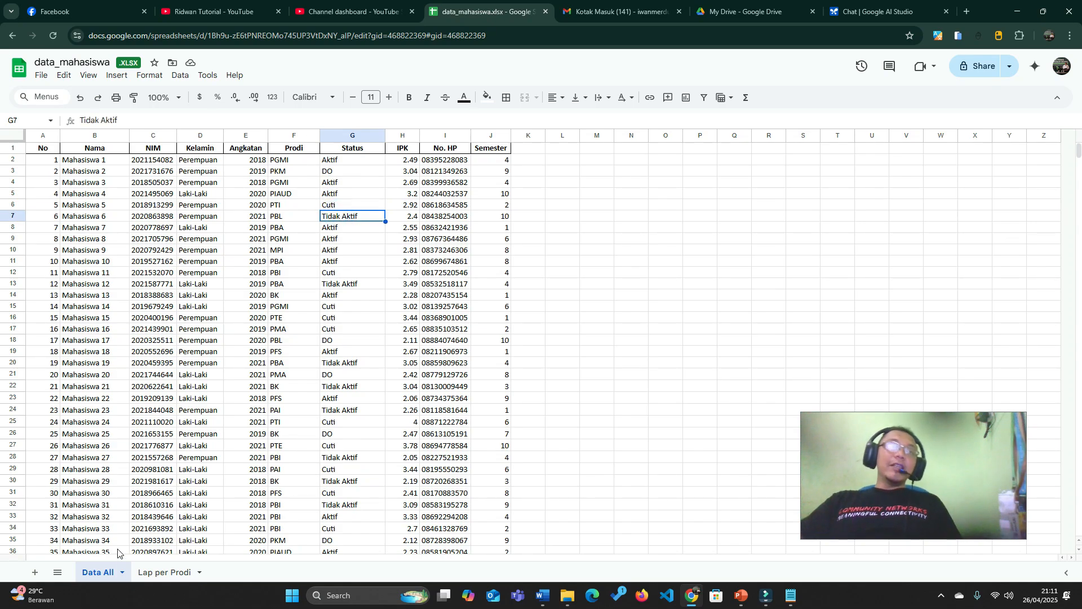
pyautogui.click(162, 573)
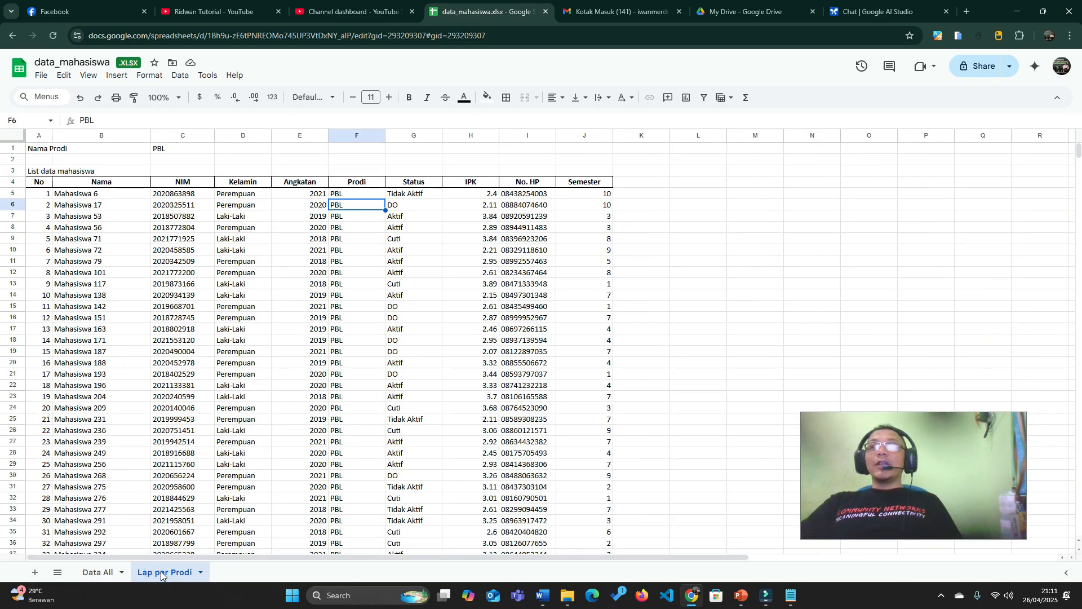
pyautogui.click(113, 196)
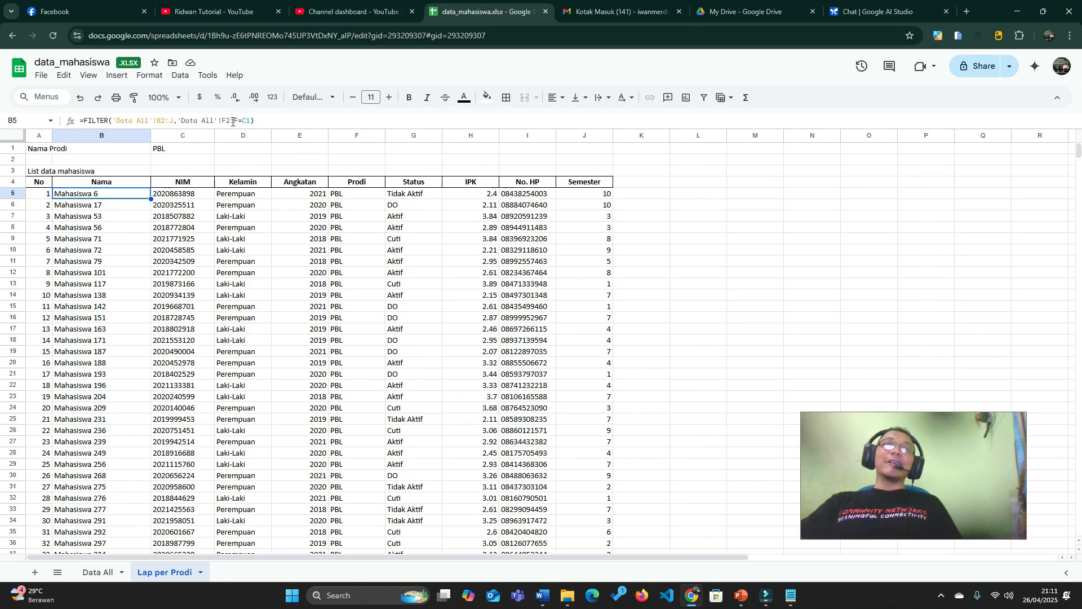
# Step: Add a new sheet and name it "Lap. per Status"
pyautogui.click(34, 573)
pyautogui.doubleClick(232, 573)
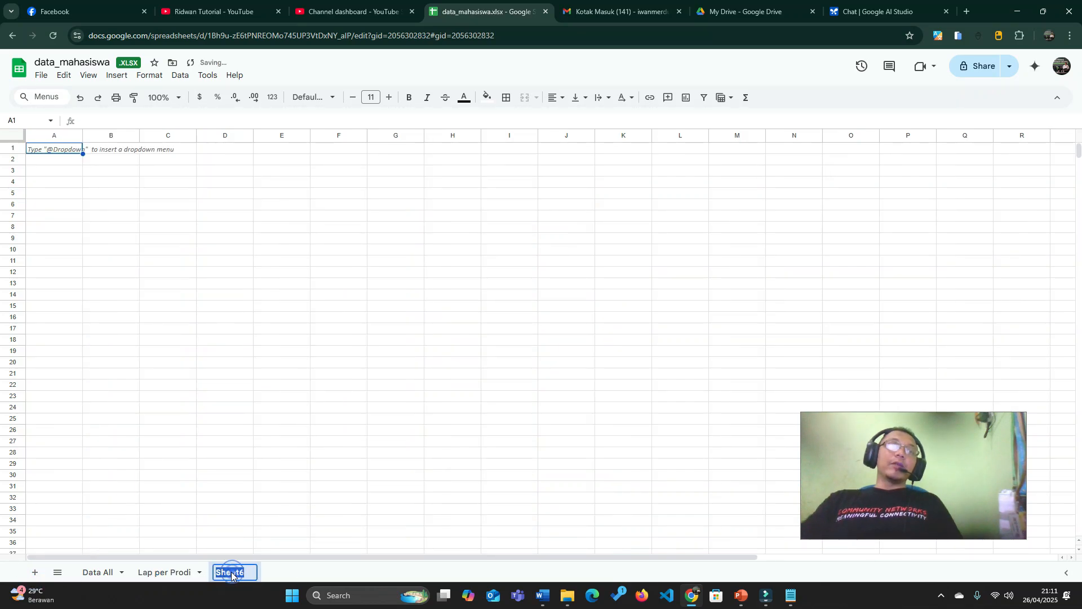
pyautogui.write('Lap per Status')
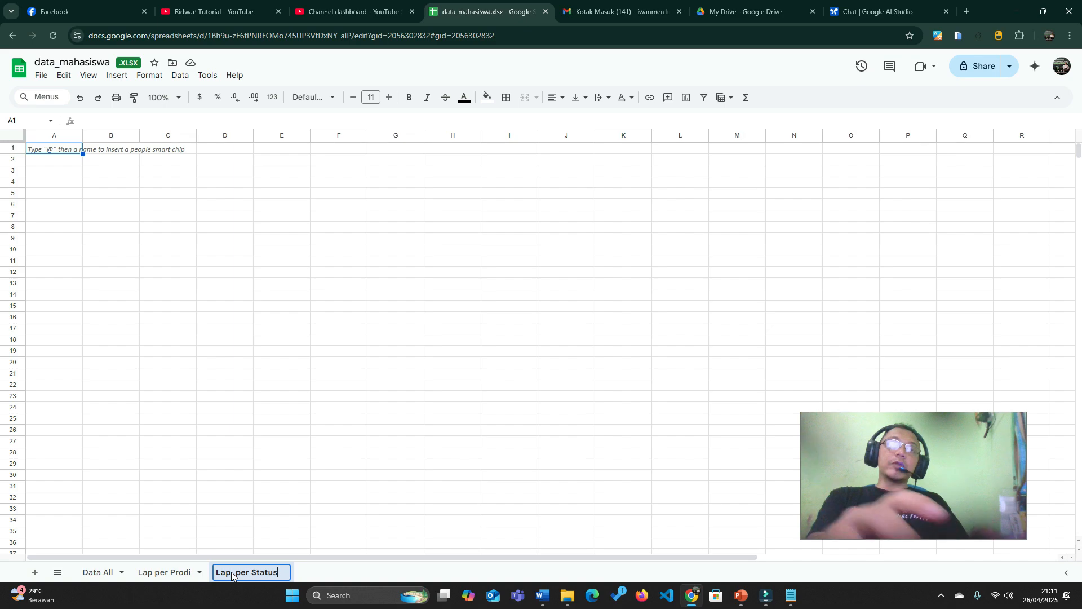
pyautogui.press('Return')
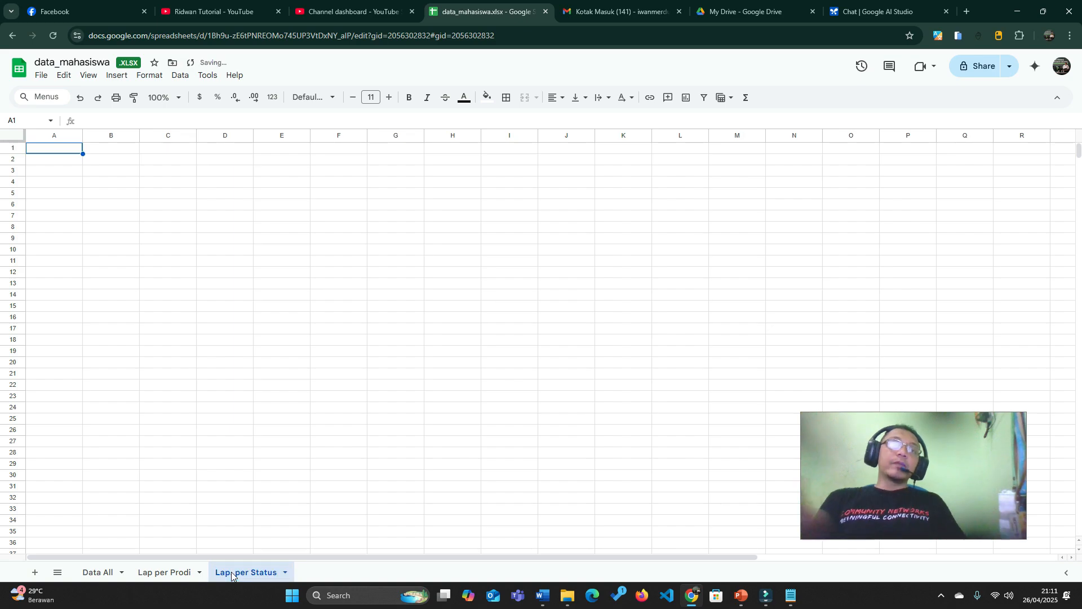
# Step: Copy the heading block A1:J4 from Lap per Prodi into Lap. per Status, starting at A1
pyautogui.click(163, 574)
pyautogui.click(779, 272)
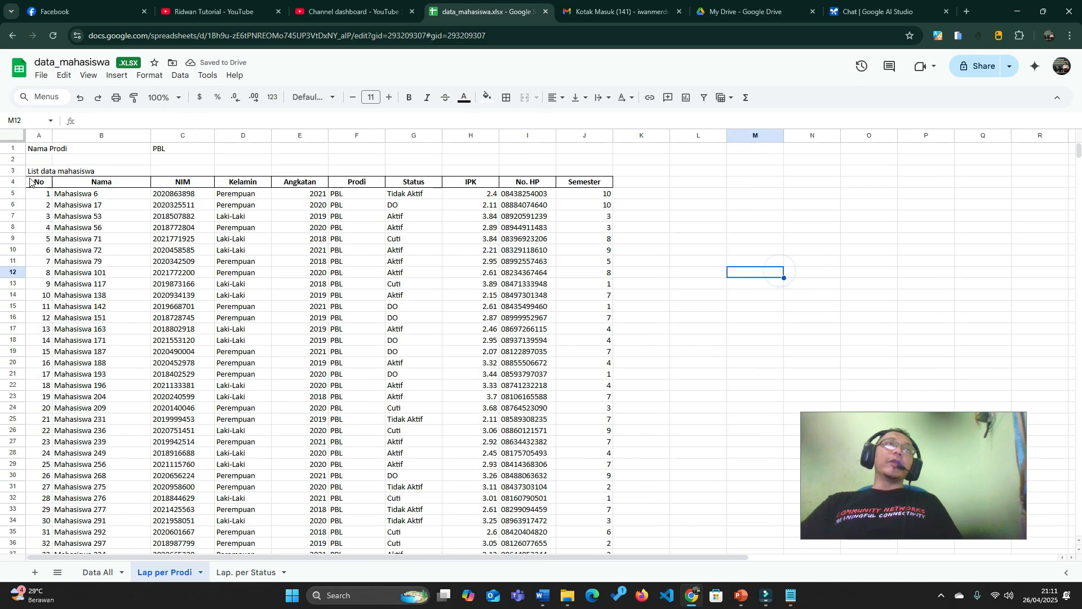
pyautogui.moveTo(35, 152); pyautogui.dragTo(600, 184)
pyautogui.hotkey('ctrl', 'c')
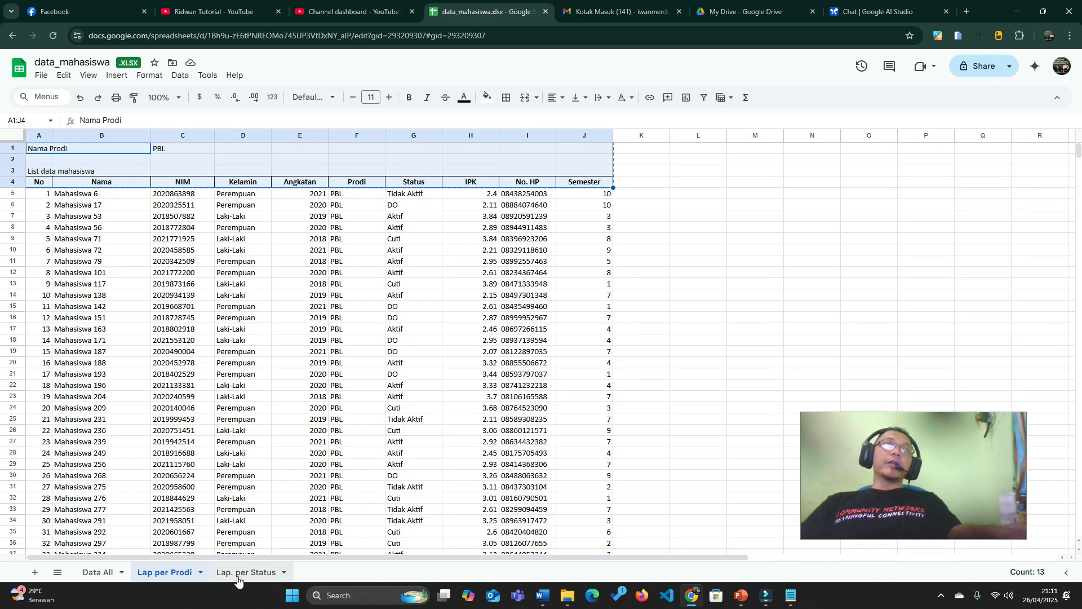
pyautogui.click(232, 572)
pyautogui.hotkey('ctrl', 'v')
pyautogui.click(291, 215)
# Step: Change the label in A1 to "Status Mahasiswa" and set C1 to "Aktif"
pyautogui.click(53, 150)
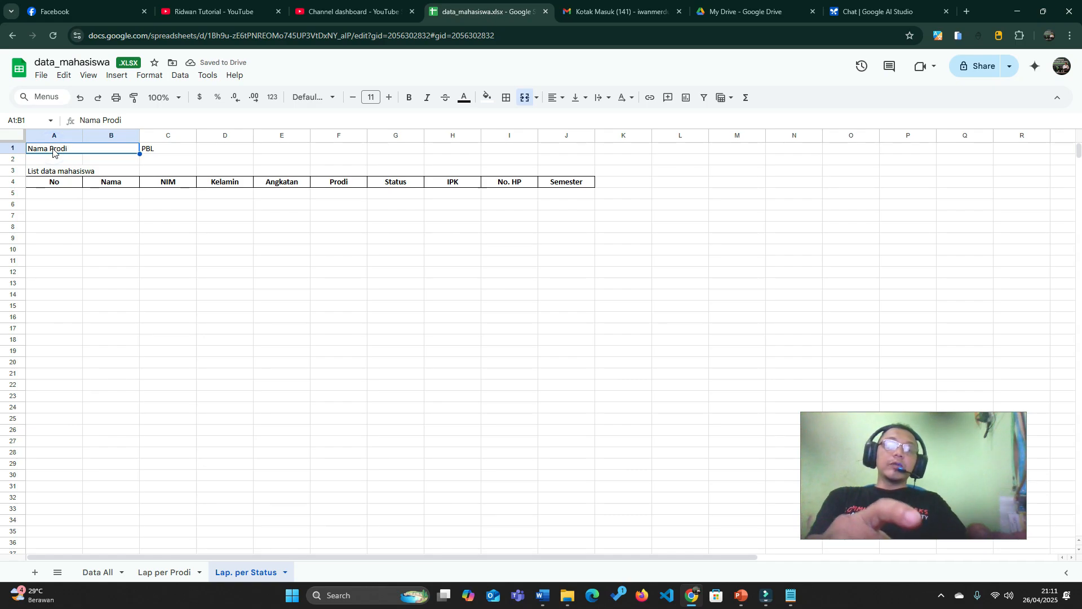
pyautogui.write('Status Mah')
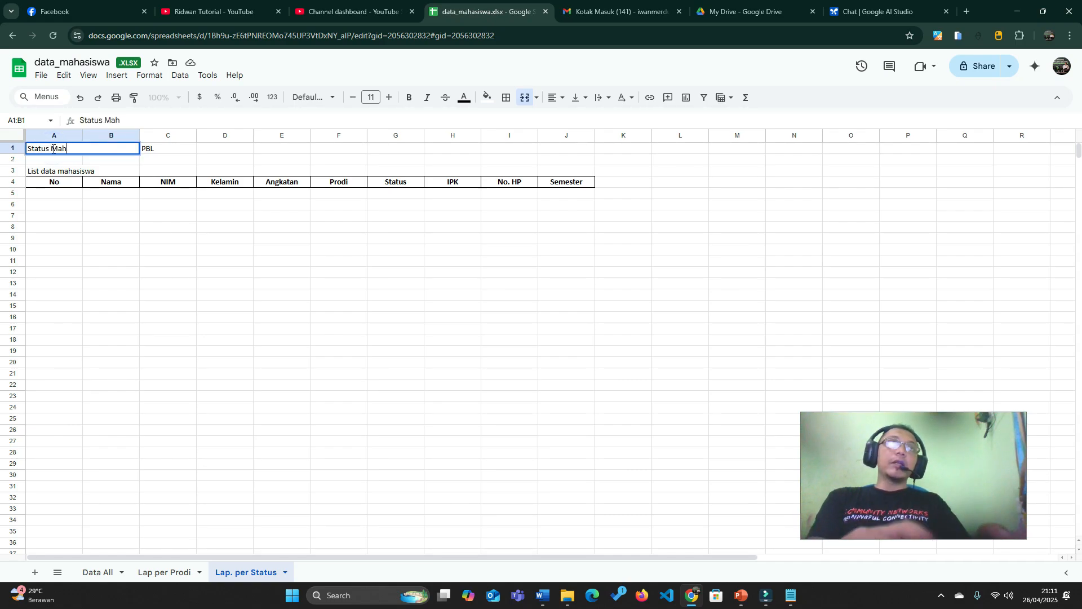
pyautogui.press('Return')
pyautogui.press('Up')
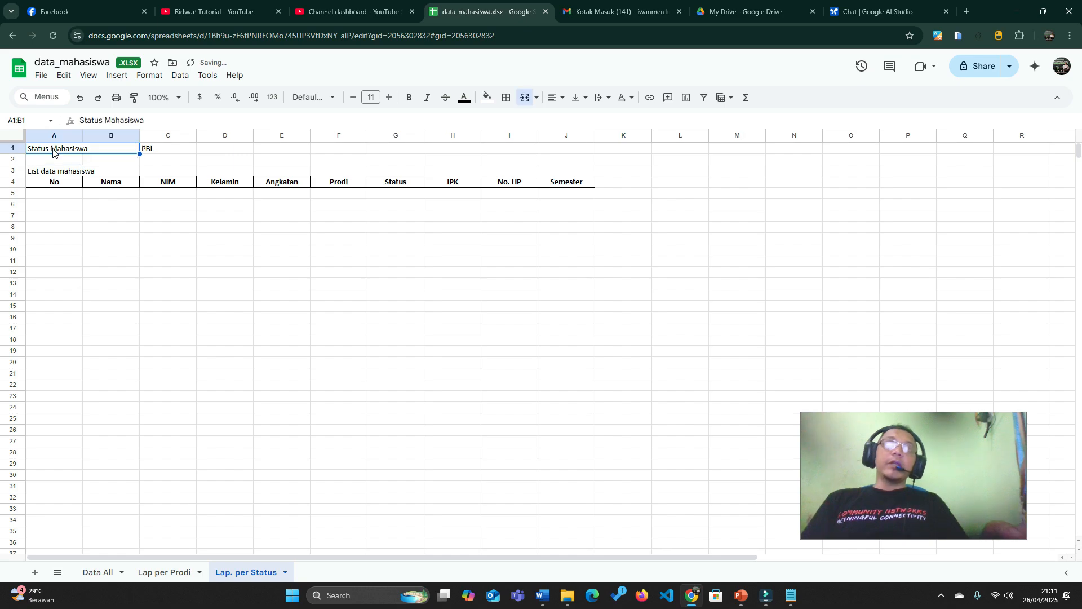
pyautogui.press('Right')
pyautogui.write('Akt')
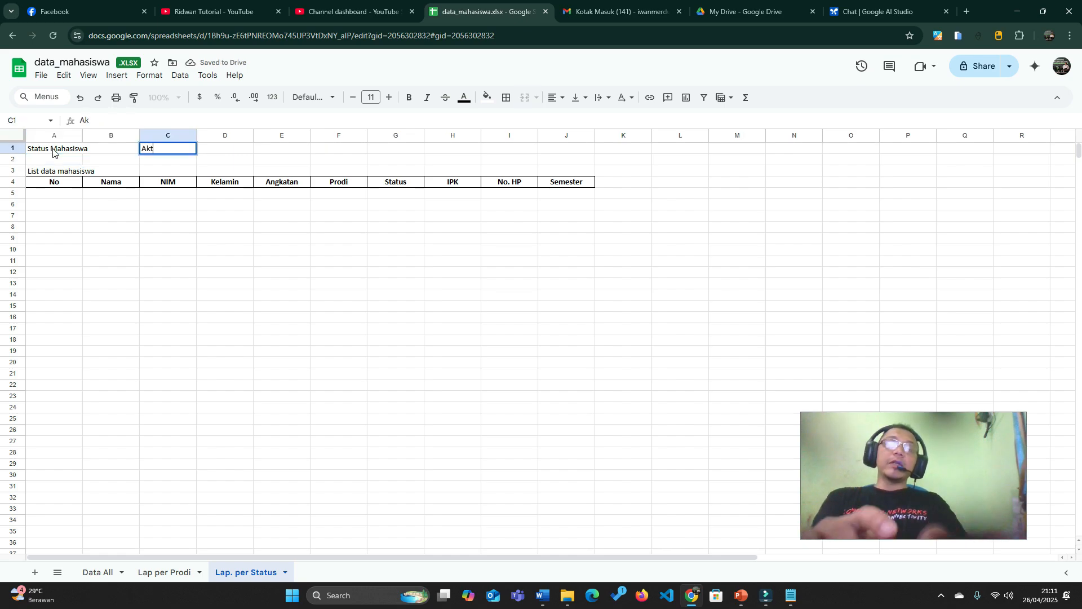
pyautogui.press('Return')
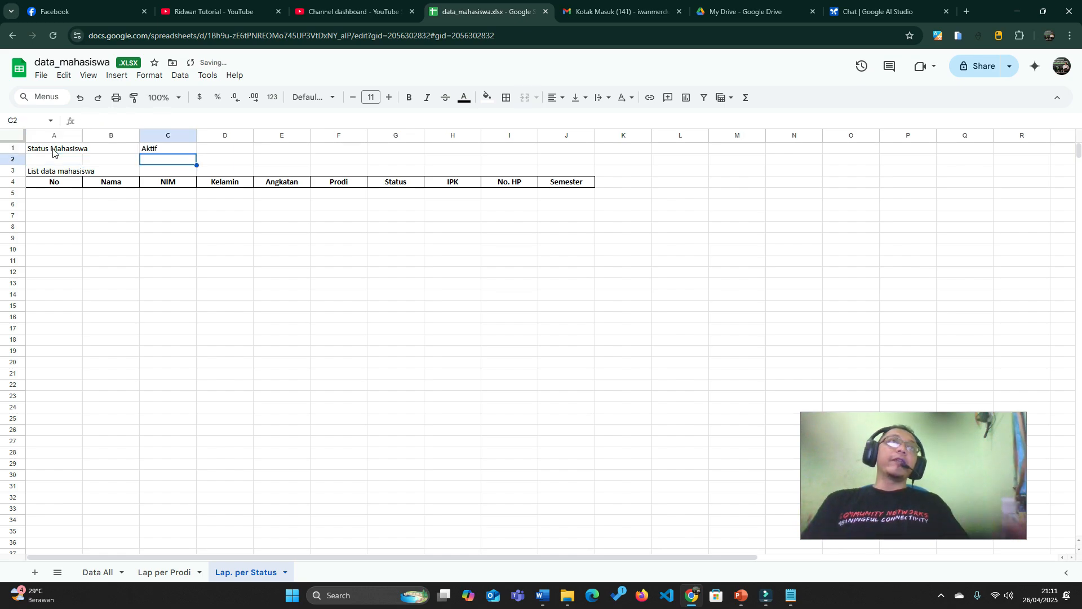
# Step: Enter a FILTER formula in B5 of Lap. per Status with 'Data All'!B2:J as its range
pyautogui.click(51, 184)
pyautogui.click(90, 197)
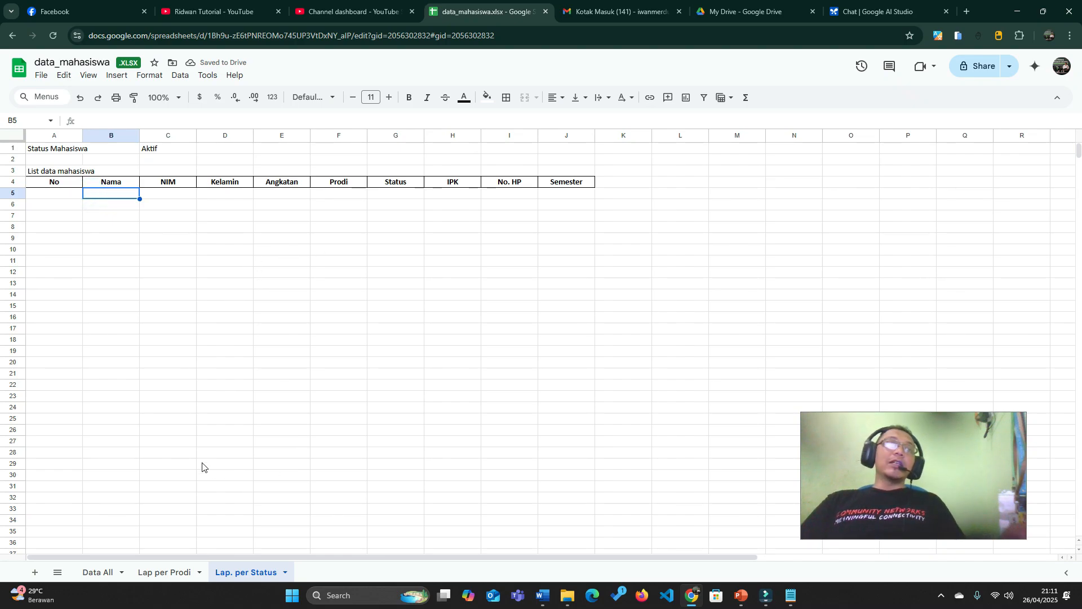
pyautogui.write('=')
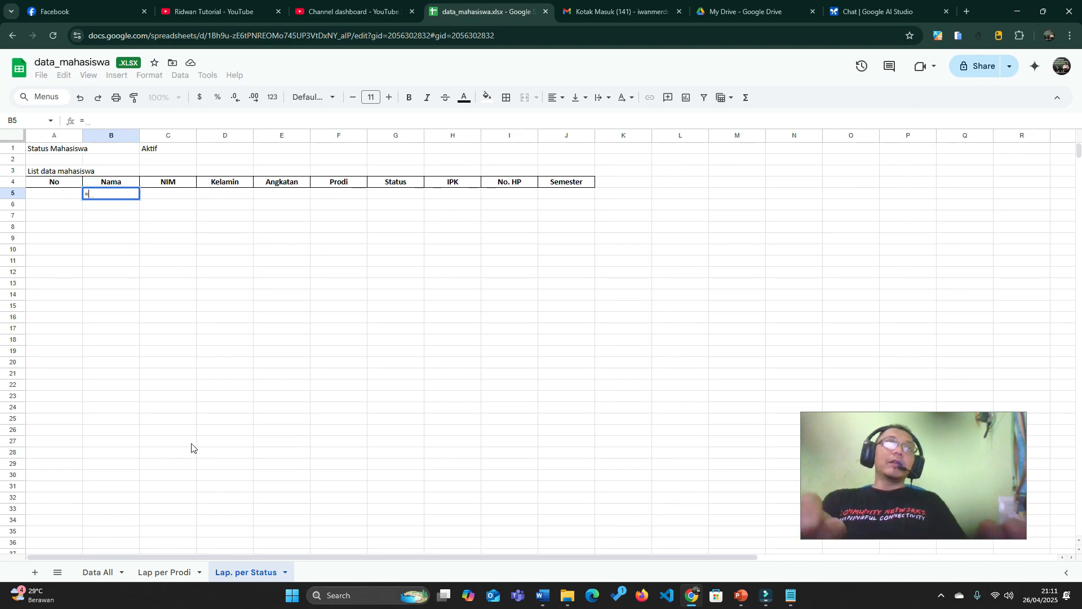
pyautogui.write('FILTER')
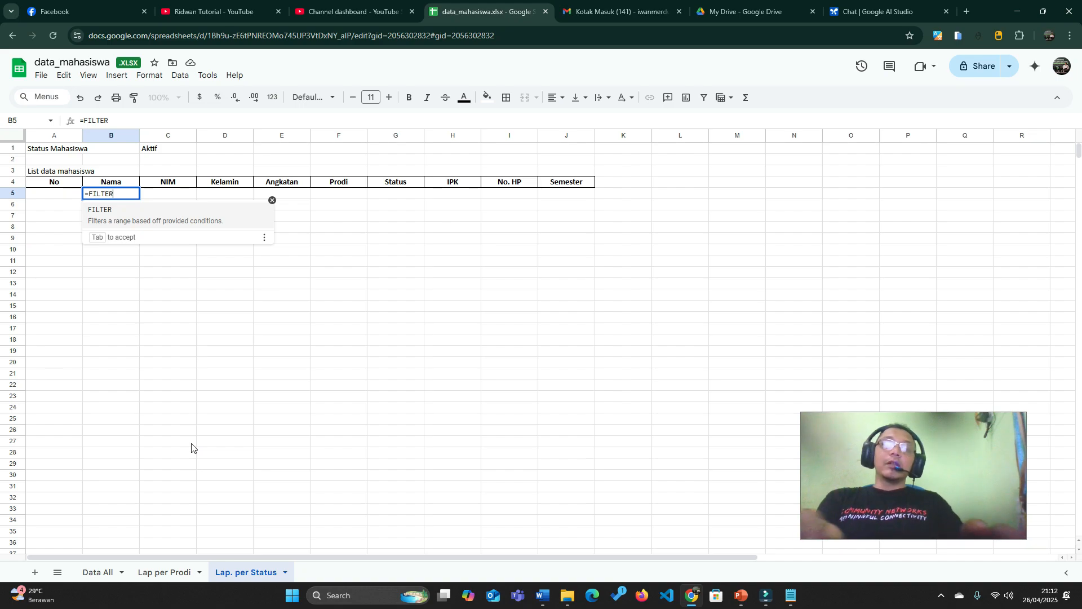
pyautogui.write('(')
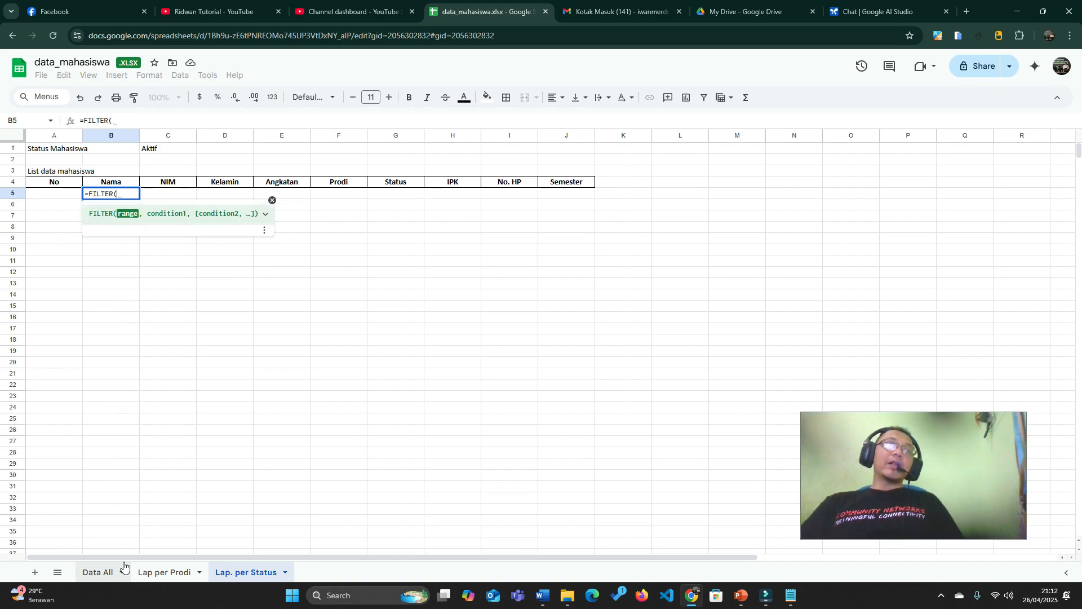
pyautogui.click(95, 572)
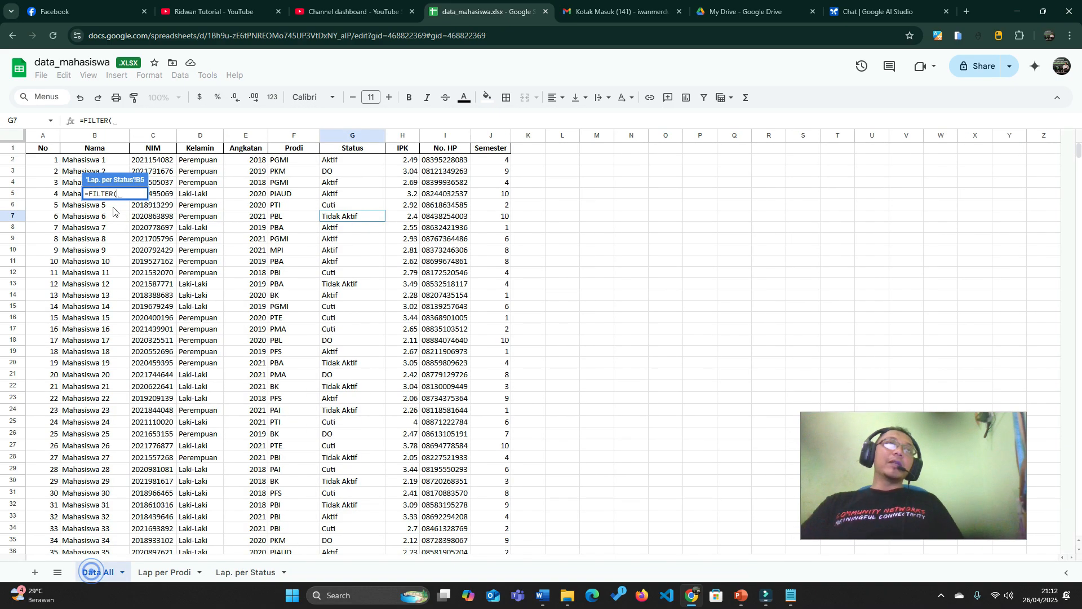
pyautogui.click(81, 163)
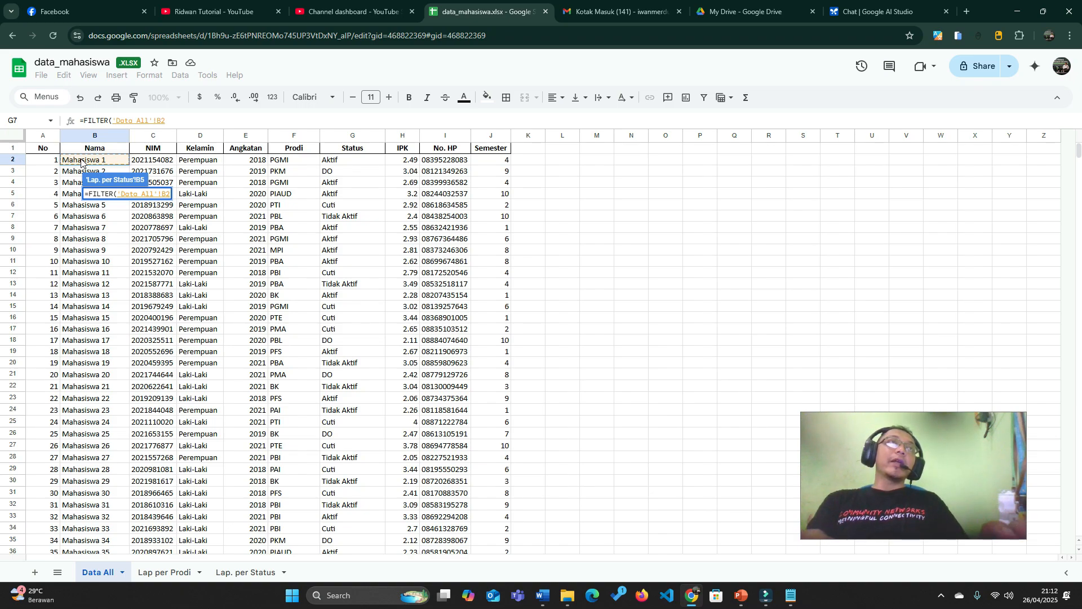
pyautogui.write(':')
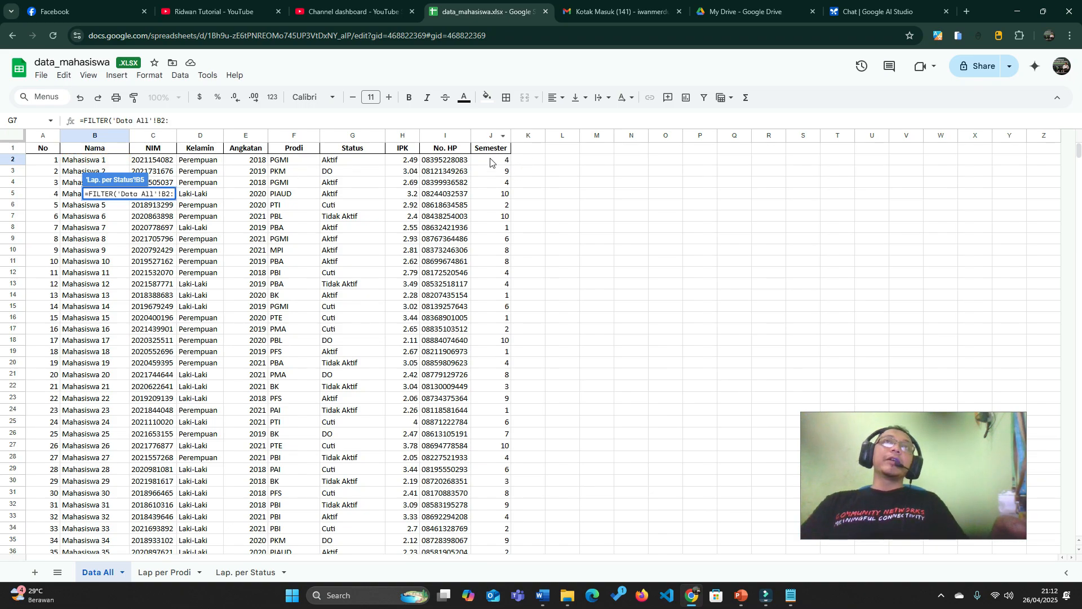
pyautogui.write('J')
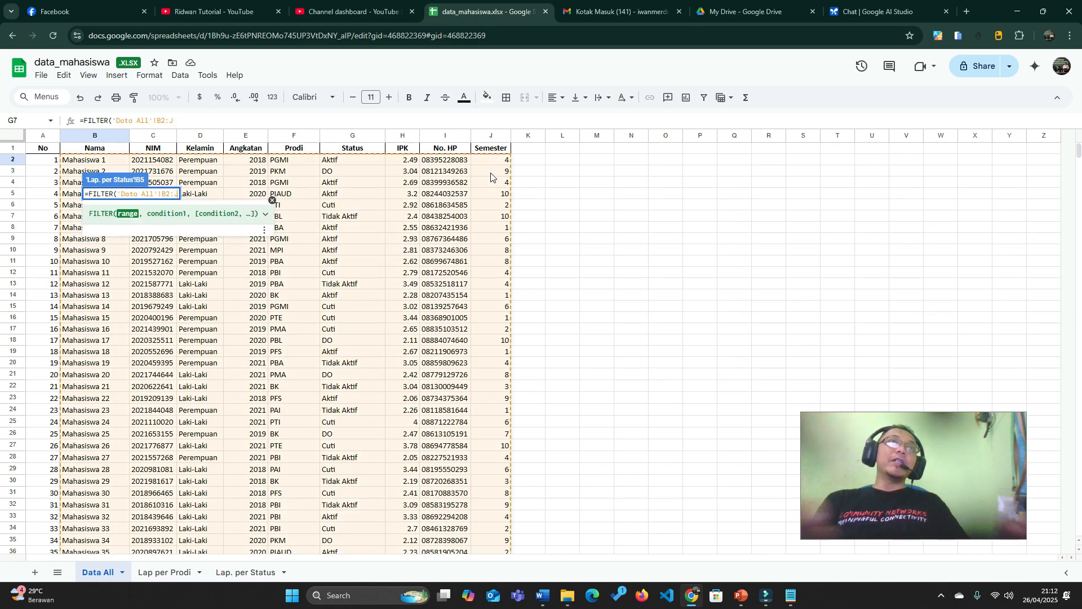
pyautogui.click(239, 572)
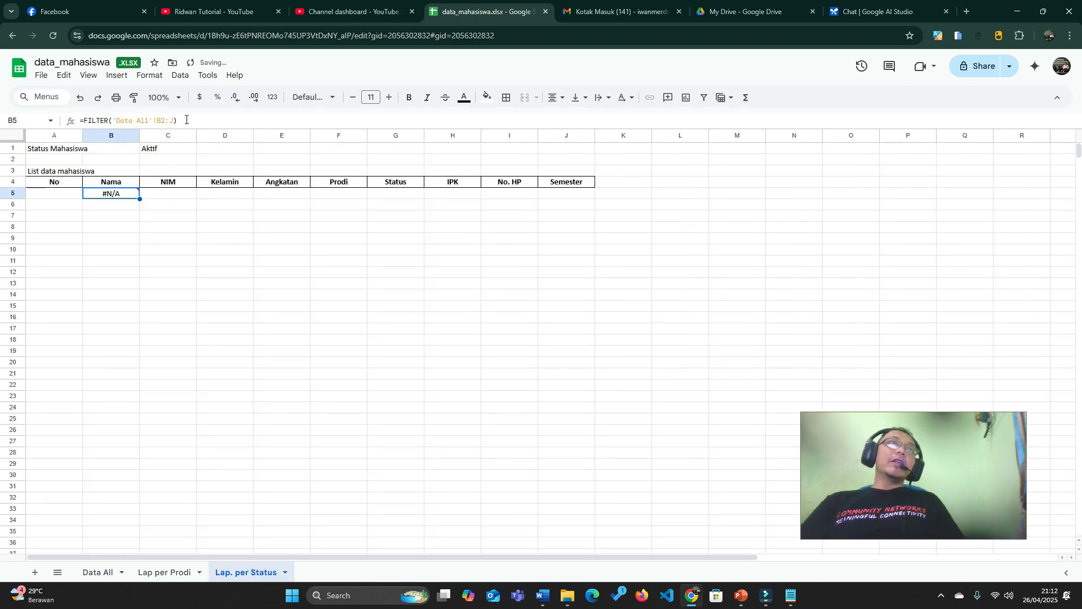
# Step: Add a second argument to the FILTER formula in B5 by copying its 'Data All'!B2:J reference after a comma
pyautogui.click(181, 121)
pyautogui.press('Left')
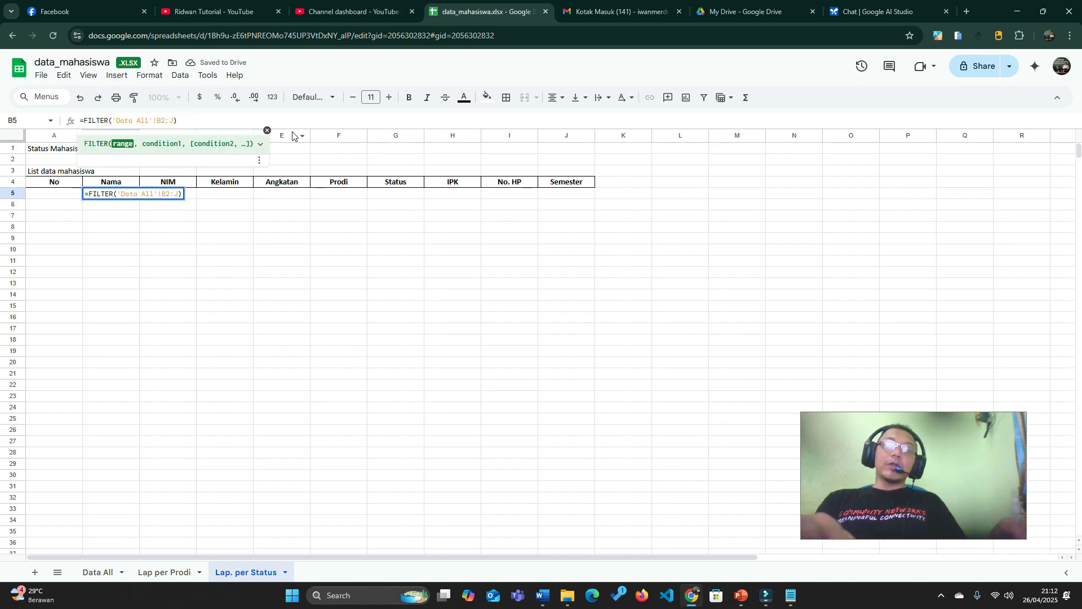
pyautogui.write(',')
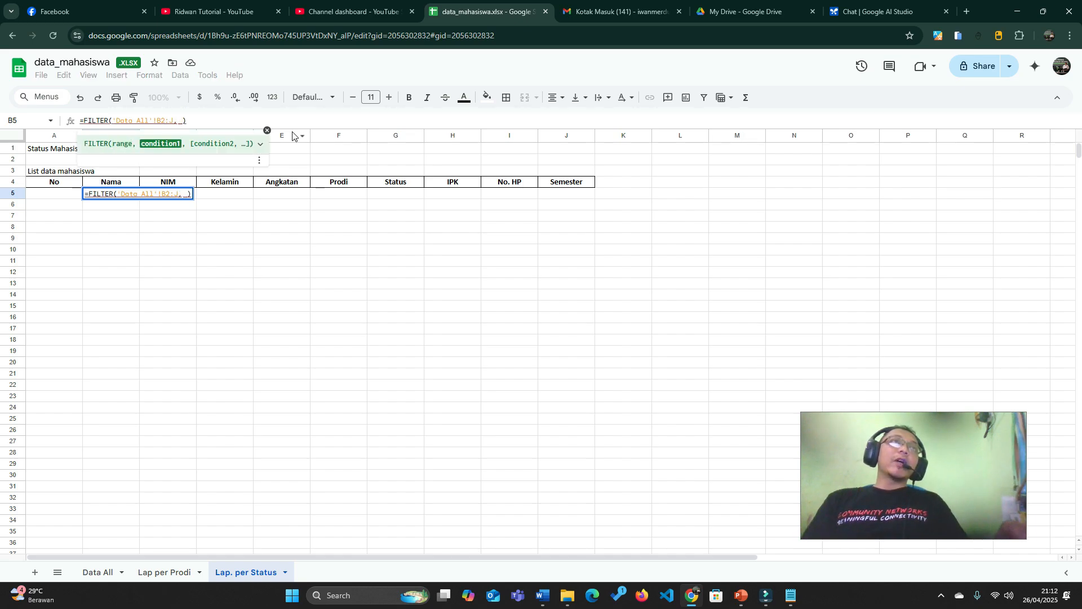
pyautogui.press('BackSpace')
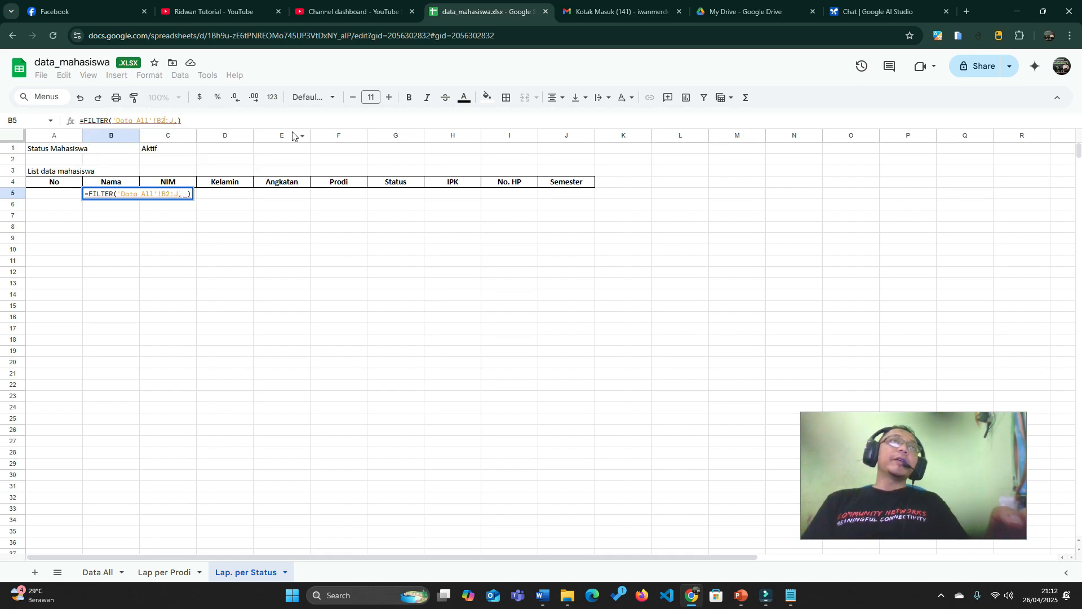
pyautogui.hotkey('ctrl', 'shift', 'Left')
pyautogui.hotkey('ctrl', 'shift', 'Left')
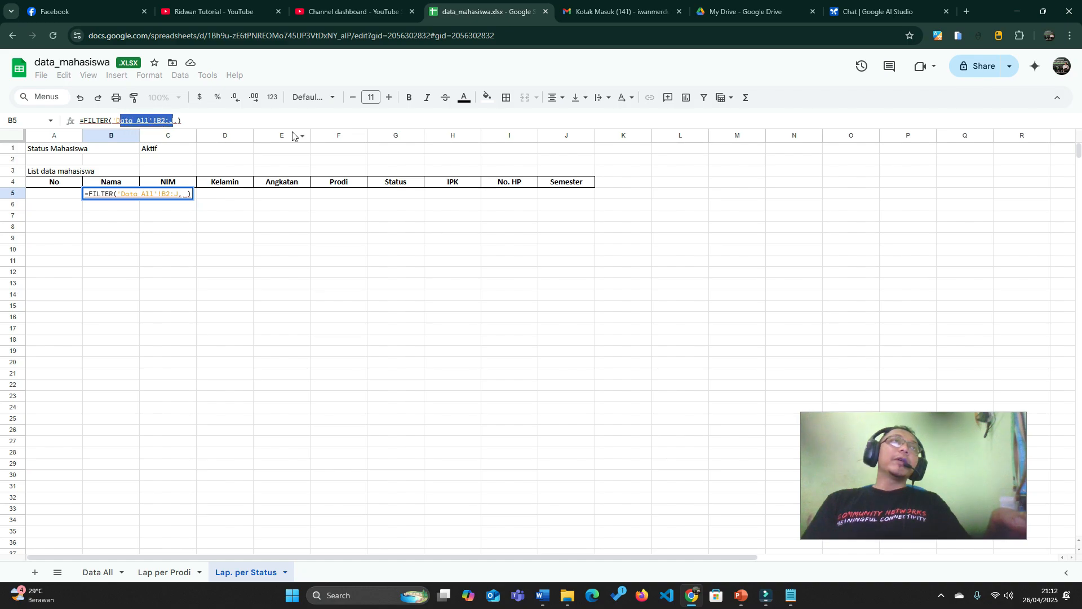
pyautogui.hotkey('ctrl', 'c')
pyautogui.press('End')
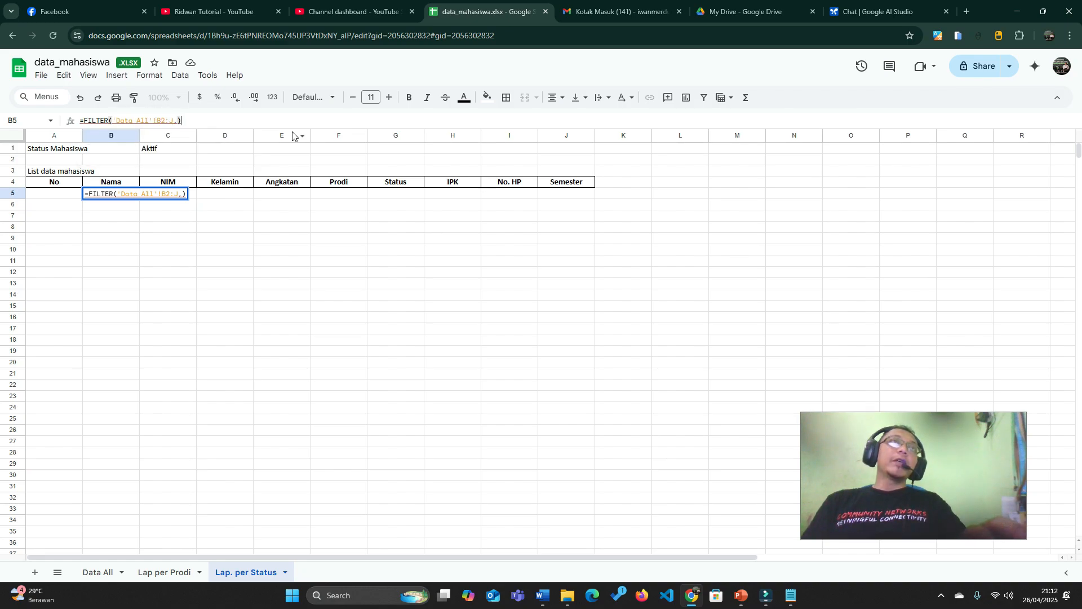
pyautogui.press('Left')
pyautogui.hotkey('ctrl', 'v')
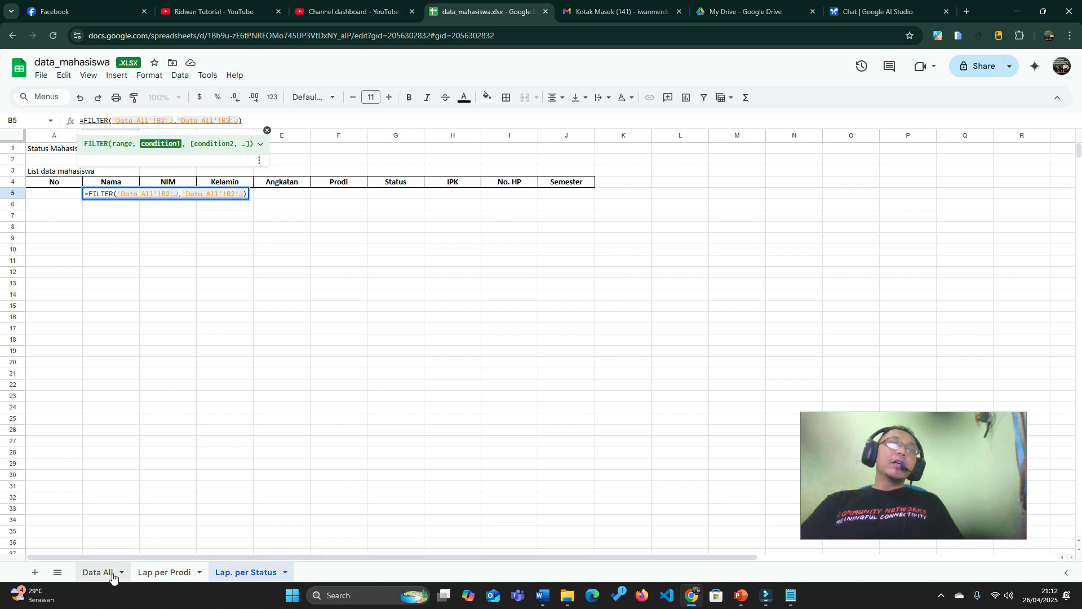
# Step: Change the FILTER formula's second reference to the Status column of Data All, 'Data All'!G2:G
pyautogui.click(93, 573)
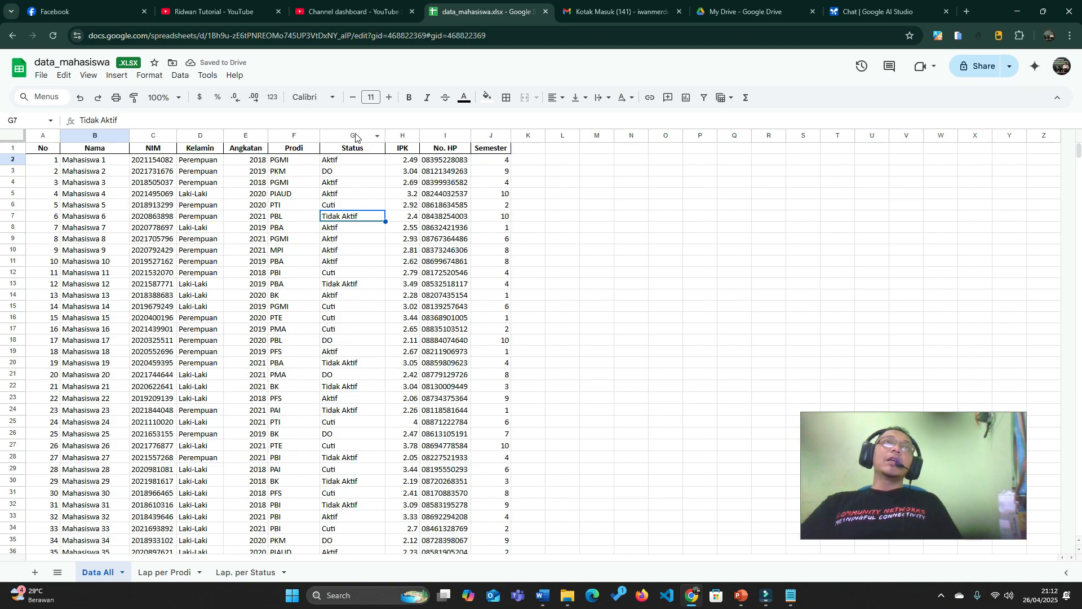
pyautogui.click(246, 573)
pyautogui.click(227, 119)
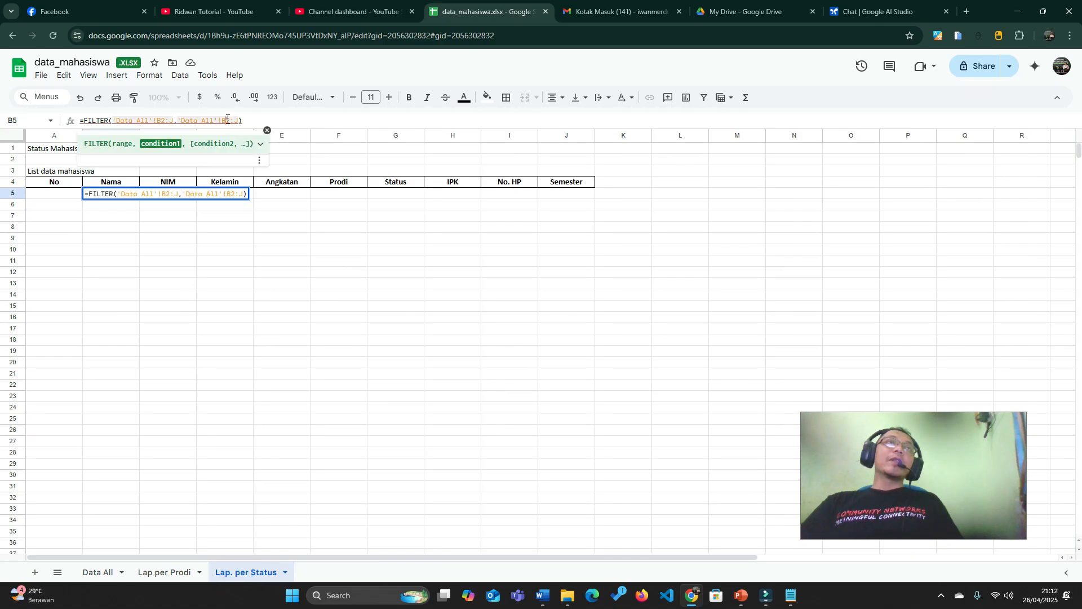
pyautogui.press('BackSpace')
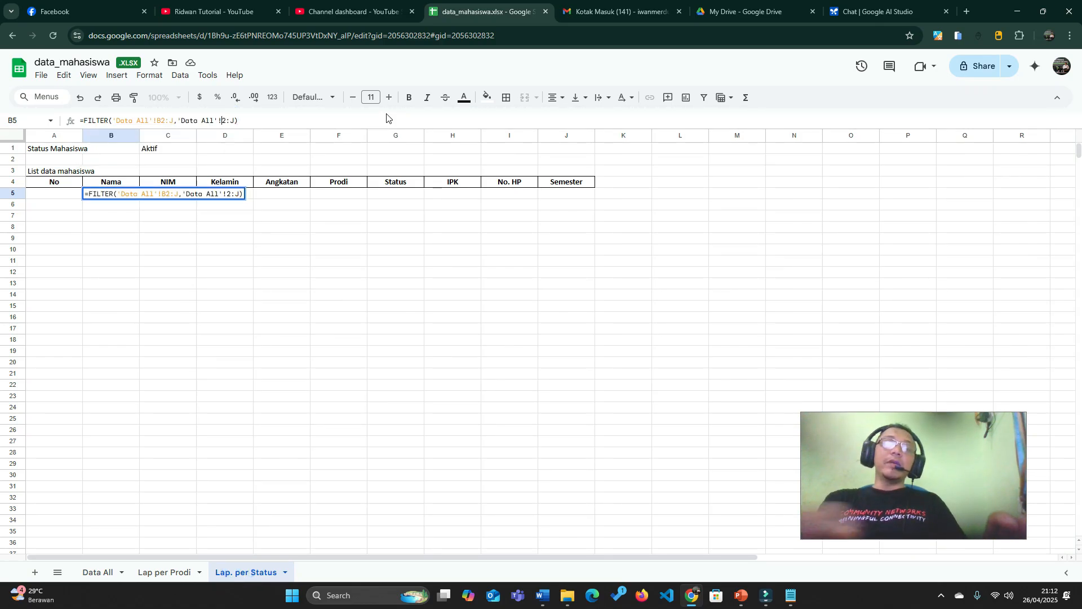
pyautogui.write('G')
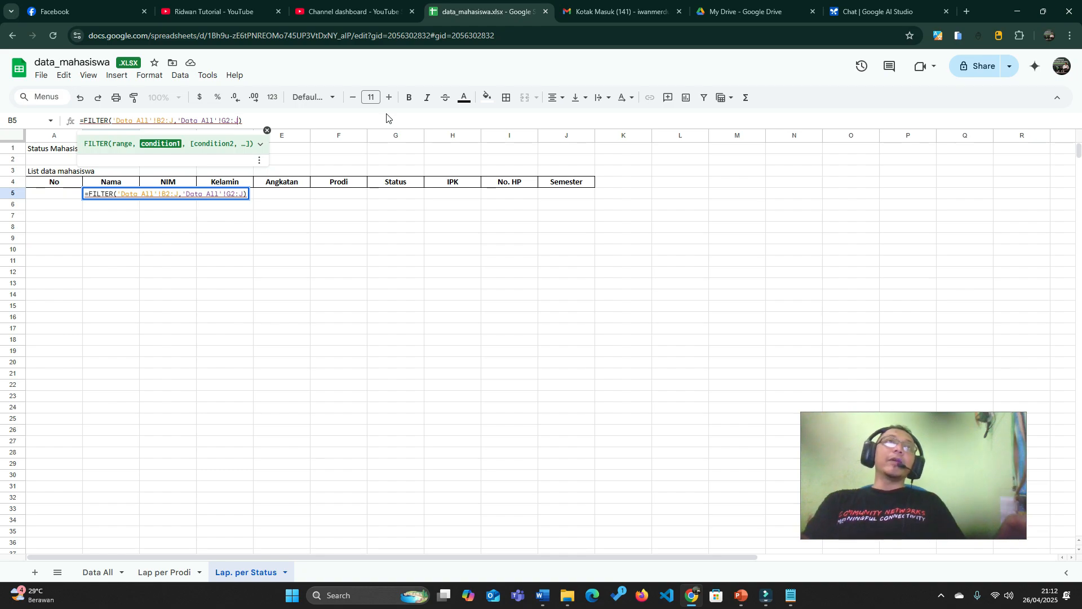
pyautogui.press('BackSpace')
pyautogui.write('G')
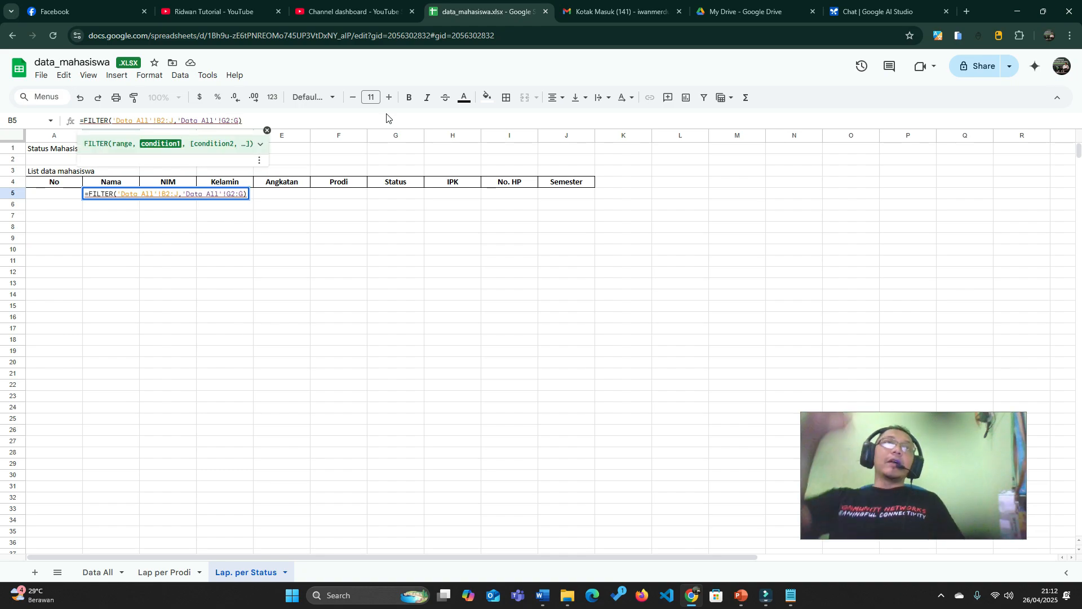
pyautogui.press('Return')
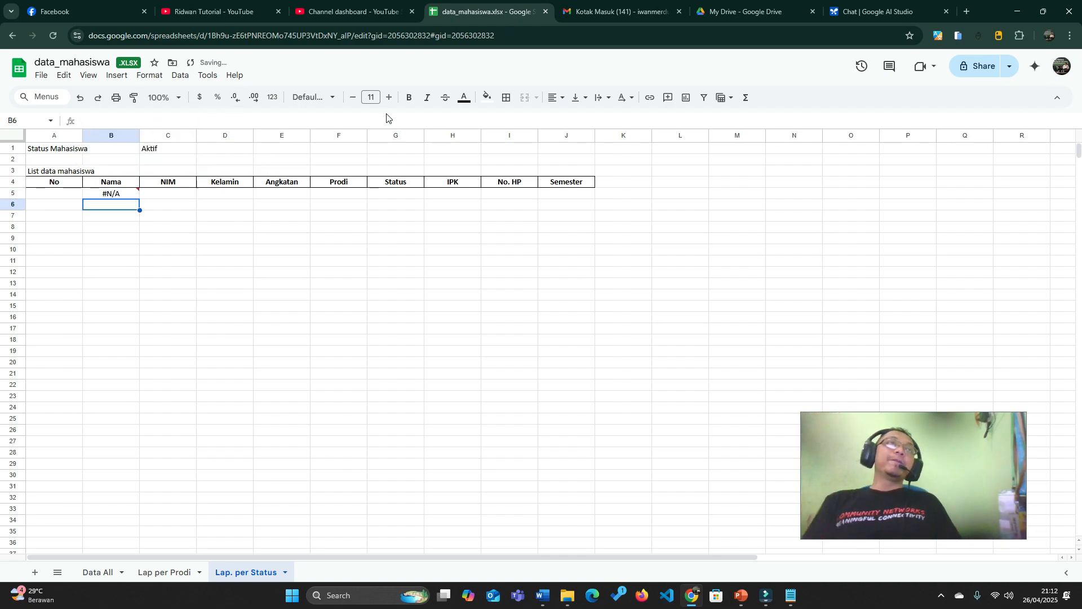
# Step: Check the FILTER formula on Lap per Prodi and complete the condition in B5 of Lap. per Status as 'Data All'!G2:G=C1
pyautogui.press('Up')
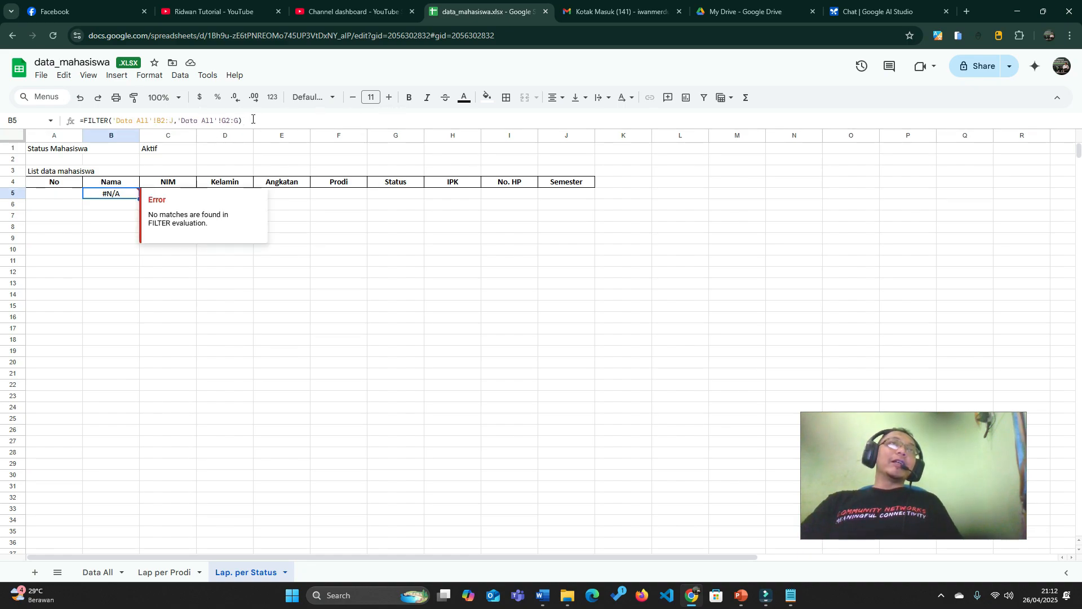
pyautogui.click(165, 571)
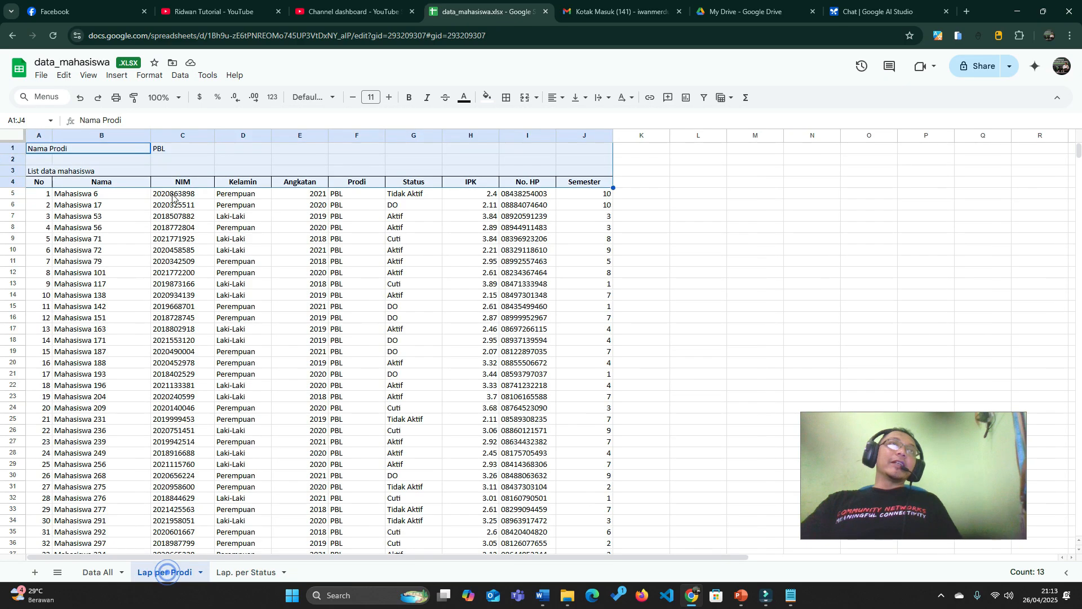
pyautogui.click(123, 194)
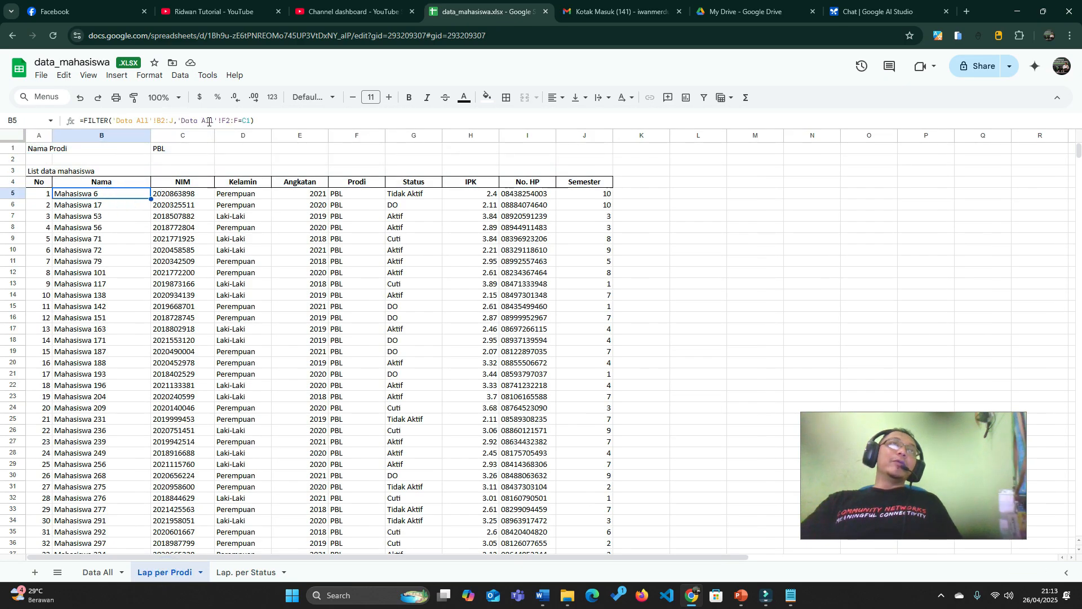
pyautogui.click(242, 572)
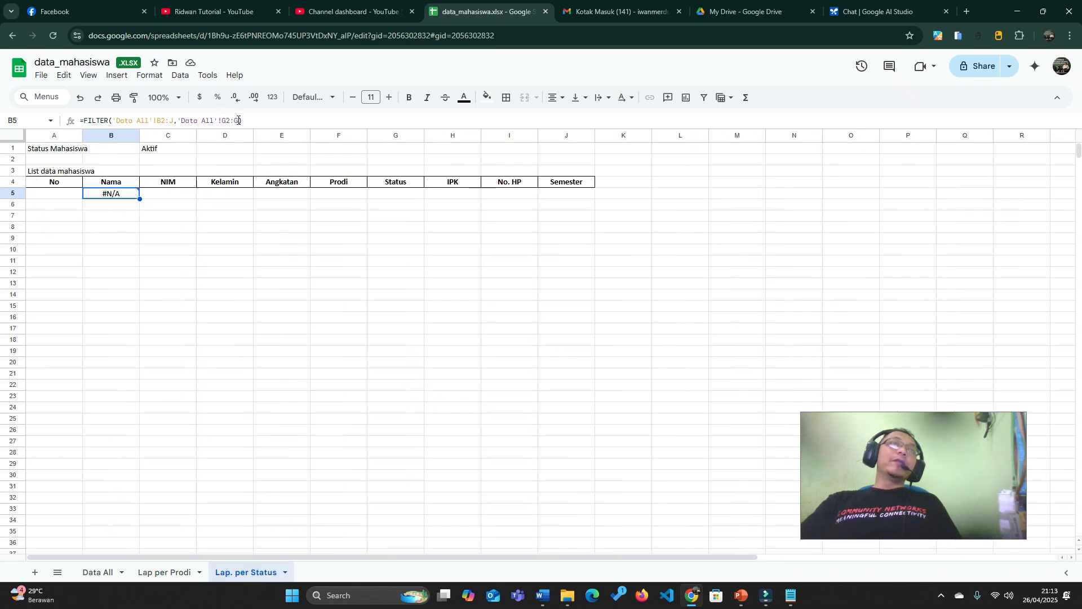
pyautogui.click(155, 151)
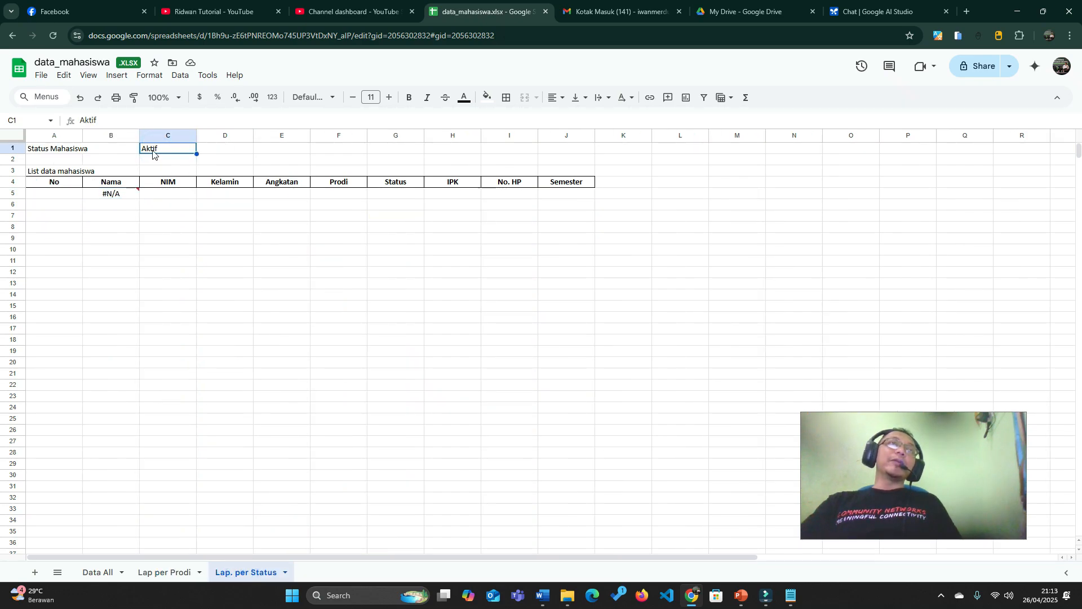
pyautogui.click(128, 194)
pyautogui.click(239, 123)
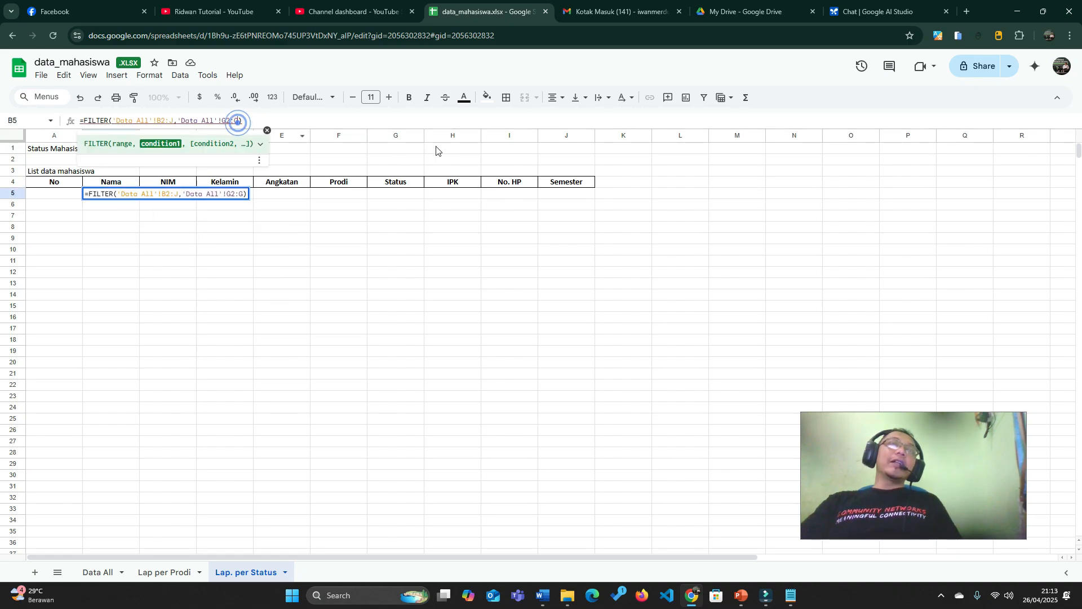
pyautogui.write('=')
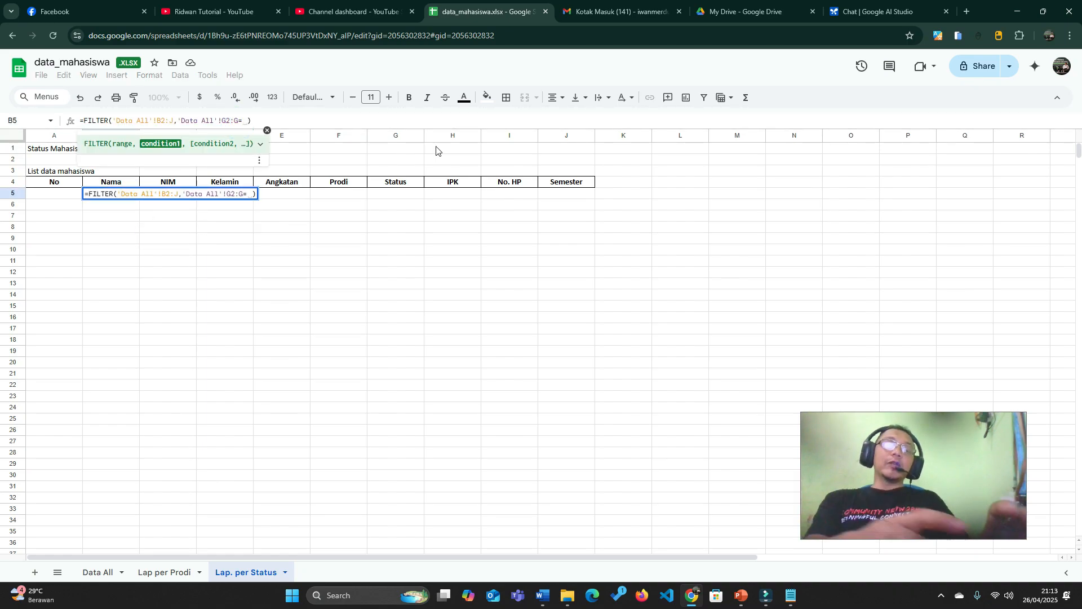
pyautogui.write('C1')
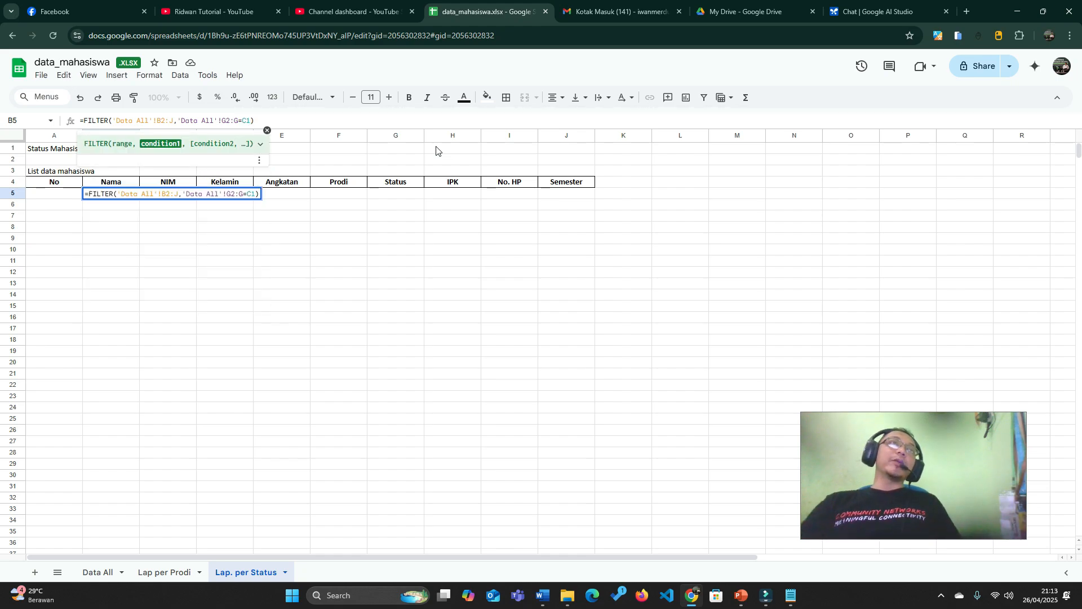
pyautogui.press('Return')
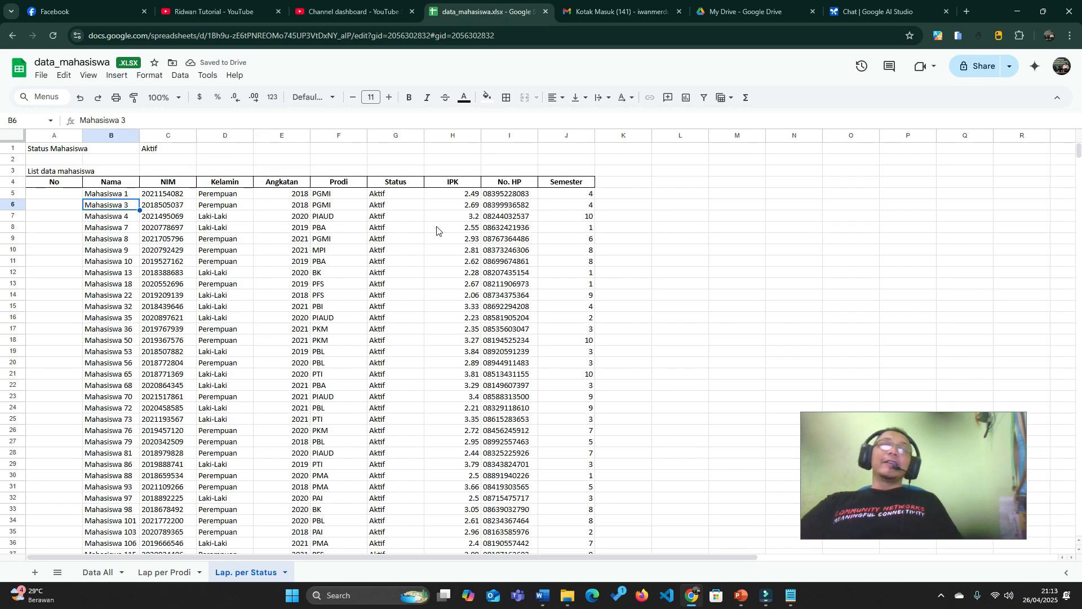
# Step: Look through the Status column of the filtered list down to its last row and return to the sheet's beginning
pyautogui.click(388, 193)
pyautogui.scroll(-20, 397, 243)
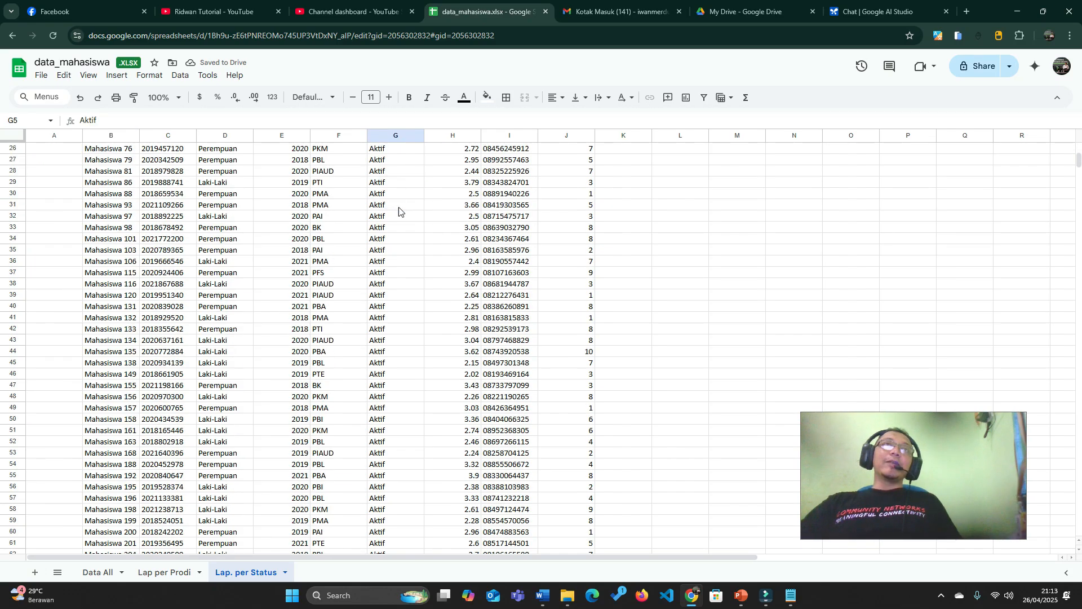
pyautogui.scroll(-20, 402, 282)
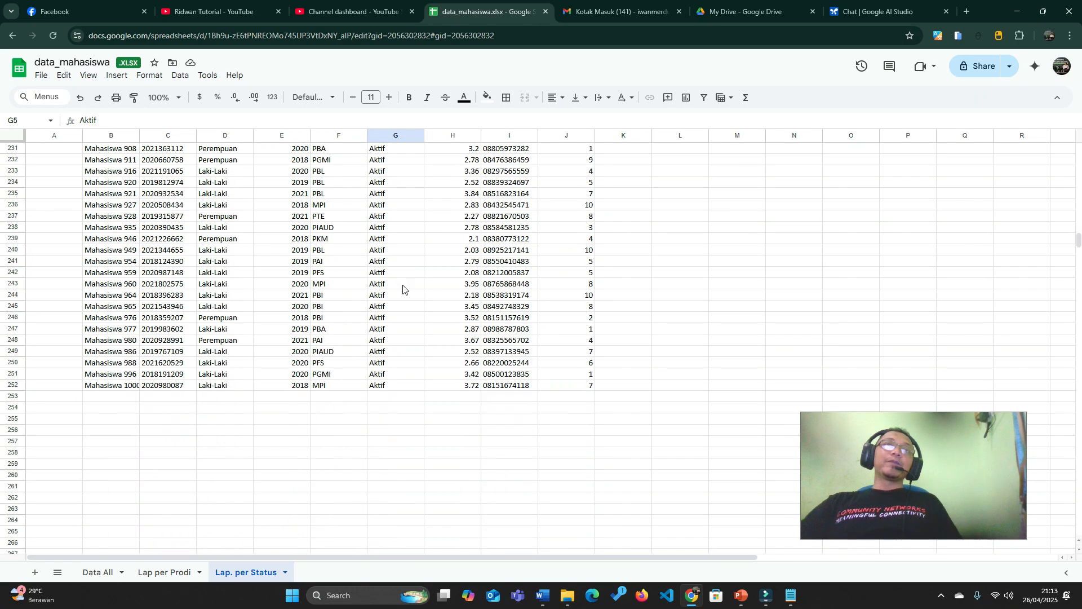
pyautogui.scroll(4, 406, 290)
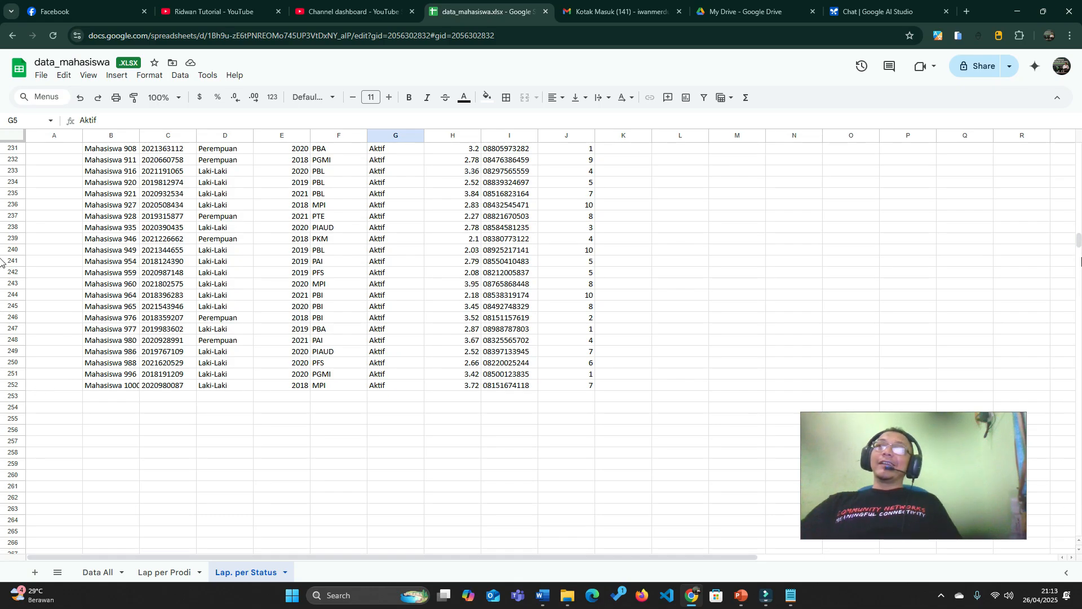
pyautogui.moveTo(1078, 244); pyautogui.dragTo(1081, 144)
pyautogui.scroll(2, 278, 155)
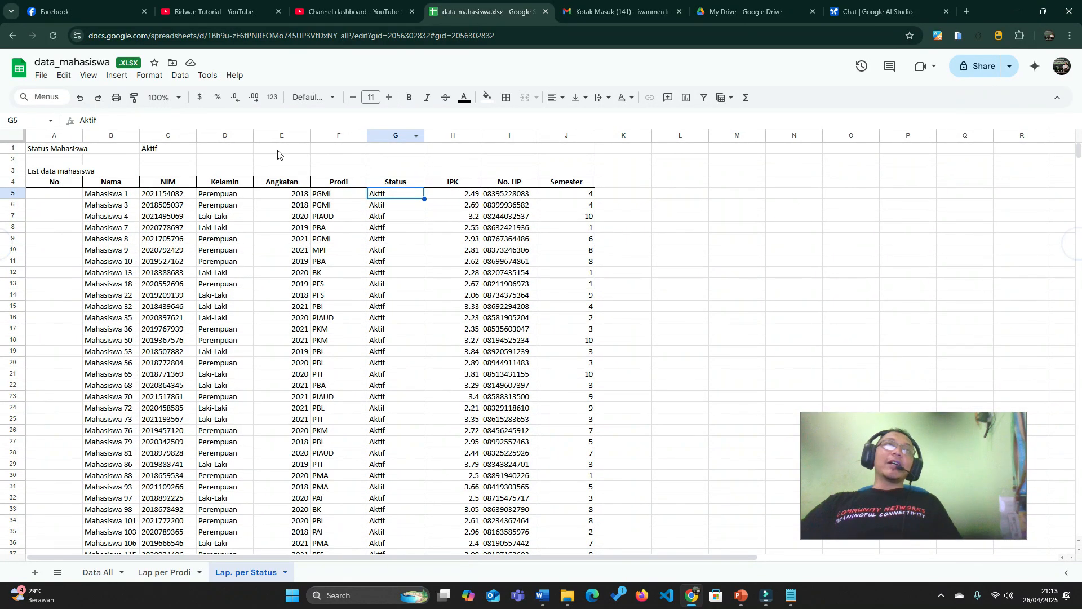
# Step: Test the report by setting the status in C1 to "Cuti" and looking through the filtered list
pyautogui.click(165, 150)
pyautogui.write('Cuti')
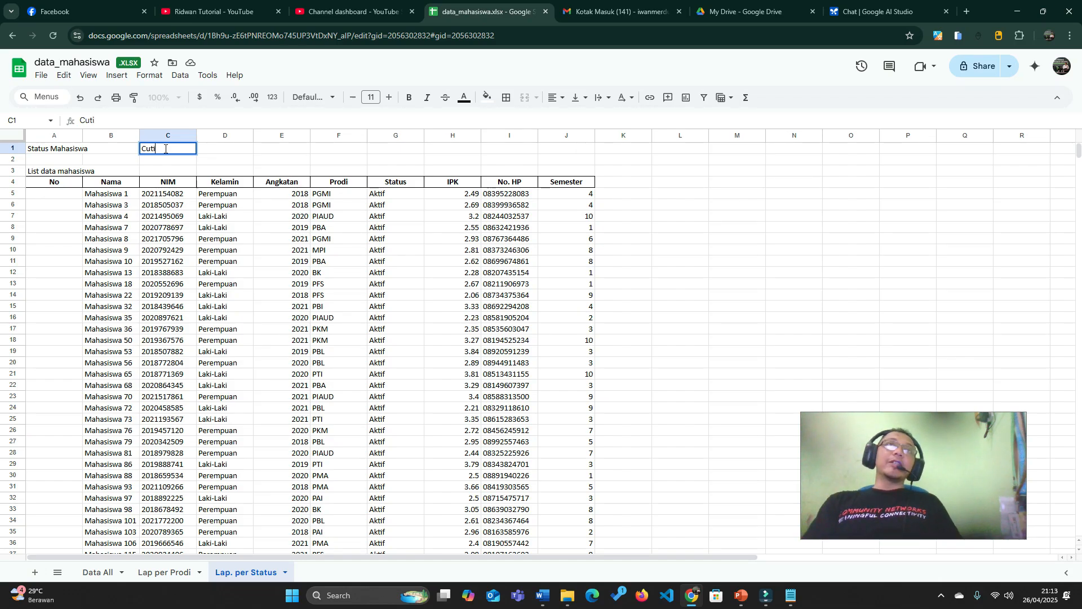
pyautogui.press('Return')
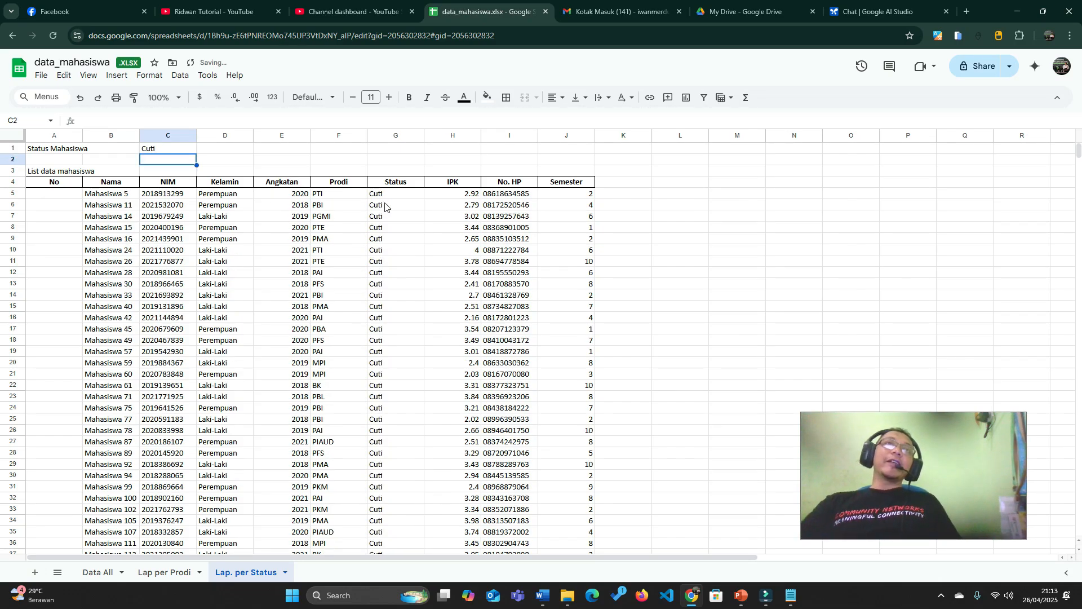
pyautogui.scroll(-19, 388, 254)
pyautogui.scroll(19, 389, 258)
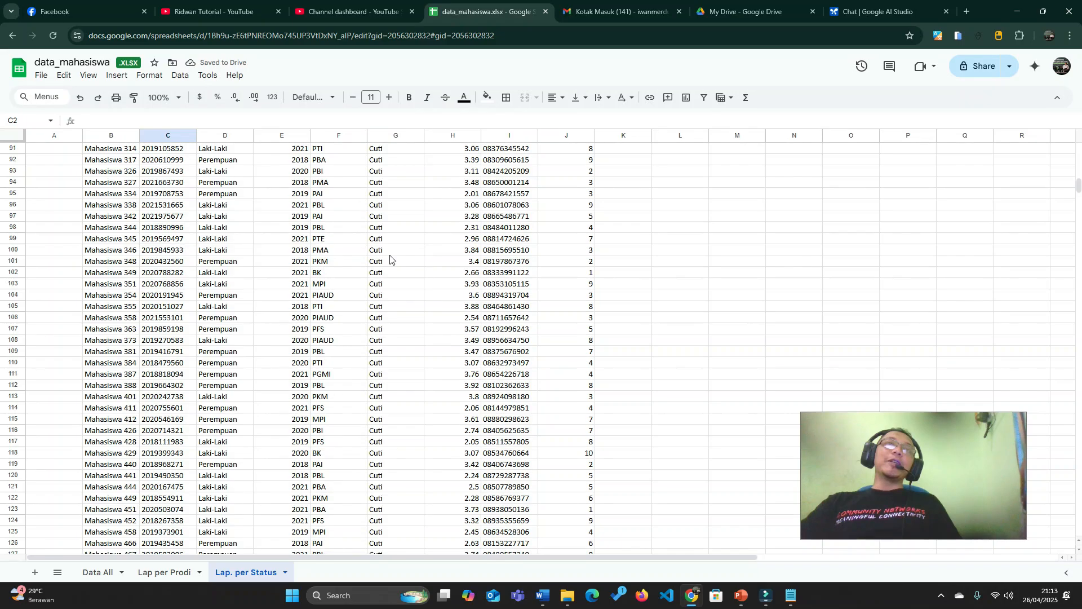
# Step: Set the status in C1 to "Tidak Aktif" and look through the filtered students
pyautogui.click(151, 149)
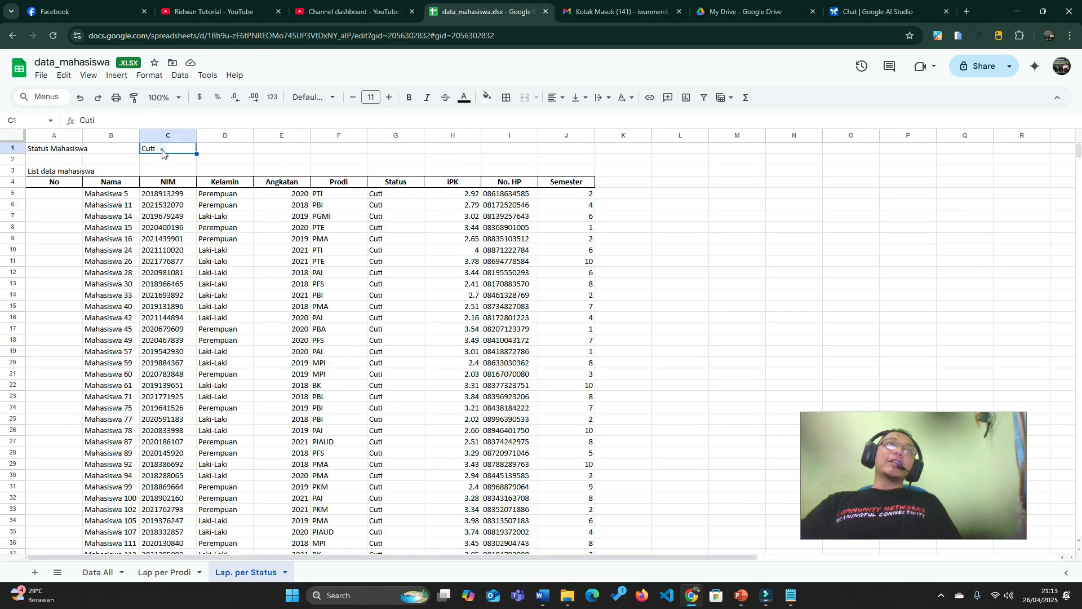
pyautogui.write('Tidak Aktif')
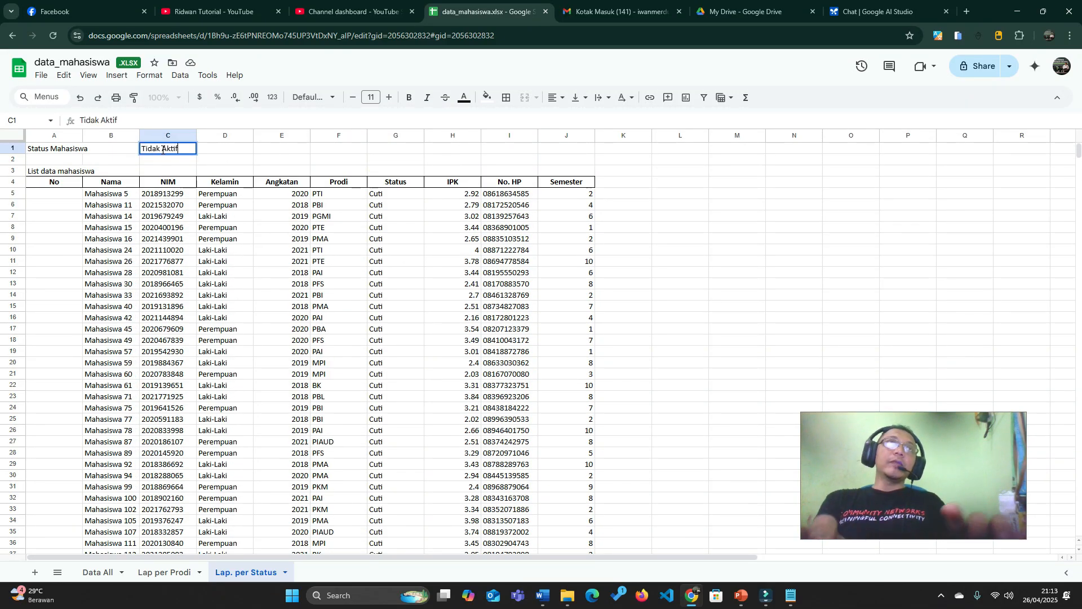
pyautogui.press('Return')
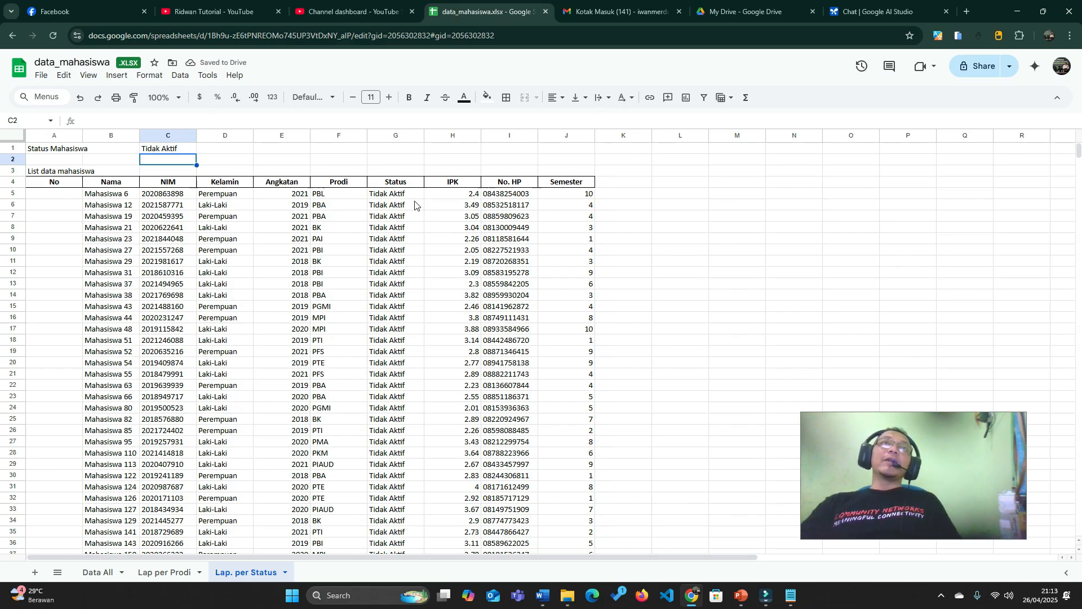
pyautogui.scroll(-9, 406, 273)
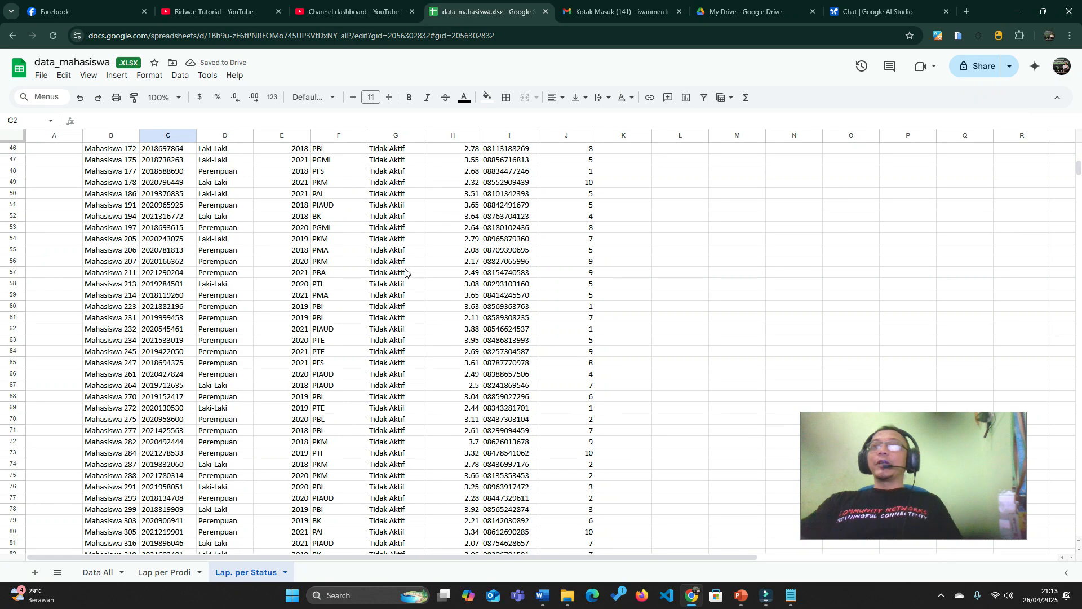
pyautogui.scroll(-20, 406, 273)
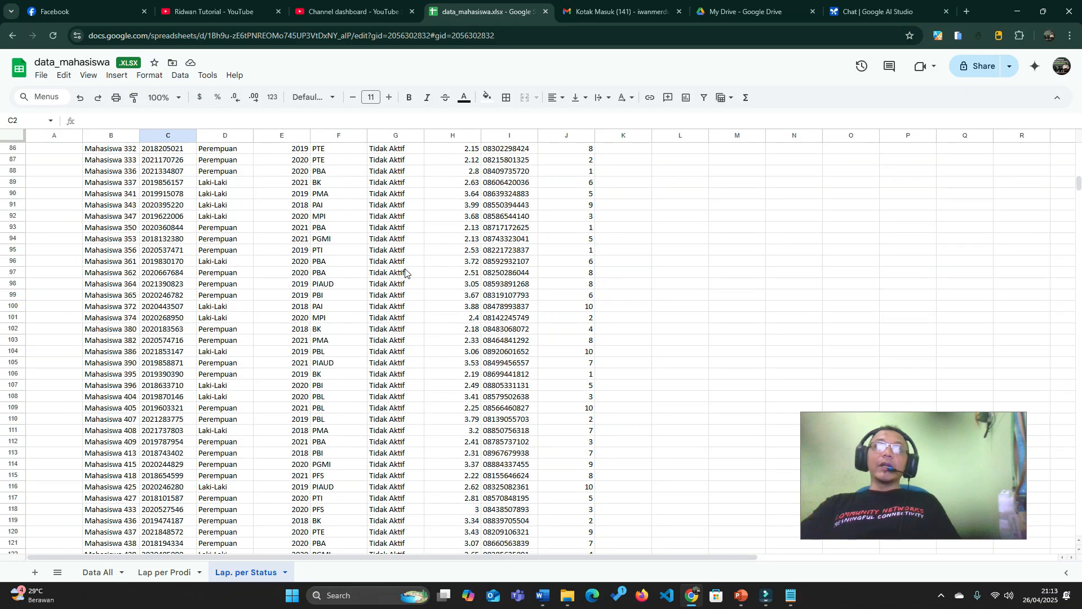
pyautogui.scroll(-8, 421, 326)
pyautogui.scroll(20, 421, 327)
pyautogui.scroll(15, 421, 326)
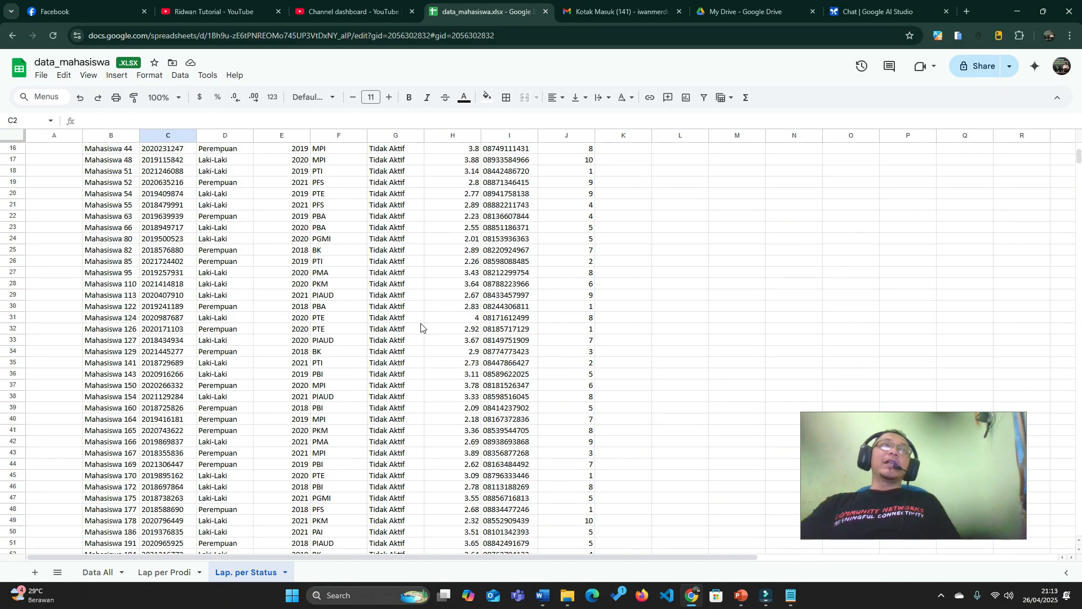
# Step: Compare the Lap per Prodi report with Lap. per Status and review the FILTER formula in B5 of each
pyautogui.click(91, 572)
pyautogui.click(165, 572)
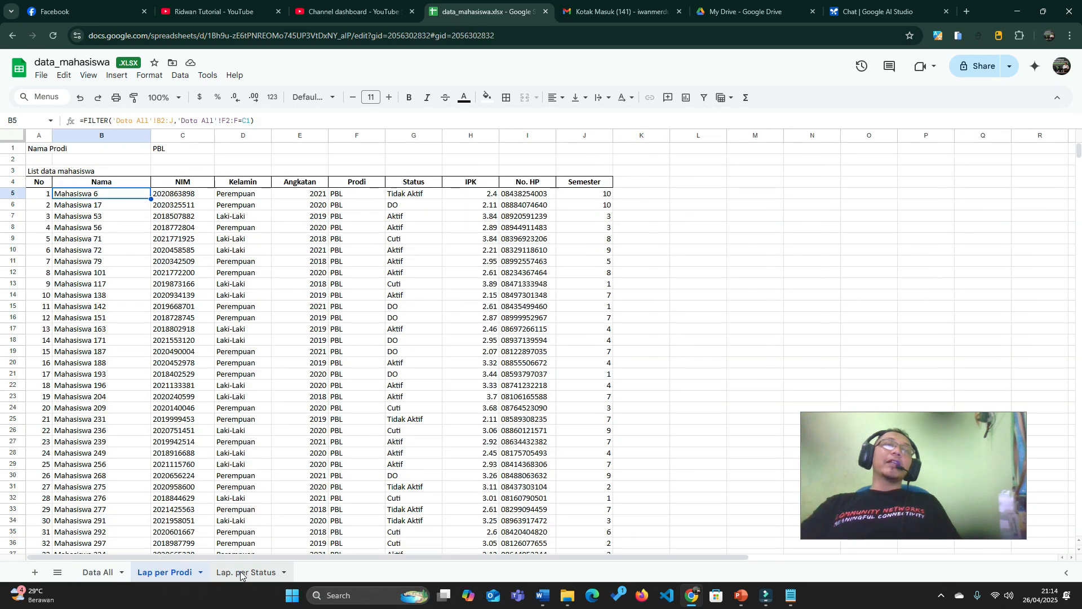
pyautogui.click(242, 572)
pyautogui.click(115, 195)
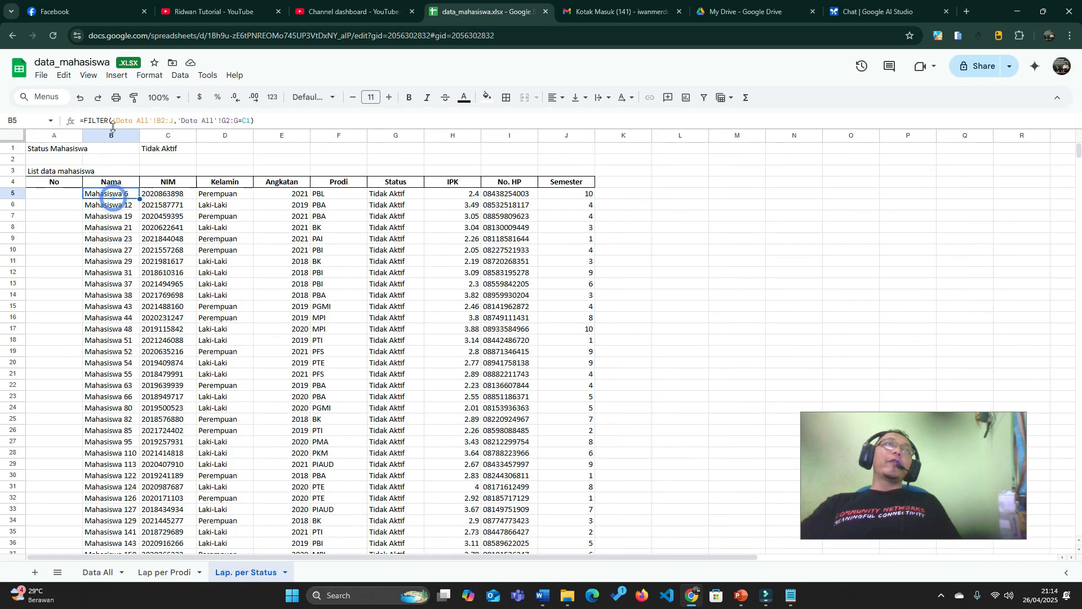
pyautogui.click(277, 119)
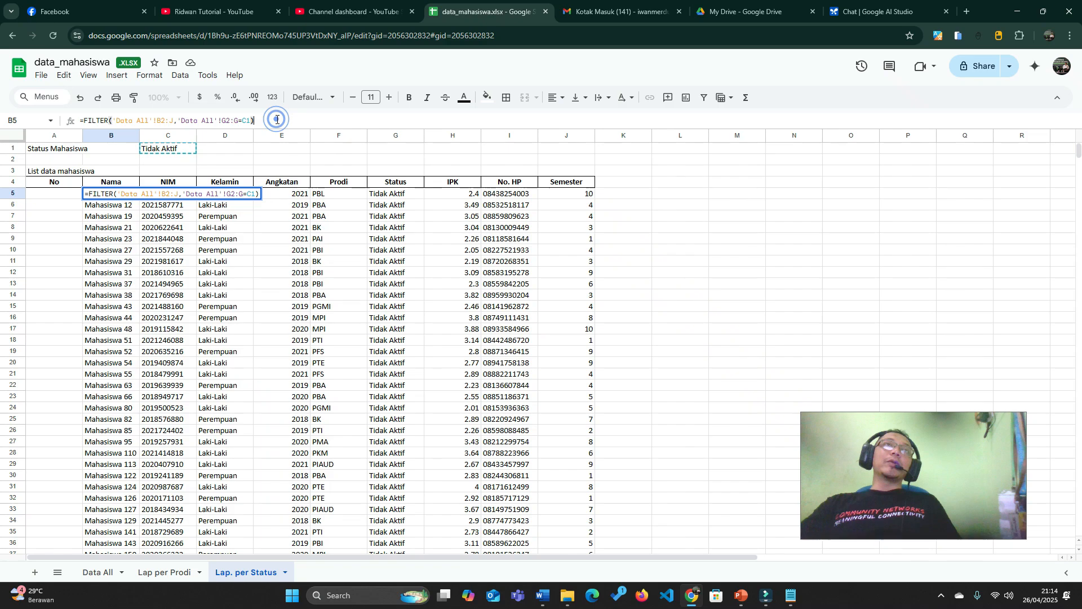
pyautogui.click(119, 220)
# Step: Switch to the PowerPoint case slide and highlight the "Laporan per Angkatan" item in the list of required reports
pyautogui.click(740, 595)
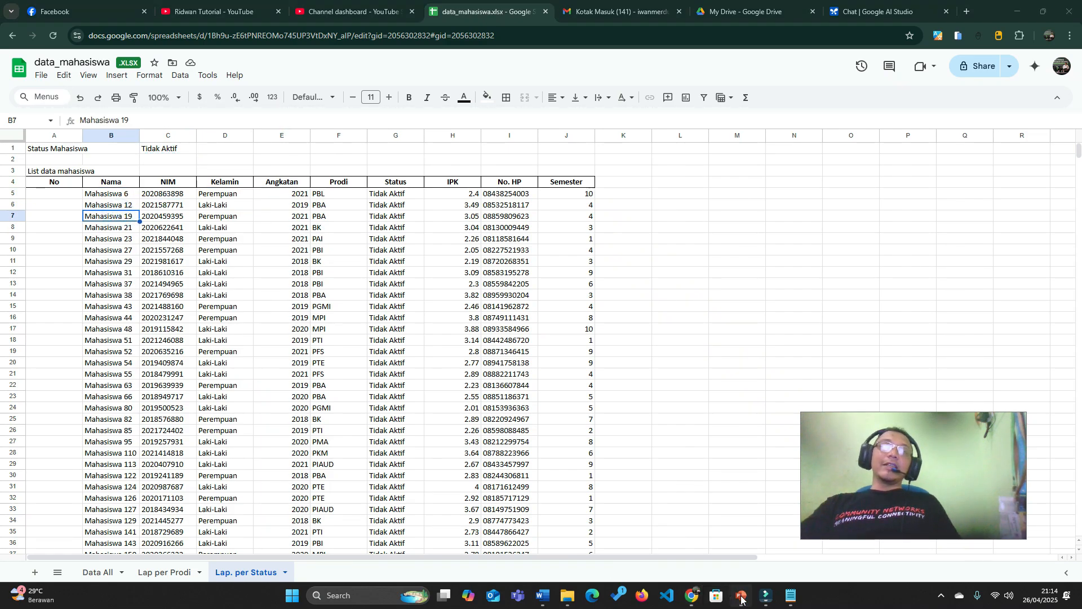
pyautogui.click(300, 305)
pyautogui.moveTo(354, 344); pyautogui.dragTo(220, 341)
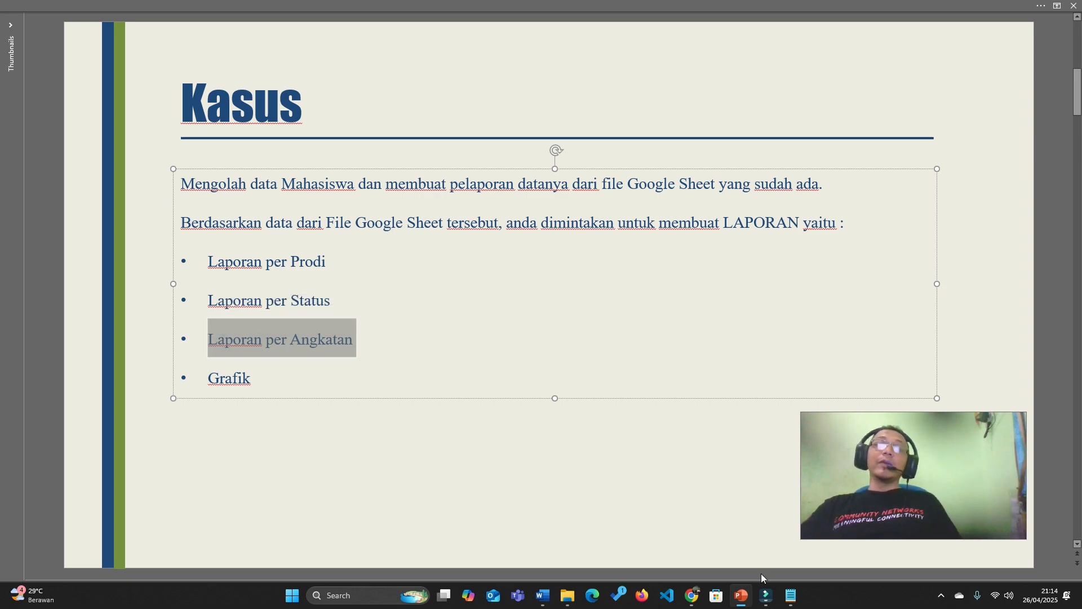
# Step: Return to the data_mahasiswa spreadsheet in Chrome and add a new blank sheet
pyautogui.click(692, 595)
pyautogui.click(656, 216)
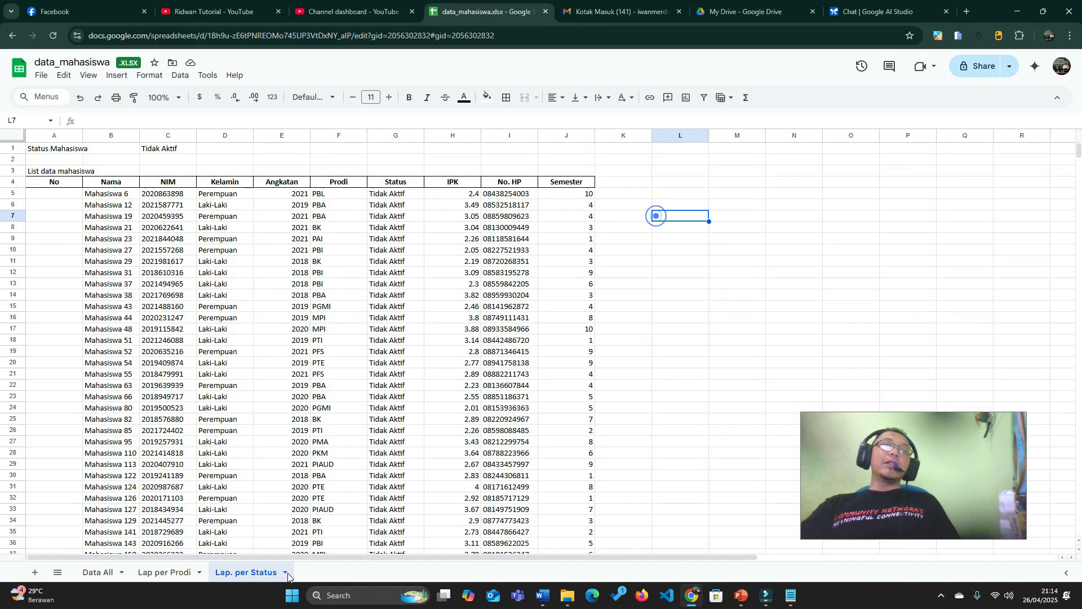
pyautogui.click(35, 572)
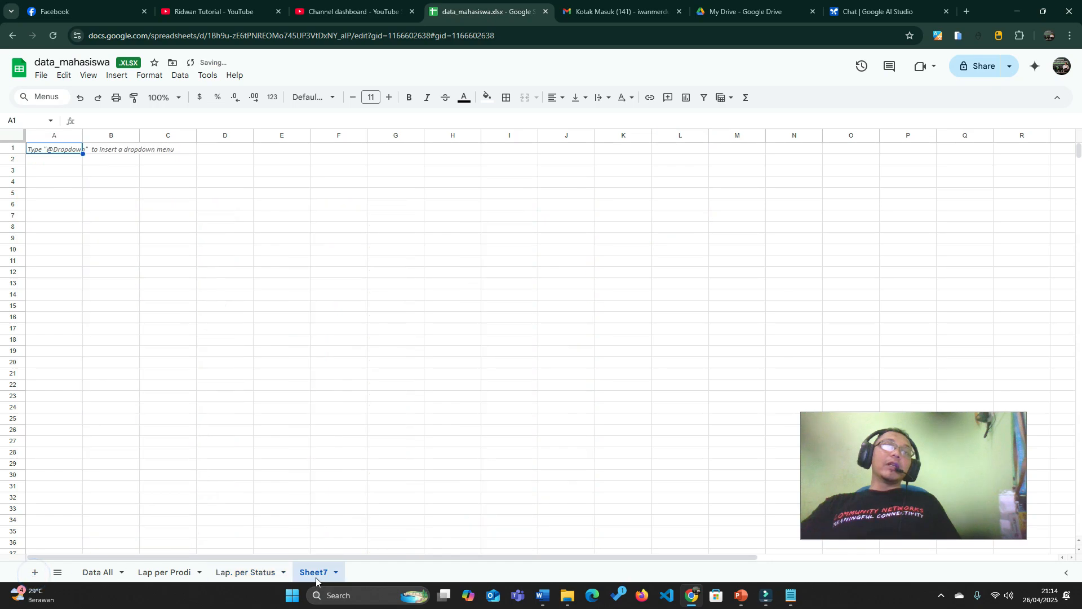
# Step: Rename the new Sheet7 worksheet as "Lap per Angkatan"
pyautogui.click(316, 578)
pyautogui.write('Lap')
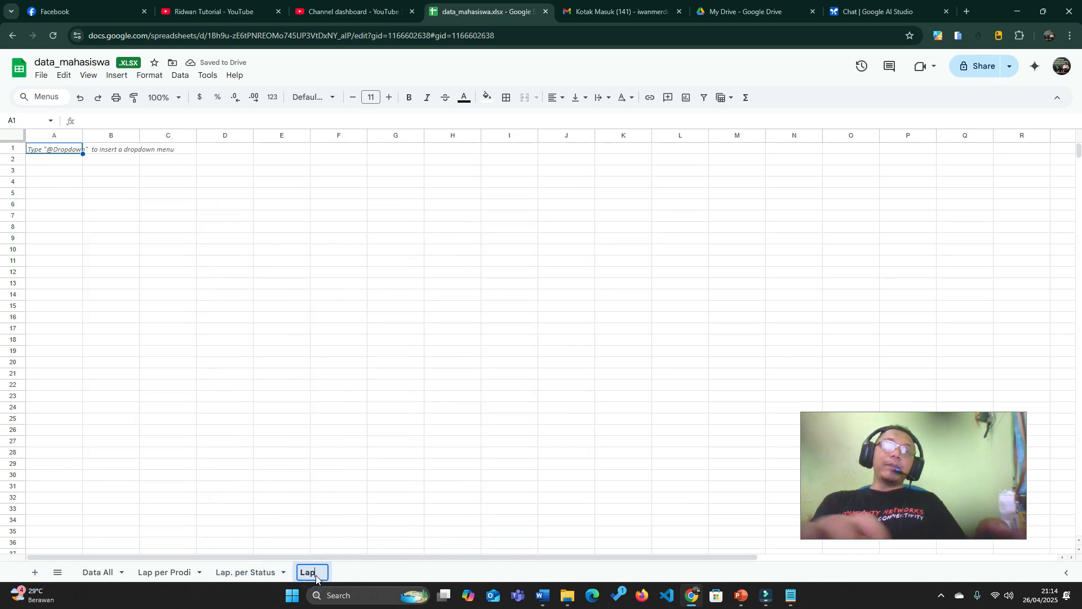
pyautogui.write(' per Angkatan')
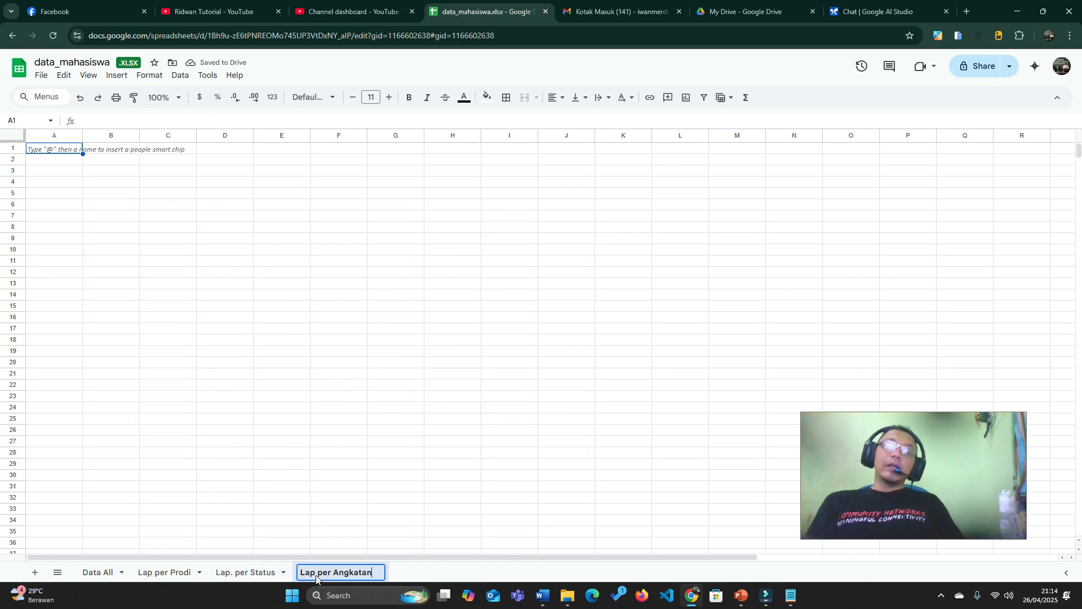
pyautogui.press('Return')
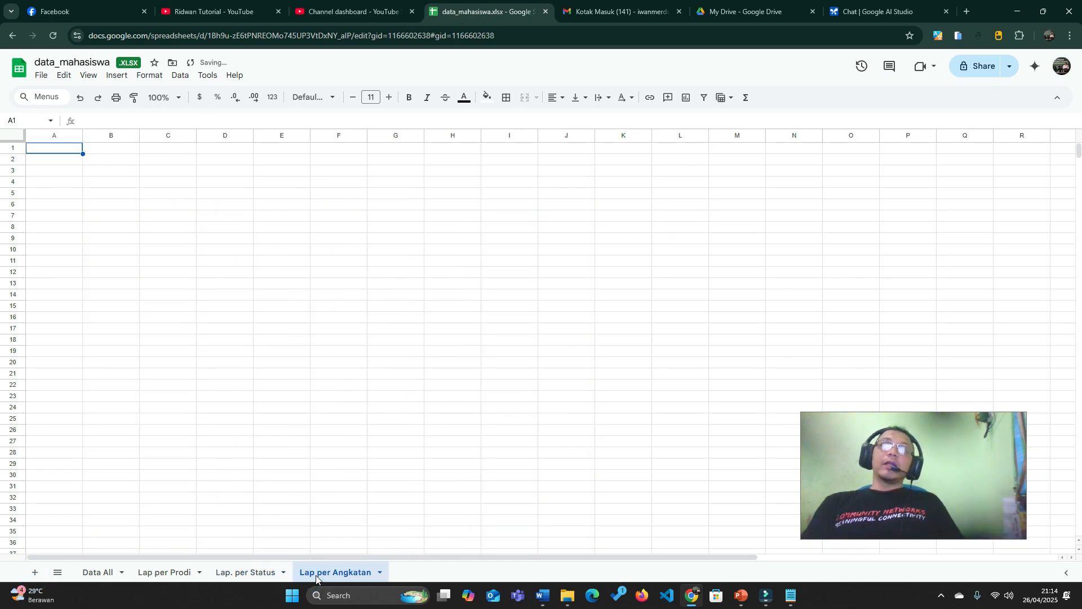
# Step: Copy the title and header block A1:J4 from the Lap. per Status sheet to A1 of the Lap per Angkatan sheet
pyautogui.click(239, 321)
pyautogui.click(251, 572)
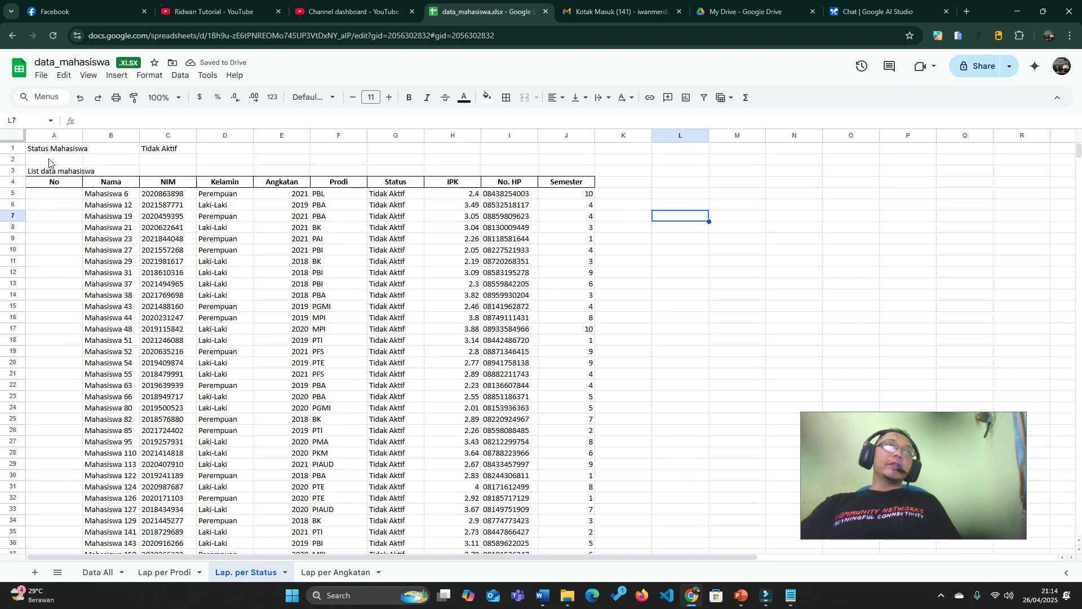
pyautogui.moveTo(49, 151); pyautogui.dragTo(589, 182)
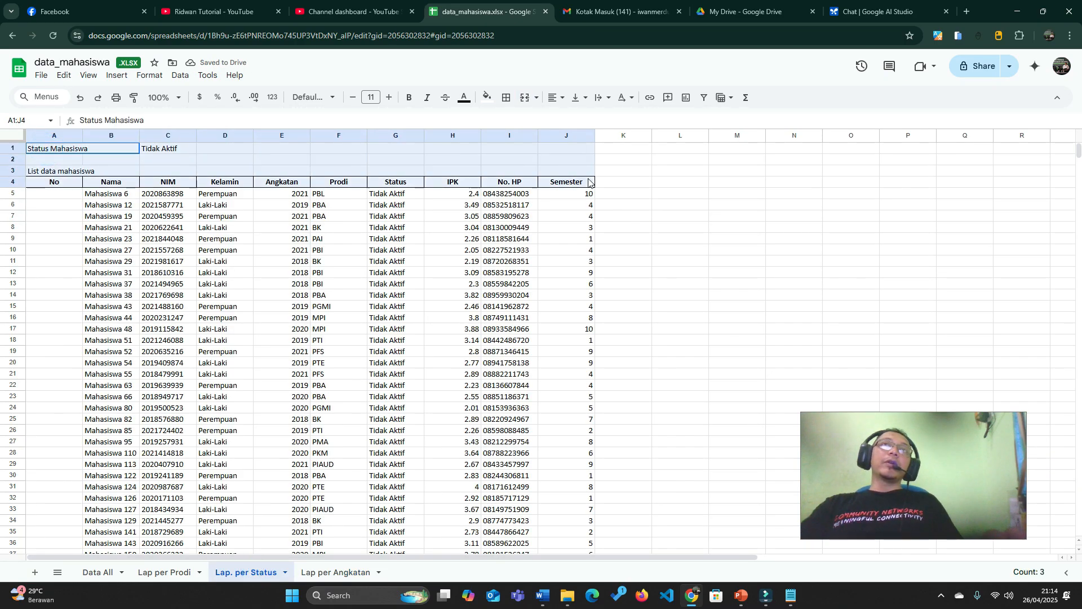
pyautogui.click(350, 572)
pyautogui.click(39, 151)
pyautogui.hotkey('ctrl', 'v')
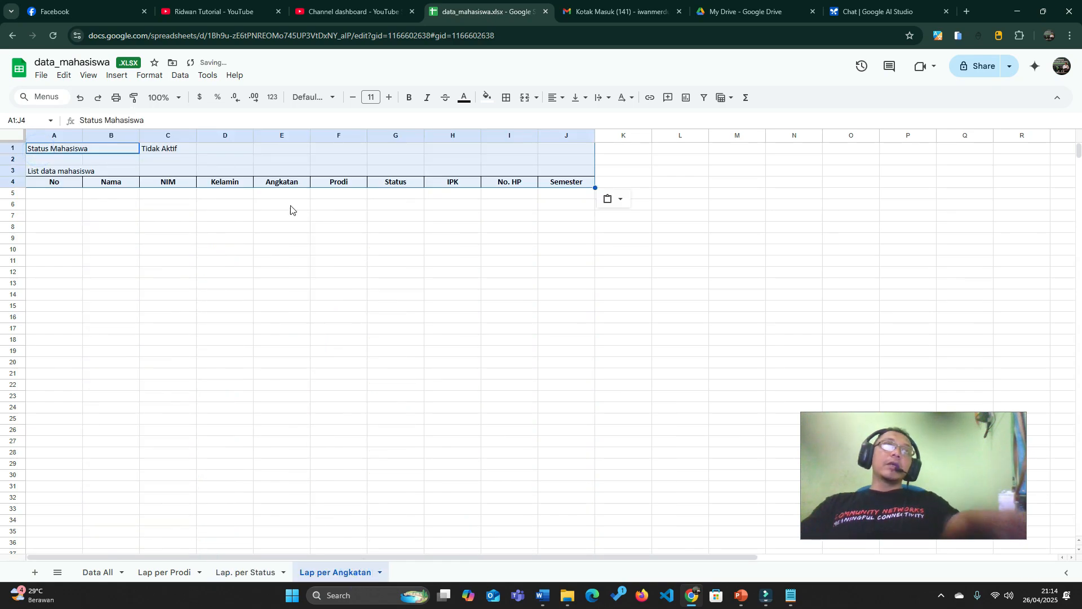
pyautogui.click(451, 273)
# Step: Replace the label in A1 with "Tahun Angkatan" and clear the copied status value in C1
pyautogui.click(61, 148)
pyautogui.write('Tahun Angkatan')
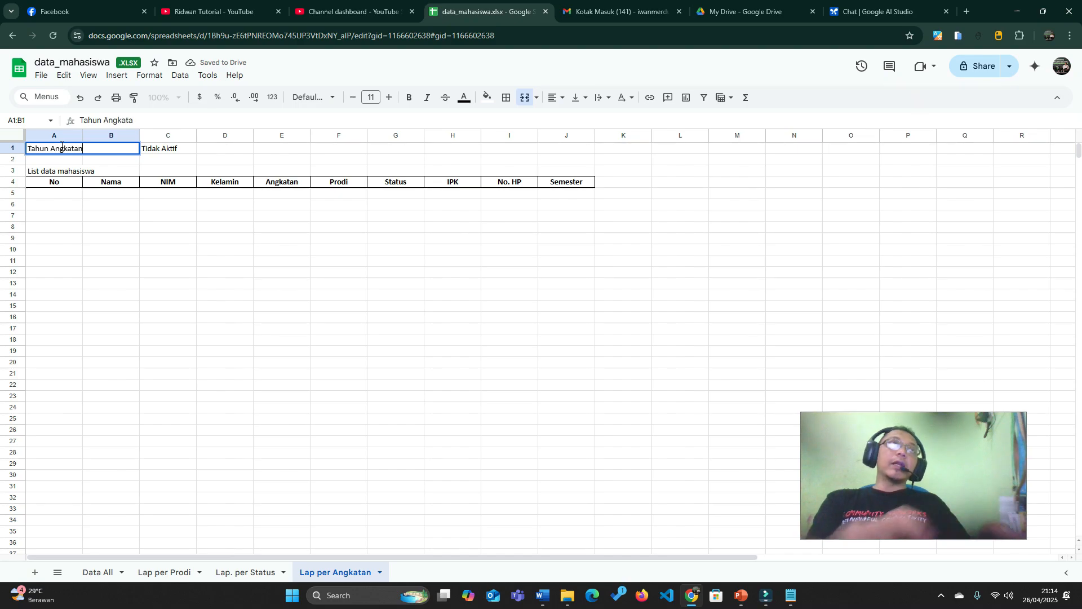
pyautogui.press('Return')
pyautogui.click(61, 147)
pyautogui.press('Tab')
pyautogui.press('Delete')
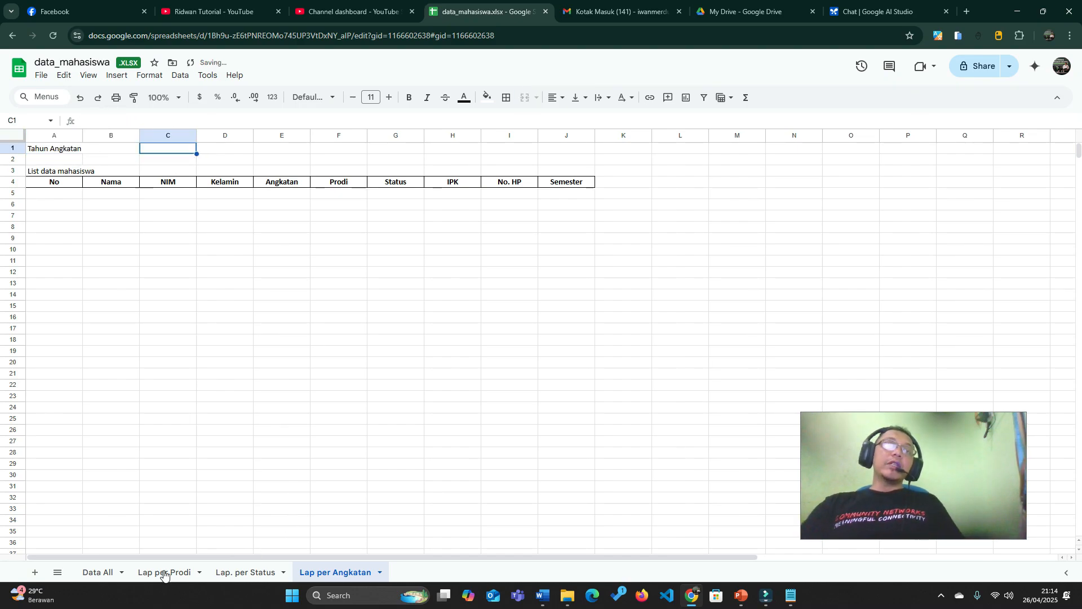
# Step: Check the Angkatan column in the Data All sheet and enter 2018 in C1 of Lap per Angkatan
pyautogui.click(98, 572)
pyautogui.click(324, 169)
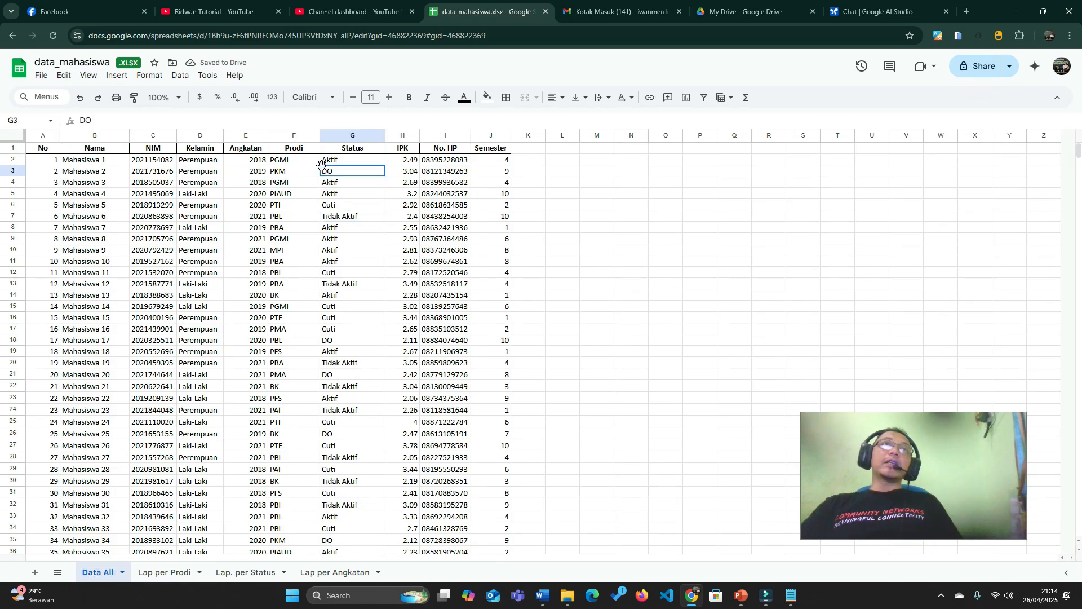
pyautogui.click(259, 171)
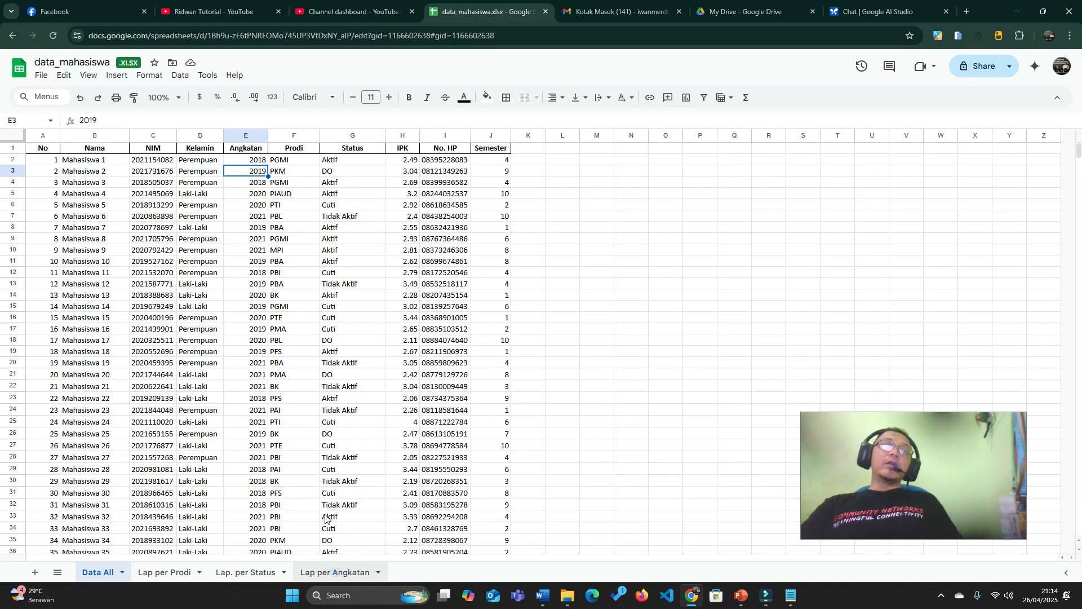
pyautogui.click(337, 572)
pyautogui.write('20')
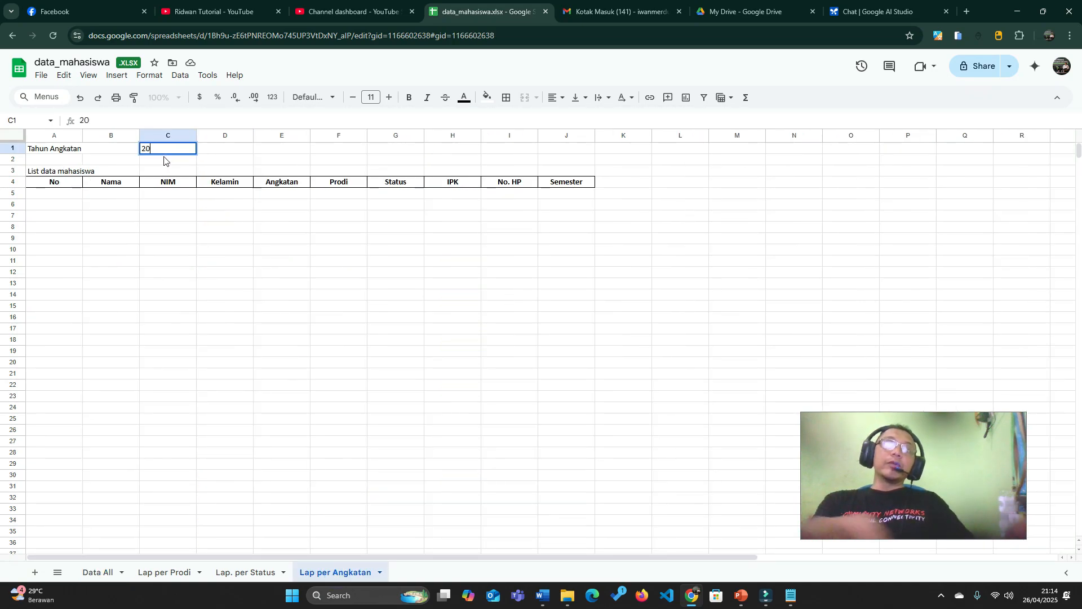
pyautogui.write('18')
pyautogui.press('Return')
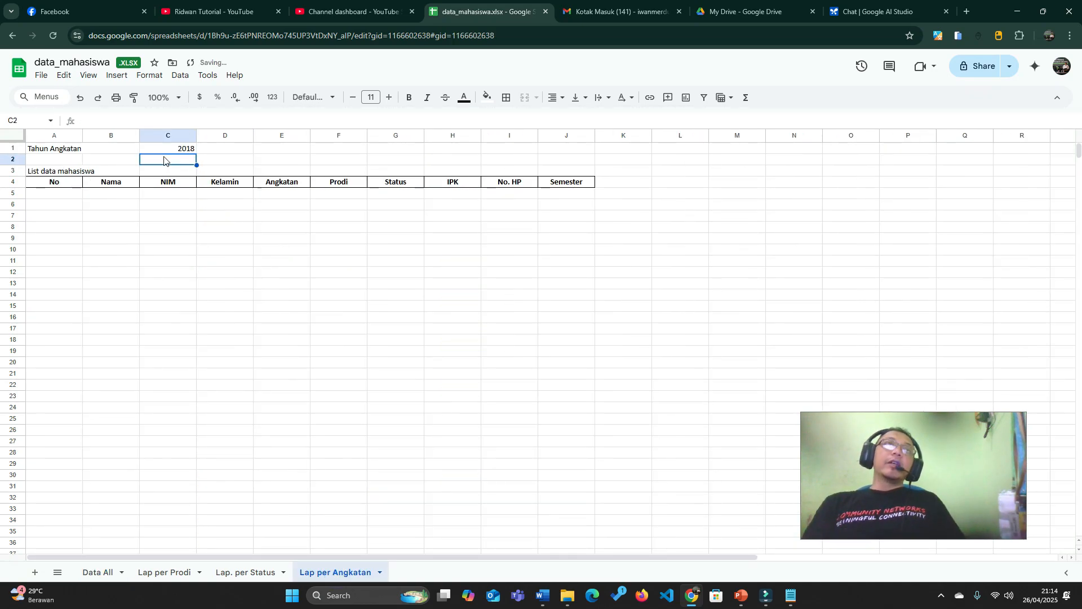
# Step: Narrow the No column and widen the Nama column of the Lap per Angkatan sheet
pyautogui.click(115, 195)
pyautogui.moveTo(83, 135); pyautogui.dragTo(149, 135)
pyautogui.click(117, 227)
pyautogui.click(275, 251)
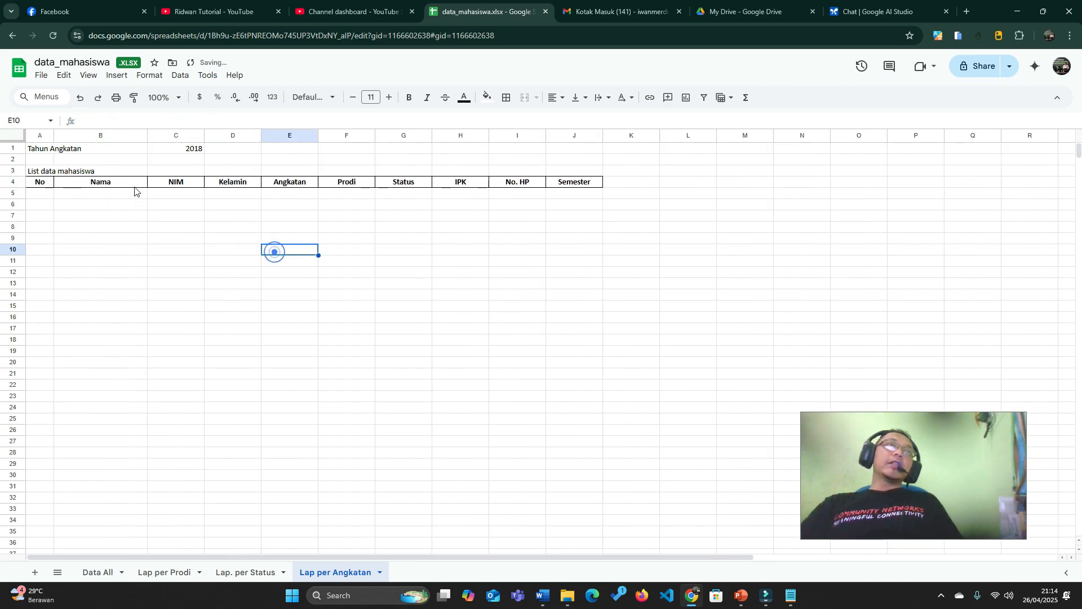
# Step: Begin a FILTER formula in B5 under Nama, using 'Data All'!B2:J as its range
pyautogui.click(131, 194)
pyautogui.write('=')
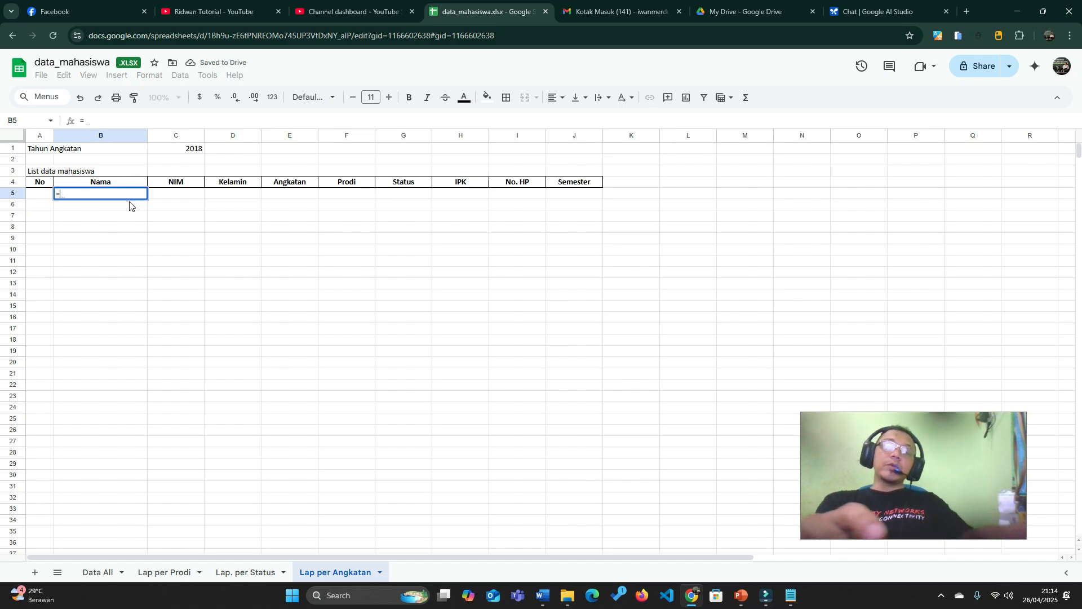
pyautogui.write('FILTER(')
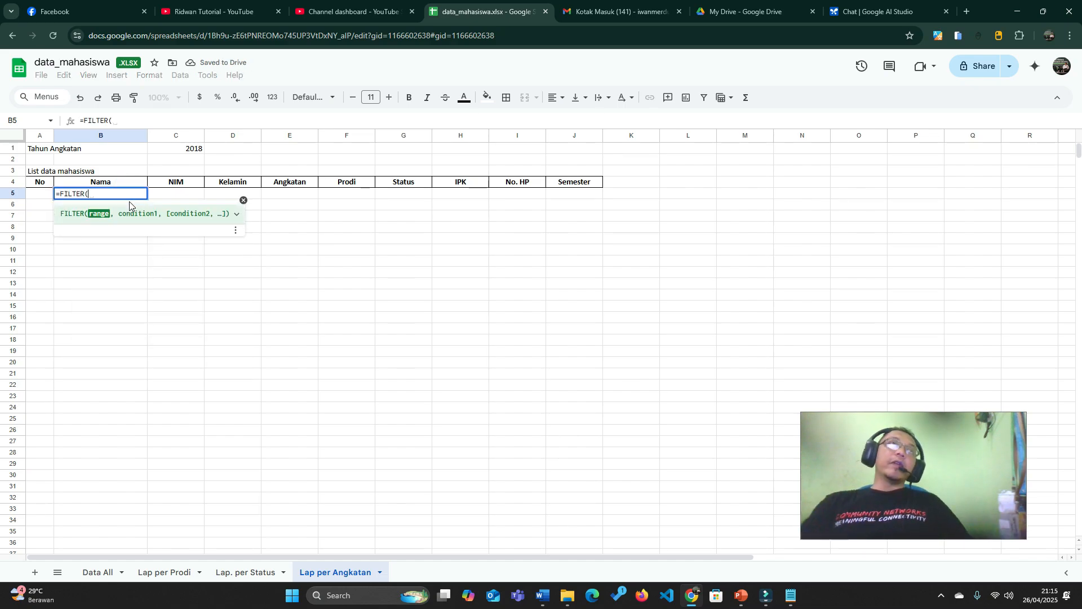
pyautogui.click(93, 572)
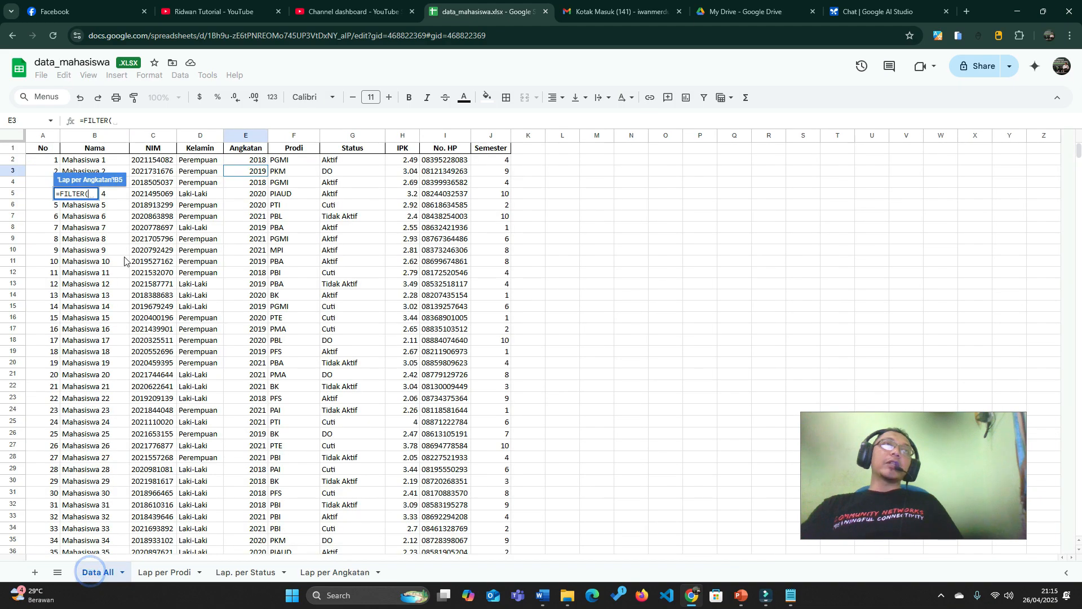
pyautogui.click(93, 161)
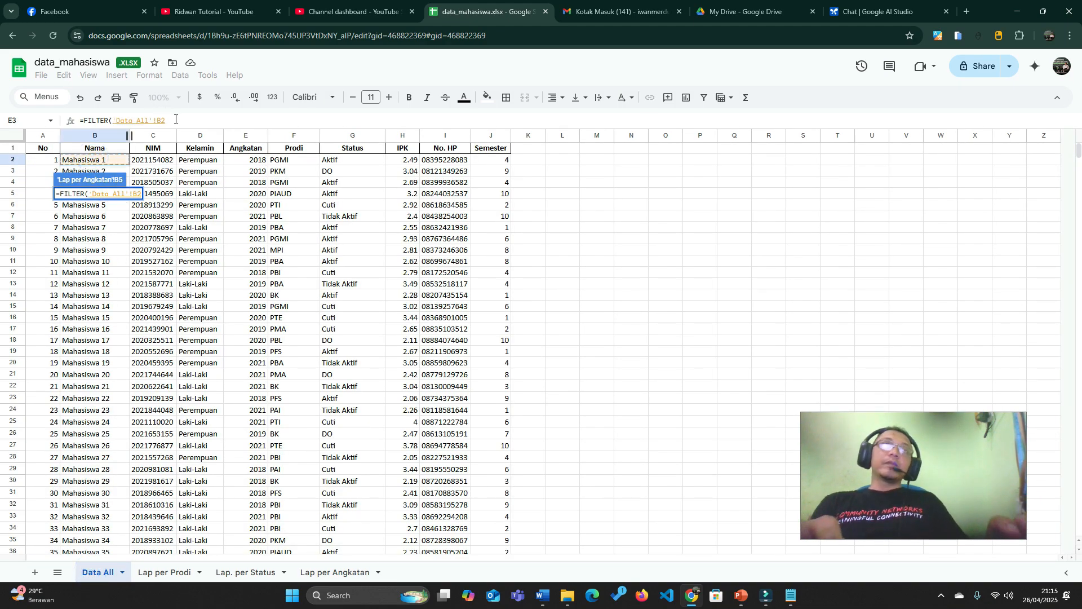
pyautogui.write(':')
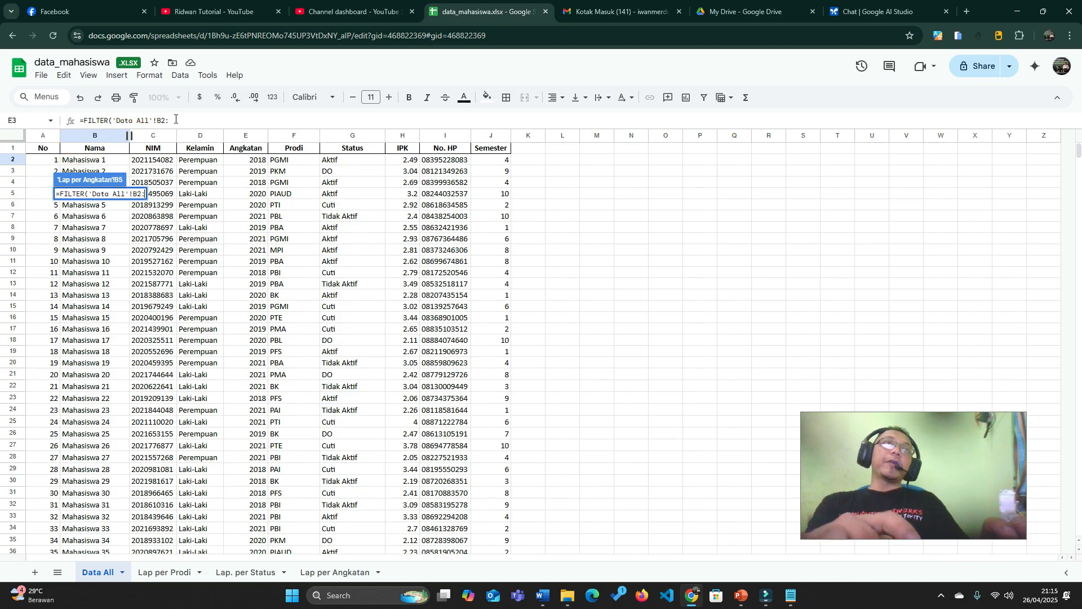
pyautogui.write('J')
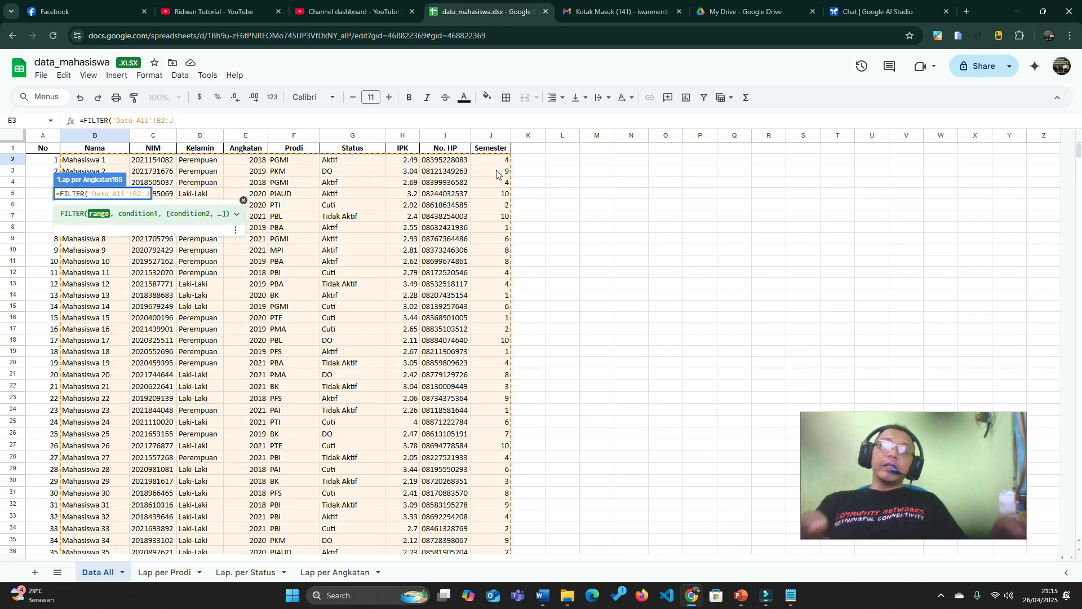
# Step: Complete the FILTER formula in B5 with the condition 'Data All'!E2:E=C1
pyautogui.write(',')
pyautogui.press('Left')
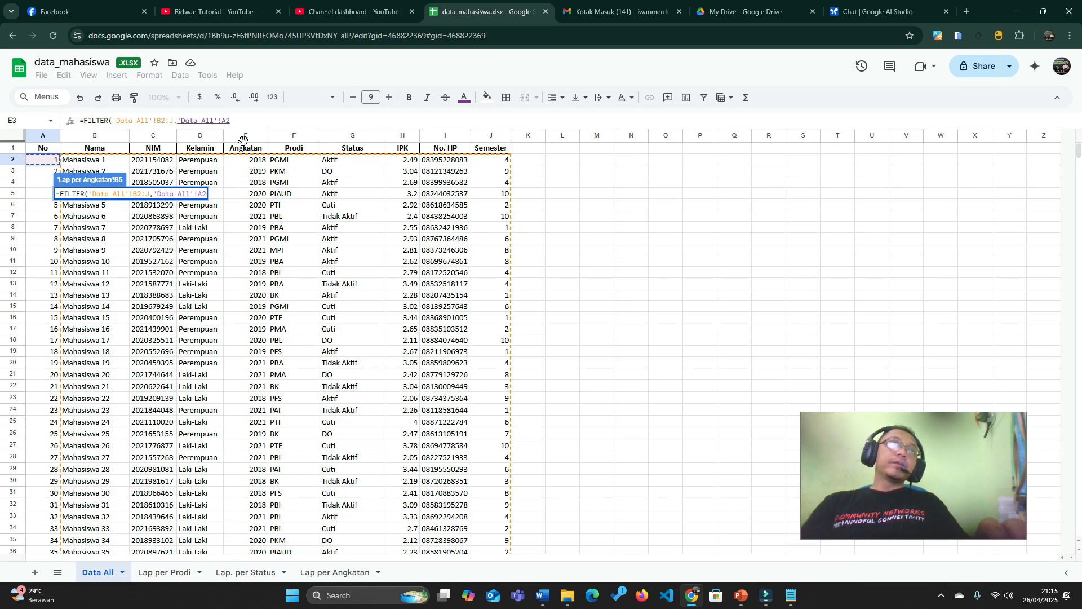
pyautogui.click(228, 122)
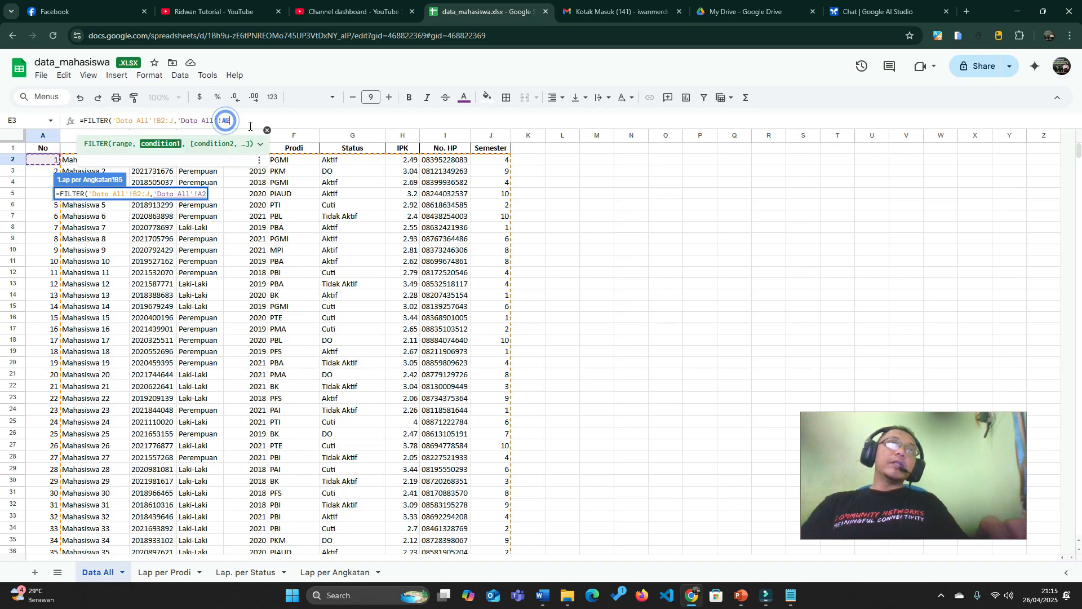
pyautogui.press('BackSpace')
pyautogui.write('E2')
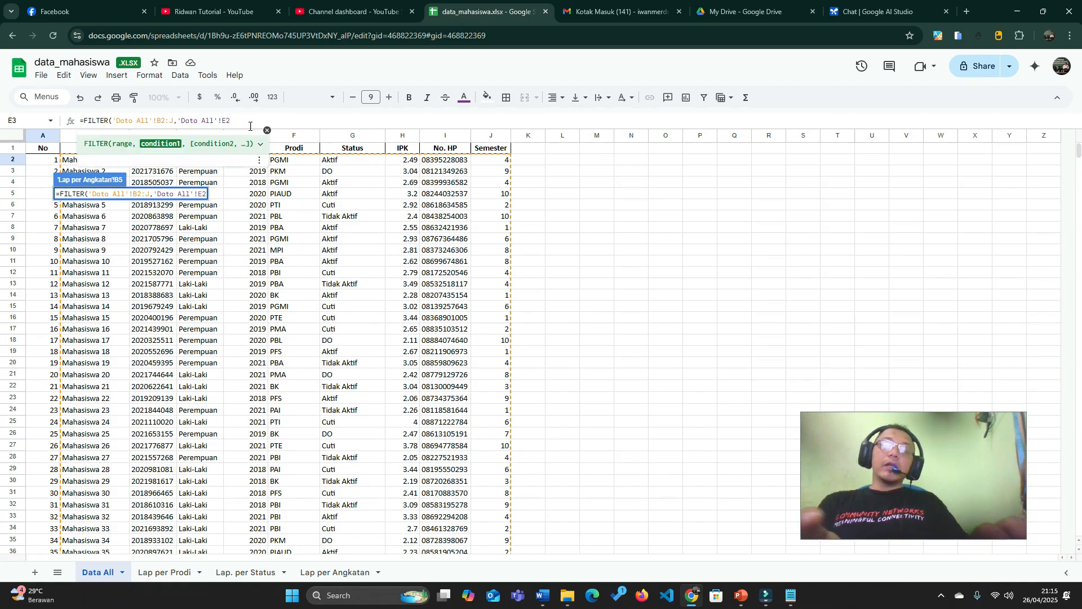
pyautogui.write(':E')
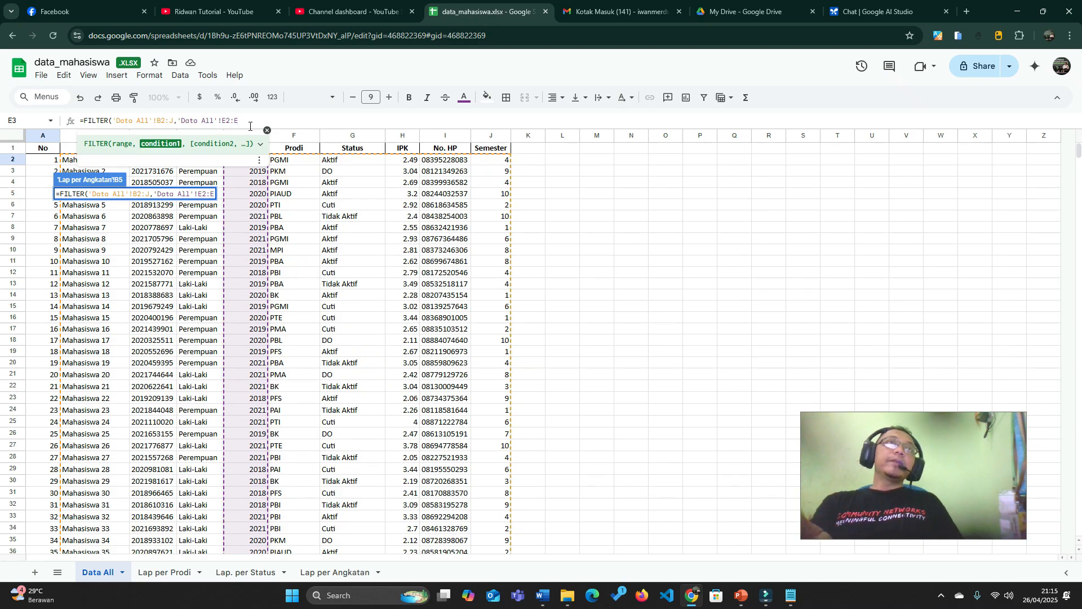
pyautogui.write('=')
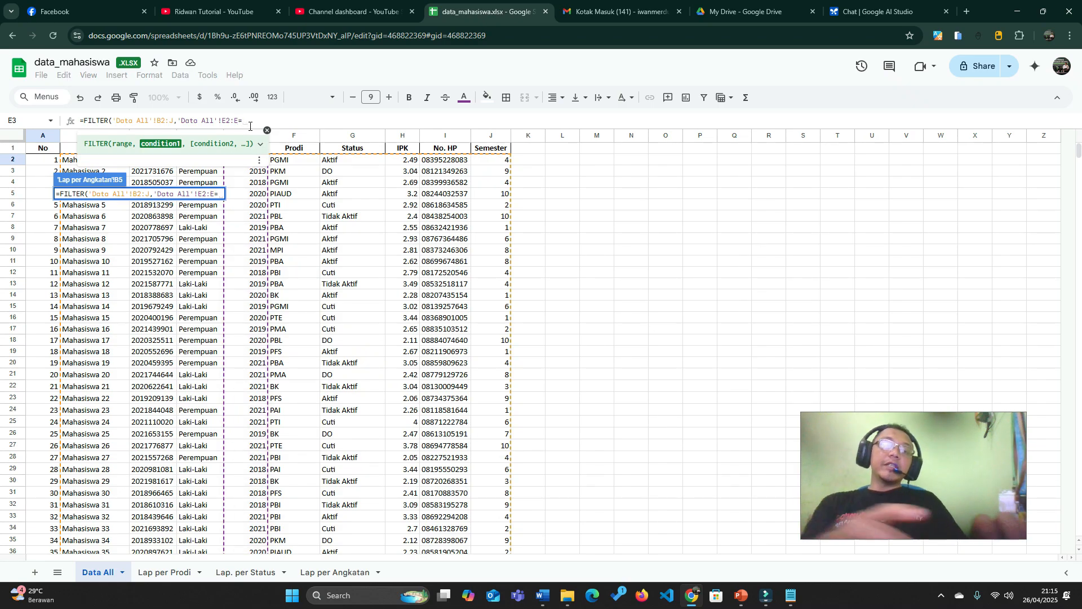
pyautogui.write('C1')
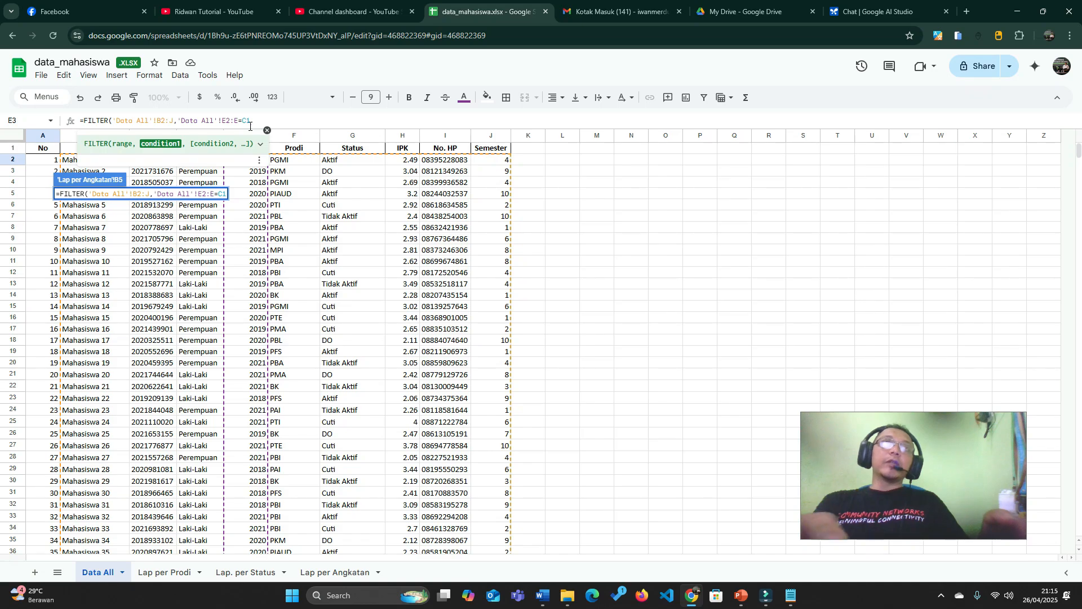
pyautogui.write(')')
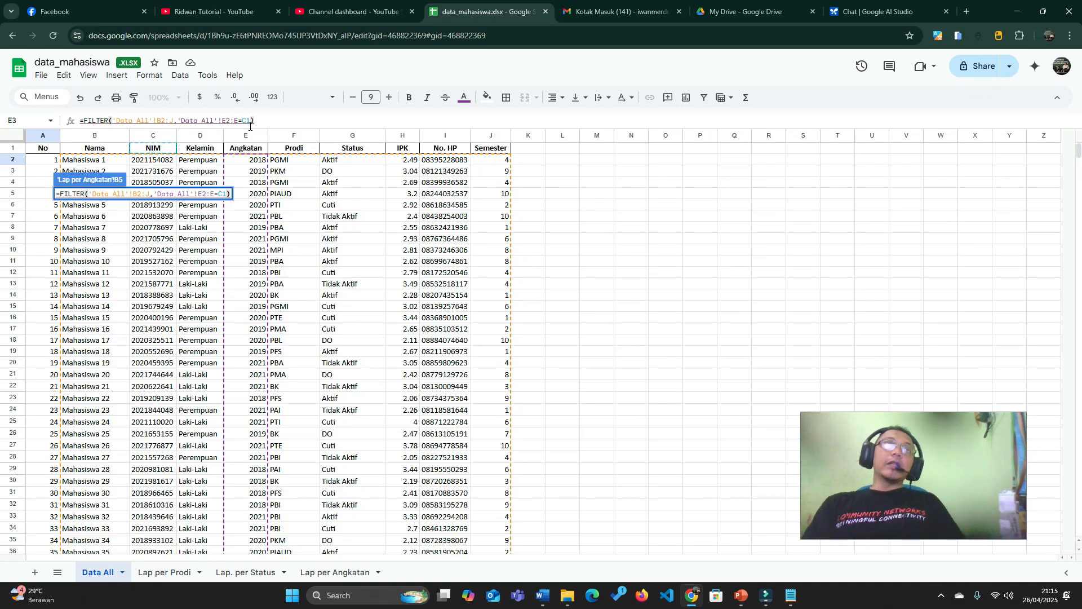
pyautogui.press('Return')
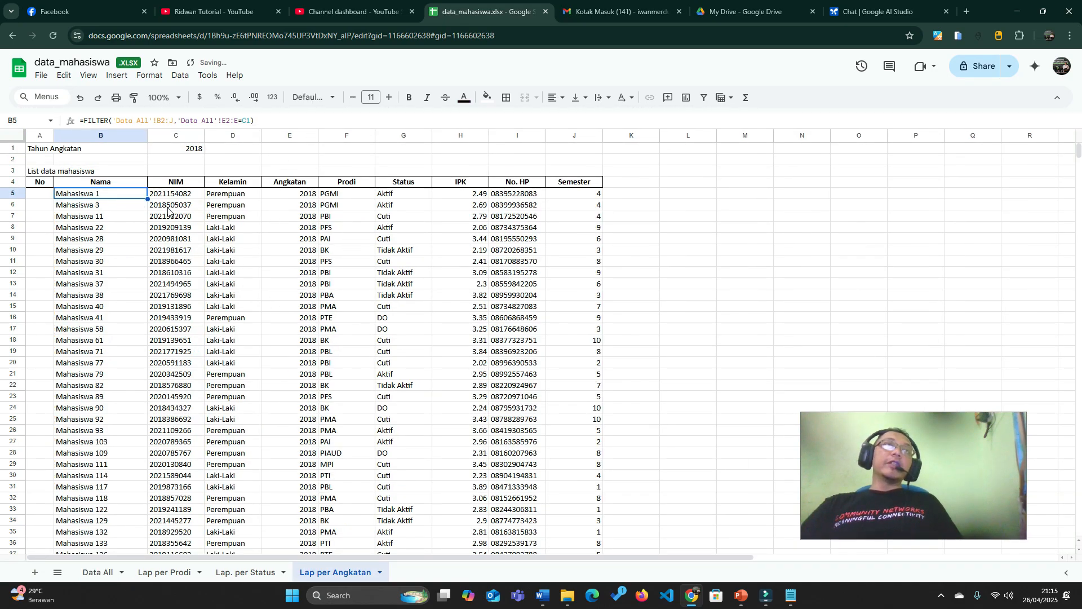
# Step: Examine the filtered student list down to its last row and check the Angkatan values against C1
pyautogui.click(202, 205)
pyautogui.click(119, 197)
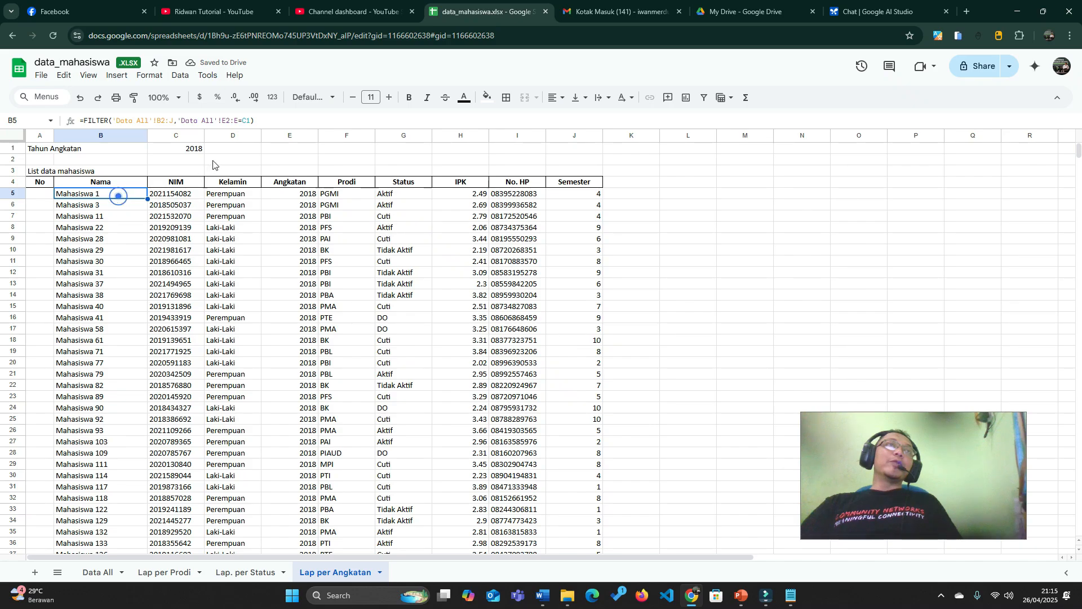
pyautogui.scroll(-20, 304, 203)
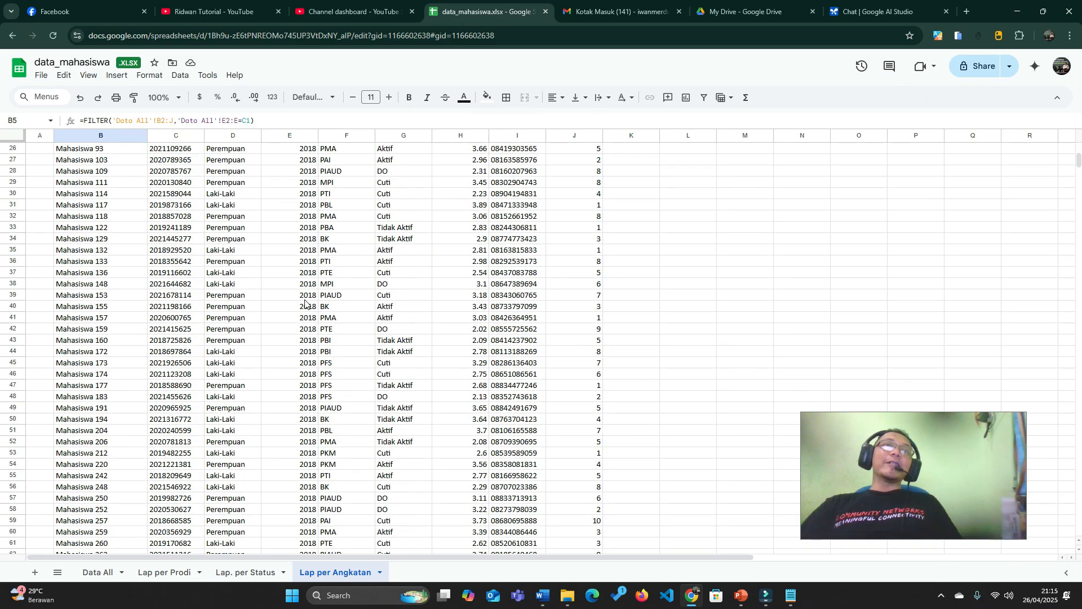
pyautogui.scroll(-2, 311, 309)
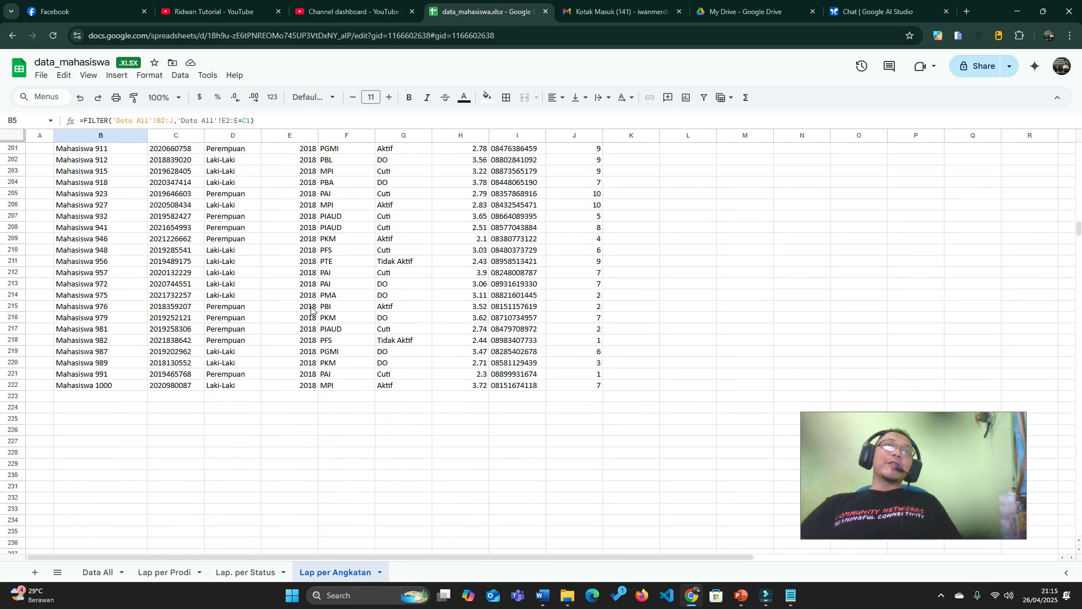
pyautogui.scroll(20, 311, 309)
pyautogui.scroll(5, 310, 309)
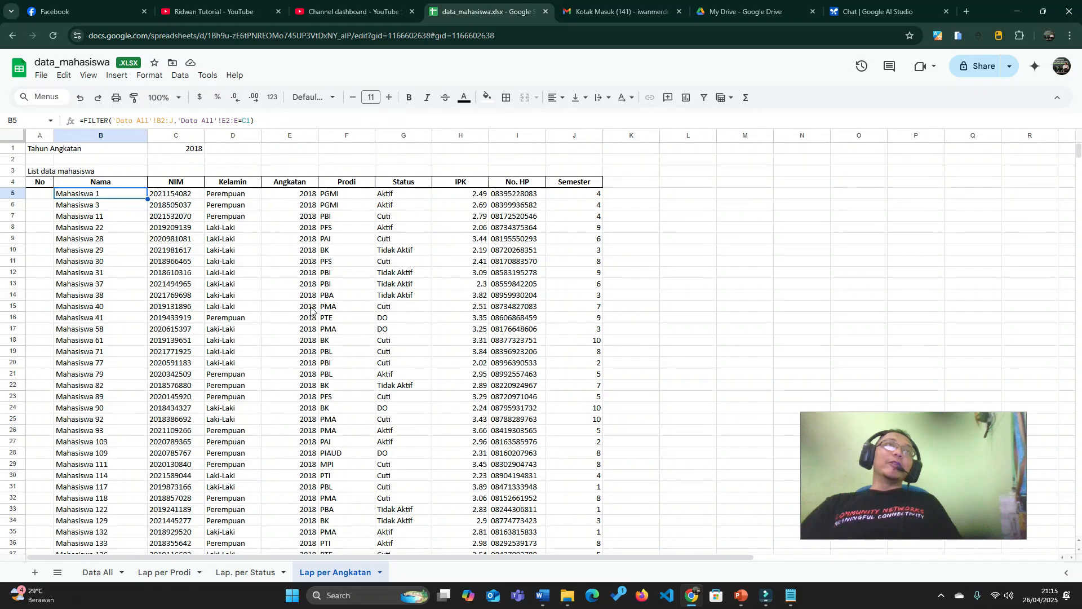
# Step: Test the filter by setting the Tahun Angkatan value in C1 to 2019 and then to 2020
pyautogui.click(189, 151)
pyautogui.write('2019')
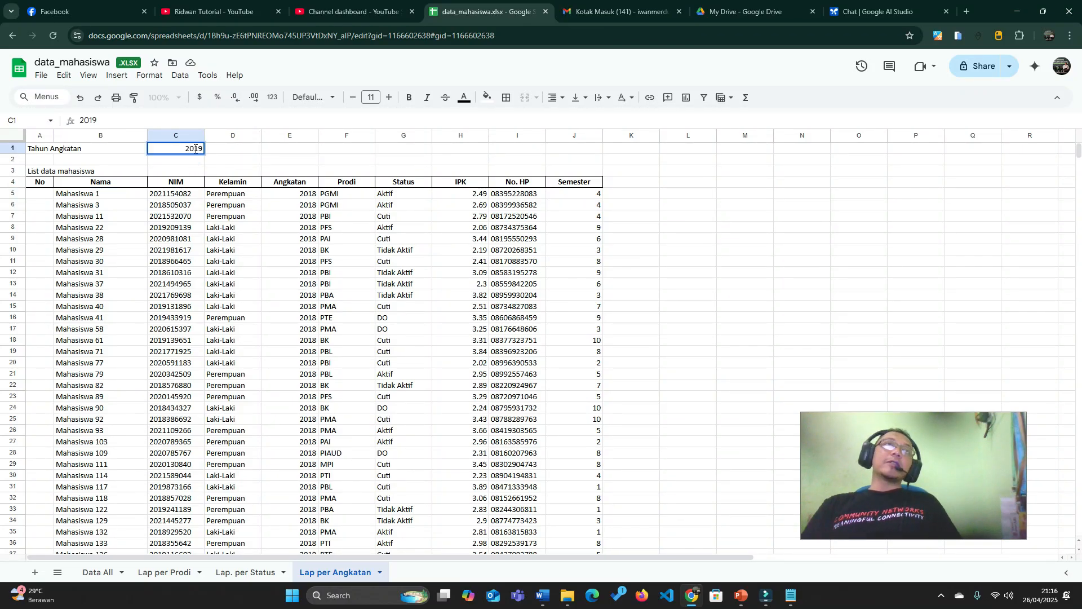
pyautogui.press('Return')
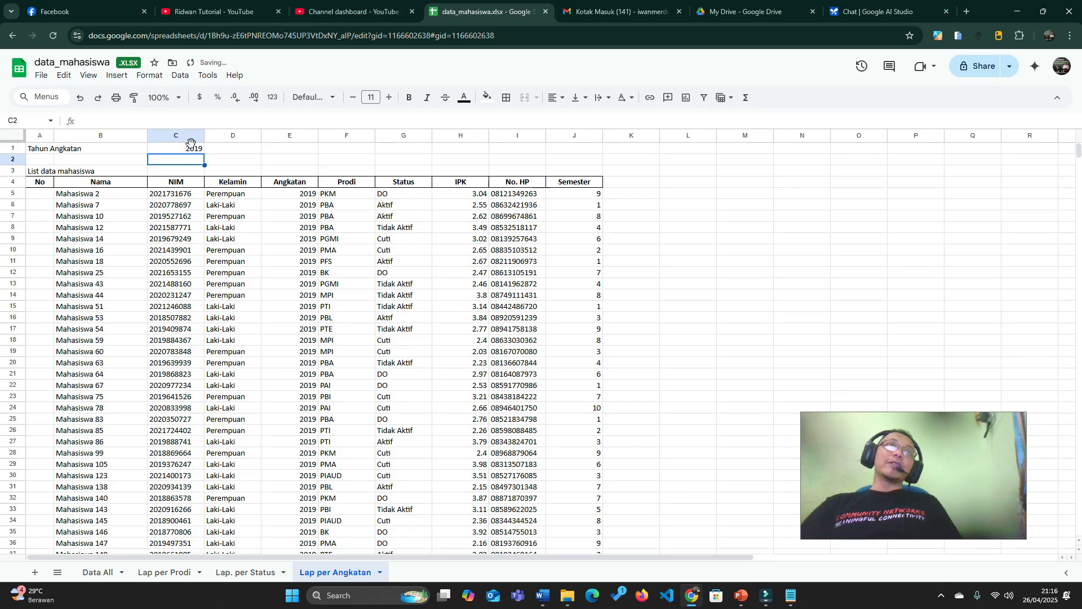
pyautogui.click(194, 148)
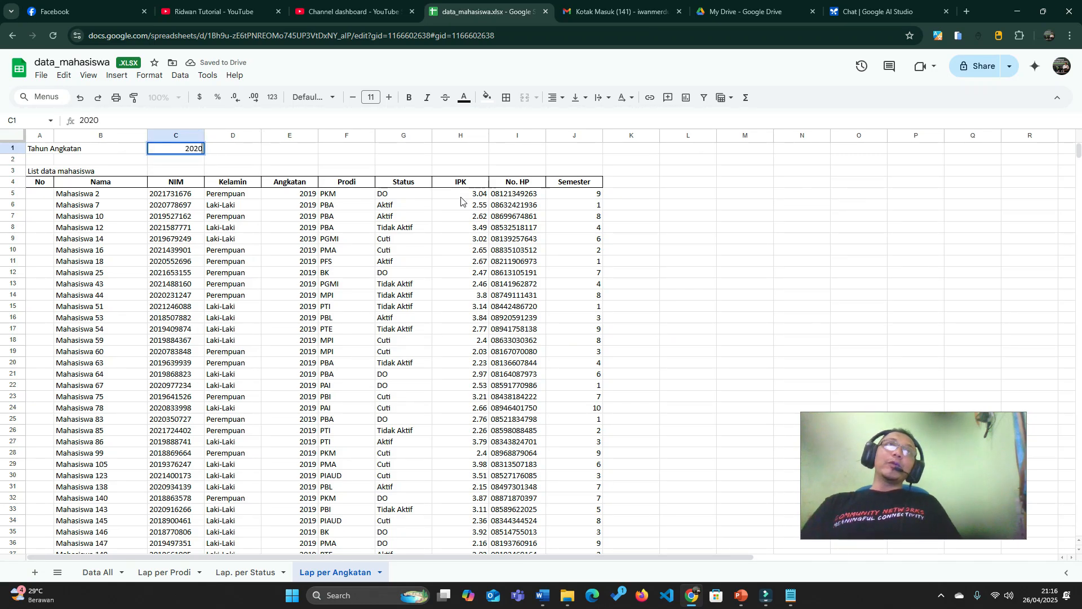
pyautogui.press('Return')
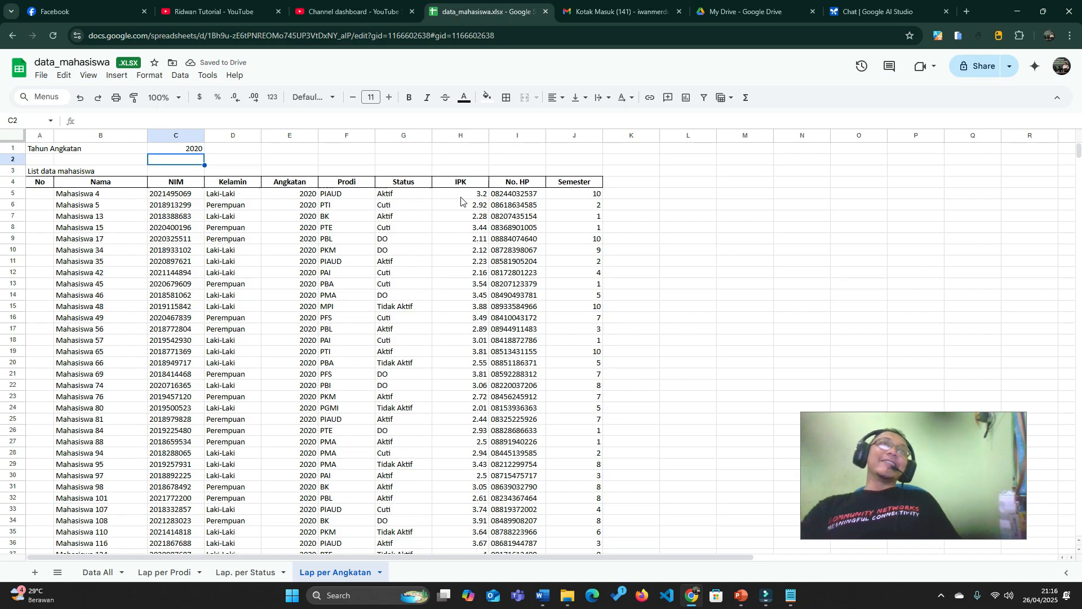
# Step: Review the filtered student list and the FILTER formula in B5, and look through the Data All, Lap per Prodi and Lap. per Status sheets
pyautogui.click(237, 205)
pyautogui.scroll(-10, 259, 244)
pyautogui.scroll(-20, 258, 244)
pyautogui.scroll(20, 255, 249)
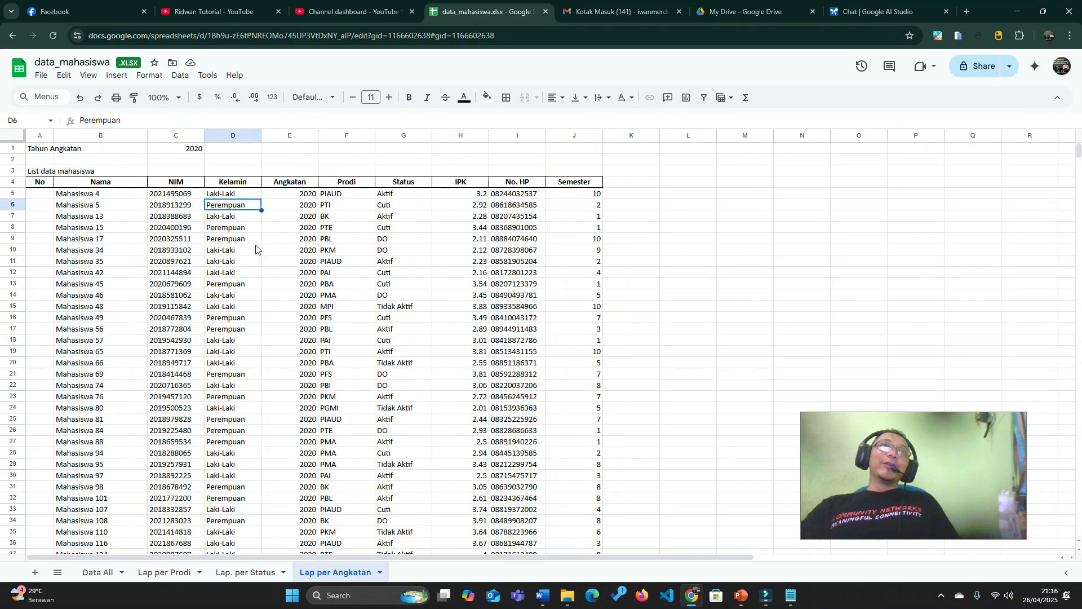
pyautogui.click(657, 227)
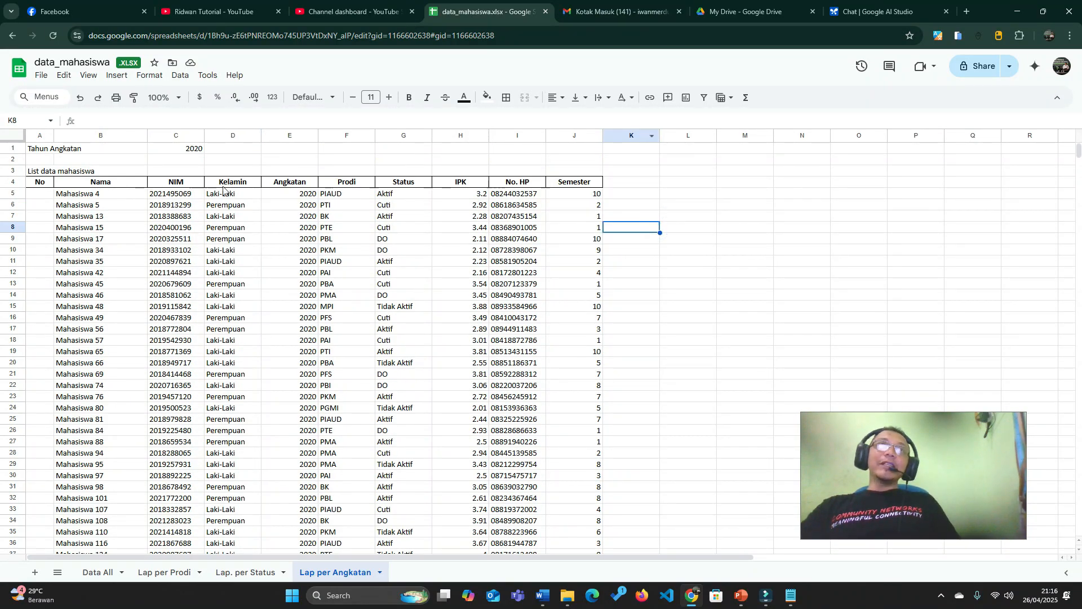
pyautogui.click(91, 194)
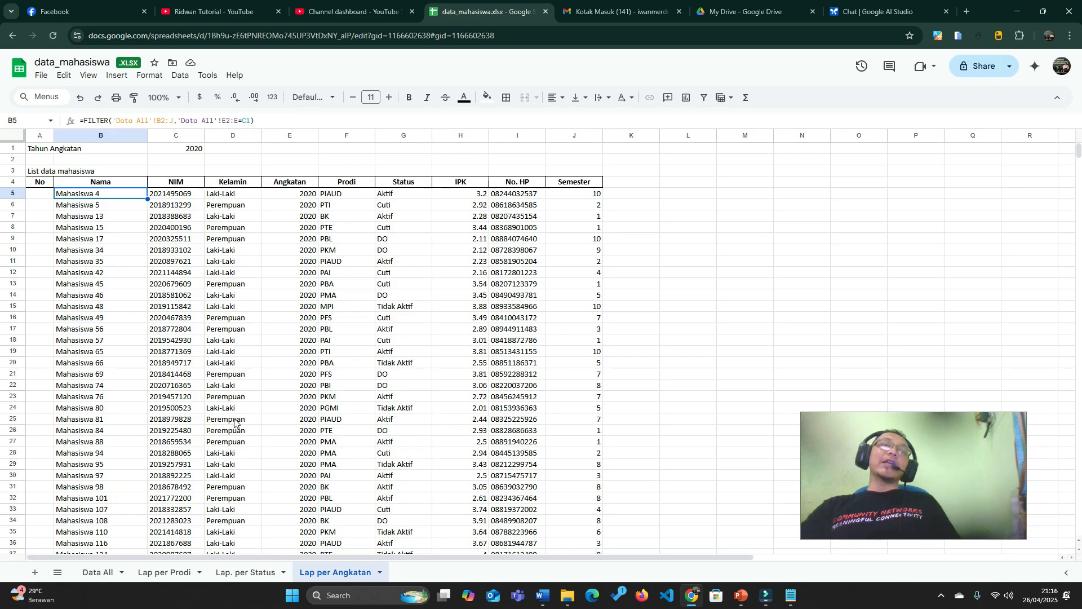
pyautogui.click(98, 573)
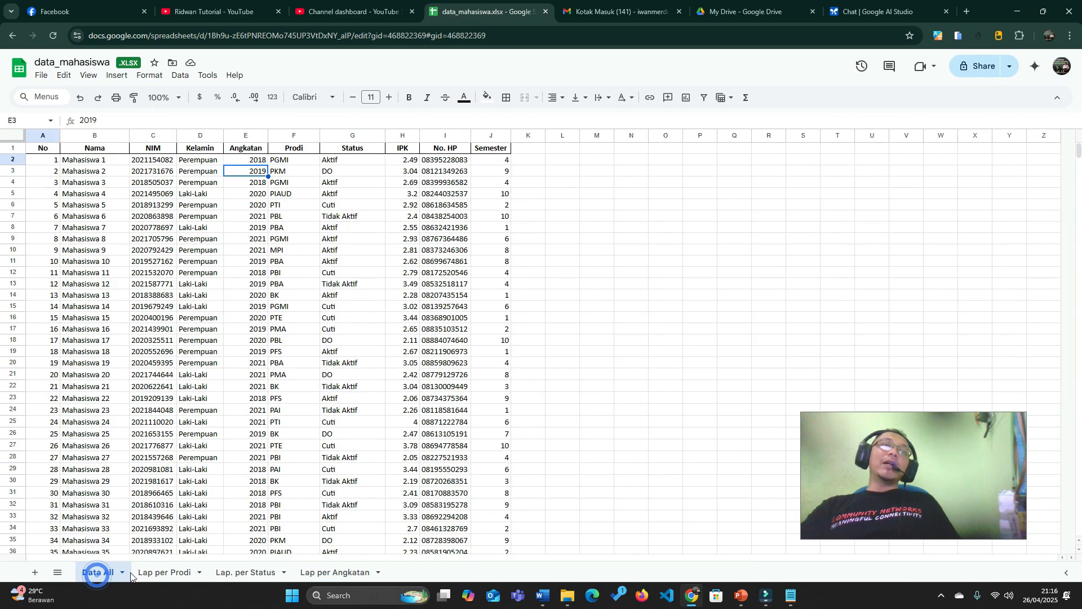
pyautogui.click(156, 572)
pyautogui.click(260, 572)
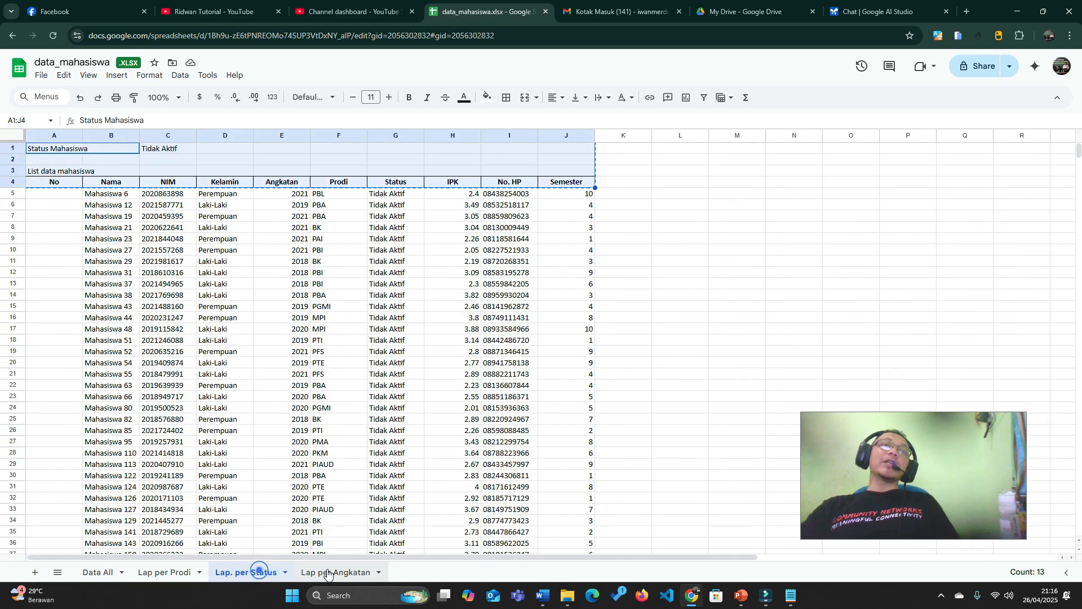
pyautogui.click(333, 573)
pyautogui.click(687, 215)
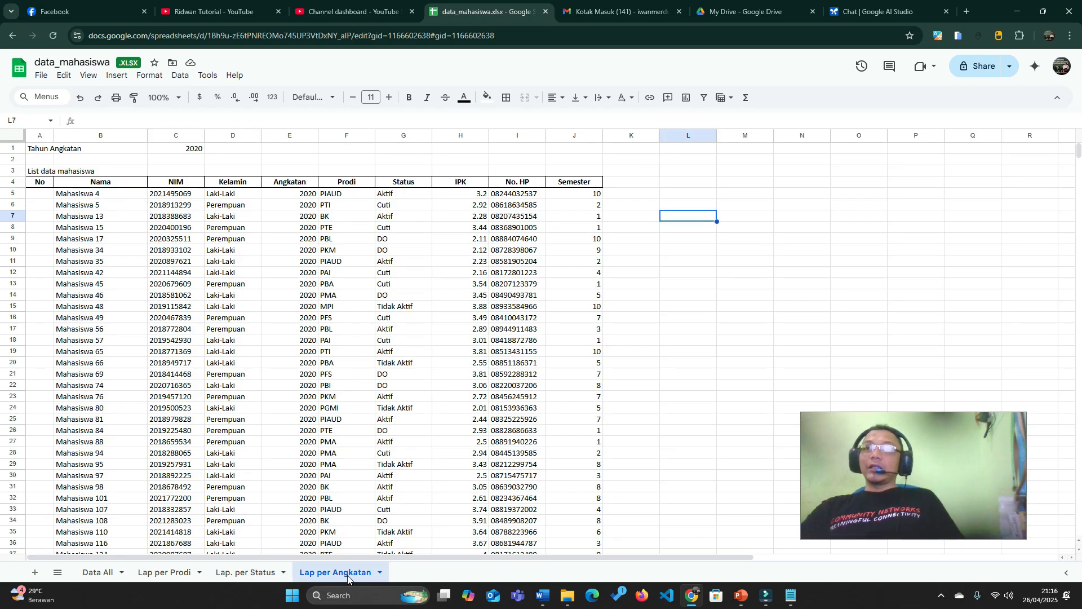
# Step: Switch to the PowerPoint slide "Kasus" to check which reports are required, and return to the spreadsheet in Chrome
pyautogui.click(741, 595)
pyautogui.click(313, 438)
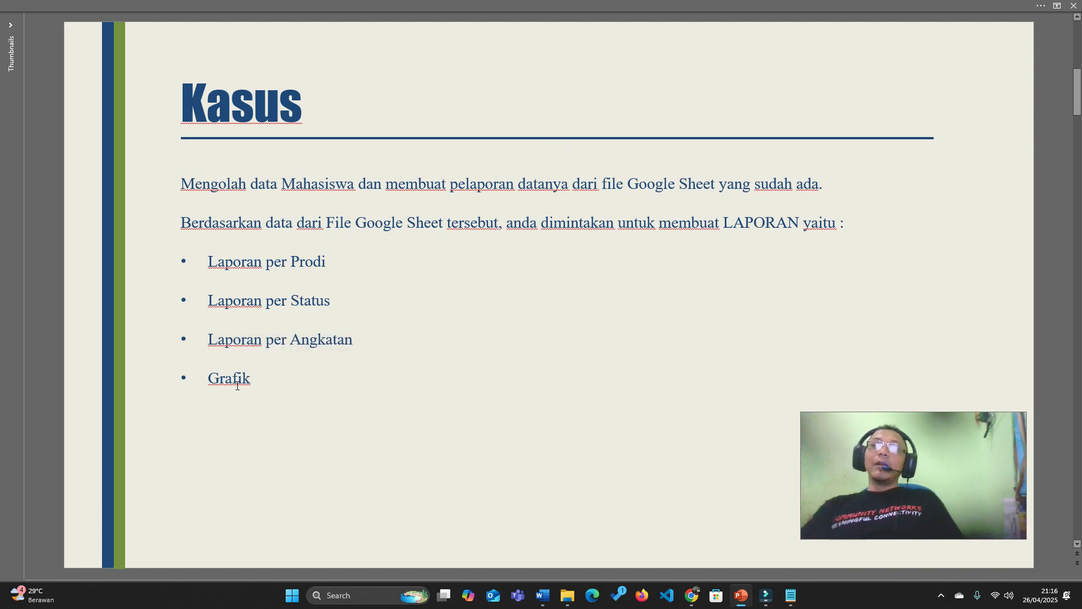
pyautogui.click(692, 595)
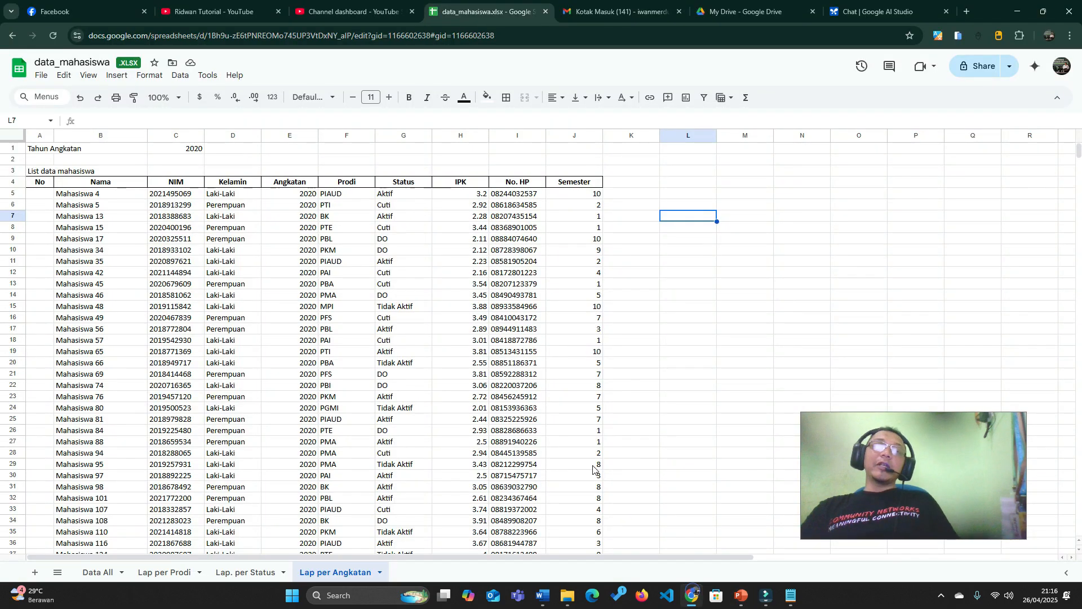
# Step: Add a new sheet and name it "Grafik per prodi"
pyautogui.click(34, 571)
pyautogui.doubleClick(413, 572)
pyautogui.write('Grafik per prodi')
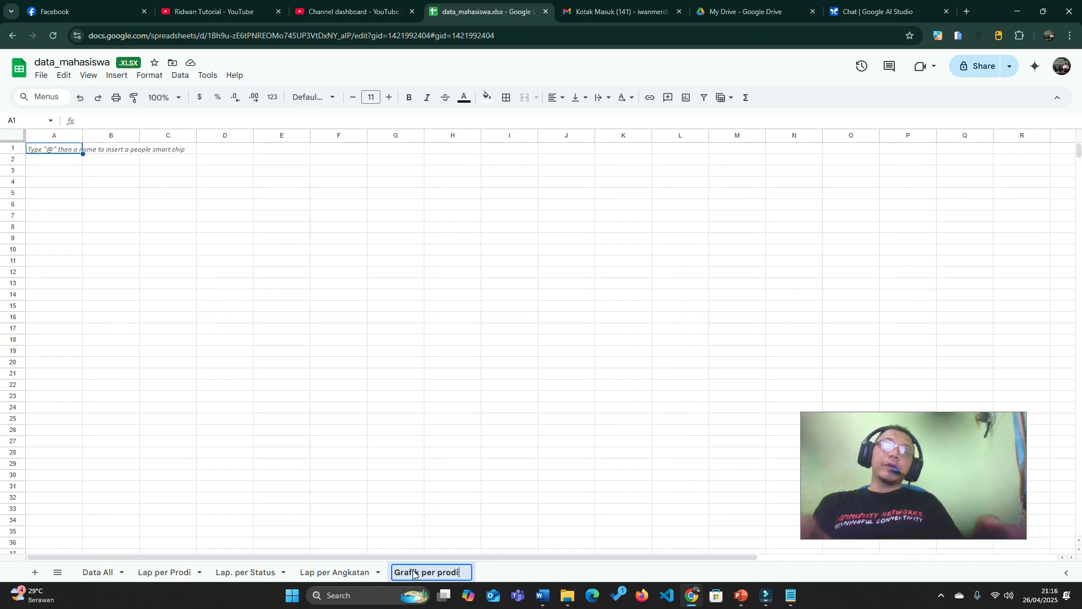
pyautogui.press('Return')
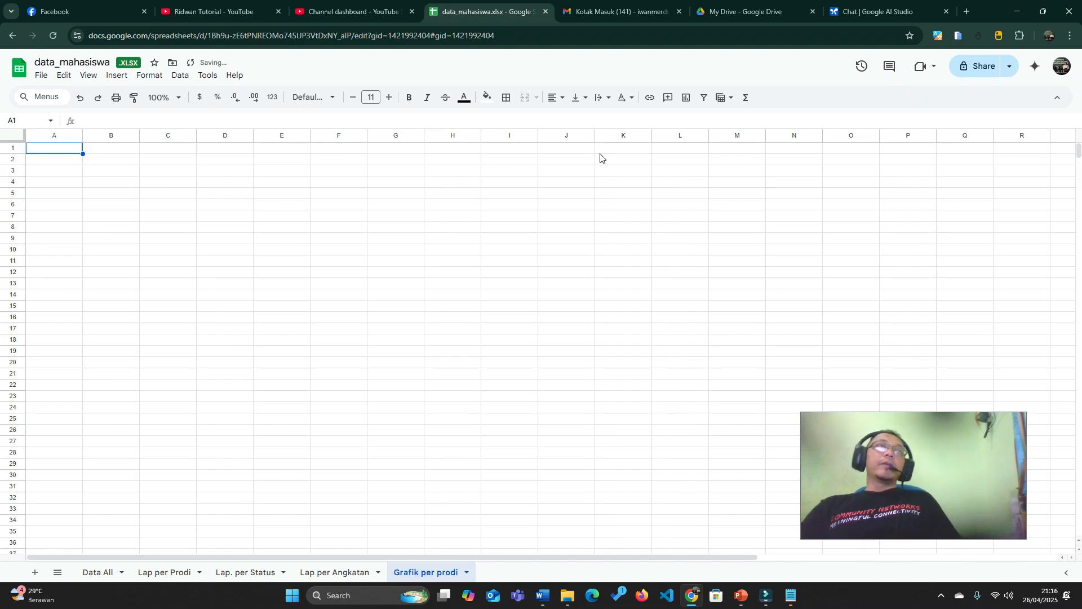
# Step: Enter the headers No, nama Prodi and Jumlah Mahasiswa in A3:C3 and adjust the widths of columns A to C
pyautogui.click(64, 171)
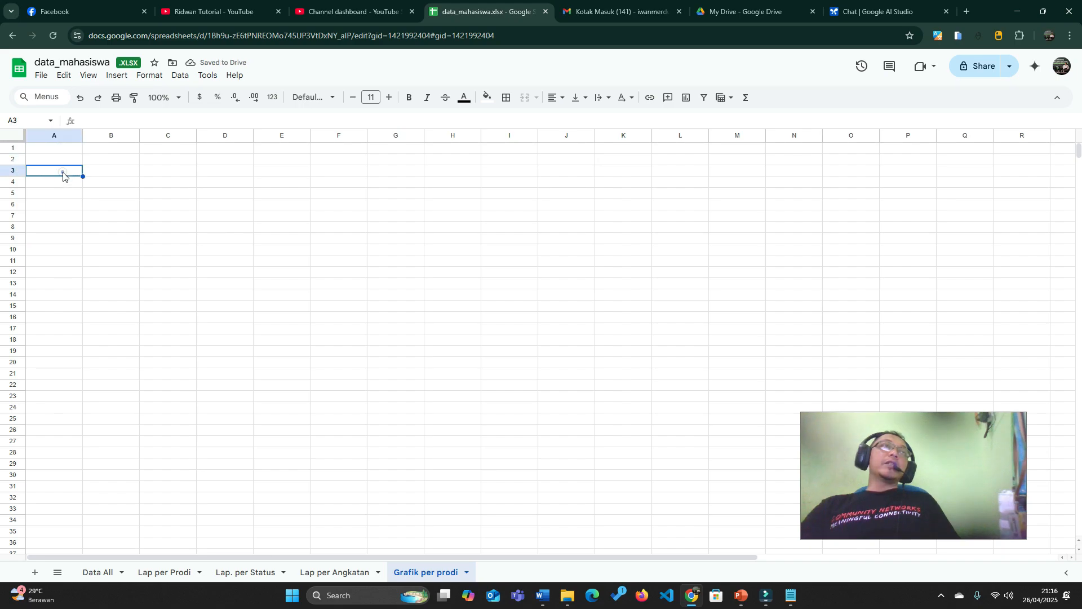
pyautogui.write('No')
pyautogui.press('Tab')
pyautogui.write('nama Prodi')
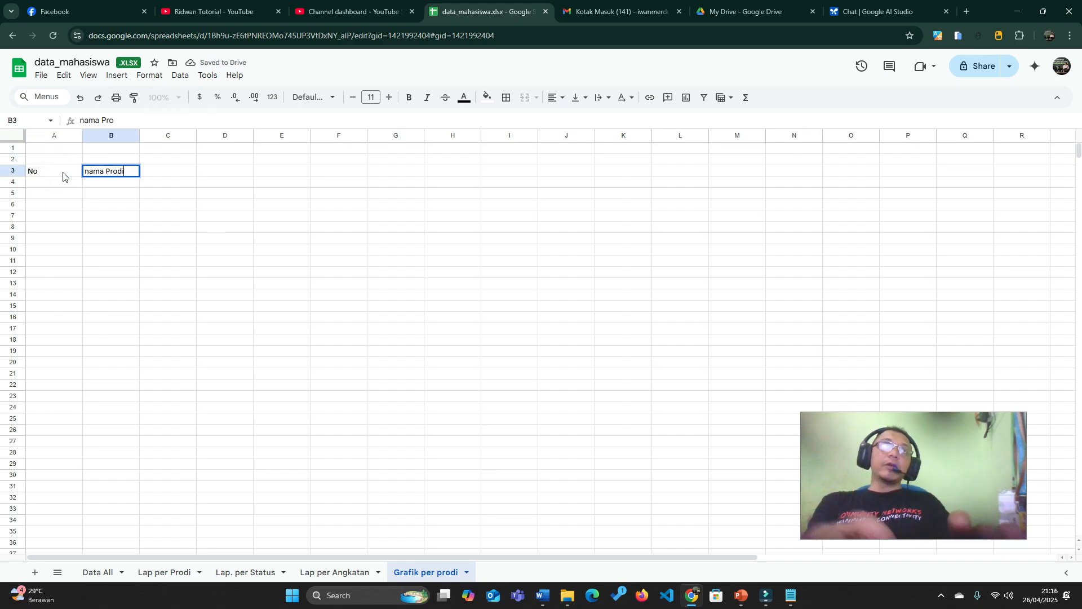
pyautogui.press('Tab')
pyautogui.write('Jumlah Mahasiswa')
pyautogui.press('Return')
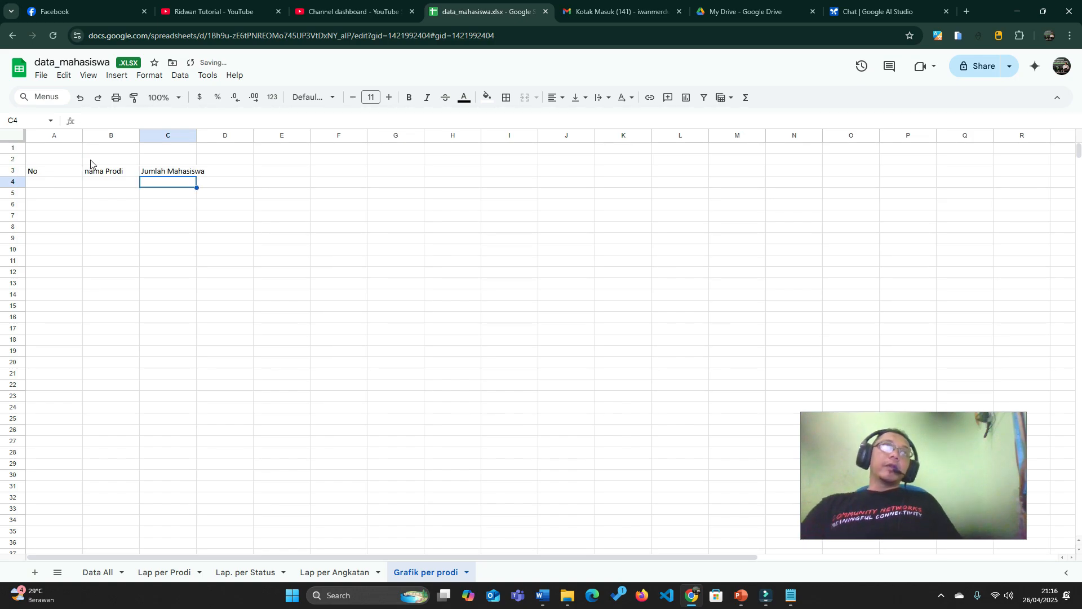
pyautogui.moveTo(83, 135); pyautogui.dragTo(248, 135)
# Step: Merge each of the three header cells vertically across rows 3 and 4: A3:A4, B3:B4 and C3:C4
pyautogui.moveTo(34, 171); pyautogui.dragTo(38, 183)
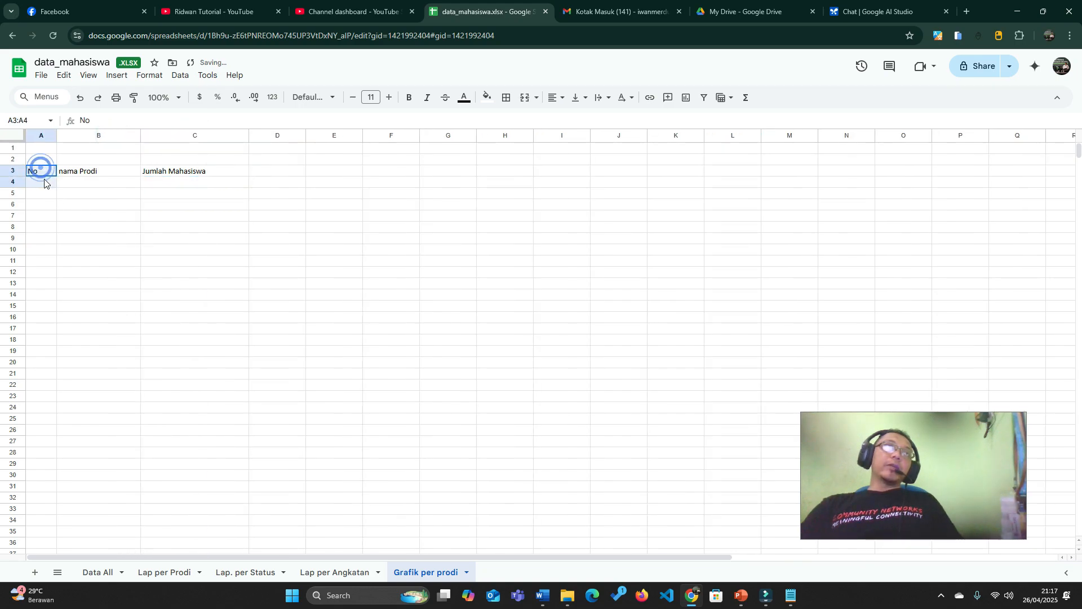
pyautogui.click(524, 97)
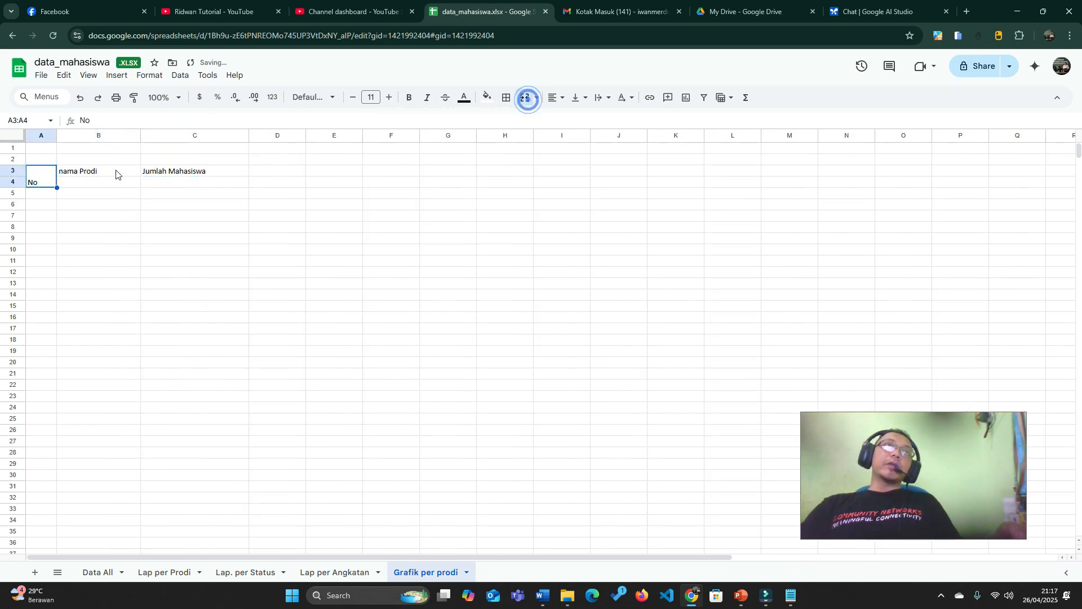
pyautogui.moveTo(116, 170); pyautogui.dragTo(116, 181)
pyautogui.click(524, 97)
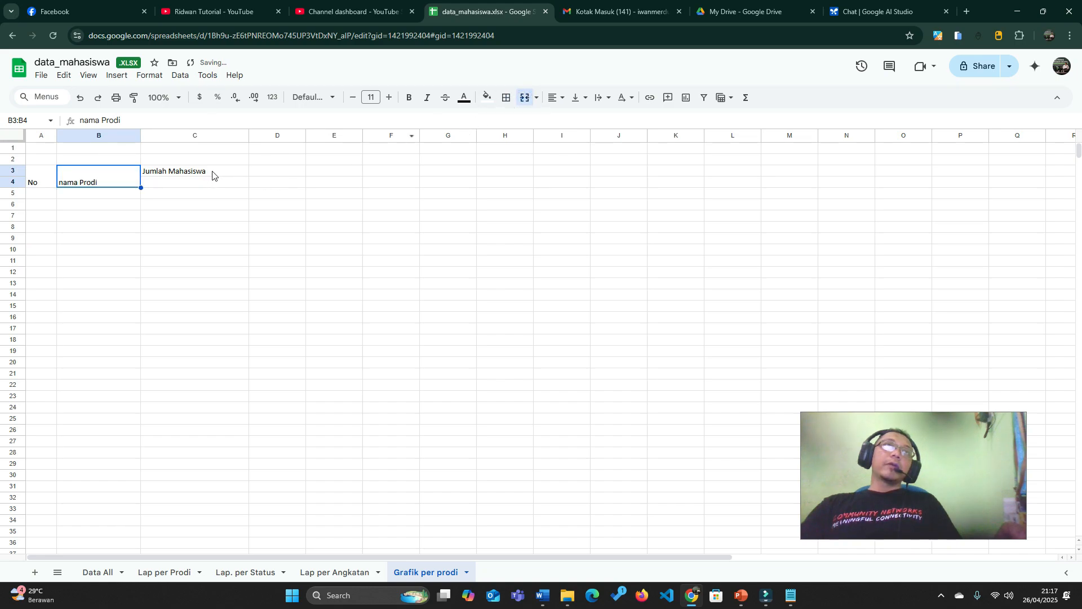
pyautogui.moveTo(212, 172); pyautogui.dragTo(213, 182)
pyautogui.click(524, 97)
pyautogui.click(519, 225)
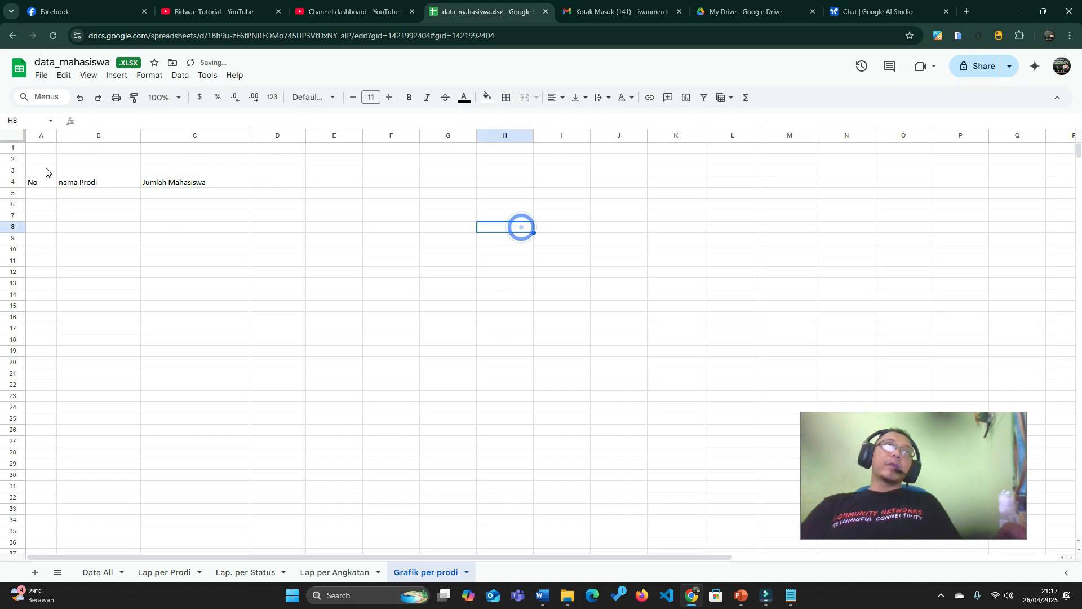
# Step: Apply all borders to the header range A3:C4 and align its text vertically to the middle
pyautogui.moveTo(41, 169); pyautogui.dragTo(217, 183)
pyautogui.click(507, 98)
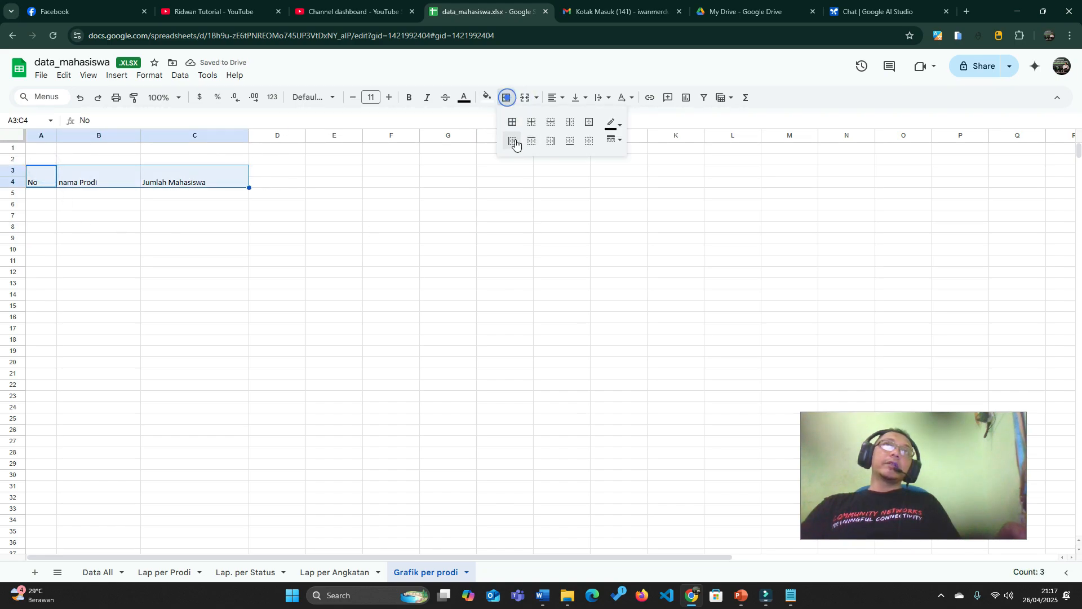
pyautogui.click(511, 121)
pyautogui.click(580, 98)
pyautogui.click(596, 116)
pyautogui.click(468, 215)
# Step: Make the header text in A3:C4 bold
pyautogui.moveTo(43, 176); pyautogui.dragTo(215, 180)
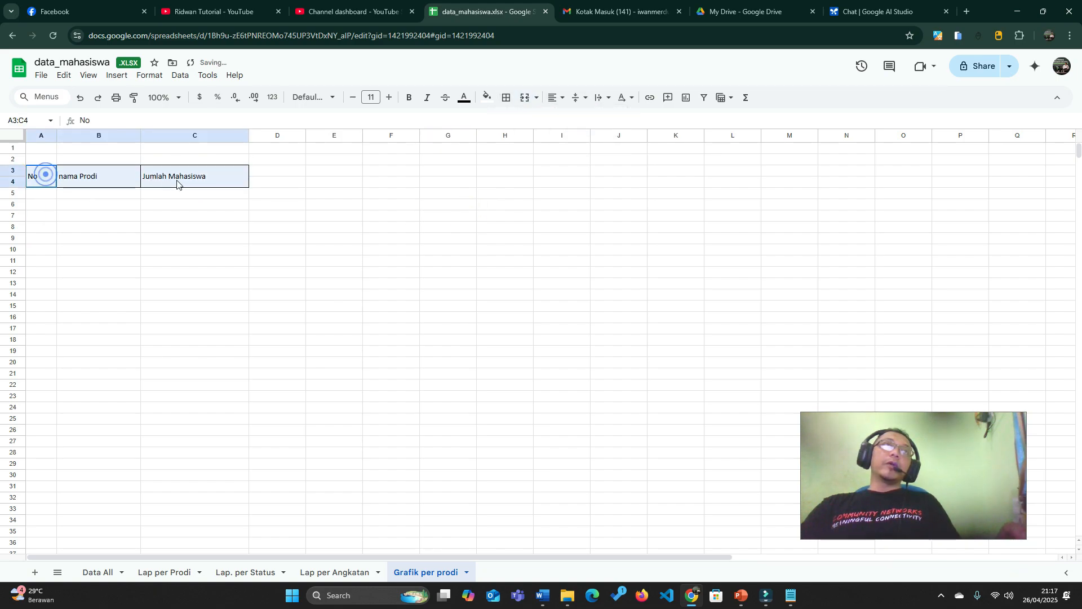
pyautogui.click(410, 98)
pyautogui.click(463, 273)
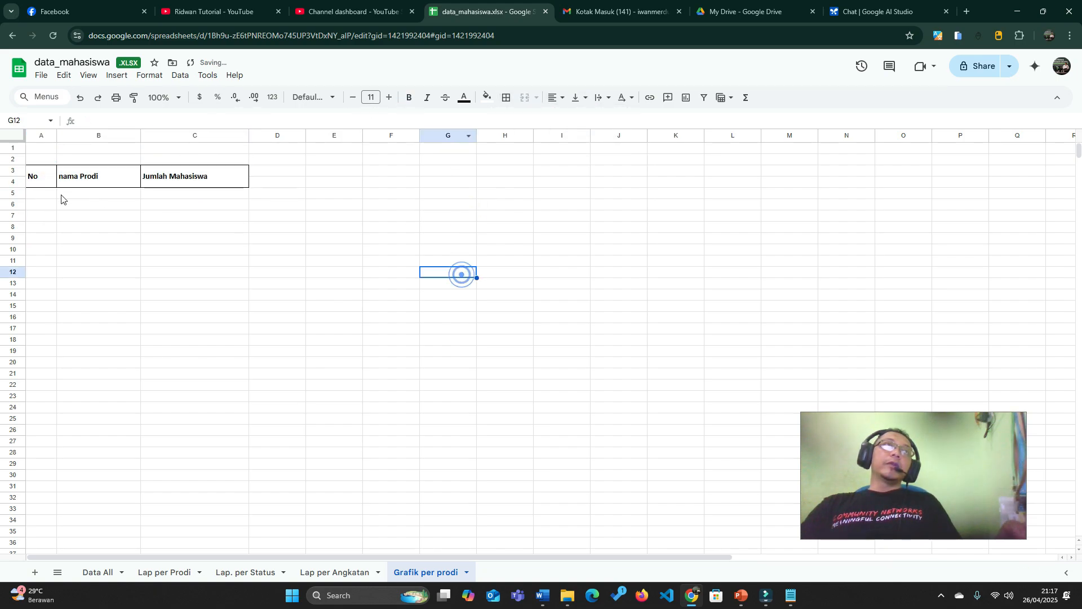
# Step: Fill the No column from 1 to 13 in A5:A17 by extending the series 1, 2, and clear the surplus number in A18
pyautogui.click(41, 196)
pyautogui.click(105, 195)
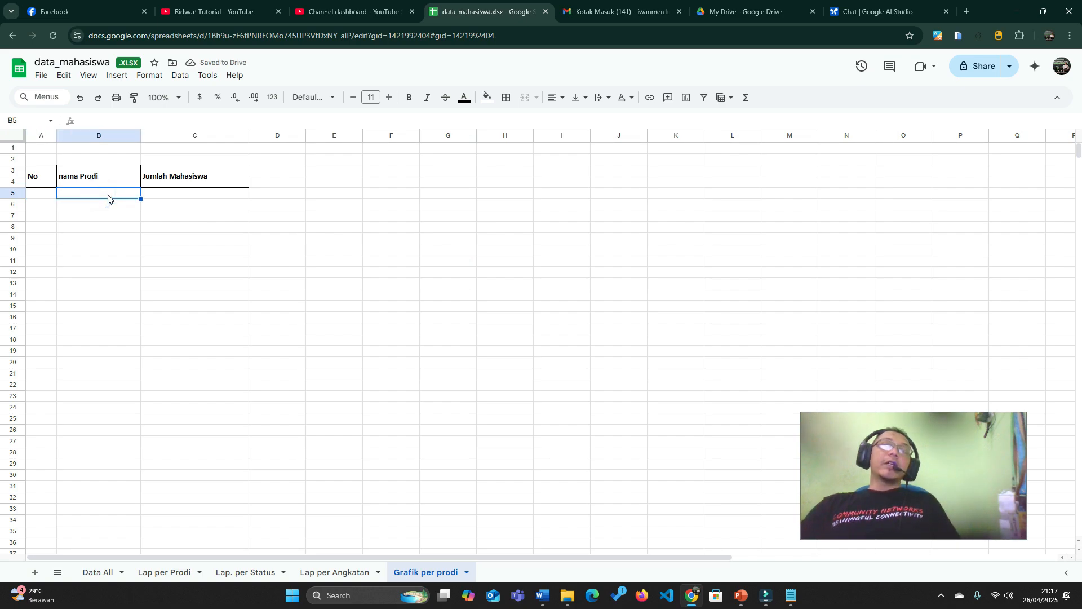
pyautogui.click(39, 194)
pyautogui.write('1')
pyautogui.press('Return')
pyautogui.write('2')
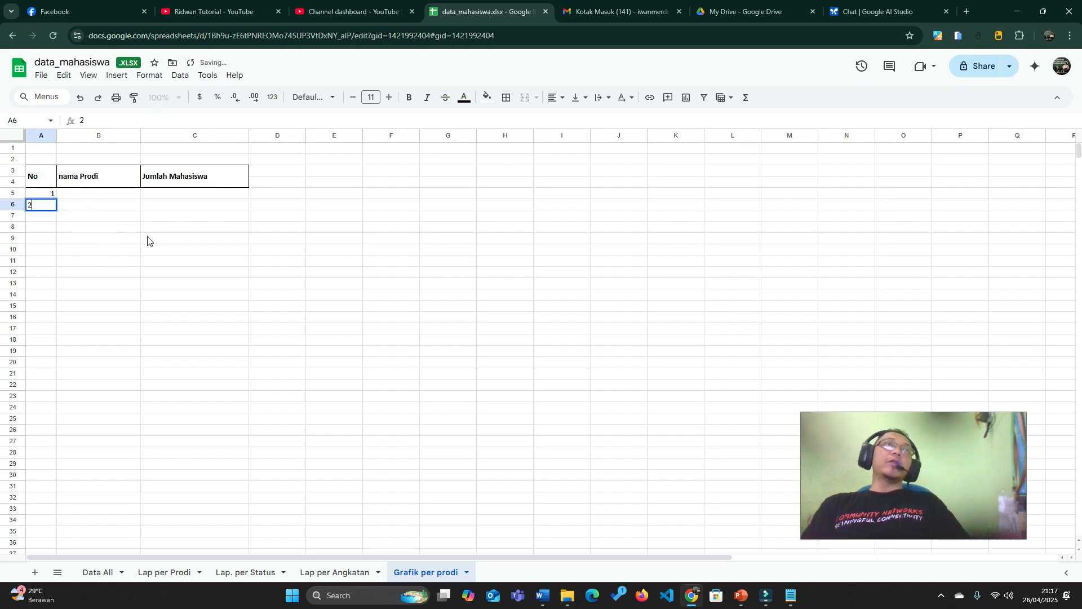
pyautogui.hotkey('shift', 'Up')
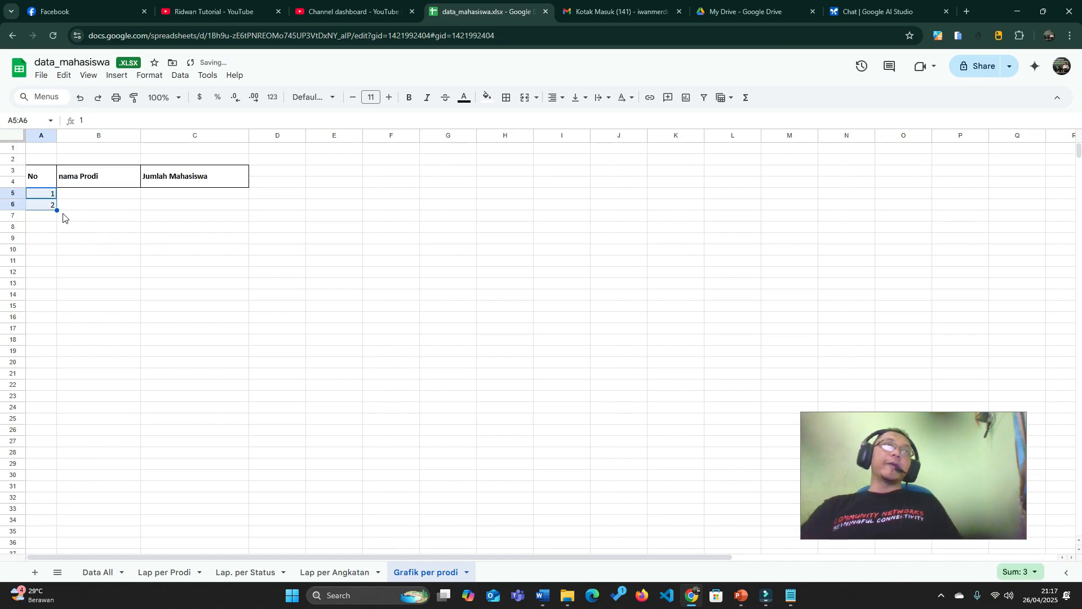
pyautogui.moveTo(57, 211); pyautogui.dragTo(57, 344)
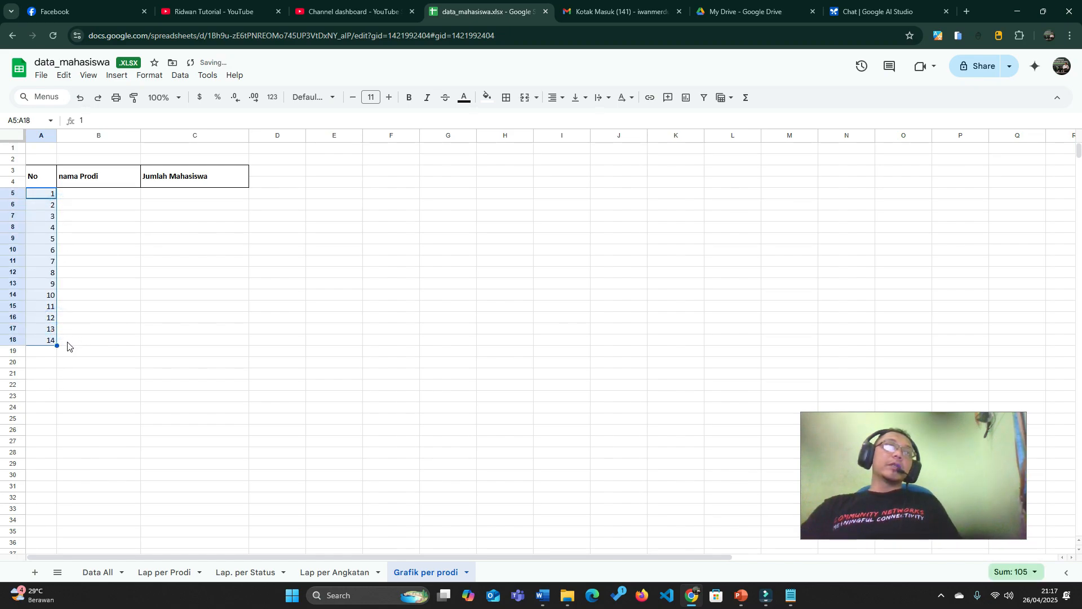
pyautogui.click(51, 340)
pyautogui.press('Delete')
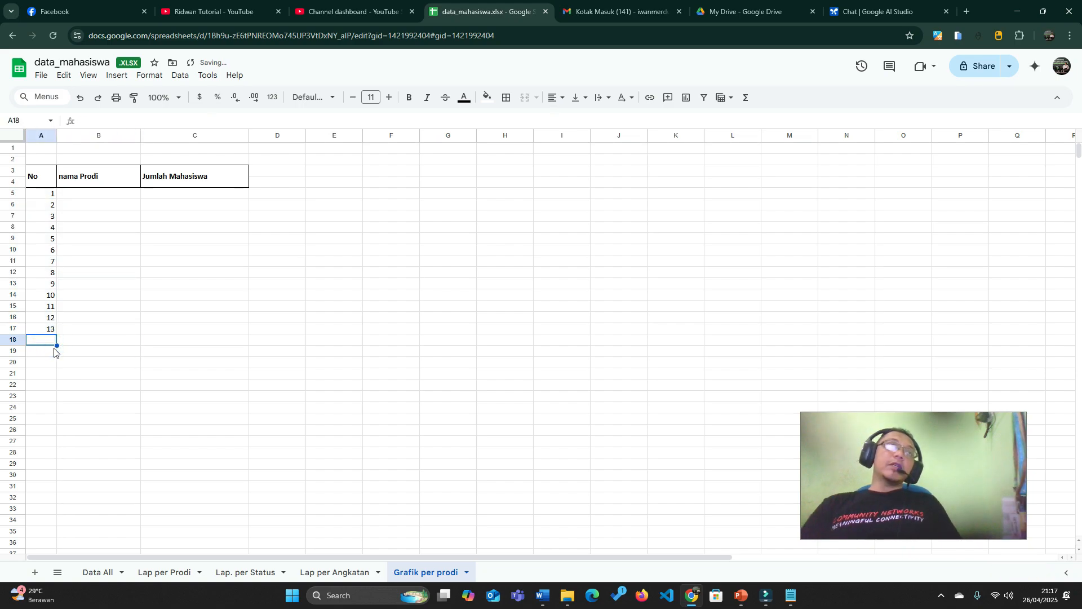
# Step: Enter the label "Total Jumlah" in B18 below the numbered rows
pyautogui.press('Right')
pyautogui.write('T')
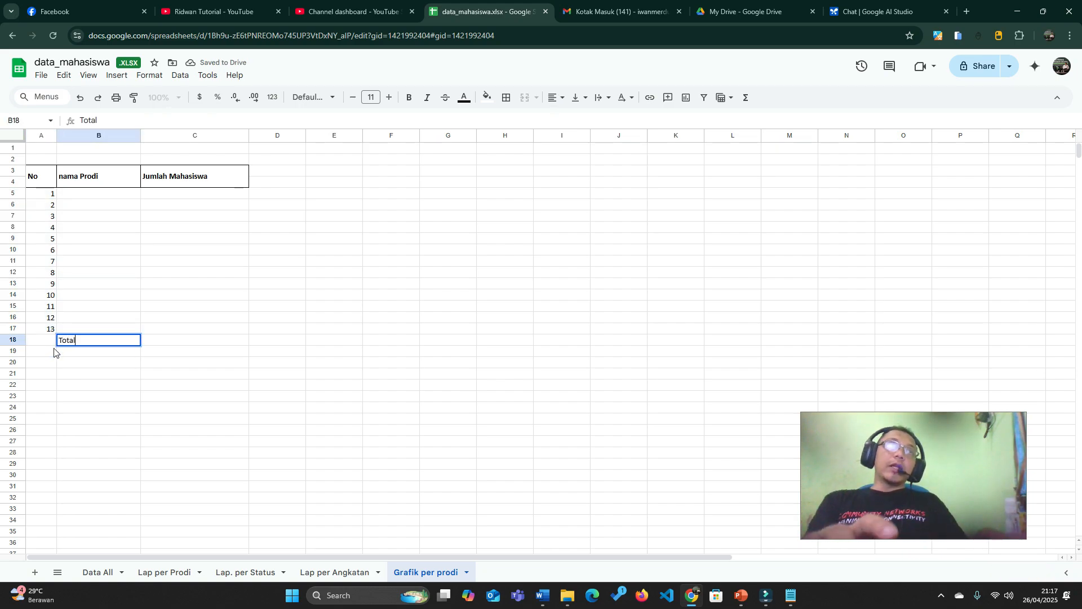
pyautogui.press('Tab')
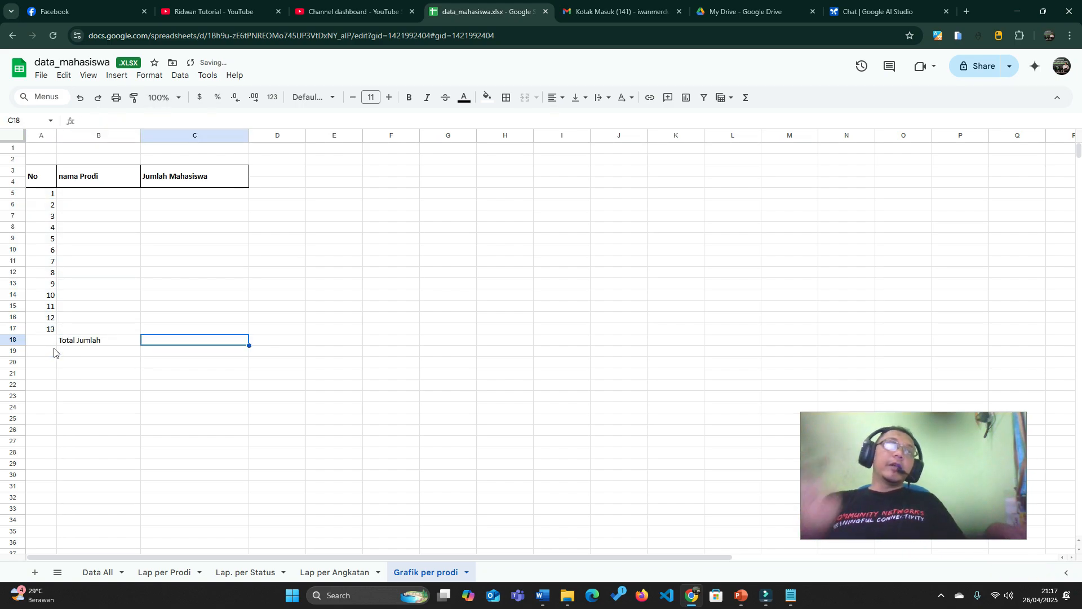
# Step: Apply all borders to the table range A3:C17
pyautogui.moveTo(102, 196); pyautogui.dragTo(200, 331)
pyautogui.click(193, 254)
pyautogui.moveTo(36, 181); pyautogui.dragTo(233, 327)
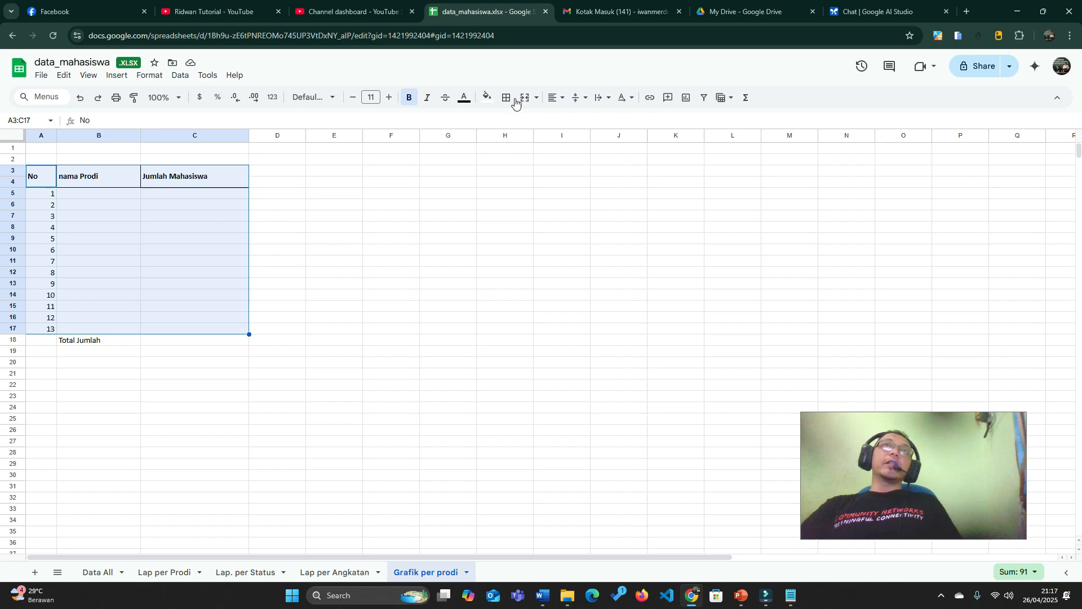
pyautogui.click(506, 97)
pyautogui.click(511, 120)
pyautogui.click(484, 332)
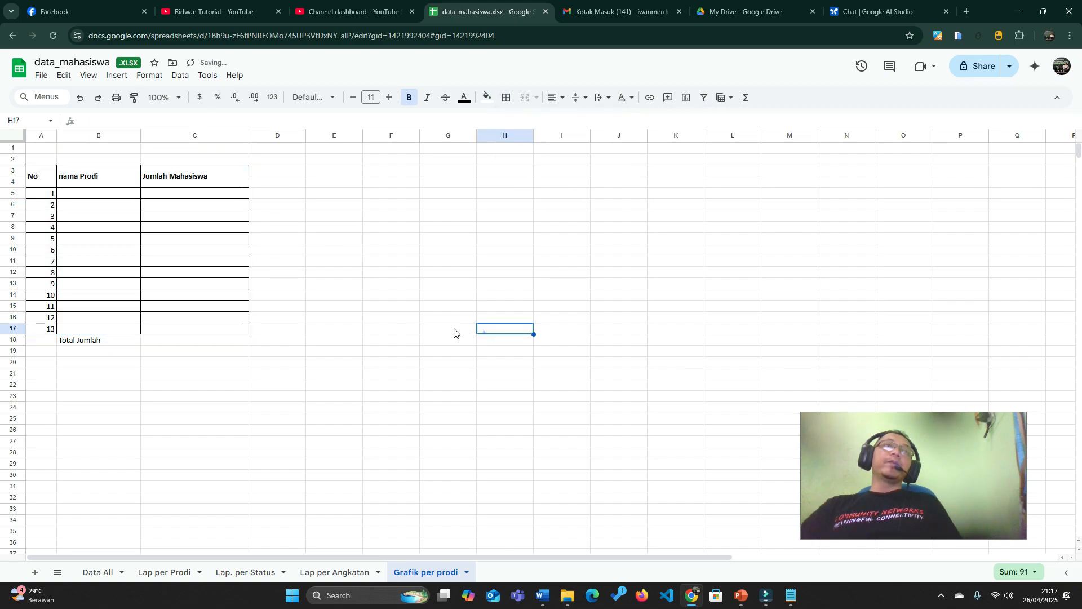
# Step: Enter the study programmes PIAUD, PTE, MPI, PBA, PTI, PBI and PFS in B5:B11 of the nama Prodi column
pyautogui.click(116, 193)
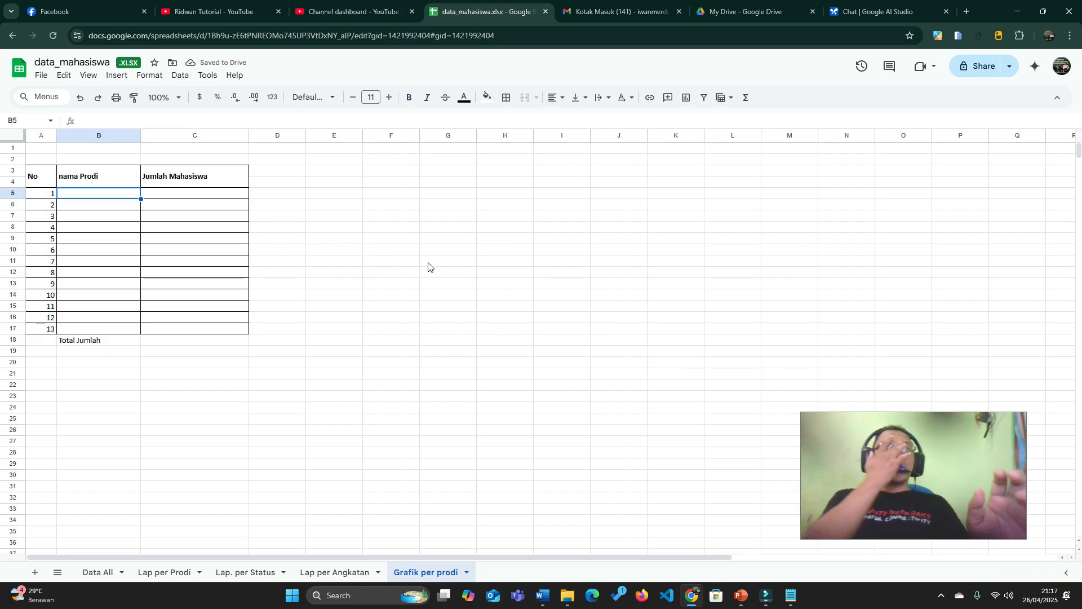
pyautogui.write('PIAU')
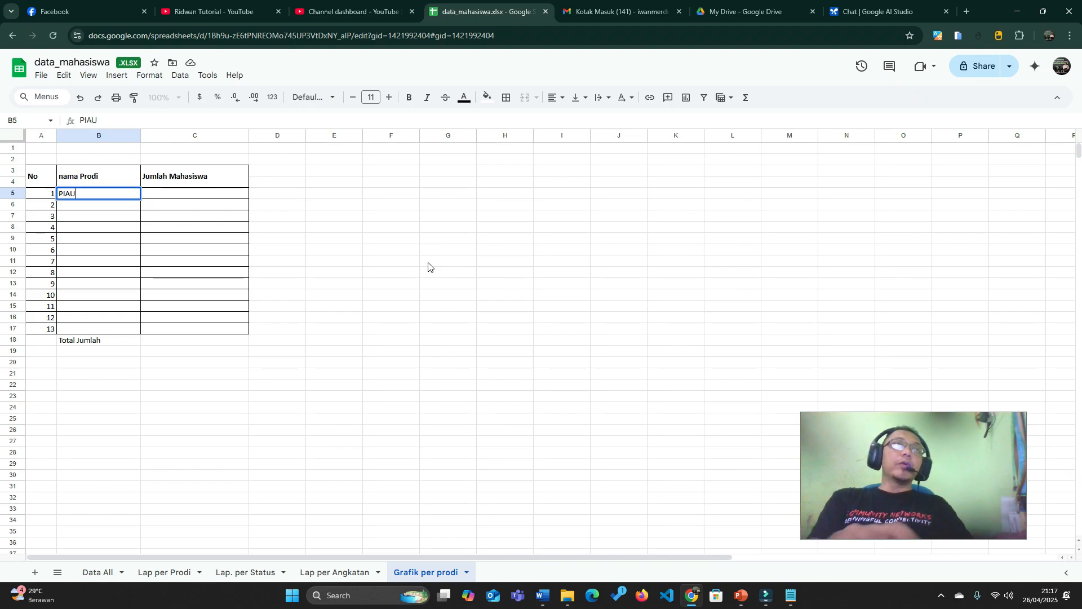
pyautogui.write('D')
pyautogui.press('Return')
pyautogui.write('PTE')
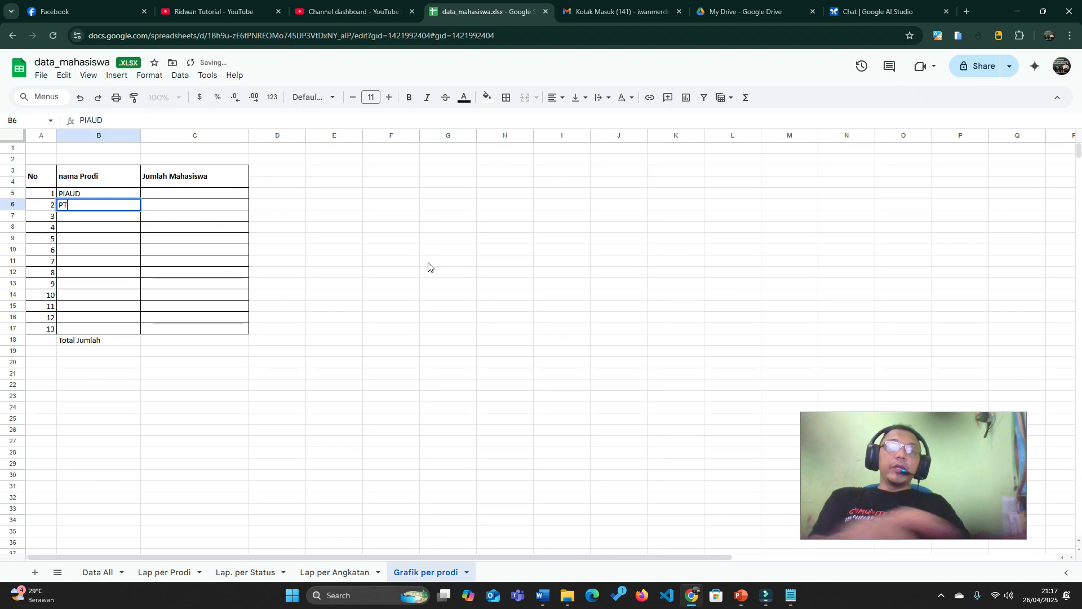
pyautogui.press('Return')
pyautogui.write('MPI')
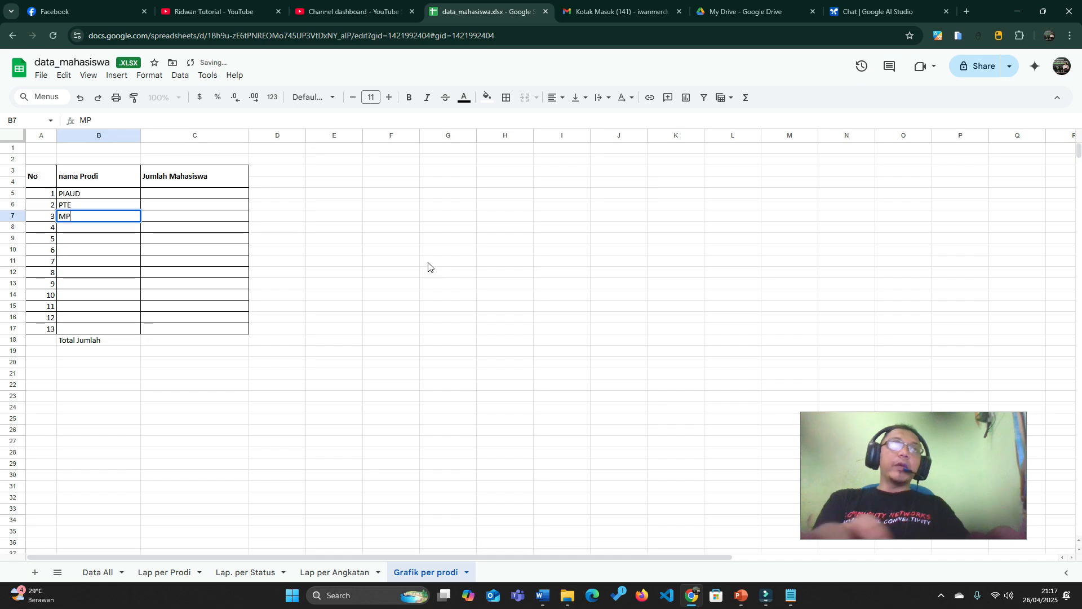
pyautogui.press('Return')
pyautogui.write('PBA')
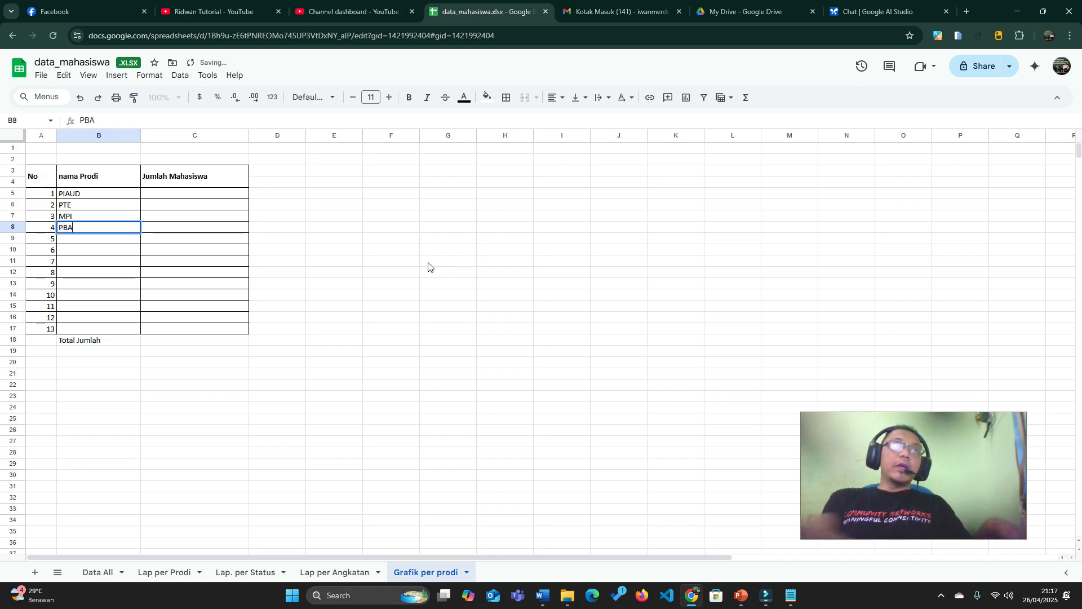
pyautogui.press('Return')
pyautogui.write('P')
pyautogui.press('Return')
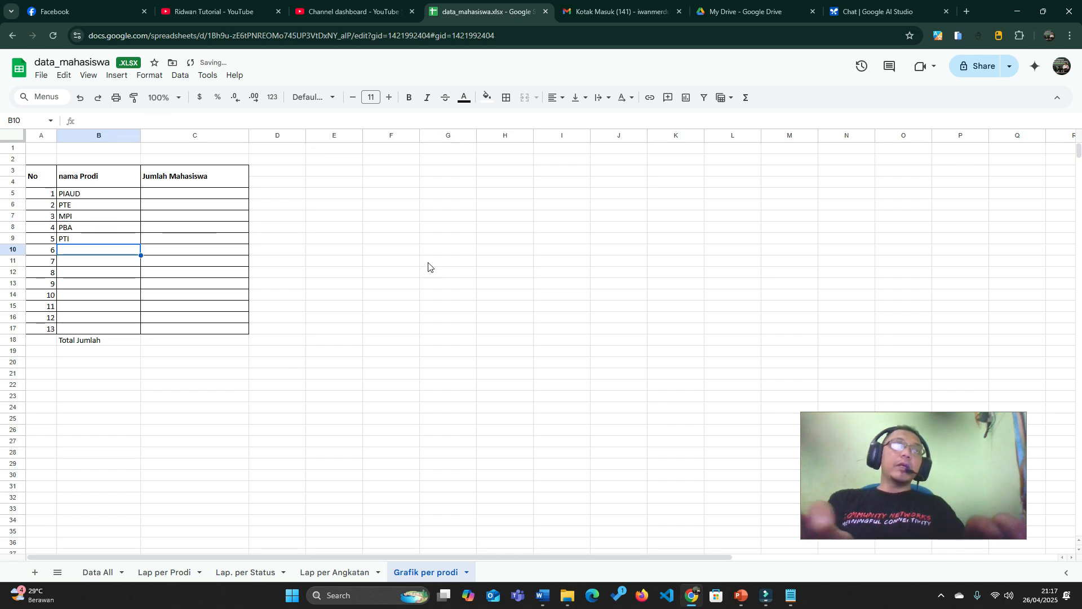
pyautogui.write('PBI')
pyautogui.press('Return')
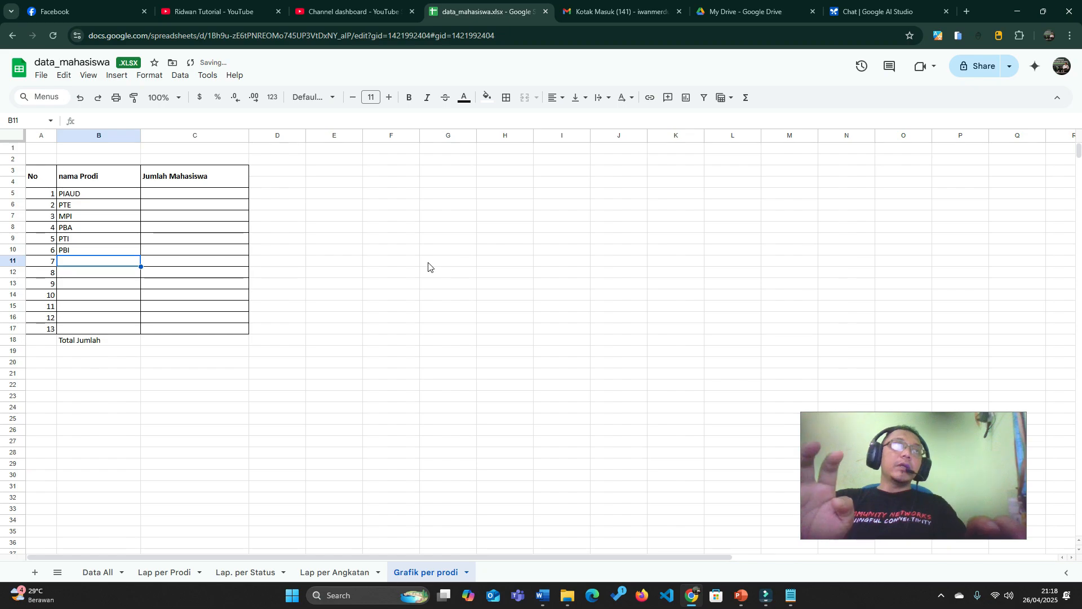
pyautogui.write('PFS')
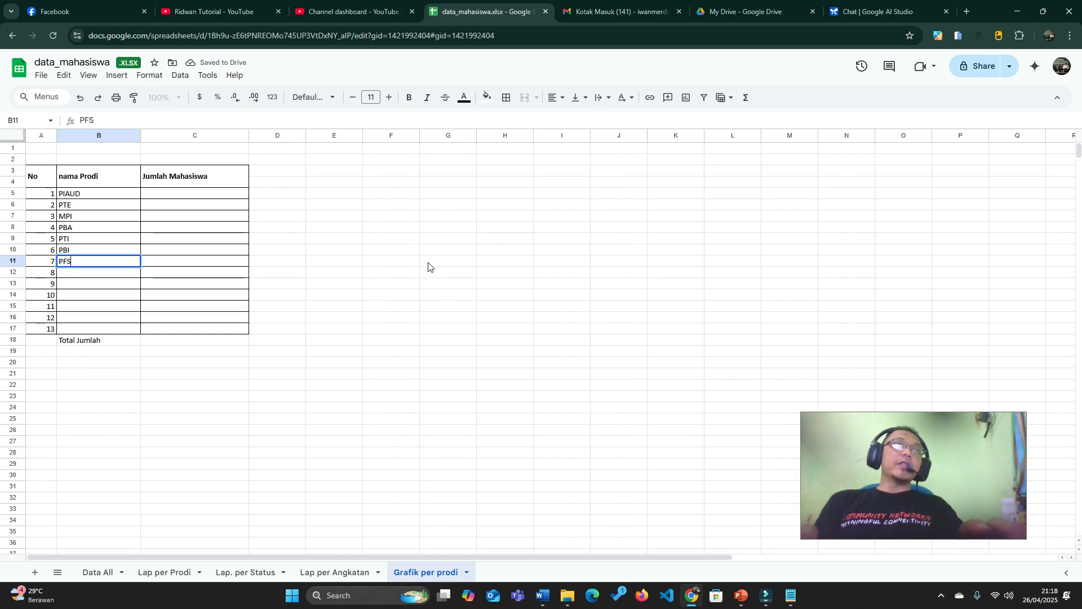
pyautogui.press('Return')
# Step: Enter the remaining study programmes PBL, PGMI, PKM, PAI, PMA and BK in B12:B17
pyautogui.write('PB')
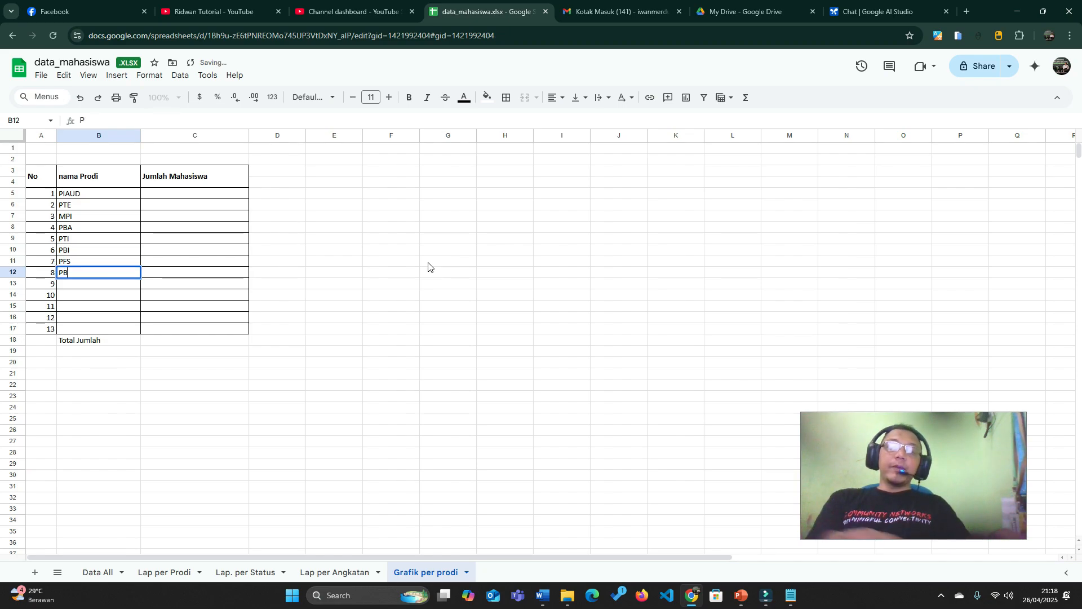
pyautogui.write('L')
pyautogui.press('Return')
pyautogui.write('PGMI')
pyautogui.press('Return')
pyautogui.write('PKM')
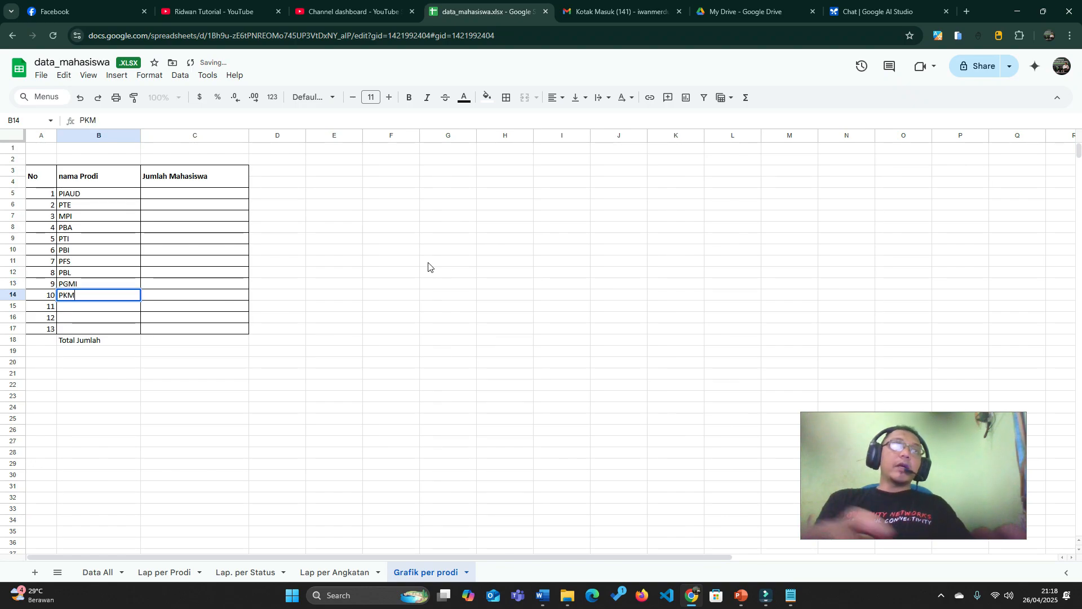
pyautogui.press('Return')
pyautogui.write('PAI')
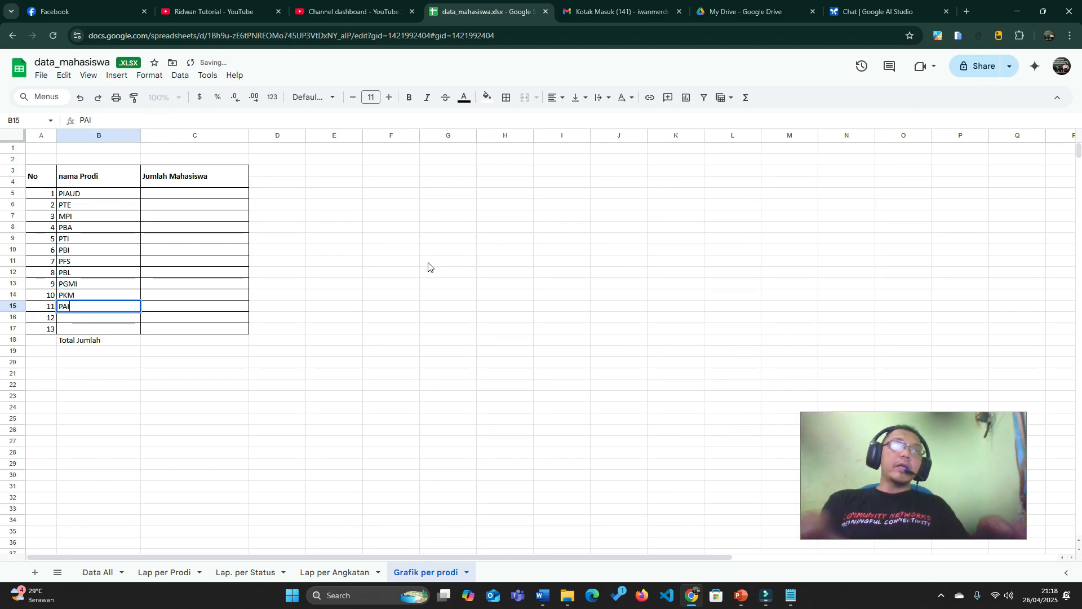
pyautogui.press('Return')
pyautogui.write('PMA')
pyautogui.press('Return')
pyautogui.write('BK')
pyautogui.press('Return')
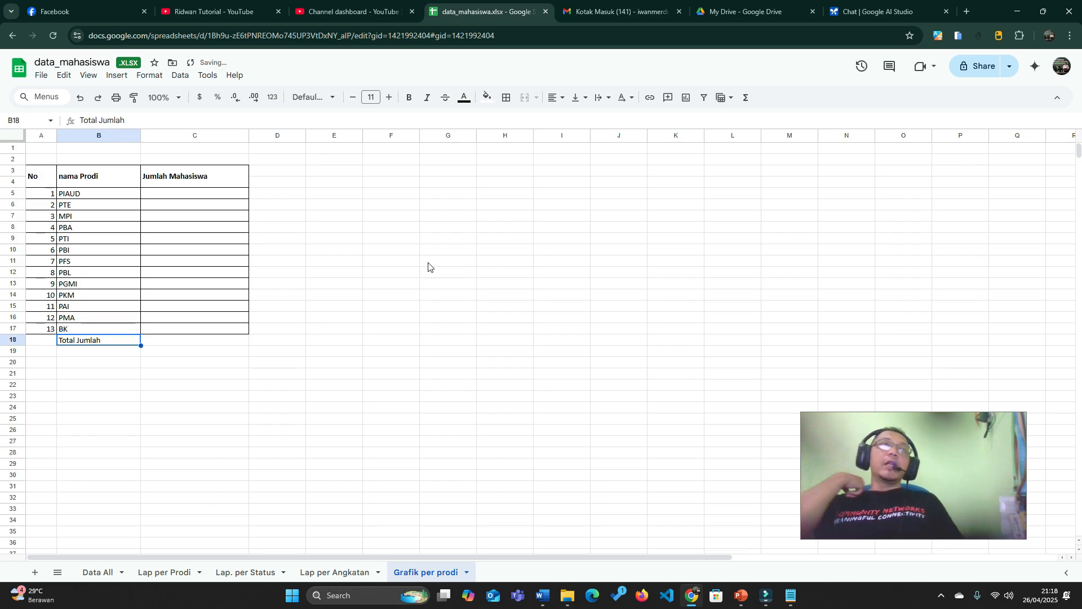
# Step: Make the "Total Jumlah" label in B18 bold and right-aligned
pyautogui.click(410, 97)
pyautogui.click(557, 97)
pyautogui.click(590, 120)
pyautogui.click(307, 387)
# Step: Insert a SUM formula in C18 that totals the Jumlah Mahasiswa cells C5:C17
pyautogui.click(197, 340)
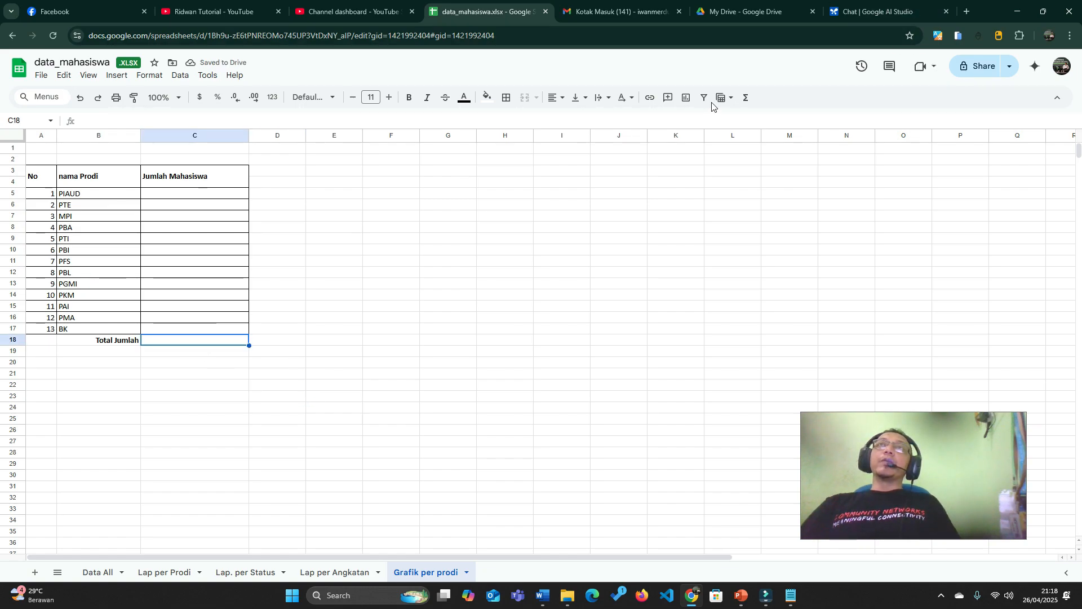
pyautogui.click(747, 97)
pyautogui.click(767, 119)
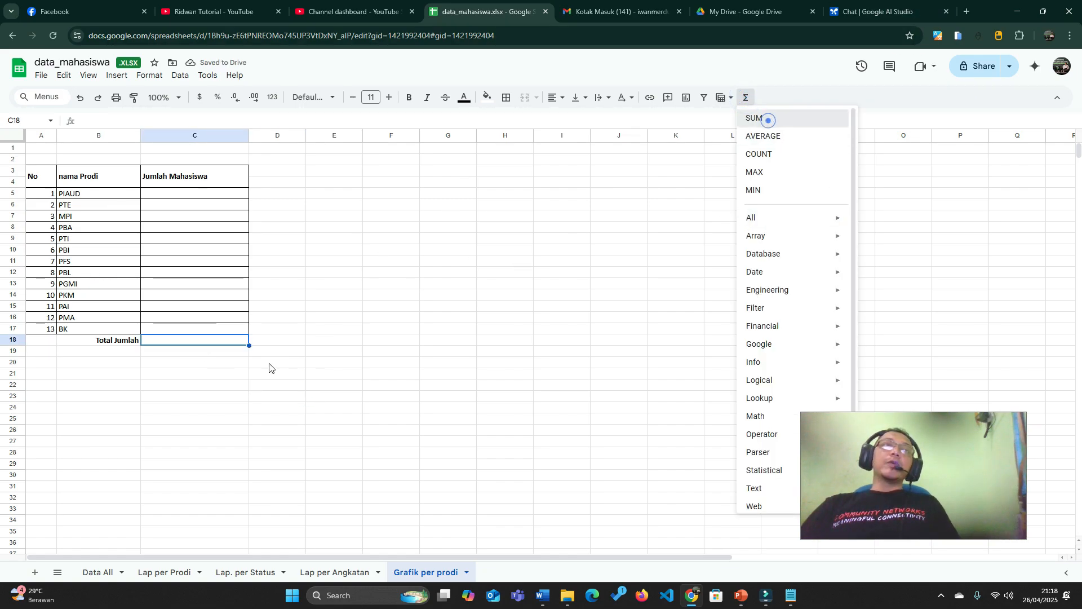
pyautogui.moveTo(217, 194); pyautogui.dragTo(219, 332)
pyautogui.press('Return')
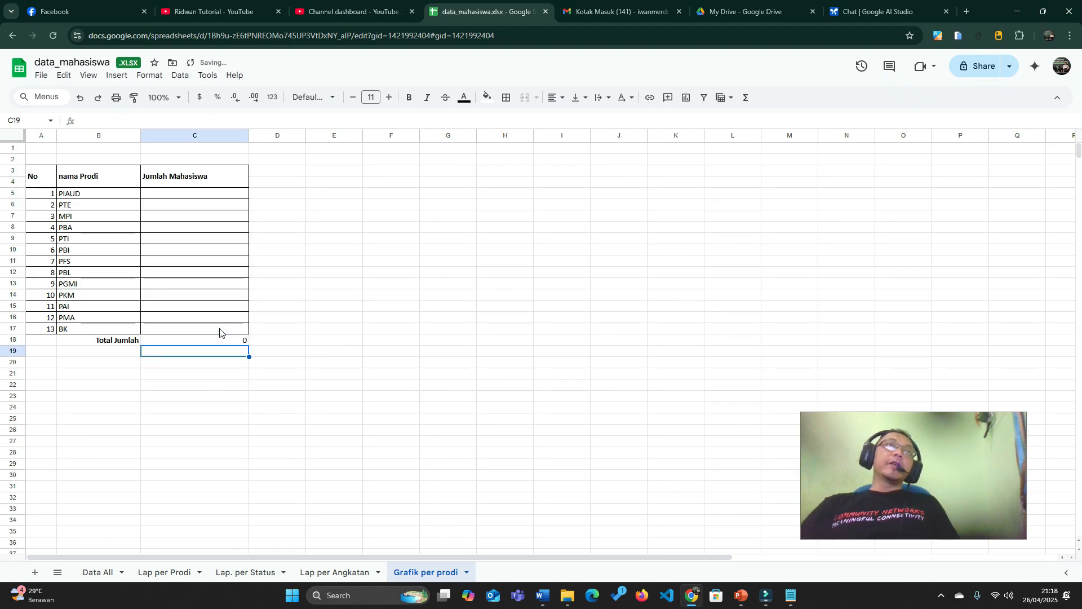
# Step: Increase the font size of the total in C18 by one, make it bold and centre it
pyautogui.click(336, 322)
pyautogui.click(226, 340)
pyautogui.click(389, 97)
pyautogui.click(409, 97)
pyautogui.click(557, 97)
pyautogui.click(574, 117)
pyautogui.click(491, 272)
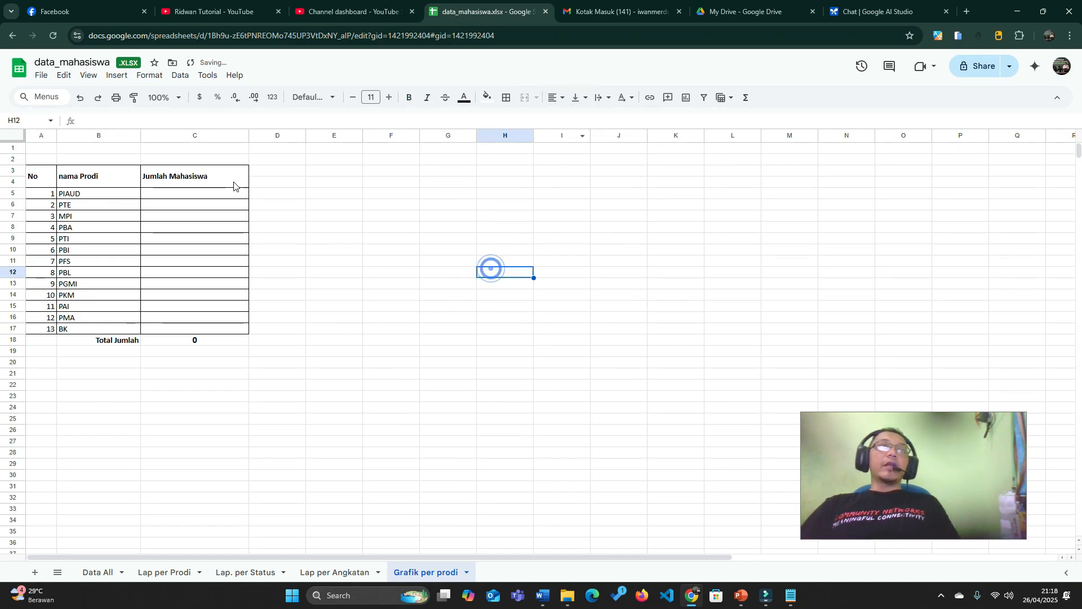
pyautogui.click(206, 346)
pyautogui.click(338, 330)
# Step: Examine the Prodi column in the Data All sheet, then return to cell C5 of Grafik per prodi
pyautogui.click(166, 195)
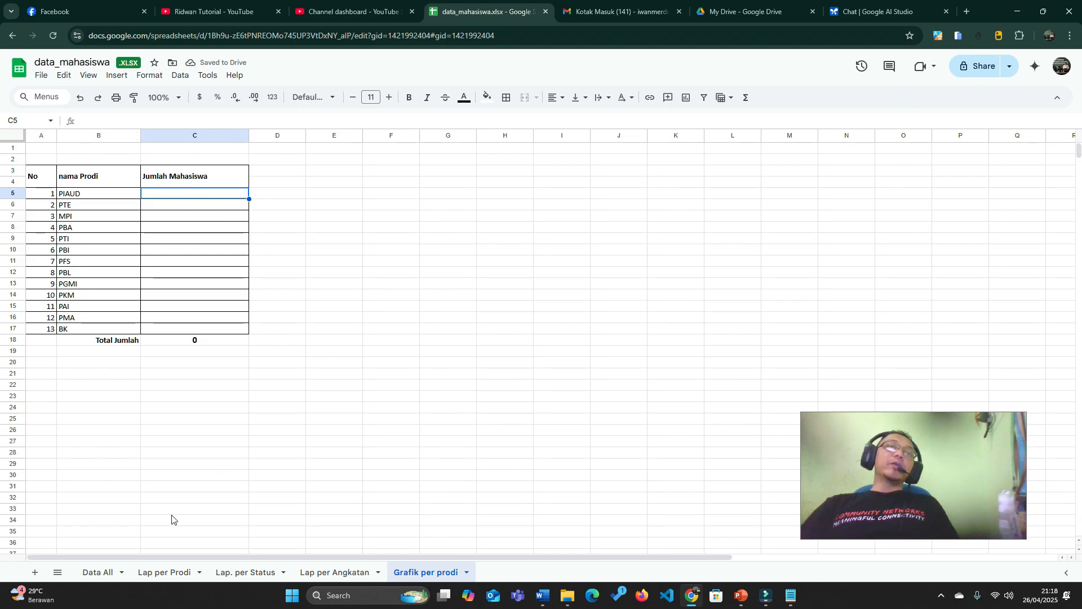
pyautogui.click(94, 574)
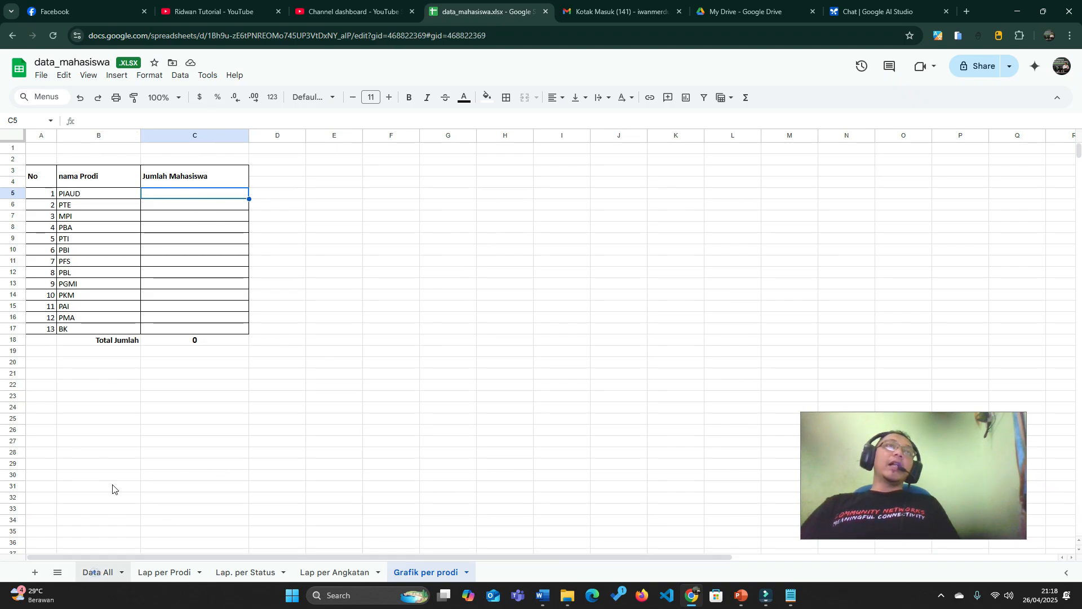
pyautogui.click(369, 185)
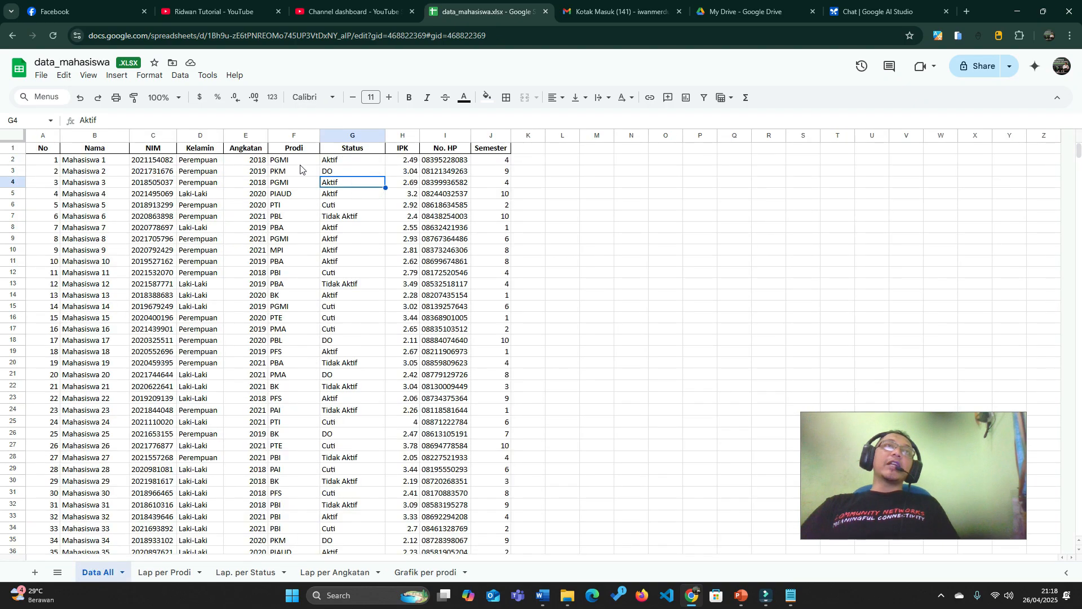
pyautogui.moveTo(294, 163); pyautogui.dragTo(297, 410)
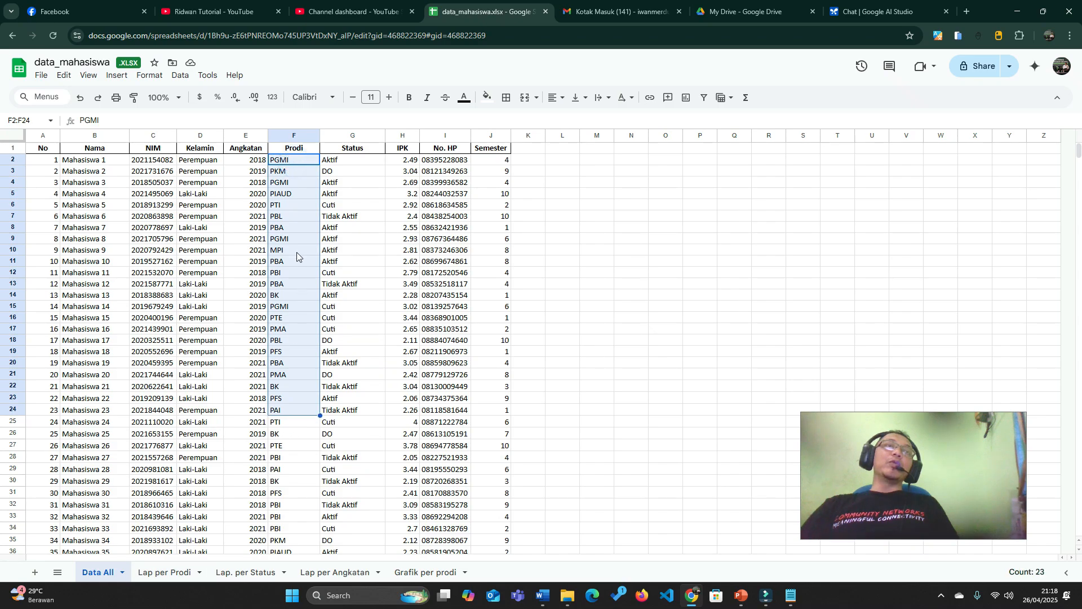
pyautogui.click(288, 171)
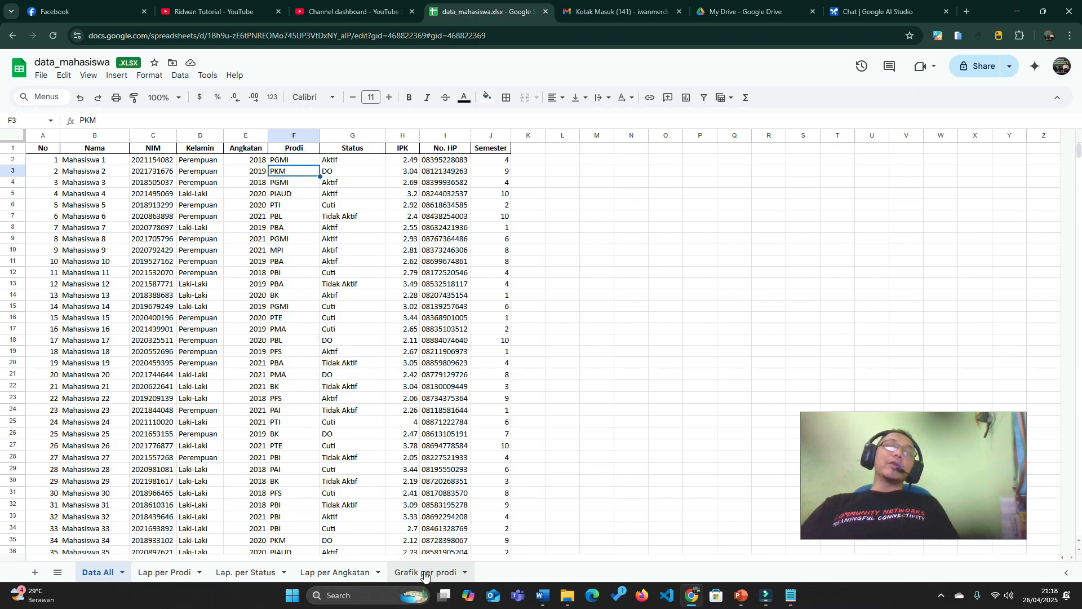
pyautogui.click(423, 572)
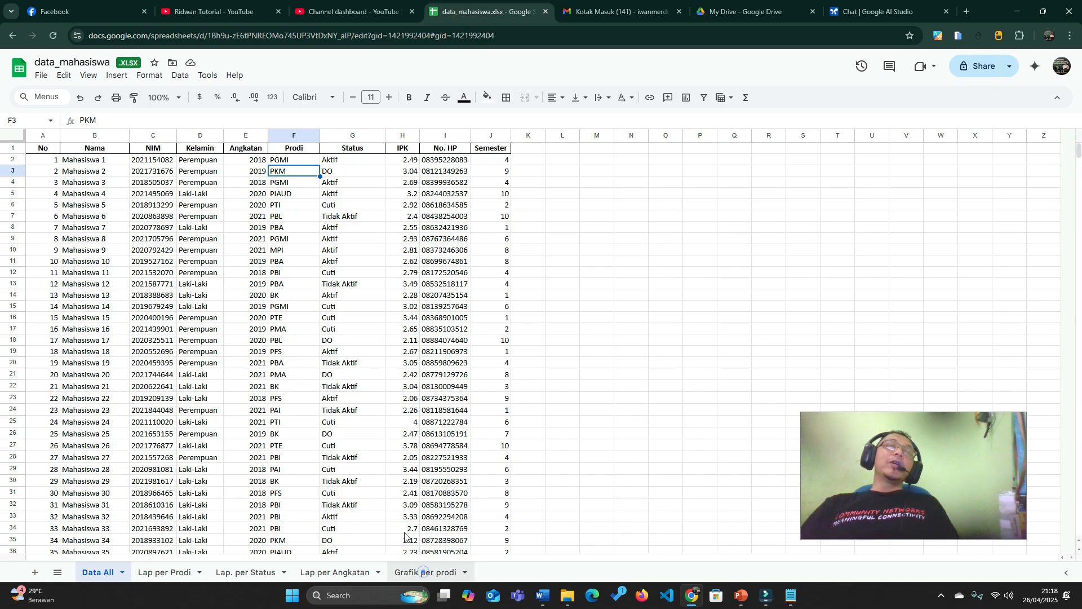
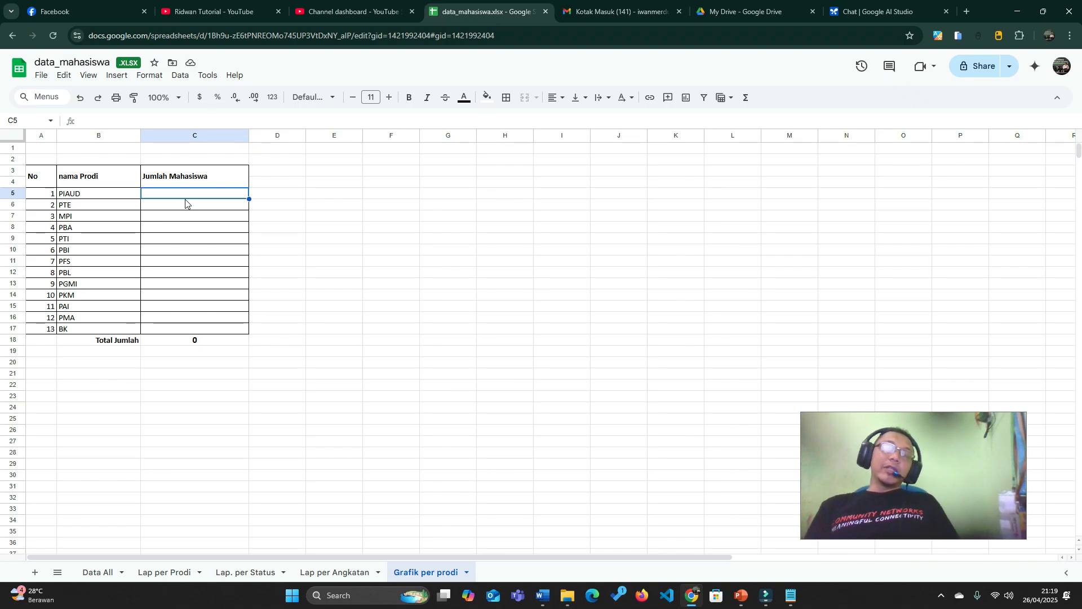
# Step: Start a COUNTIF formula in C5 of Grafik per prodi, selecting the Data All Prodi entries from F2 downward as its range
pyautogui.write('=COUNTIF(')
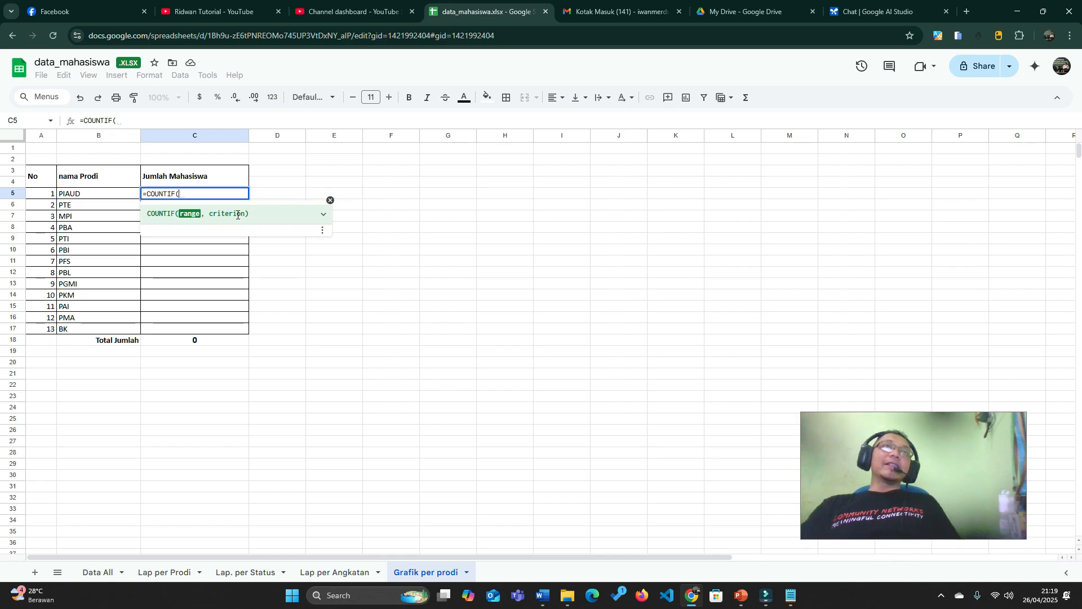
pyautogui.click(95, 573)
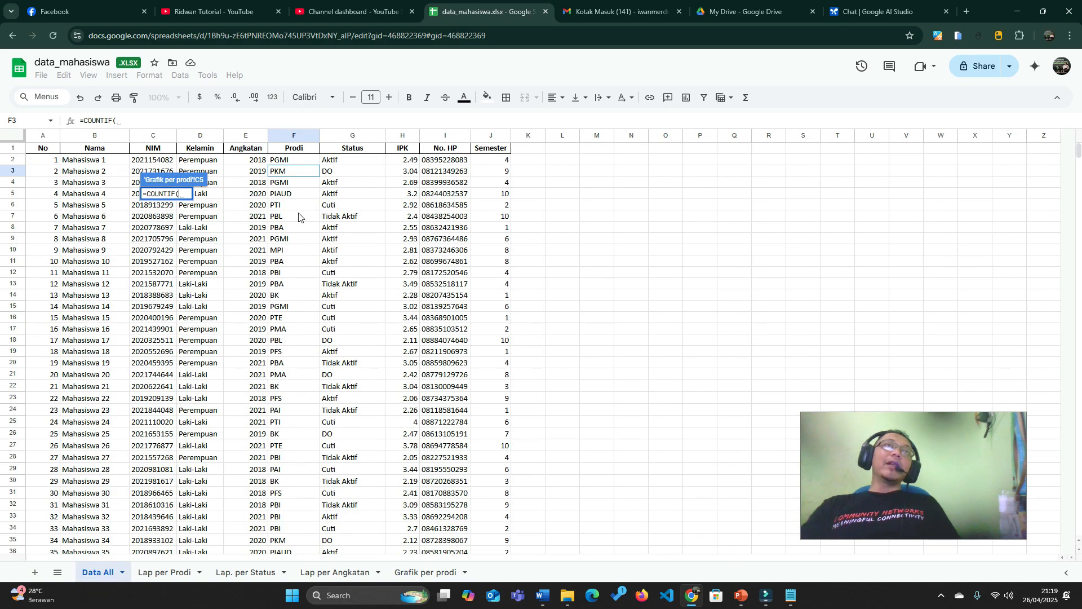
pyautogui.click(295, 160)
pyautogui.hotkey('ctrl', 'shift', 'Down')
pyautogui.hotkey('shift', 'Down')
pyautogui.hotkey('shift', 'Down')
pyautogui.hotkey('shift', 'Down')
pyautogui.hotkey('shift', 'Down')
pyautogui.hotkey('shift', 'Down')
pyautogui.hotkey('shift', 'Down')
pyautogui.hotkey('shift', 'Down')
pyautogui.hotkey('shift', 'Down')
pyautogui.hotkey('shift', 'Down')
pyautogui.hotkey('shift', 'Down')
pyautogui.hotkey('shift', 'Down')
pyautogui.hotkey('shift', 'Down')
pyautogui.hotkey('shift', 'Down')
pyautogui.hotkey('shift', 'Down')
pyautogui.hotkey('shift', 'Down')
pyautogui.hotkey('shift', 'Down')
pyautogui.hotkey('shift', 'Down')
pyautogui.hotkey('shift', 'Down')
pyautogui.hotkey('shift', 'Down')
pyautogui.hotkey('shift', 'Down')
pyautogui.hotkey('shift', 'Down')
pyautogui.hotkey('shift', 'Down')
pyautogui.hotkey('shift', 'Down')
pyautogui.hotkey('shift', 'Down')
pyautogui.hotkey('shift', 'Down')
pyautogui.hotkey('shift', 'Down')
pyautogui.hotkey('shift', 'Down')
pyautogui.hotkey('shift', 'Down')
pyautogui.hotkey('shift', 'Down')
pyautogui.hotkey('shift', 'Down')
pyautogui.hotkey('shift', 'Down')
pyautogui.hotkey('shift', 'Down')
pyautogui.hotkey('shift', 'Down')
pyautogui.hotkey('shift', 'Down')
pyautogui.hotkey('shift', 'Down')
pyautogui.hotkey('shift', 'Down')
pyautogui.hotkey('shift', 'Down')
pyautogui.hotkey('shift', 'Down')
pyautogui.hotkey('shift', 'Down')
pyautogui.hotkey('shift', 'Down')
pyautogui.hotkey('shift', 'Down')
pyautogui.hotkey('shift', 'Down')
pyautogui.hotkey('shift', 'Down')
pyautogui.hotkey('shift', 'Down')
pyautogui.hotkey('shift', 'Down')
pyautogui.hotkey('shift', 'Down')
pyautogui.hotkey('shift', 'Down')
pyautogui.hotkey('shift', 'Down')
pyautogui.hotkey('shift', 'Down')
pyautogui.hotkey('shift', 'Down')
pyautogui.hotkey('shift', 'Down')
pyautogui.hotkey('shift', 'Down')
pyautogui.hotkey('shift', 'Down')
pyautogui.hotkey('shift', 'Down')
pyautogui.hotkey('shift', 'Down')
pyautogui.hotkey('shift', 'Down')
pyautogui.hotkey('shift', 'Down')
pyautogui.hotkey('shift', 'Down')
pyautogui.hotkey('shift', 'Down')
pyautogui.hotkey('shift', 'Down')
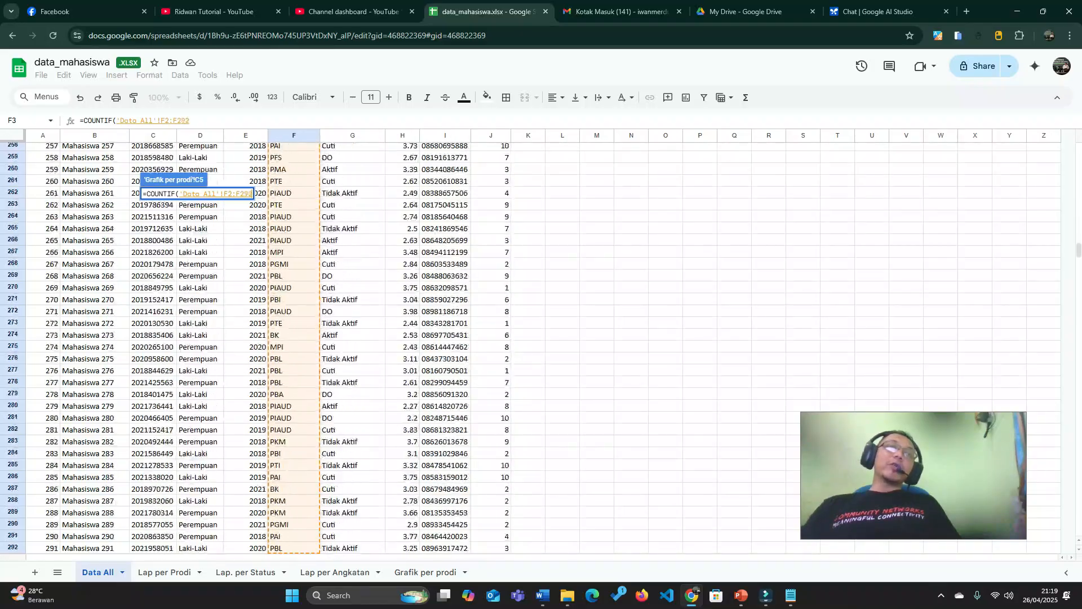
pyautogui.hotkey('shift', 'Down')
pyautogui.hotkey('shift', 'Down')
pyautogui.hotkey('shift', 'Down')
pyautogui.hotkey('shift', 'Down')
pyautogui.hotkey('shift', 'Down')
pyautogui.hotkey('shift', 'Down')
pyautogui.hotkey('shift', 'Down')
pyautogui.hotkey('shift', 'Down')
pyautogui.hotkey('shift', 'Down')
pyautogui.hotkey('shift', 'Down')
pyautogui.hotkey('shift', 'Down')
pyautogui.hotkey('shift', 'Down')
pyautogui.hotkey('shift', 'Down')
pyautogui.hotkey('shift', 'Down')
pyautogui.hotkey('shift', 'Down')
pyautogui.hotkey('shift', 'Down')
pyautogui.hotkey('shift', 'Down')
pyautogui.hotkey('shift', 'Down')
pyautogui.hotkey('shift', 'Down')
pyautogui.hotkey('shift', 'Down')
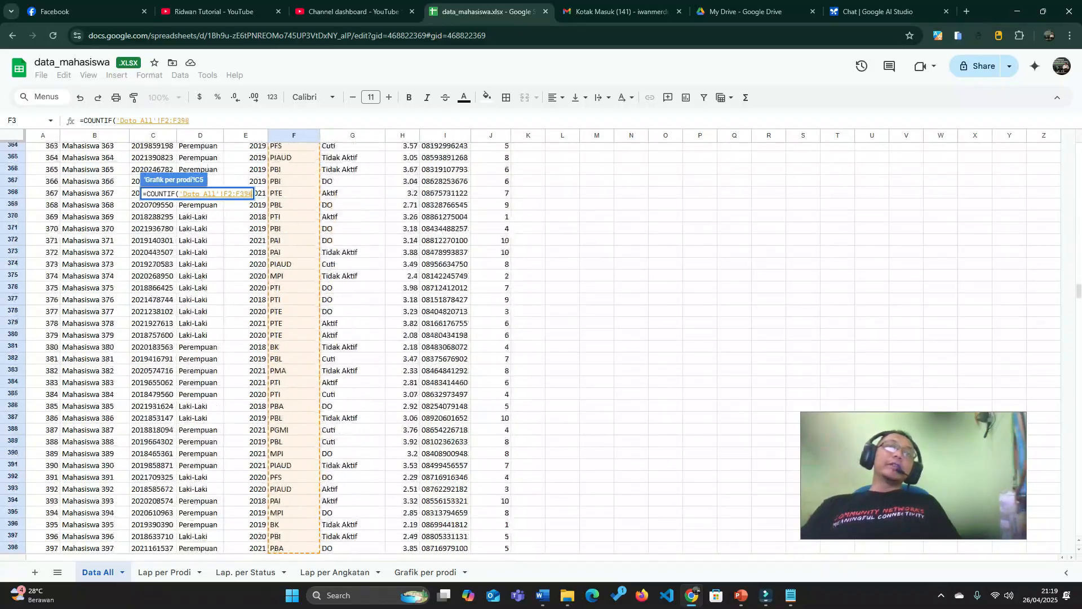
pyautogui.hotkey('shift', 'Down')
pyautogui.hotkey('shift', 'Down')
pyautogui.hotkey('shift', 'Down')
pyautogui.hotkey('shift', 'Down')
pyautogui.hotkey('shift', 'Down')
pyautogui.hotkey('shift', 'Down')
pyautogui.hotkey('shift', 'Down')
pyautogui.hotkey('shift', 'Down')
pyautogui.hotkey('shift', 'Down')
pyautogui.hotkey('shift', 'Down')
pyautogui.hotkey('shift', 'Down')
pyautogui.hotkey('shift', 'Down')
pyautogui.hotkey('shift', 'Down')
pyautogui.hotkey('shift', 'Down')
pyautogui.hotkey('shift', 'Down')
pyautogui.hotkey('shift', 'Down')
pyautogui.hotkey('shift', 'Down')
pyautogui.hotkey('shift', 'Down')
pyautogui.hotkey('shift', 'Down')
pyautogui.hotkey('shift', 'Down')
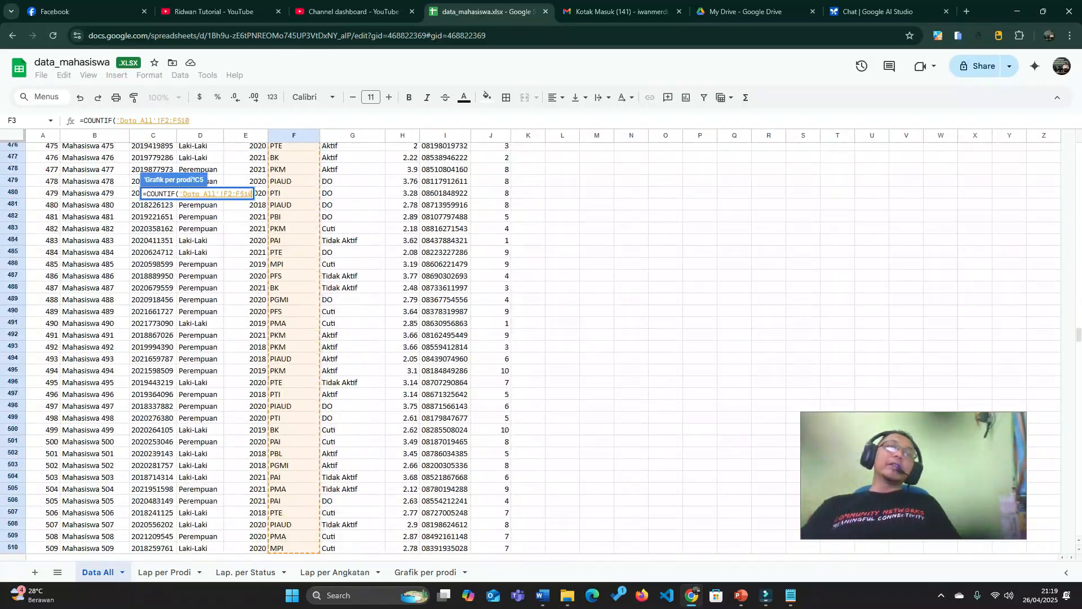
pyautogui.hotkey('shift', 'Down')
pyautogui.hotkey('shift', 'Down')
pyautogui.hotkey('shift', 'Down')
pyautogui.hotkey('shift', 'Down')
pyautogui.hotkey('shift', 'Down')
pyautogui.hotkey('shift', 'Down')
pyautogui.hotkey('shift', 'Down')
pyautogui.hotkey('shift', 'Down')
pyautogui.hotkey('shift', 'Down')
pyautogui.hotkey('shift', 'Down')
pyautogui.hotkey('shift', 'Down')
pyautogui.hotkey('shift', 'Down')
pyautogui.hotkey('shift', 'Down')
pyautogui.hotkey('shift', 'Down')
pyautogui.hotkey('shift', 'Down')
pyautogui.hotkey('shift', 'Down')
pyautogui.hotkey('shift', 'Down')
pyautogui.hotkey('shift', 'Down')
pyautogui.hotkey('shift', 'Down')
pyautogui.hotkey('shift', 'Down')
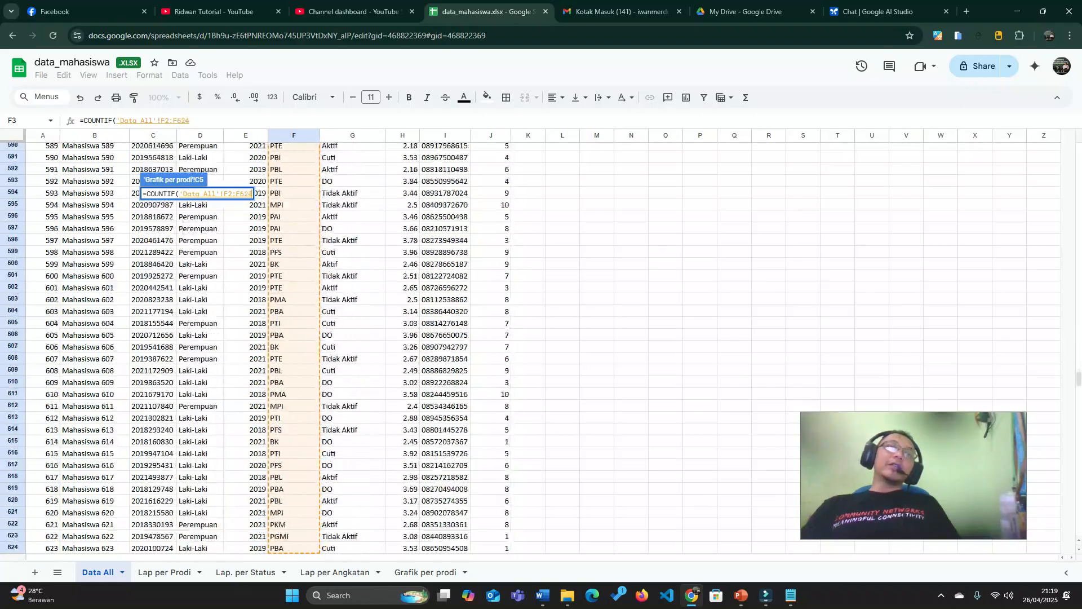
pyautogui.hotkey('shift', 'Down')
pyautogui.hotkey('shift', 'Down')
pyautogui.hotkey('shift', 'Down')
pyautogui.hotkey('shift', 'Down')
pyautogui.hotkey('shift', 'Down')
pyautogui.hotkey('shift', 'Down')
pyautogui.hotkey('shift', 'Down')
pyautogui.hotkey('shift', 'Down')
pyautogui.hotkey('shift', 'Down')
pyautogui.hotkey('shift', 'Down')
pyautogui.hotkey('shift', 'Down')
pyautogui.hotkey('shift', 'Down')
pyautogui.hotkey('shift', 'Down')
pyautogui.hotkey('shift', 'Down')
pyautogui.hotkey('shift', 'Down')
pyautogui.hotkey('shift', 'Down')
pyautogui.hotkey('shift', 'Down')
pyautogui.hotkey('shift', 'Down')
pyautogui.hotkey('shift', 'Down')
pyautogui.hotkey('shift', 'Down')
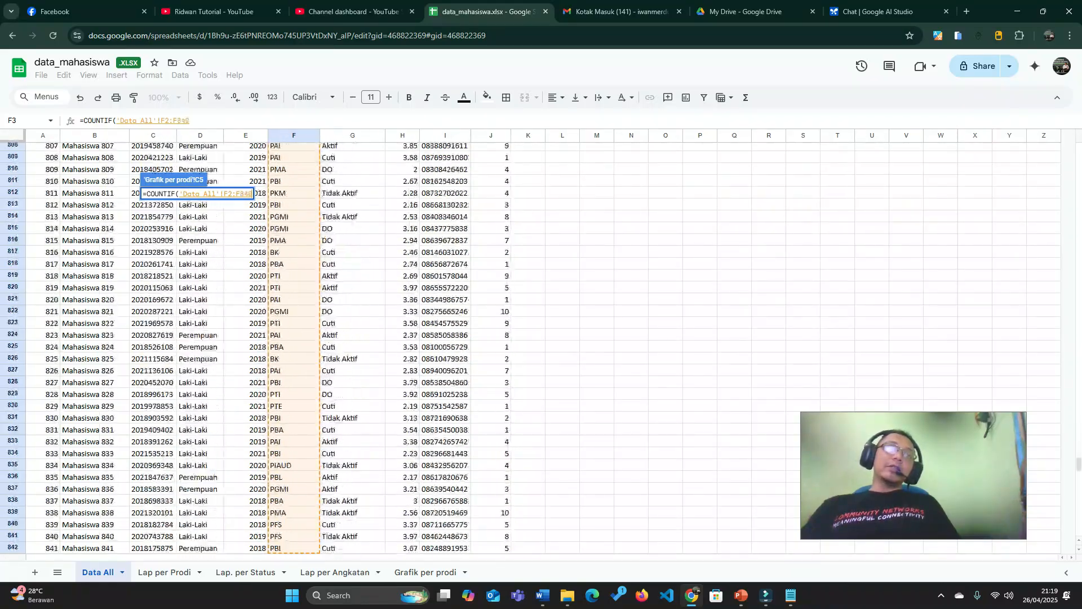
# Step: Extend the COUNTIF range down the Data All Prodi column so that it covers F2:F1001
pyautogui.hotkey('shift', 'Down')
pyautogui.hotkey('shift', 'Down')
pyautogui.hotkey('shift', 'Down')
pyautogui.hotkey('shift', 'Down')
pyautogui.hotkey('shift', 'Down')
pyautogui.hotkey('shift', 'Down')
pyautogui.hotkey('shift', 'Down')
pyautogui.hotkey('shift', 'Down')
pyautogui.hotkey('shift', 'Down')
pyautogui.hotkey('shift', 'Down')
pyautogui.hotkey('shift', 'Down')
pyautogui.hotkey('shift', 'Down')
pyautogui.hotkey('shift', 'Down')
pyautogui.hotkey('shift', 'Down')
pyautogui.hotkey('shift', 'Down')
pyautogui.hotkey('shift', 'Down')
pyautogui.hotkey('shift', 'Down')
pyautogui.hotkey('shift', 'Down')
pyautogui.hotkey('shift', 'Down')
pyautogui.hotkey('shift', 'Down')
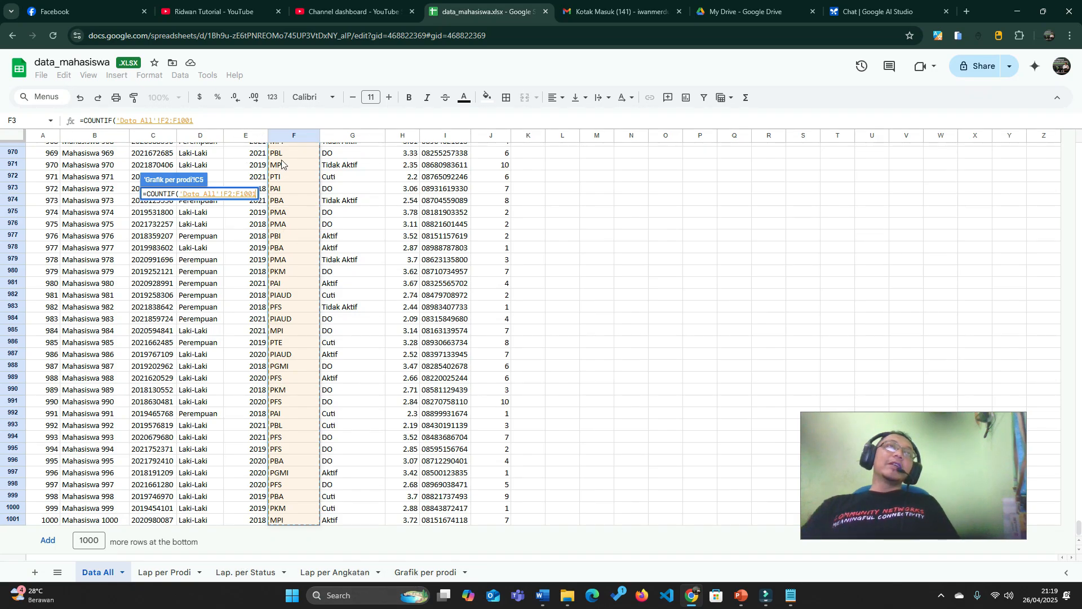
# Step: Back in Grafik per prodi, complete the C5 COUNTIF formula with B5 as its criterion
pyautogui.click(416, 570)
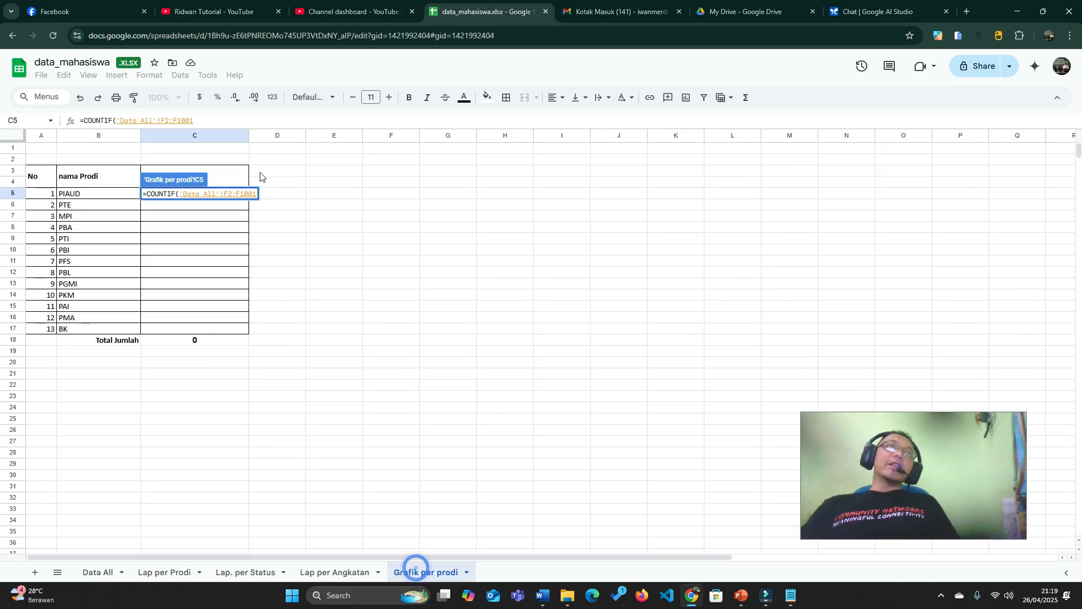
pyautogui.click(207, 121)
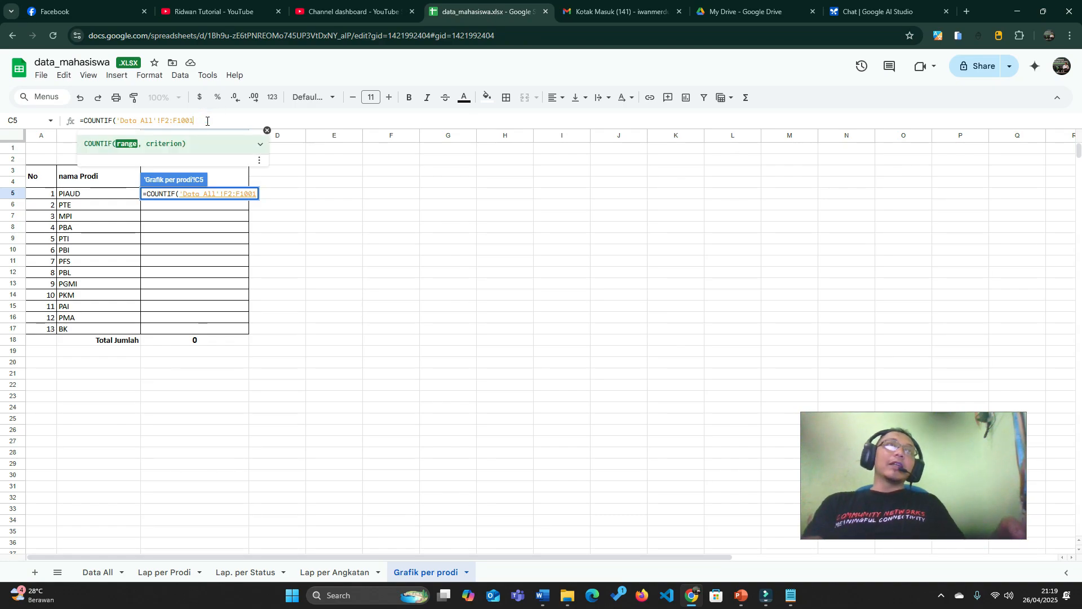
pyautogui.write(',')
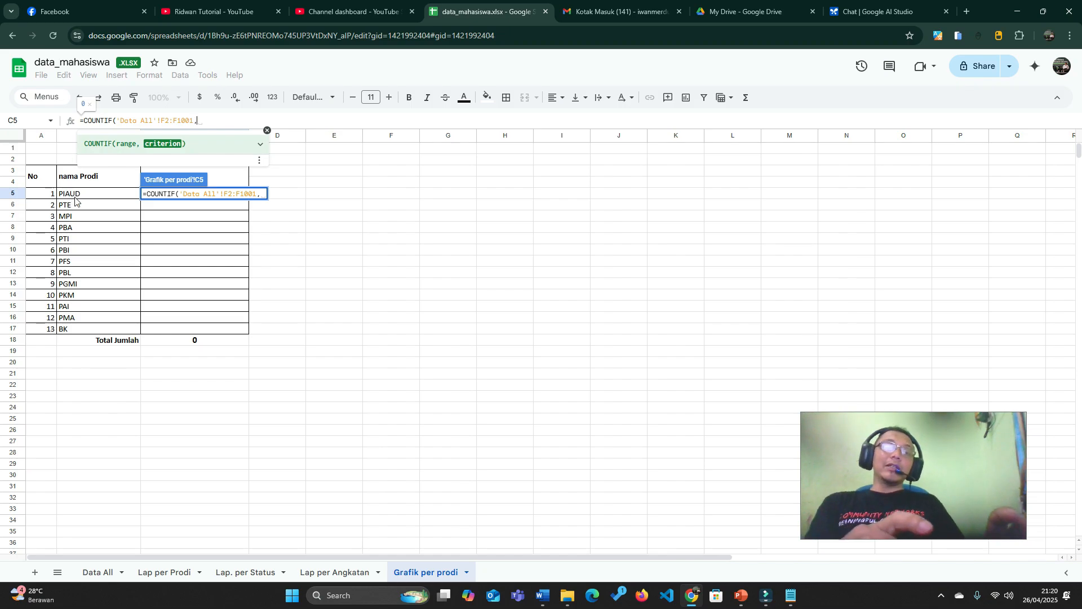
pyautogui.write('B5)')
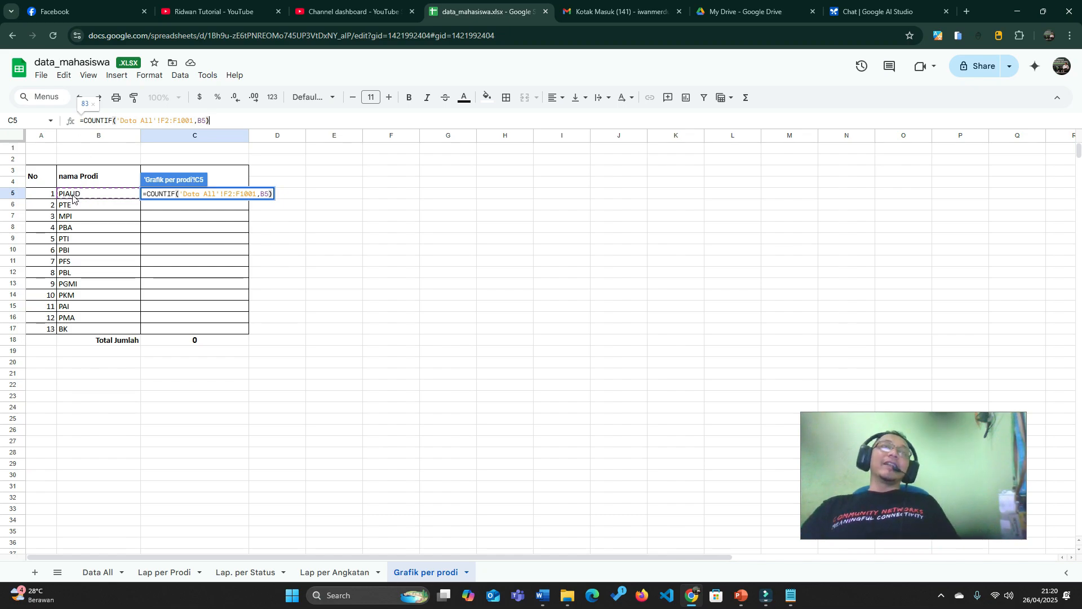
pyautogui.press('Return')
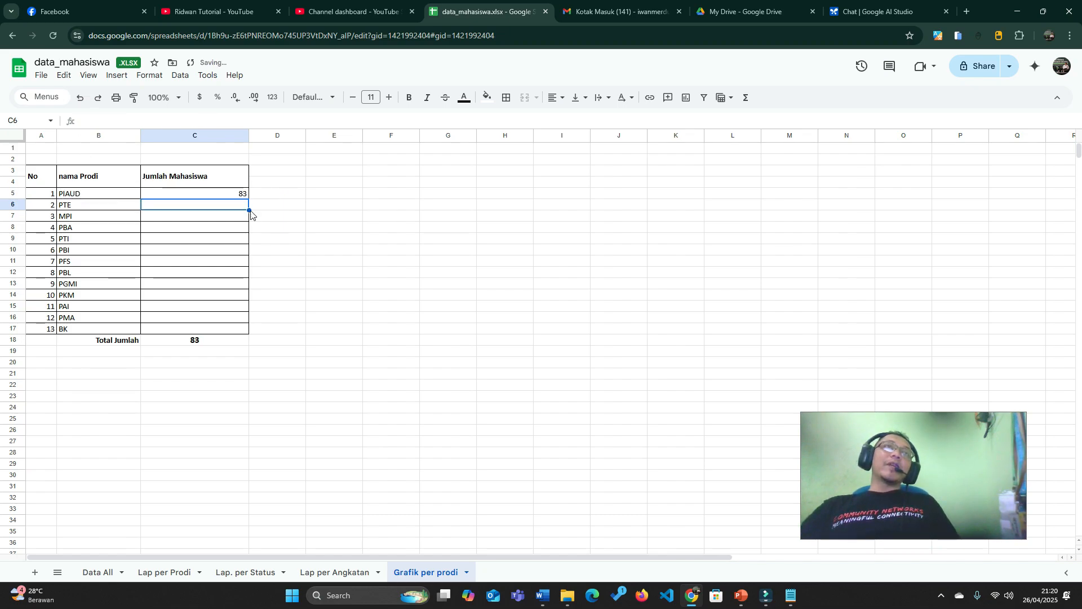
# Step: Centre the PIAUD student count in C5 horizontally
pyautogui.click(239, 195)
pyautogui.click(558, 97)
pyautogui.click(575, 115)
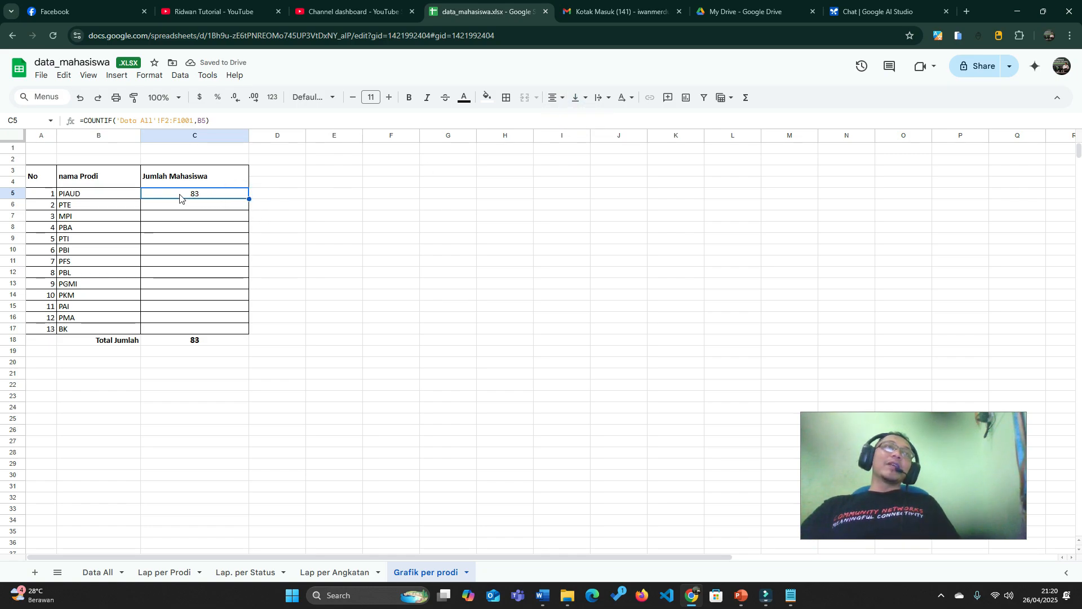
# Step: Fill the COUNTIF formula from C5 down to C17 for the remaining study programmes
pyautogui.click(68, 198)
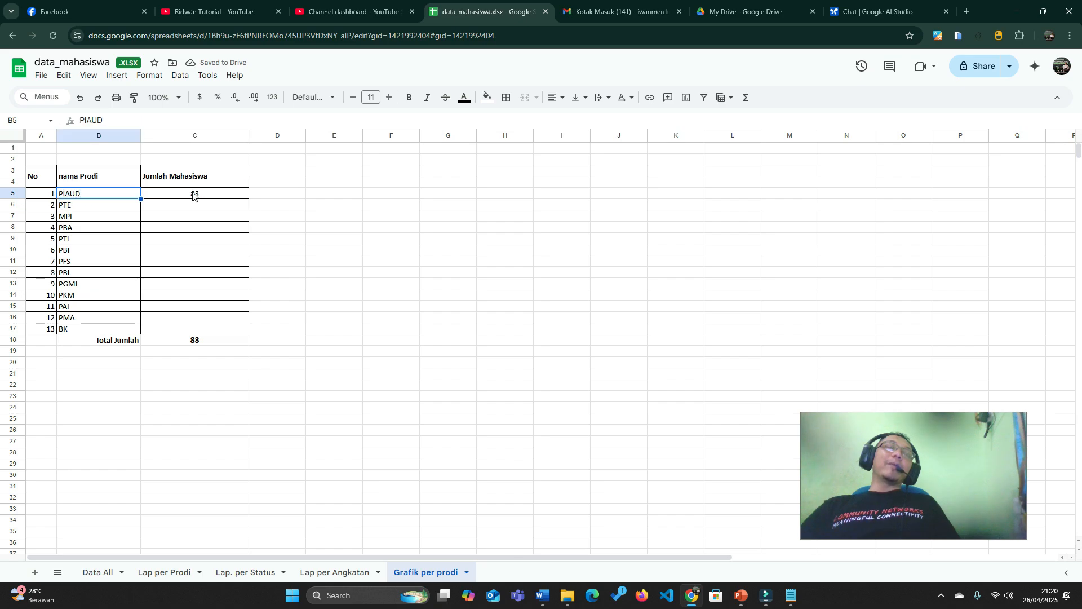
pyautogui.click(192, 196)
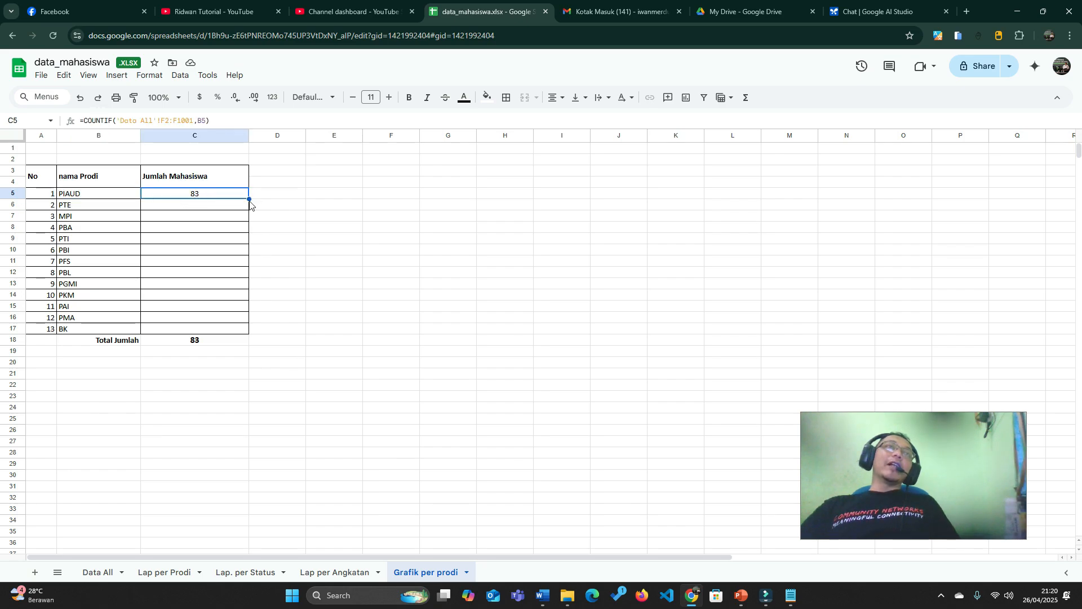
pyautogui.moveTo(249, 199); pyautogui.dragTo(240, 330)
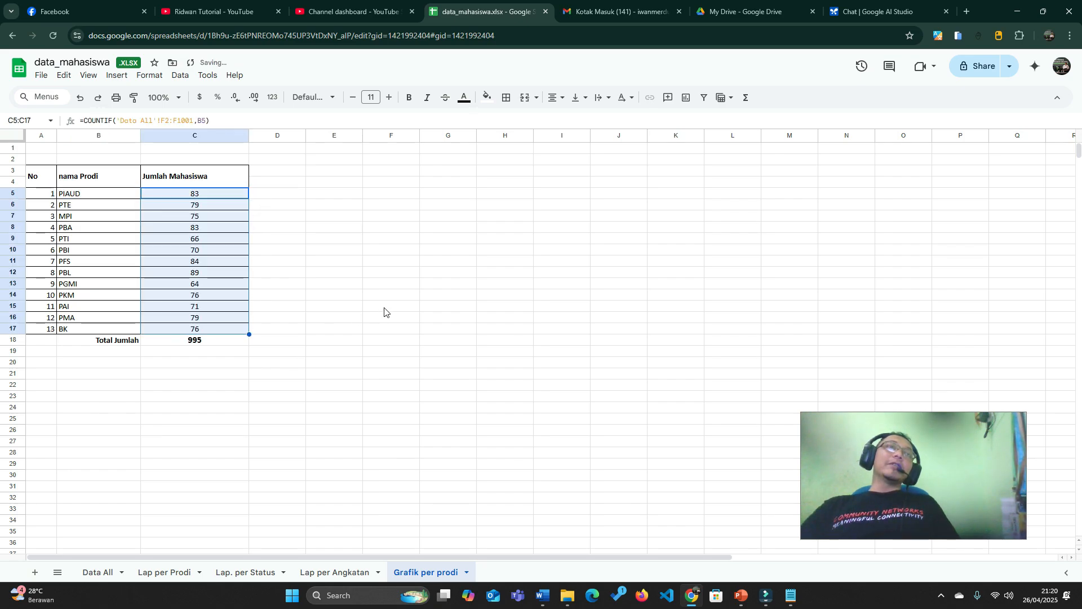
# Step: Examine the total in C18 and compare how the COUNTIF ranges differ in the Jumlah Mahasiswa cells from C5 downward
pyautogui.click(208, 342)
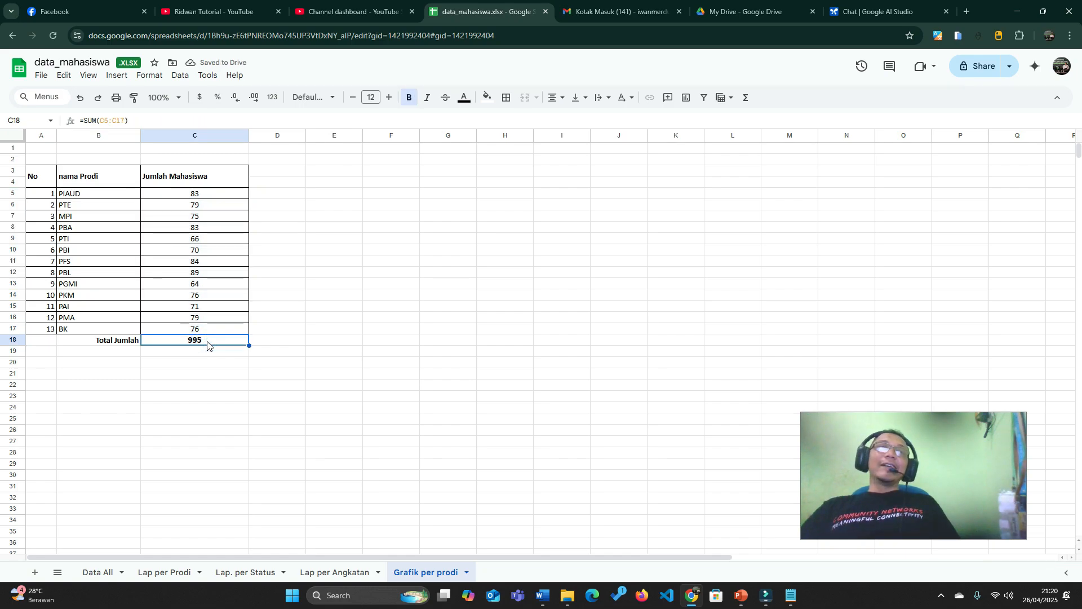
pyautogui.click(202, 193)
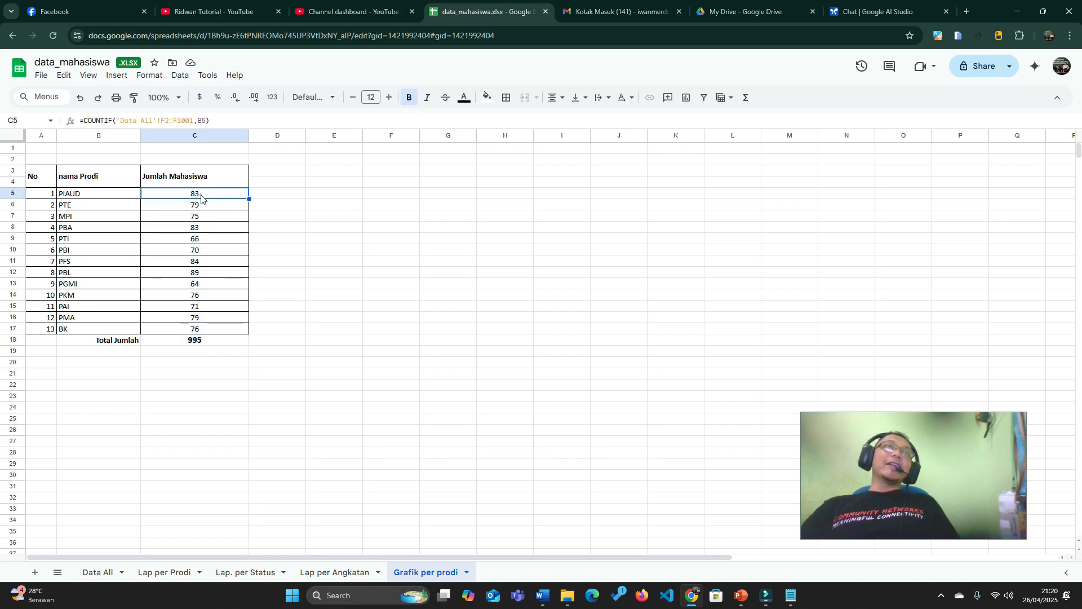
pyautogui.press('Down')
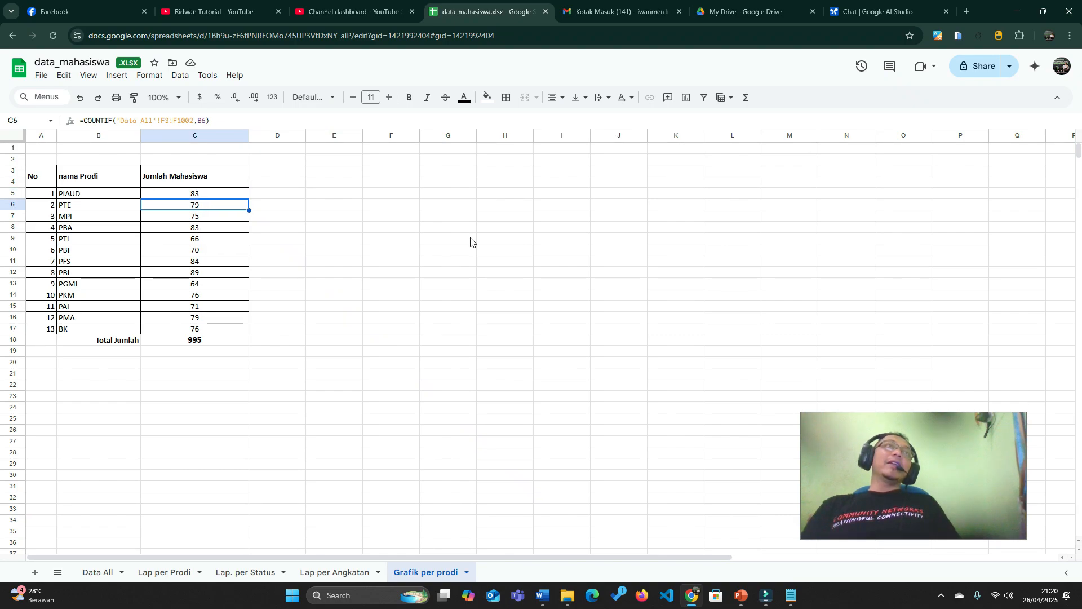
pyautogui.press('Down')
pyautogui.press('Down')
pyautogui.press('Up')
pyautogui.press('Up')
pyautogui.press('Up')
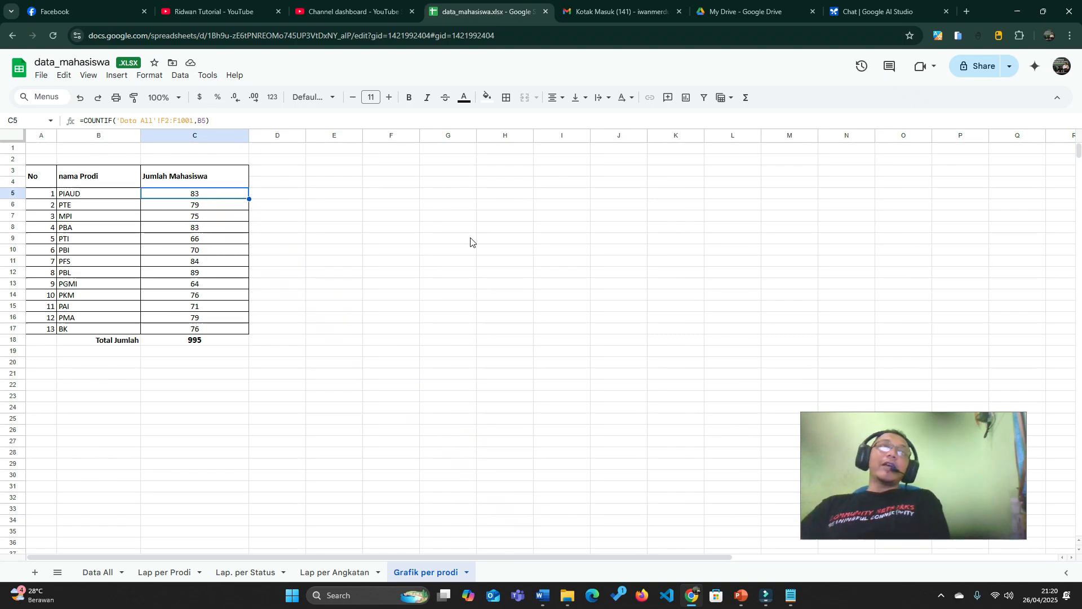
pyautogui.press('Down')
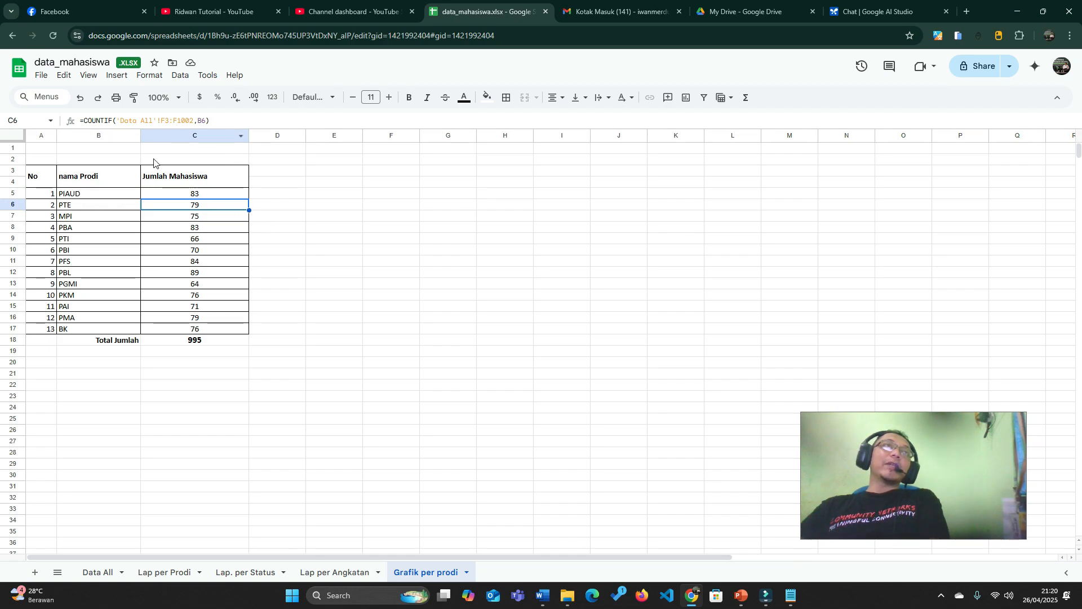
pyautogui.press('Down')
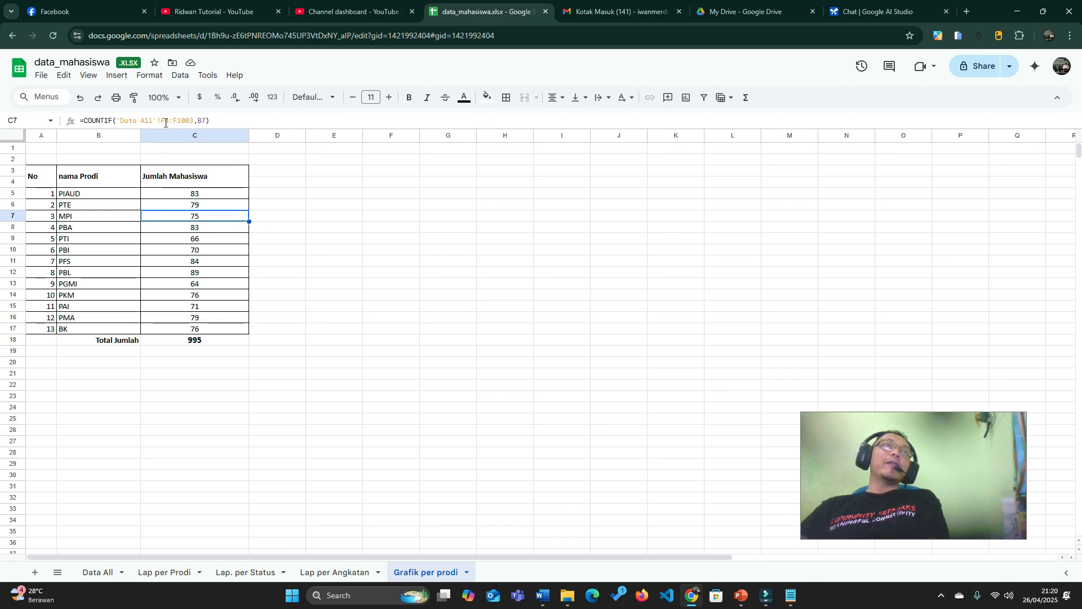
pyautogui.press('Down')
pyautogui.press('Up')
pyautogui.press('Up')
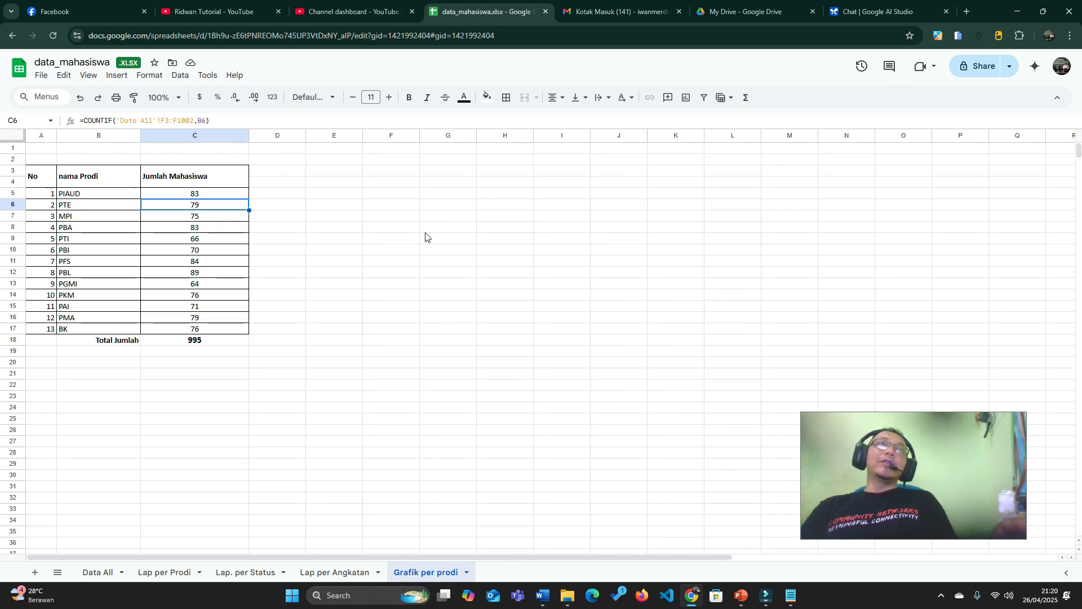
pyautogui.press('Up')
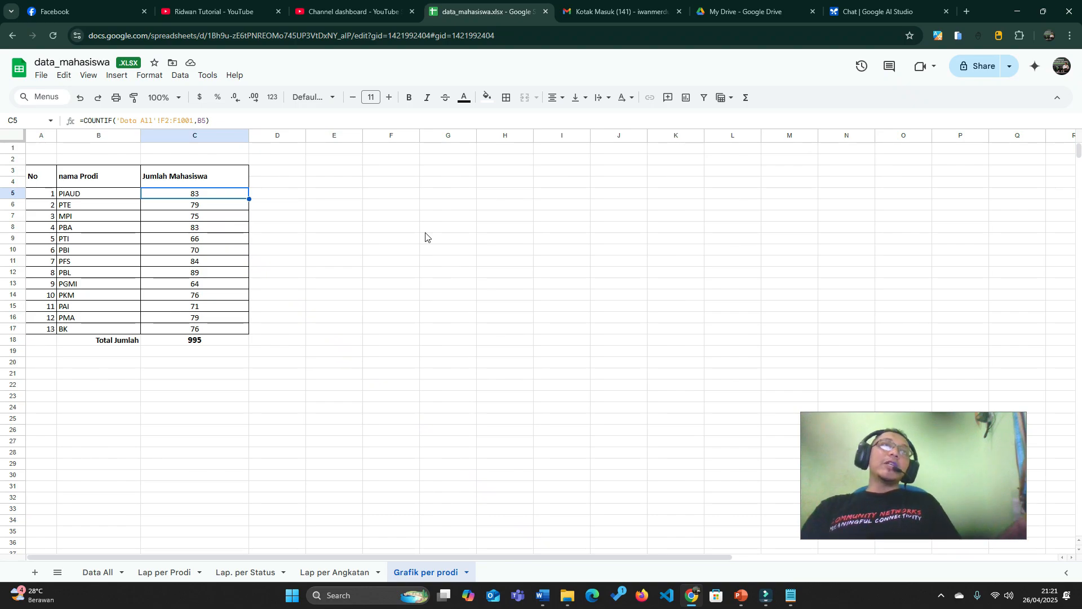
# Step: Delete the COUNTIF formulas in C6:C17, keeping only the one in C5
pyautogui.press('Down')
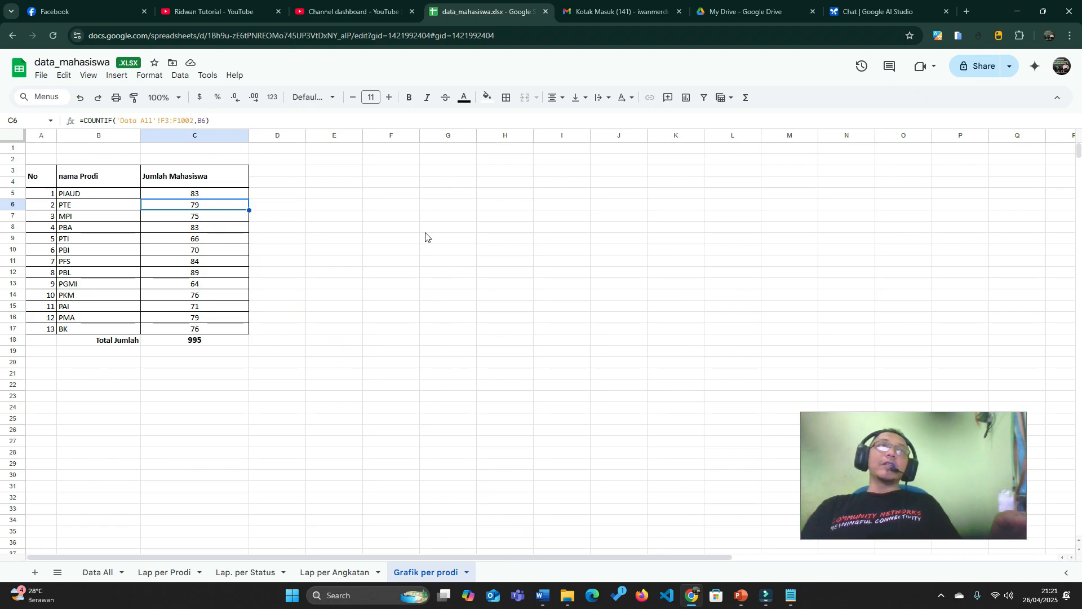
pyautogui.hotkey('shift', 'Down')
pyautogui.hotkey('shift', 'Down')
pyautogui.hotkey('shift', 'Down')
pyautogui.hotkey('shift', 'Down')
pyautogui.hotkey('shift', 'Down')
pyautogui.hotkey('shift', 'Down')
pyautogui.hotkey('shift', 'Down')
pyautogui.hotkey('shift', 'Down')
pyautogui.hotkey('shift', 'Down')
pyautogui.hotkey('shift', 'Down')
pyautogui.hotkey('shift', 'Down')
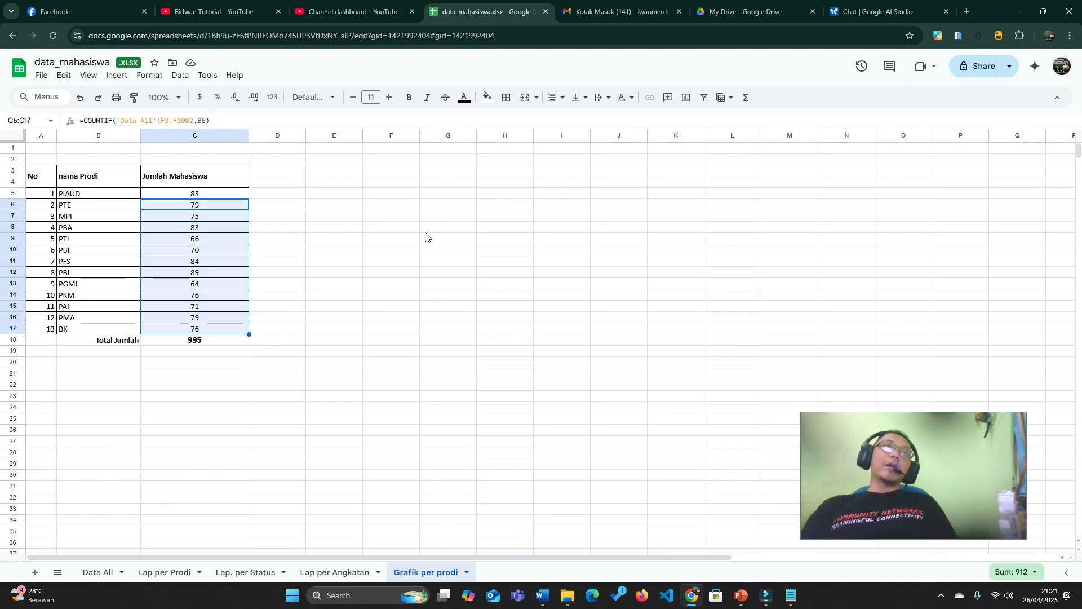
pyautogui.press('Delete')
# Step: Make the COUNTIF range in C5 absolute, so that the formula reads =COUNTIF('Data All'!$F$2:$F$1001,B5)
pyautogui.click(223, 195)
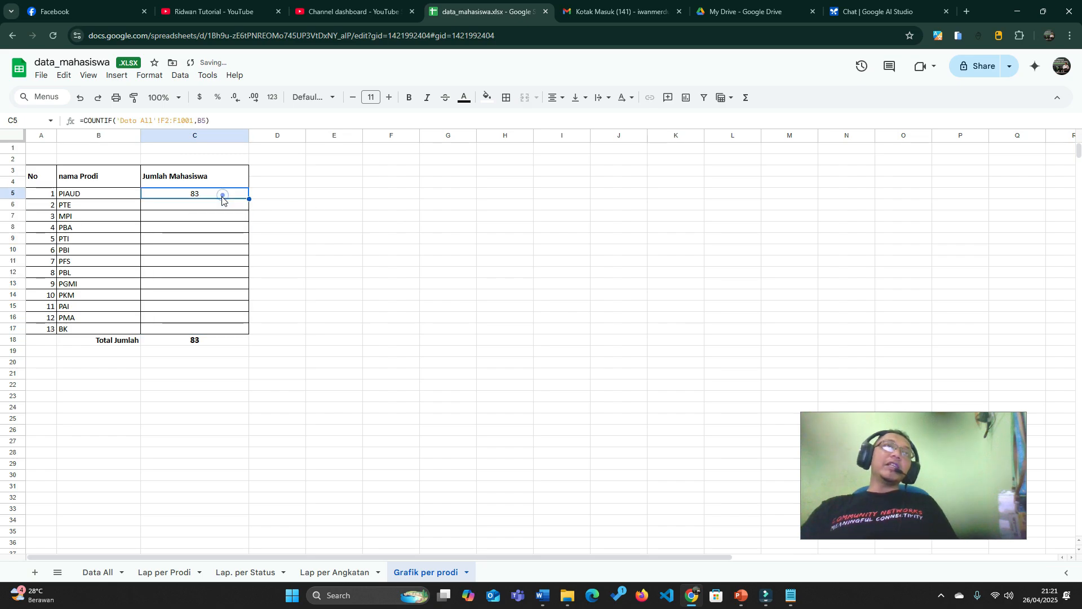
pyautogui.click(165, 120)
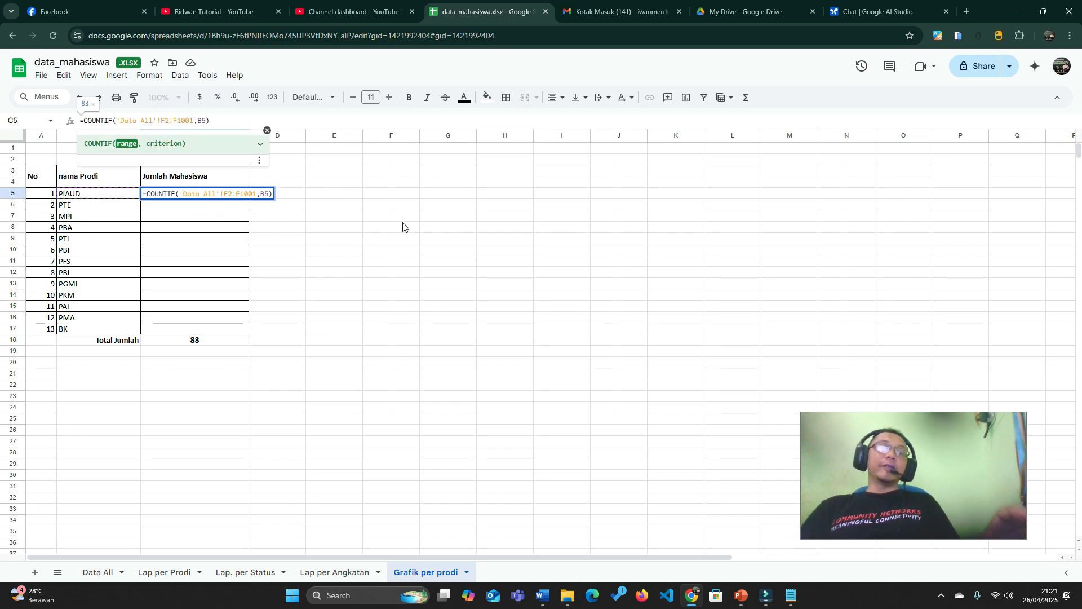
pyautogui.write('$')
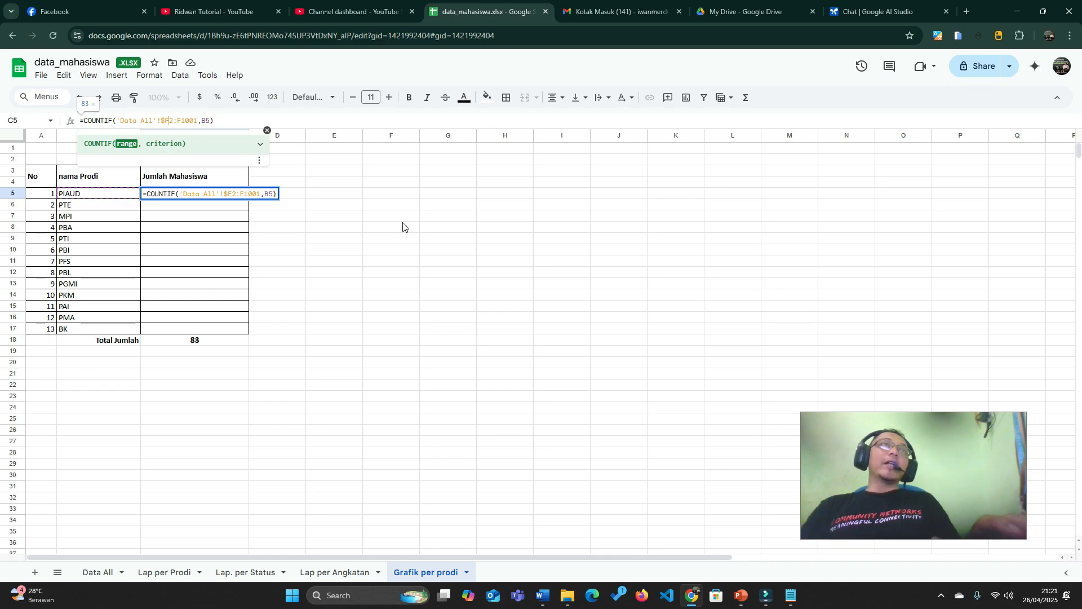
pyautogui.press('Right')
pyautogui.write('$F')
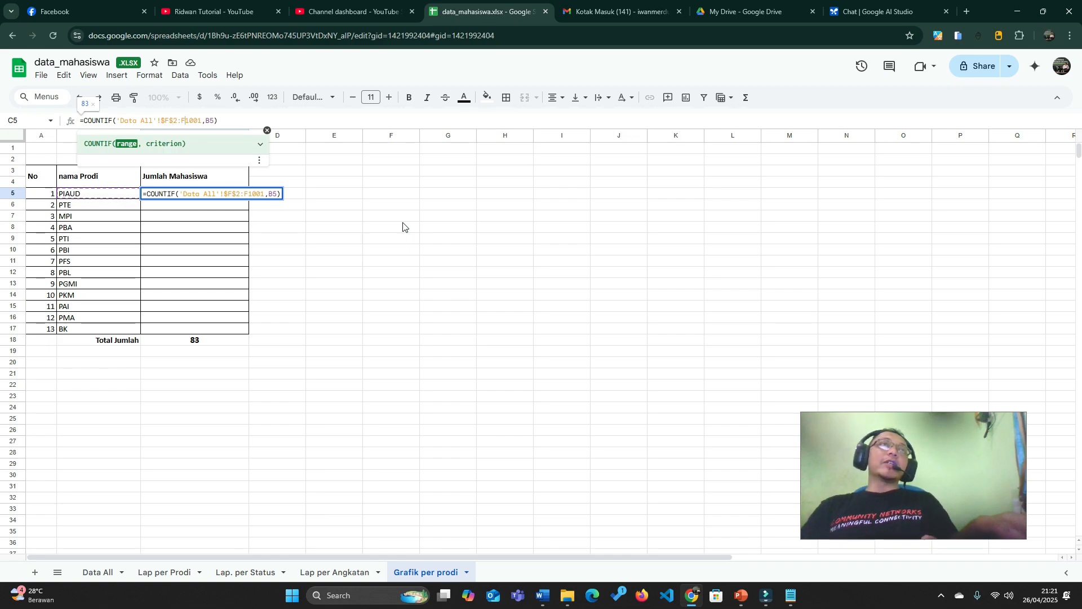
pyautogui.write('$')
pyautogui.press('Right')
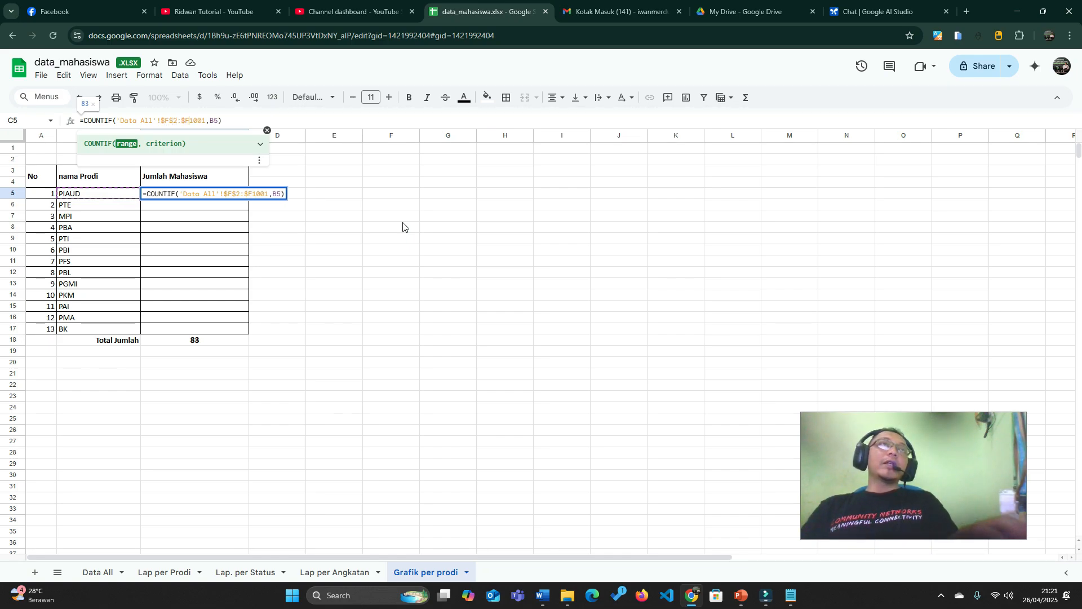
pyautogui.write('$')
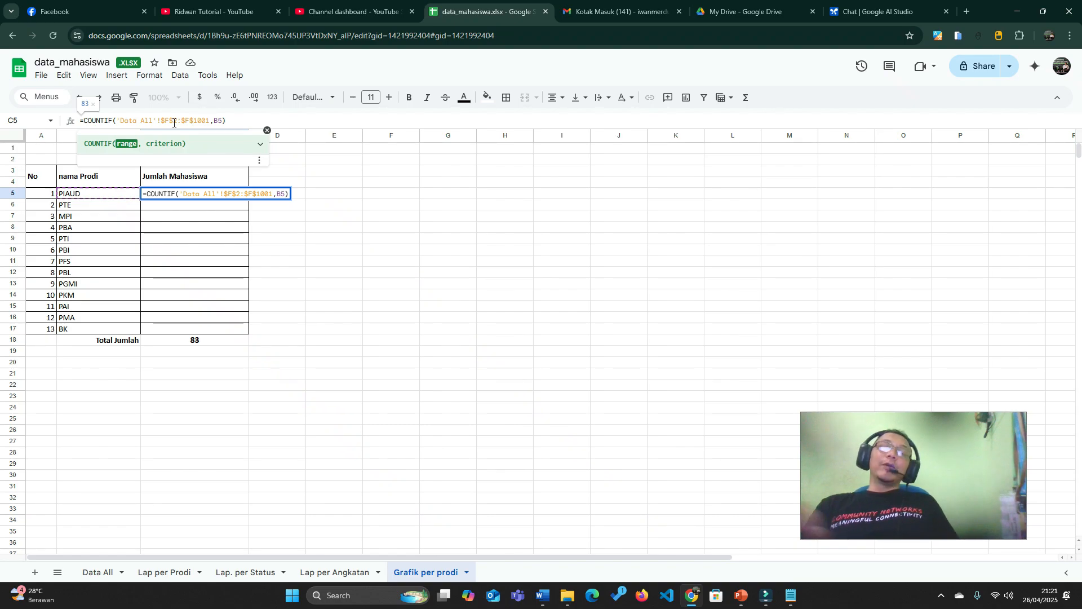
pyautogui.press('Return')
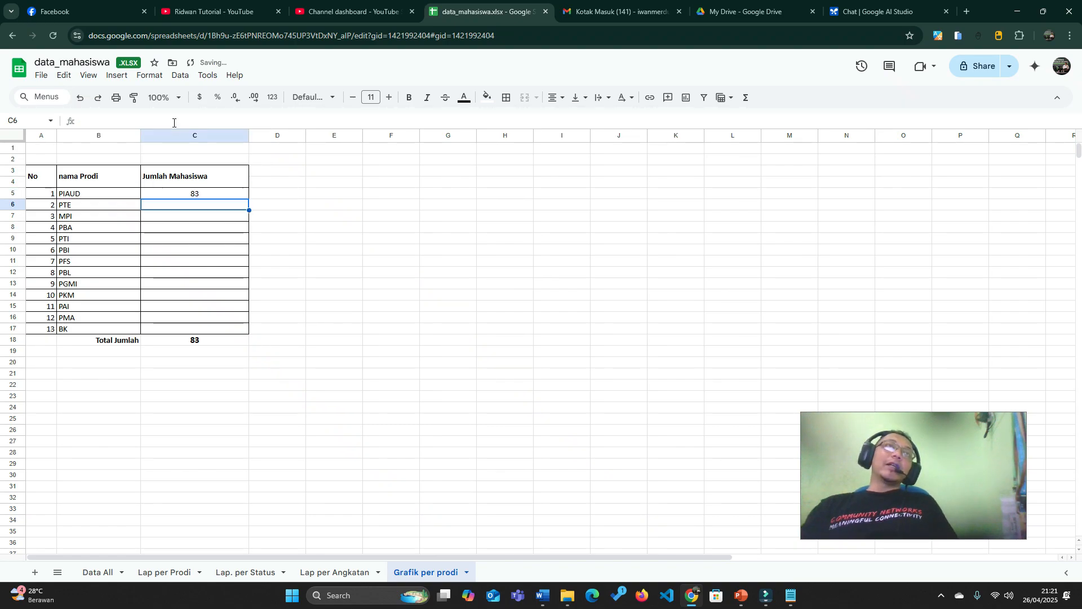
# Step: Fill the absolute-range COUNTIF formula from C5 down to C17 and check the total in C18
pyautogui.click(220, 193)
pyautogui.moveTo(249, 198); pyautogui.dragTo(334, 329)
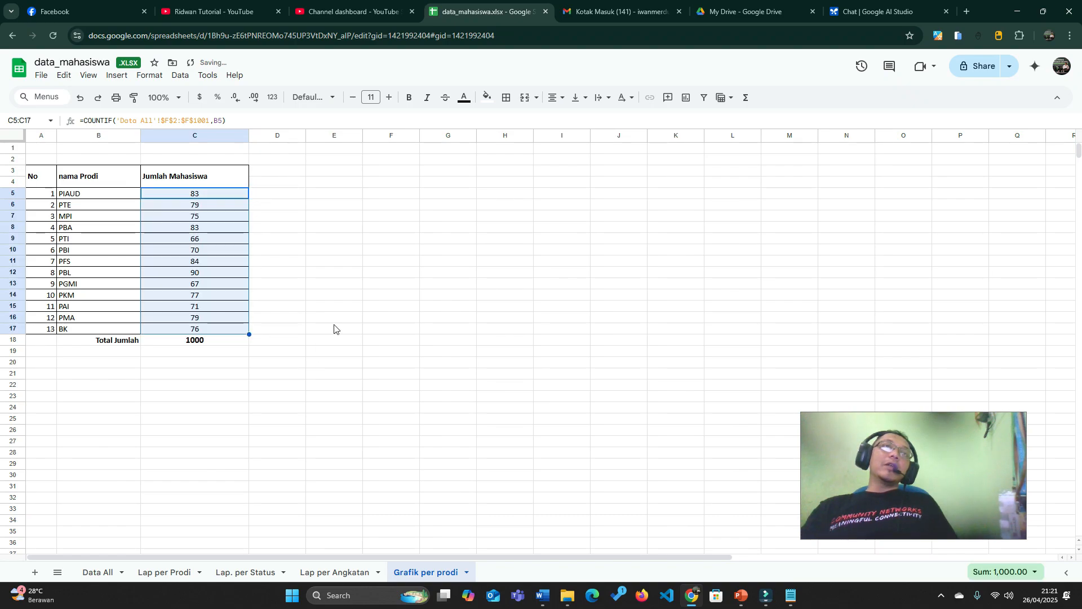
pyautogui.click(216, 342)
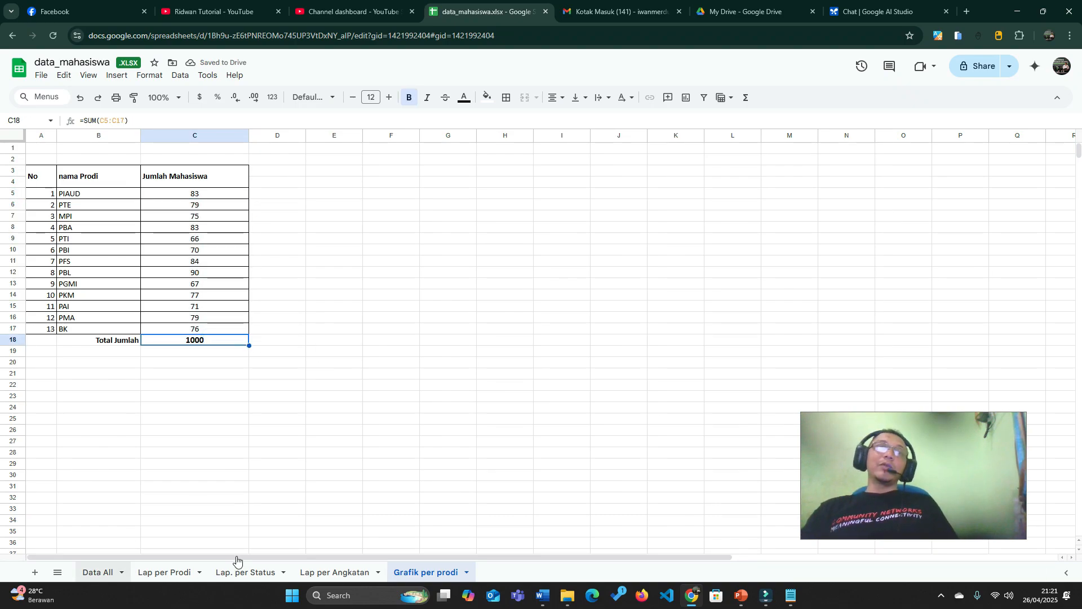
# Step: Examine the range and criterion references in the COUNTIF formulas of C5, C6 and C7, and open the C5 formula
pyautogui.click(205, 195)
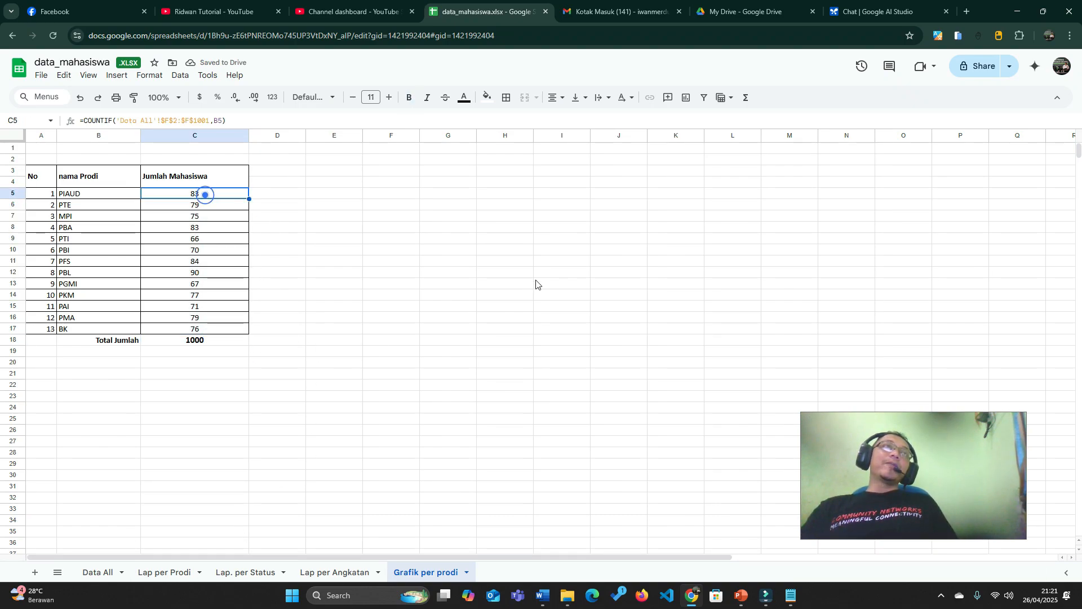
pyautogui.press('Down')
pyautogui.press('Up')
pyautogui.press('Down')
pyautogui.press('Down')
pyautogui.press('Up')
pyautogui.press('Up')
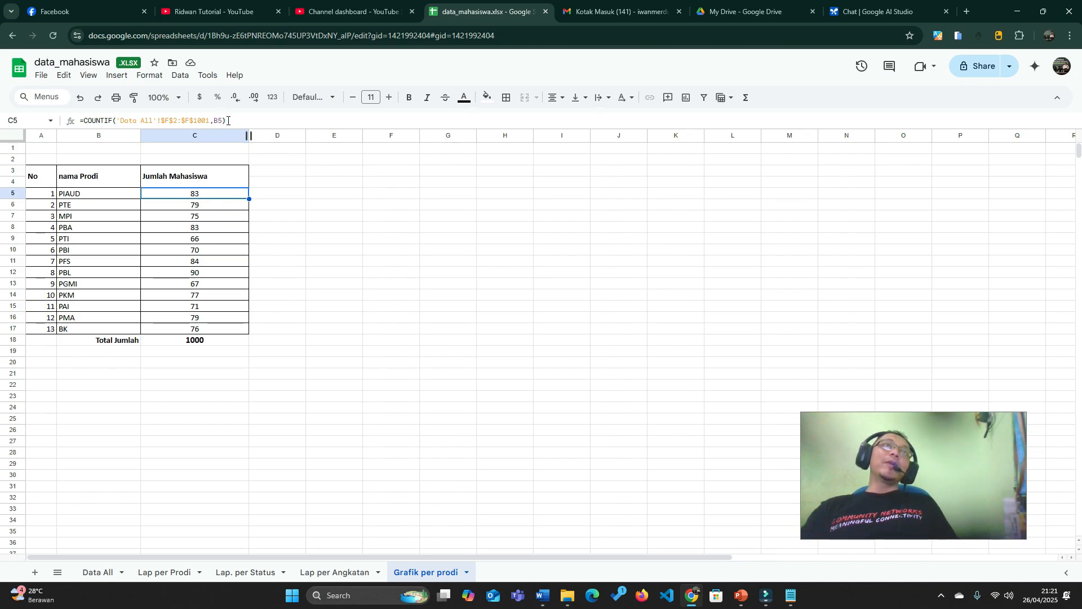
pyautogui.press('Down')
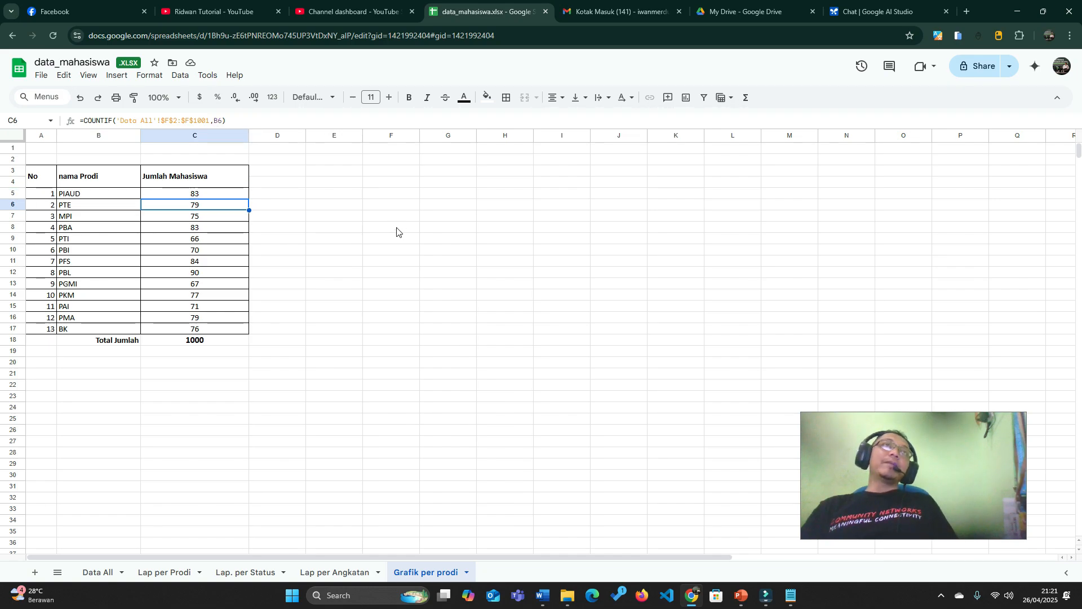
pyautogui.press('Down')
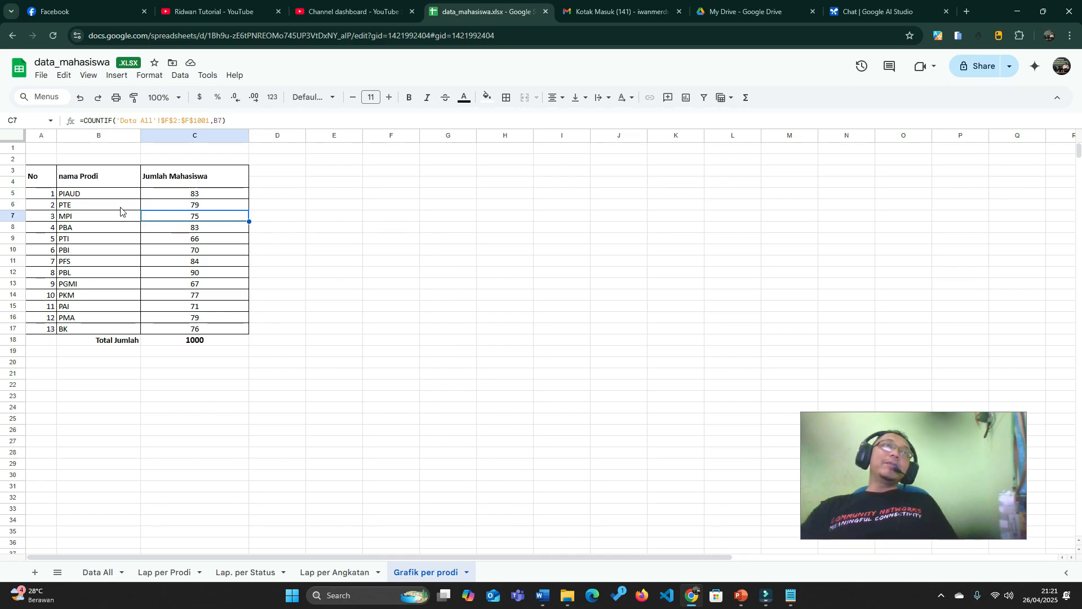
pyautogui.click(209, 193)
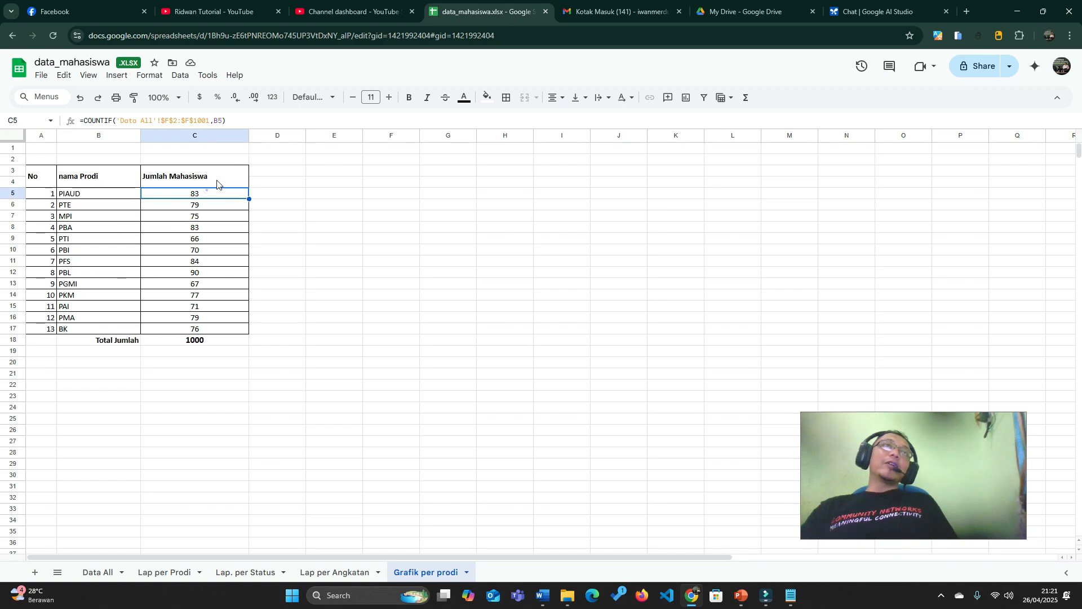
pyautogui.click(209, 122)
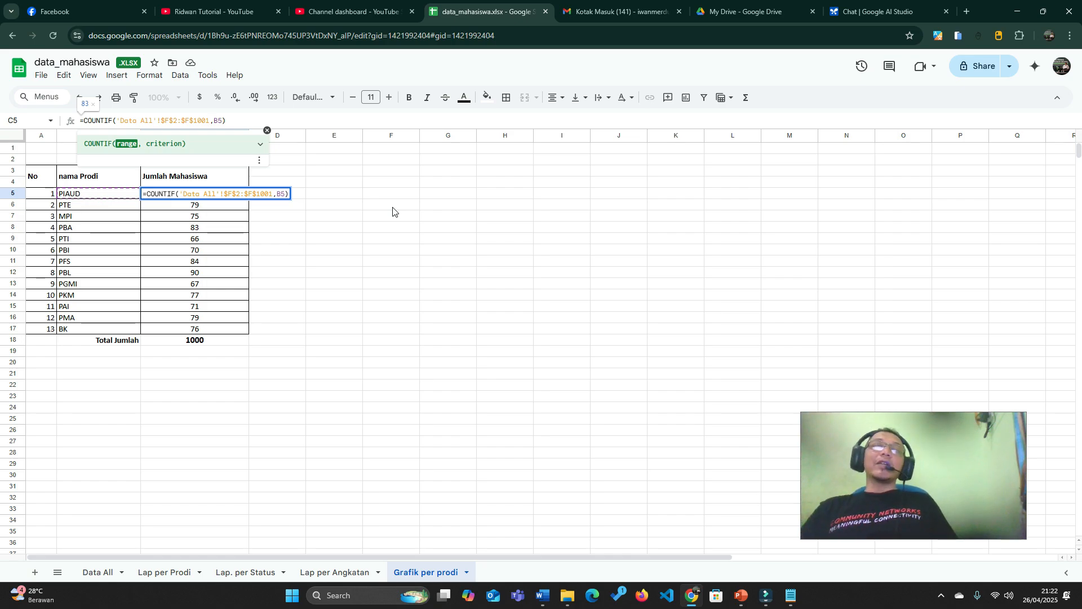
# Step: Insert a column chart of the student counts per study programme from B5:C17 and place it beside the table
pyautogui.press('Return')
pyautogui.click(371, 241)
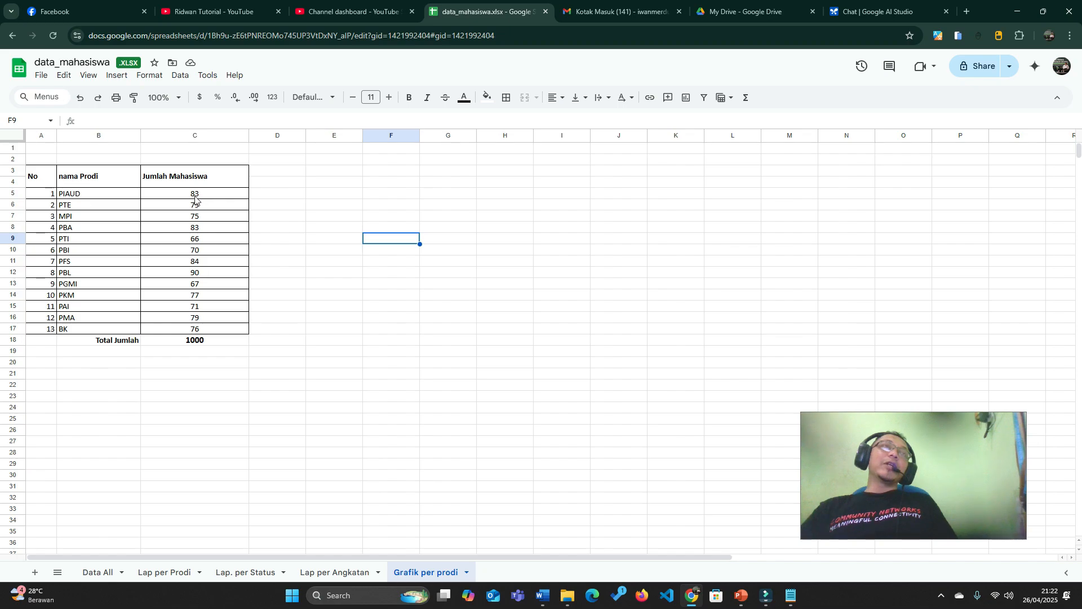
pyautogui.moveTo(200, 196); pyautogui.dragTo(198, 329)
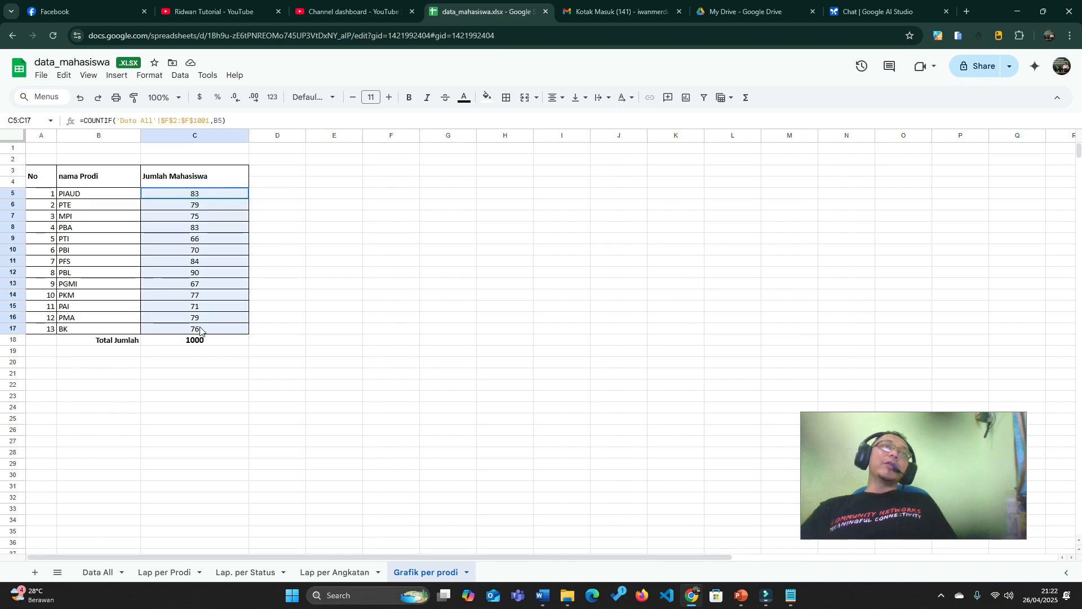
pyautogui.click(478, 323)
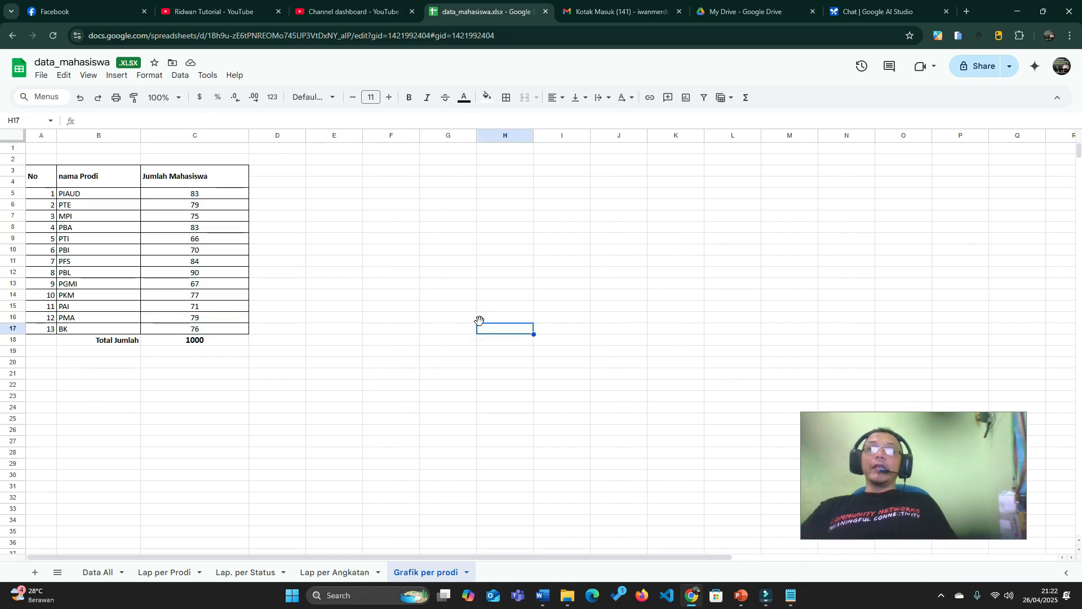
pyautogui.moveTo(85, 194); pyautogui.dragTo(224, 335)
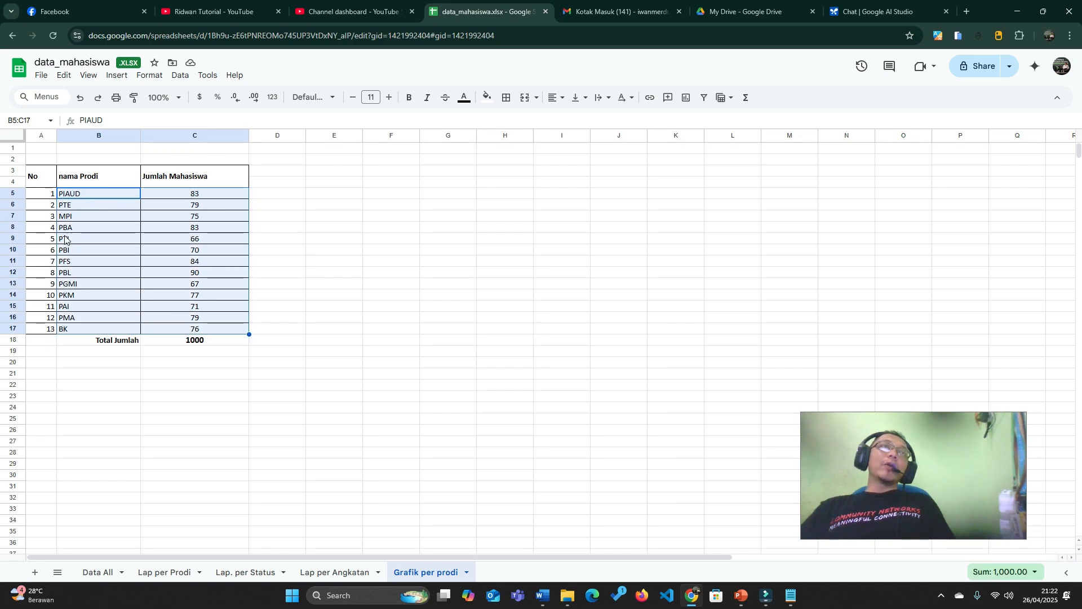
pyautogui.click(118, 79)
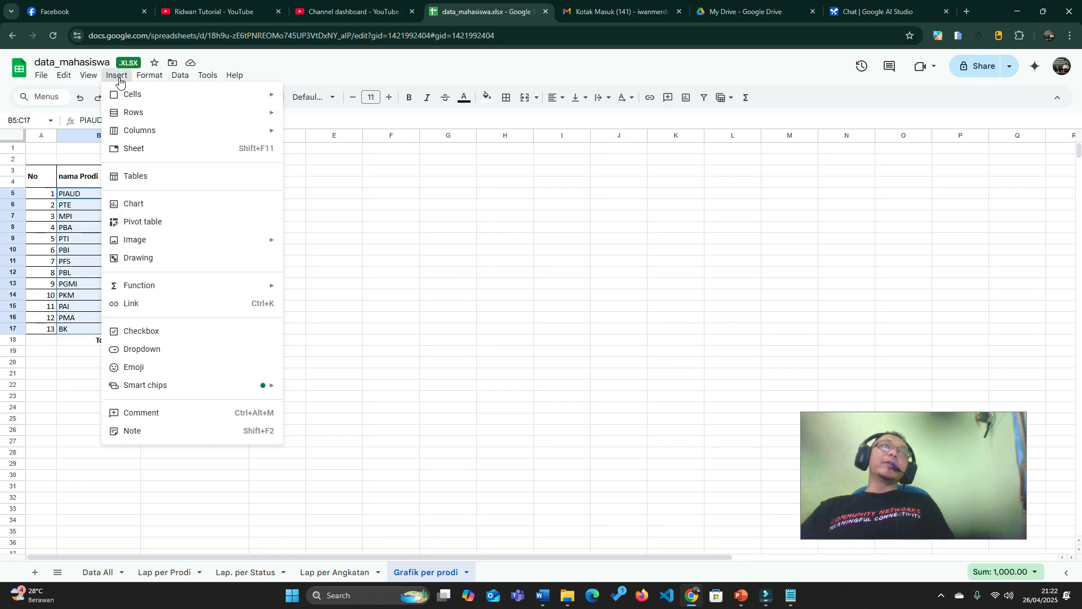
pyautogui.click(146, 204)
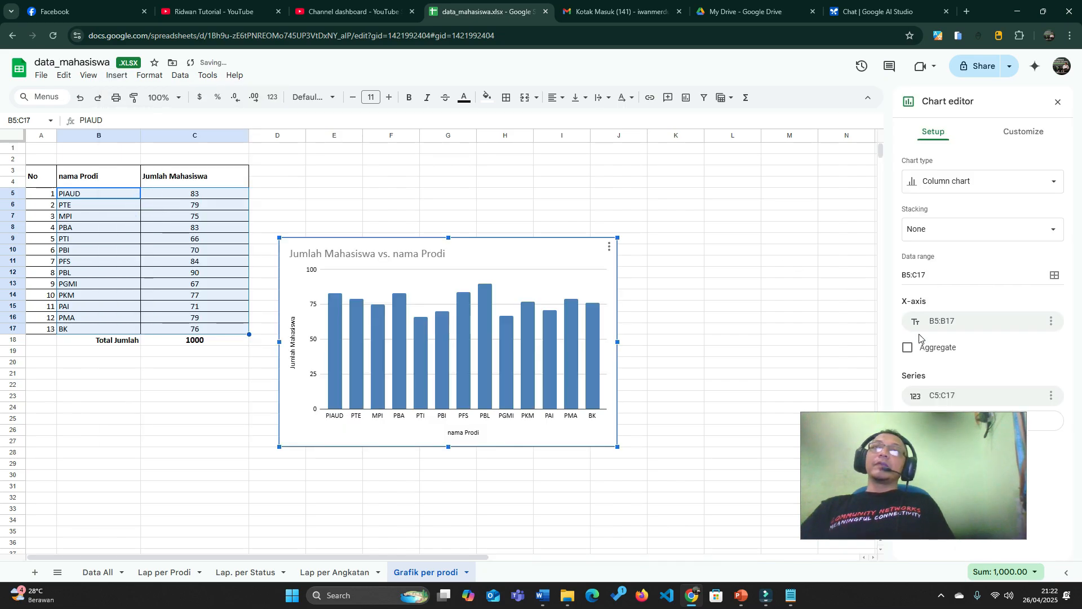
pyautogui.moveTo(922, 428); pyautogui.dragTo(705, 483)
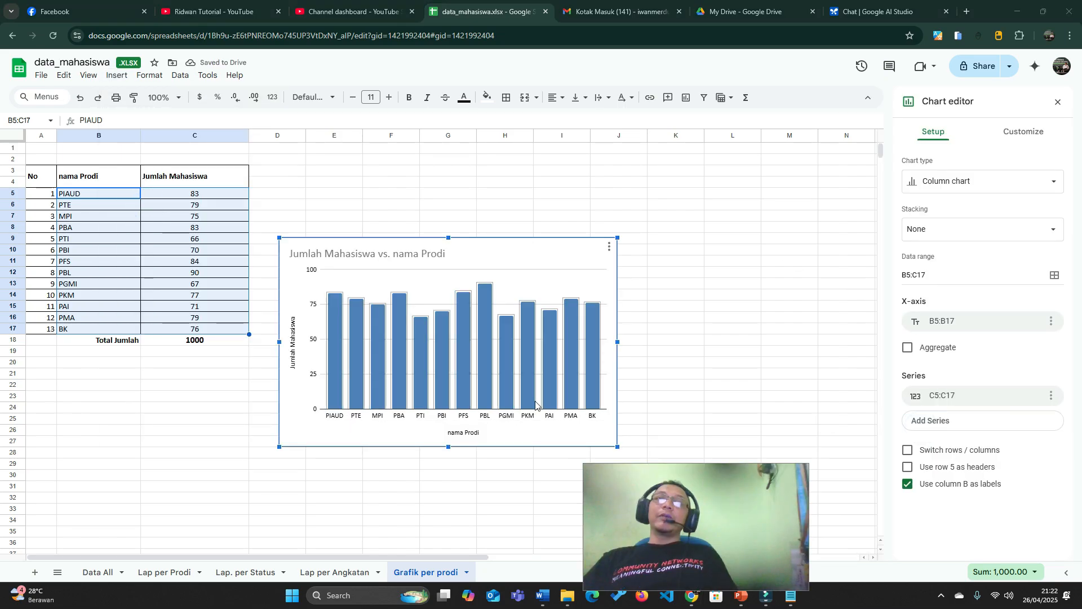
pyautogui.moveTo(468, 243); pyautogui.dragTo(498, 176)
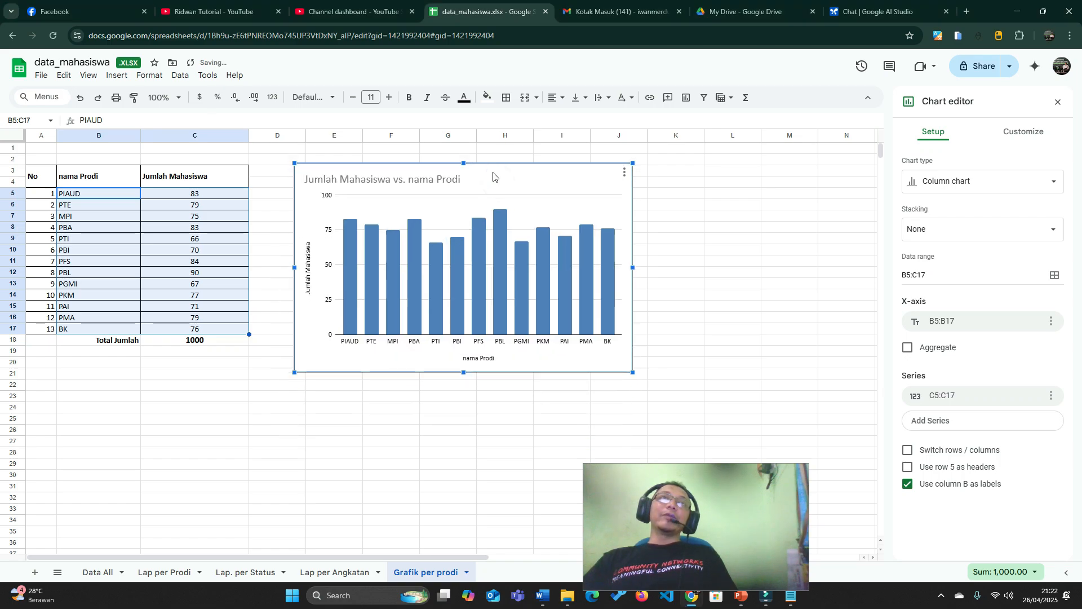
# Step: Change the chart title to "Jumlah Mahasiswa Per Prodi"
pyautogui.click(458, 179)
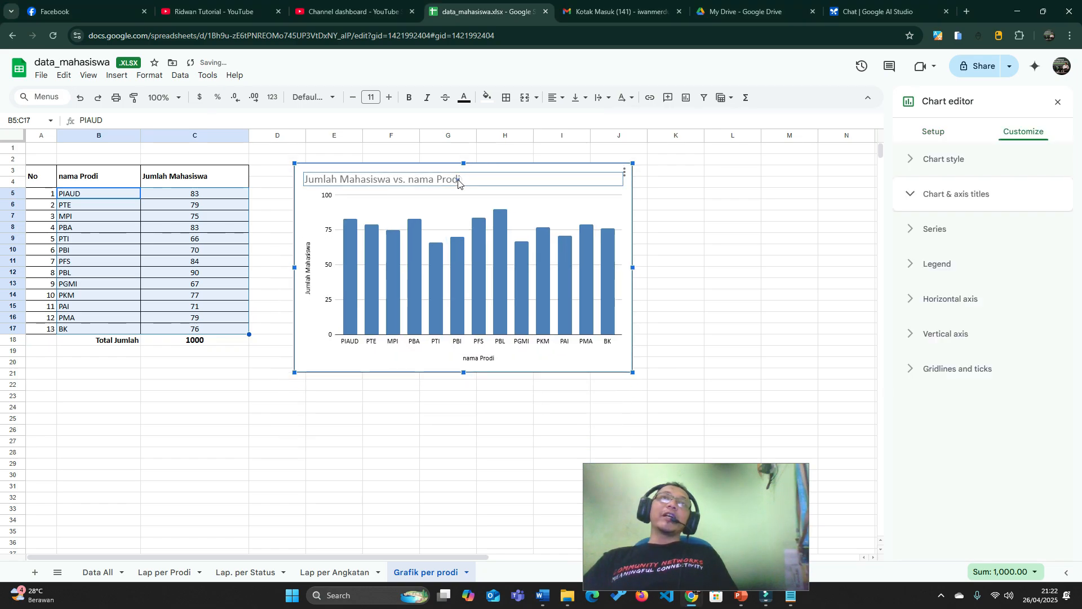
pyautogui.moveTo(1036, 277); pyautogui.dragTo(977, 276)
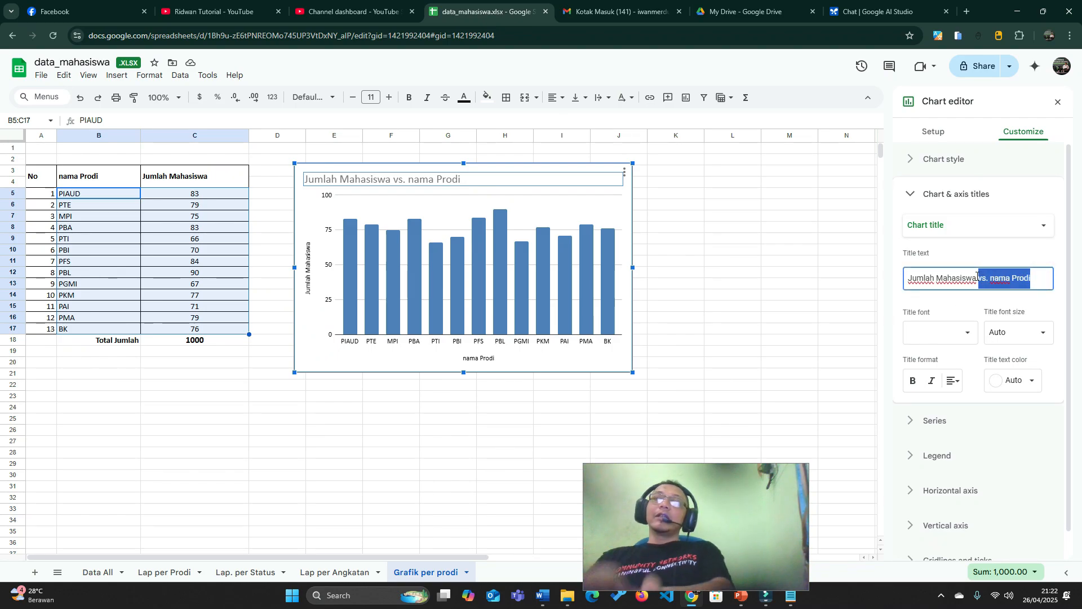
pyautogui.click(978, 276)
pyautogui.press('Delete')
pyautogui.press('Delete')
pyautogui.press('Delete')
pyautogui.press('Delete')
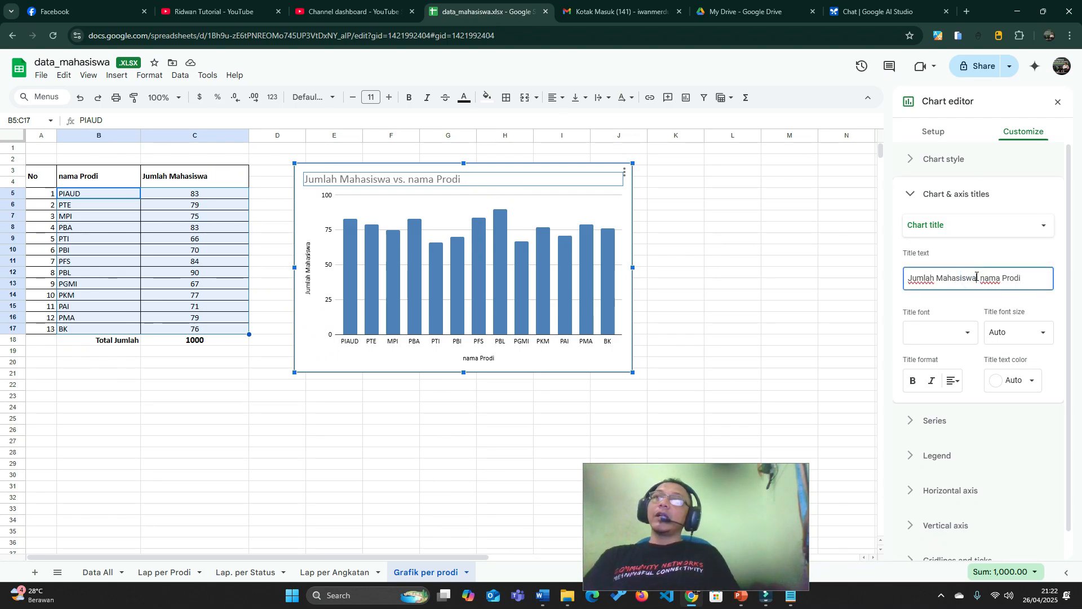
pyautogui.press('Delete')
pyautogui.press('Delete')
pyautogui.write('Per')
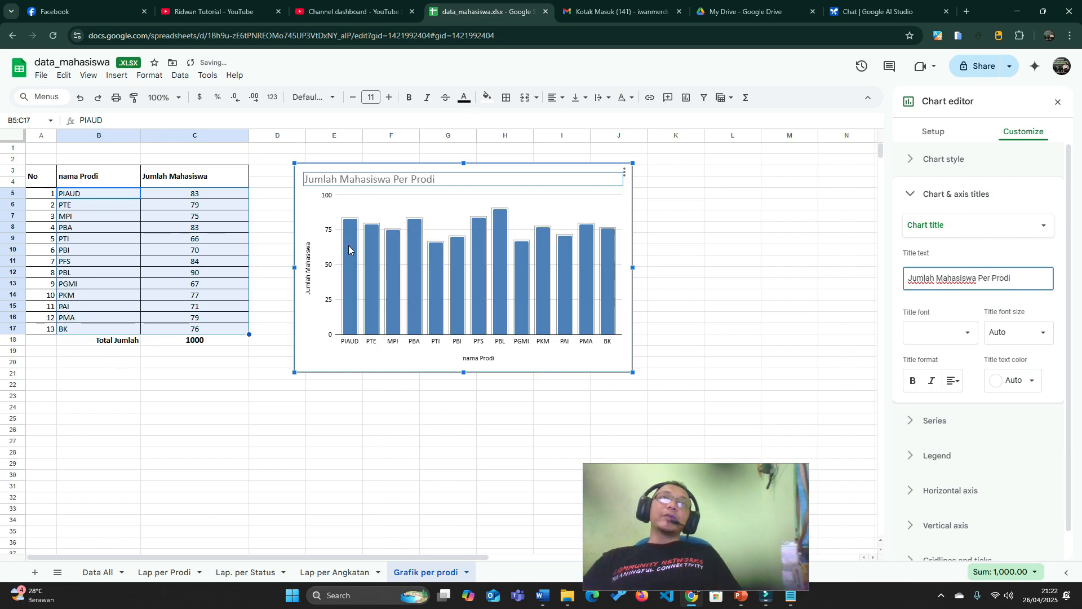
pyautogui.click(710, 251)
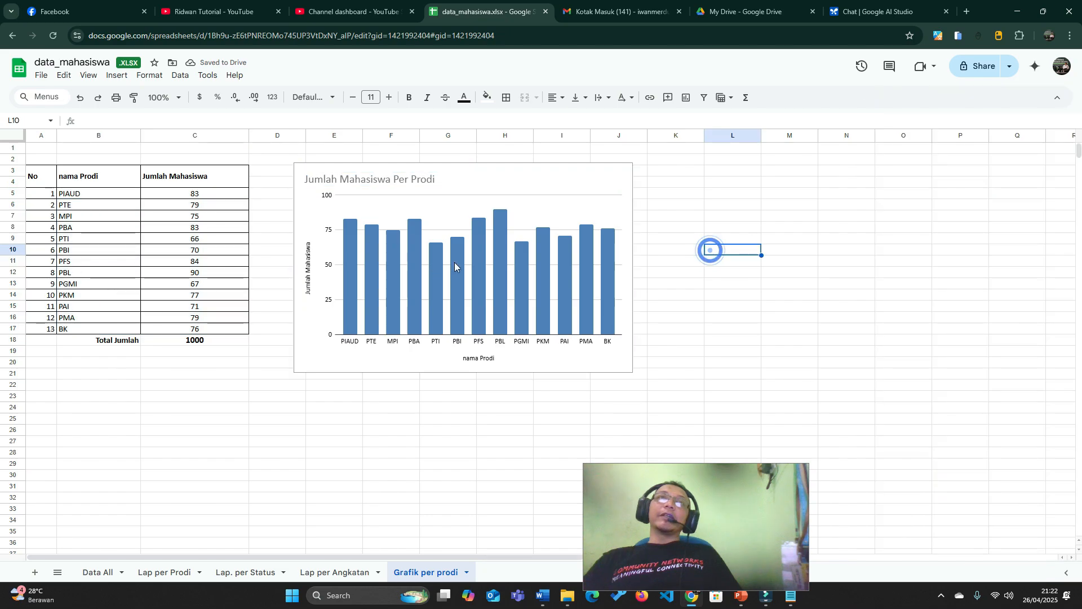
# Step: Examine the columns of the chart and compare them with the COUNTIF counts in the table, including C5
pyautogui.click(352, 255)
pyautogui.click(697, 214)
pyautogui.click(502, 232)
pyautogui.moveTo(502, 227)
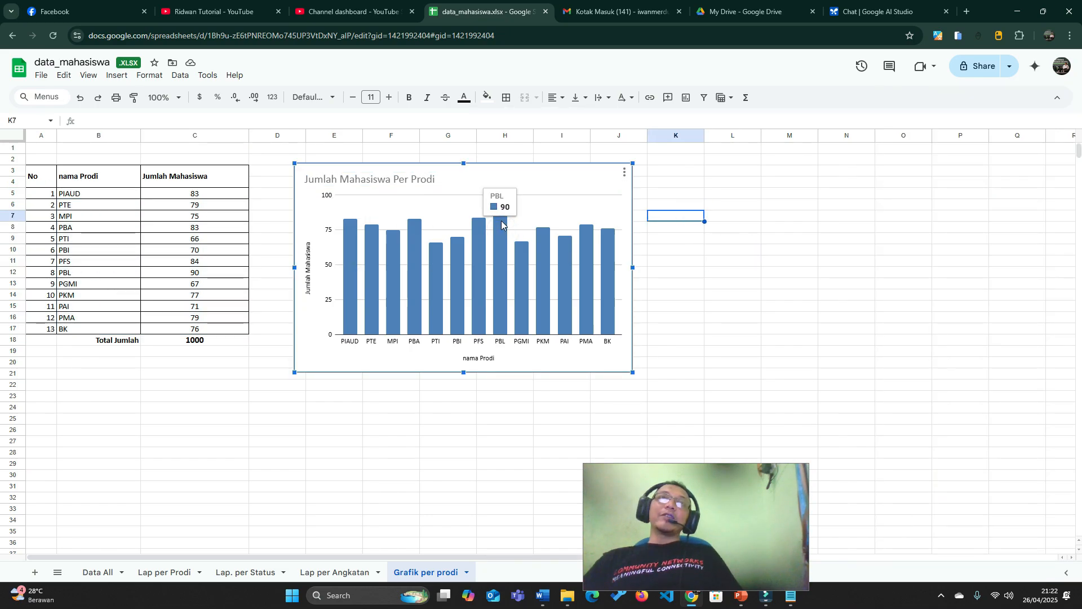
pyautogui.moveTo(392, 258)
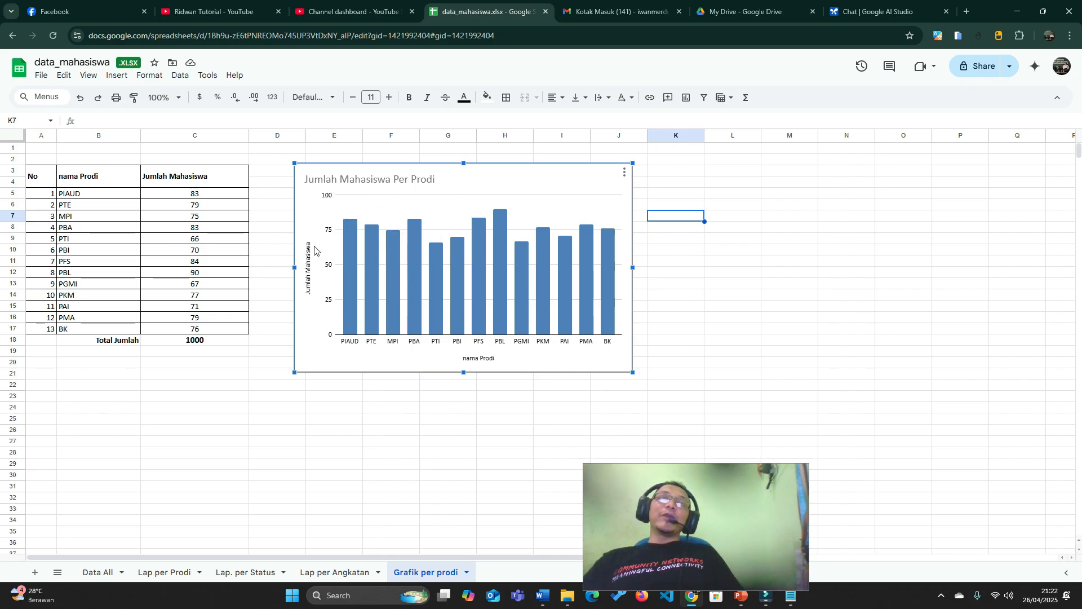
pyautogui.click(753, 262)
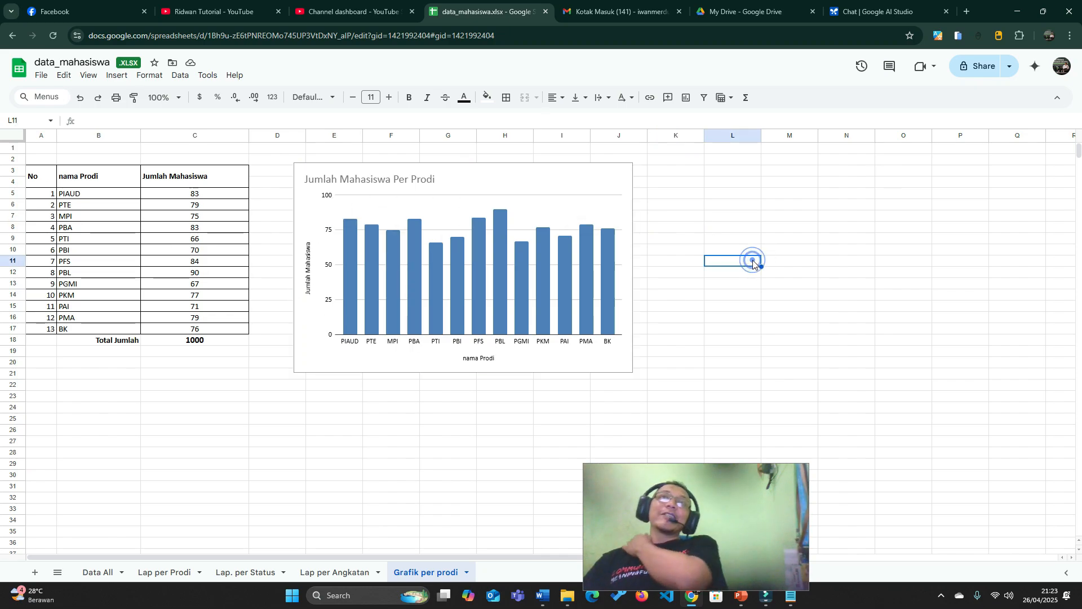
pyautogui.click(196, 197)
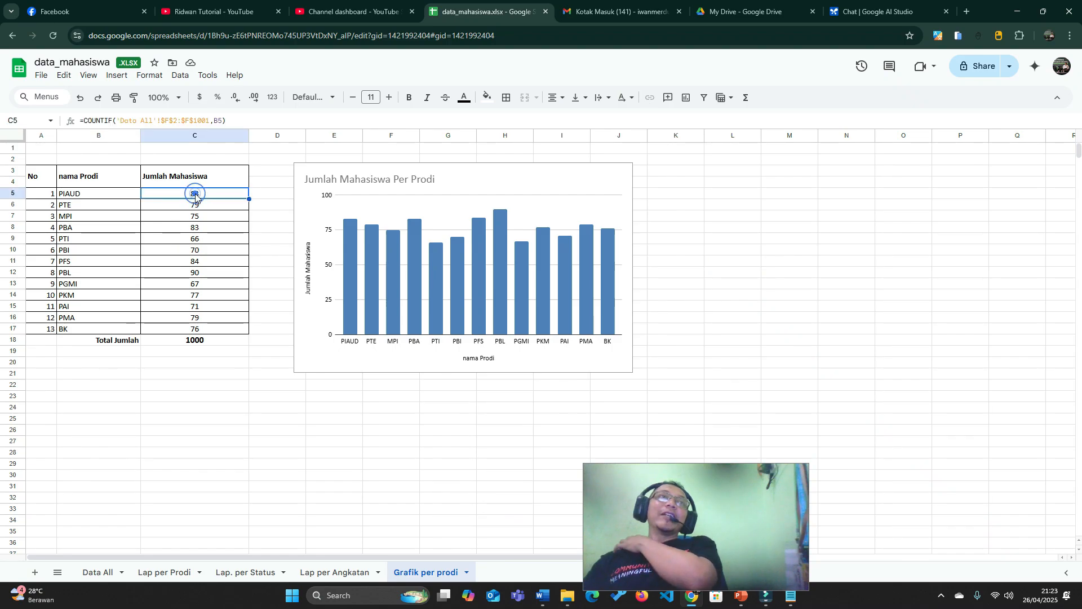
pyautogui.click(611, 174)
pyautogui.click(711, 198)
pyautogui.click(549, 182)
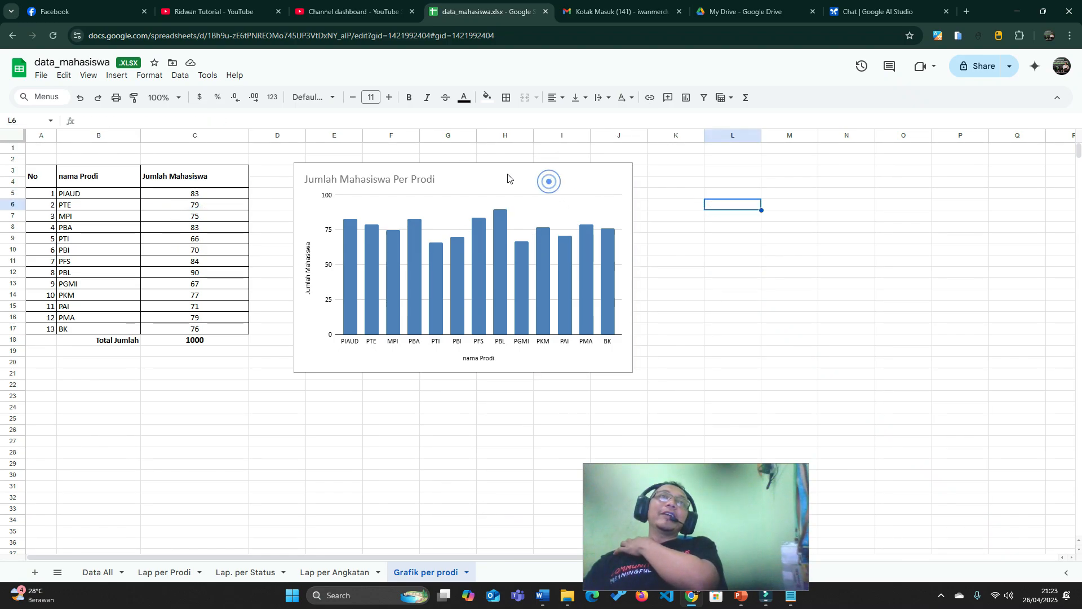
pyautogui.click(708, 230)
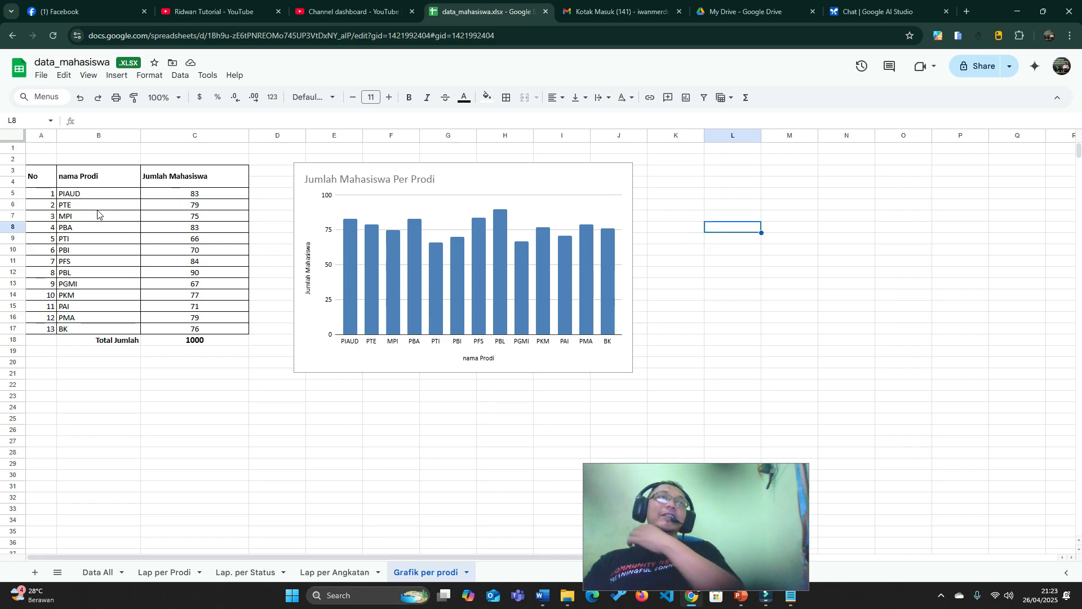
# Step: Look through the Data All, Lap per Prodi, Lap. per Status and Lap per Angkatan sheets and return to Grafik per prodi
pyautogui.click(96, 572)
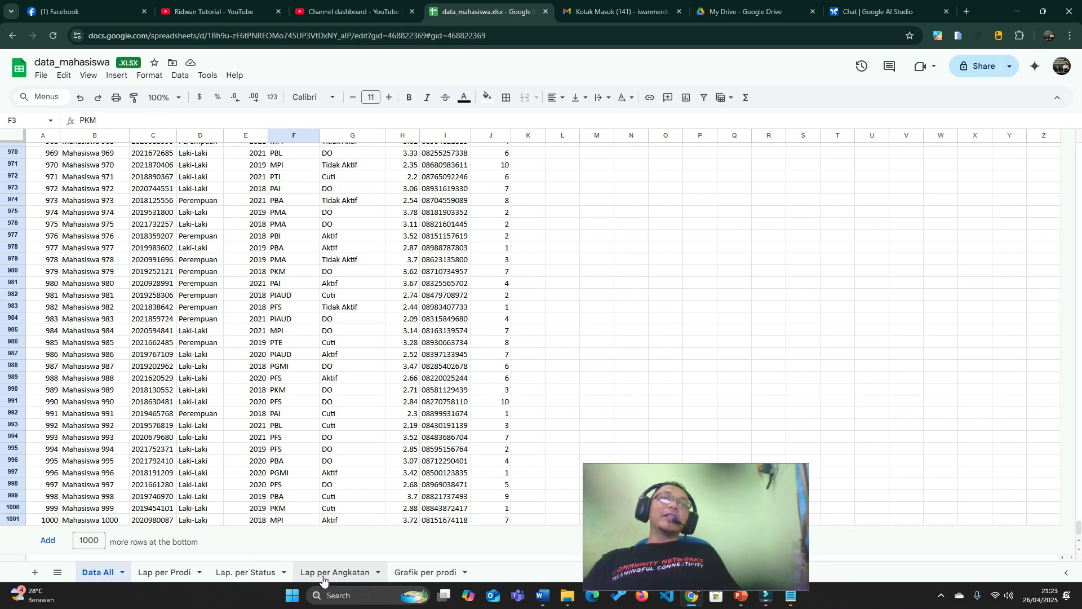
pyautogui.click(158, 573)
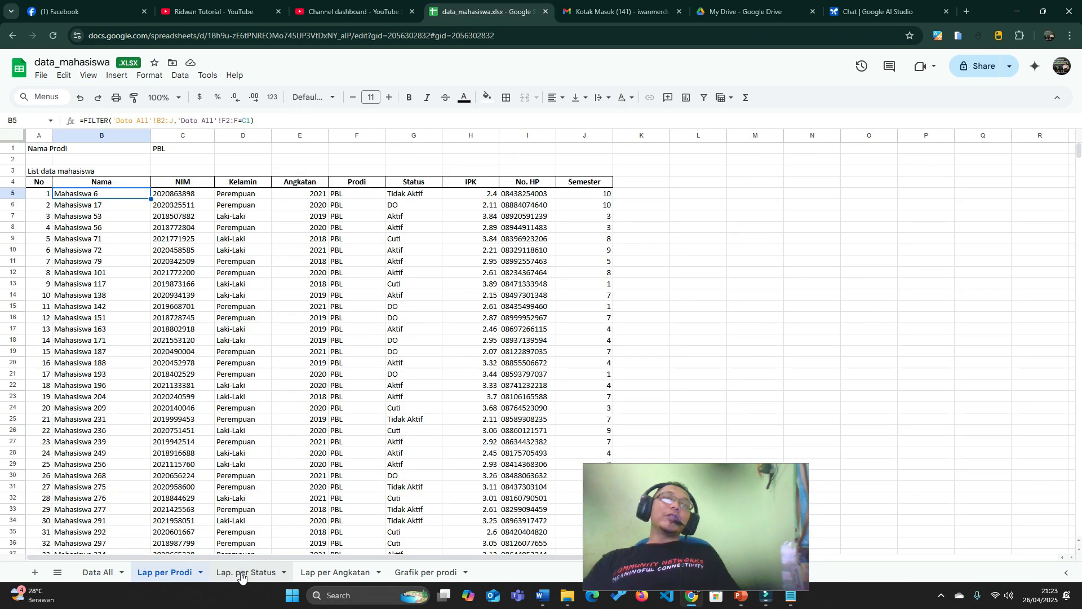
pyautogui.click(234, 574)
pyautogui.click(330, 573)
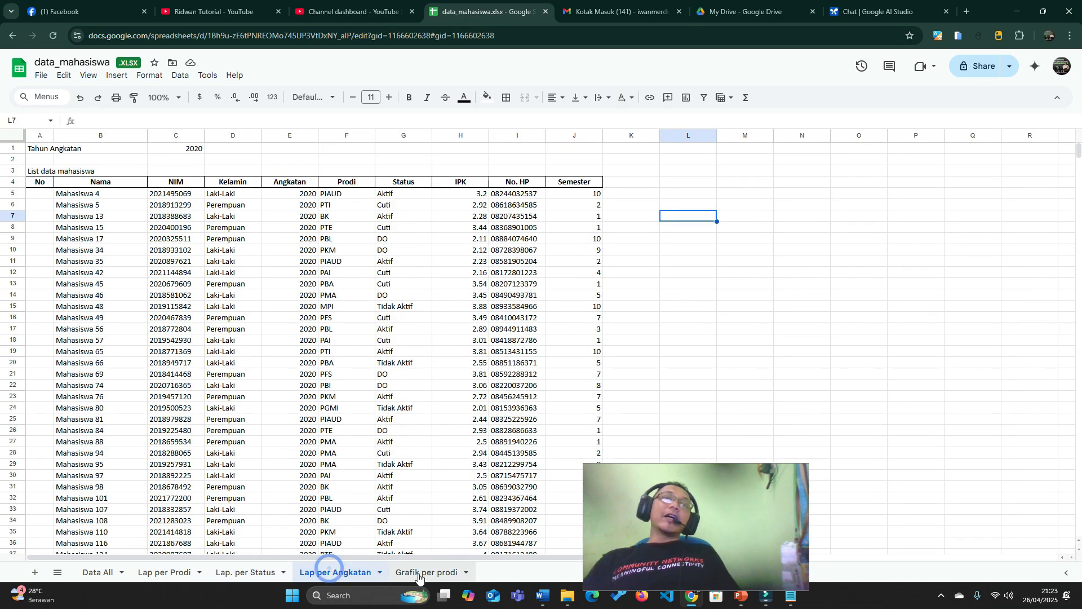
pyautogui.click(424, 573)
pyautogui.click(775, 251)
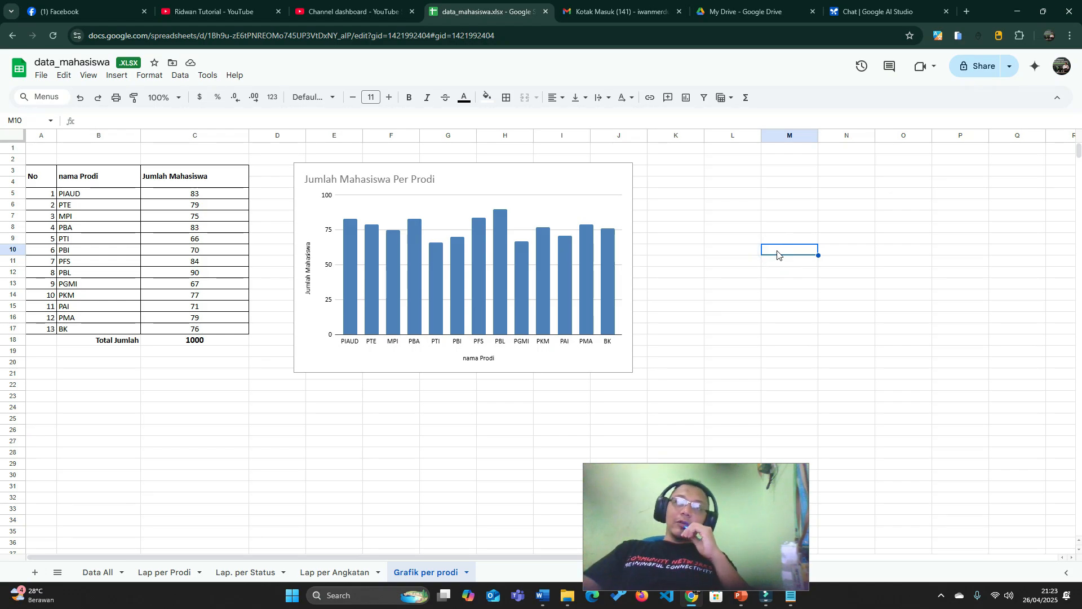
# Step: Review the Data All records from the last rows back to the first, and revisit the status, Angkatan and chart sheets
pyautogui.click(93, 572)
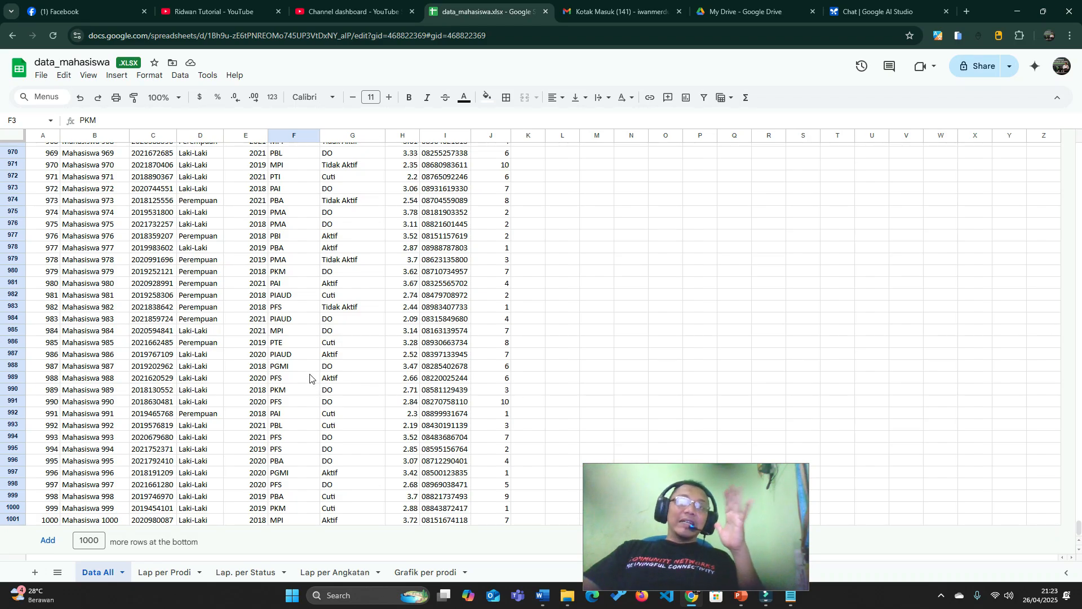
pyautogui.scroll(5, 366, 365)
pyautogui.scroll(10, 366, 365)
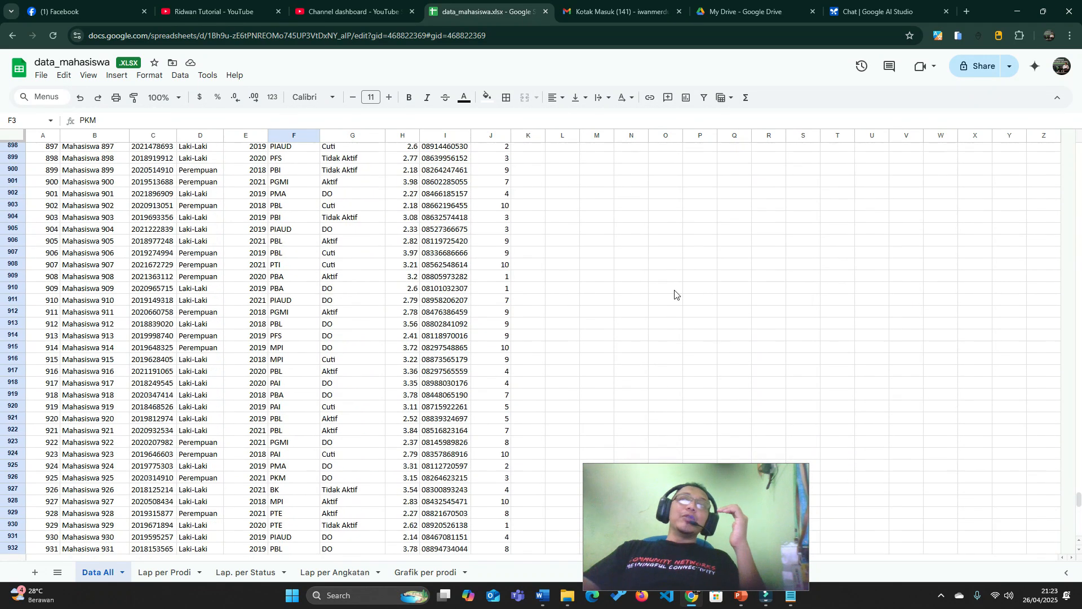
pyautogui.moveTo(1079, 496); pyautogui.dragTo(1079, 148)
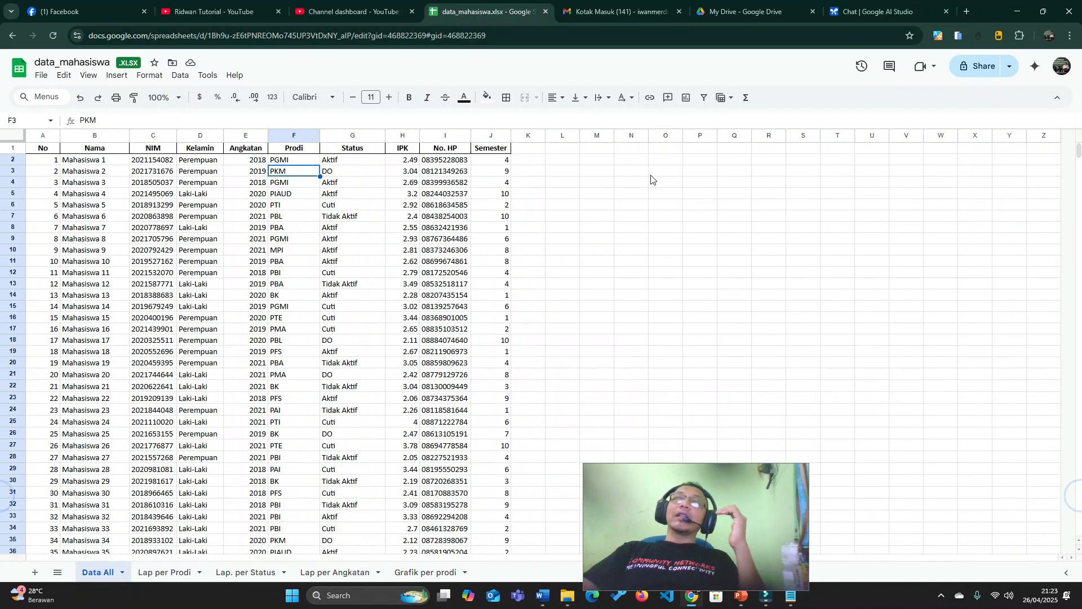
pyautogui.click(276, 197)
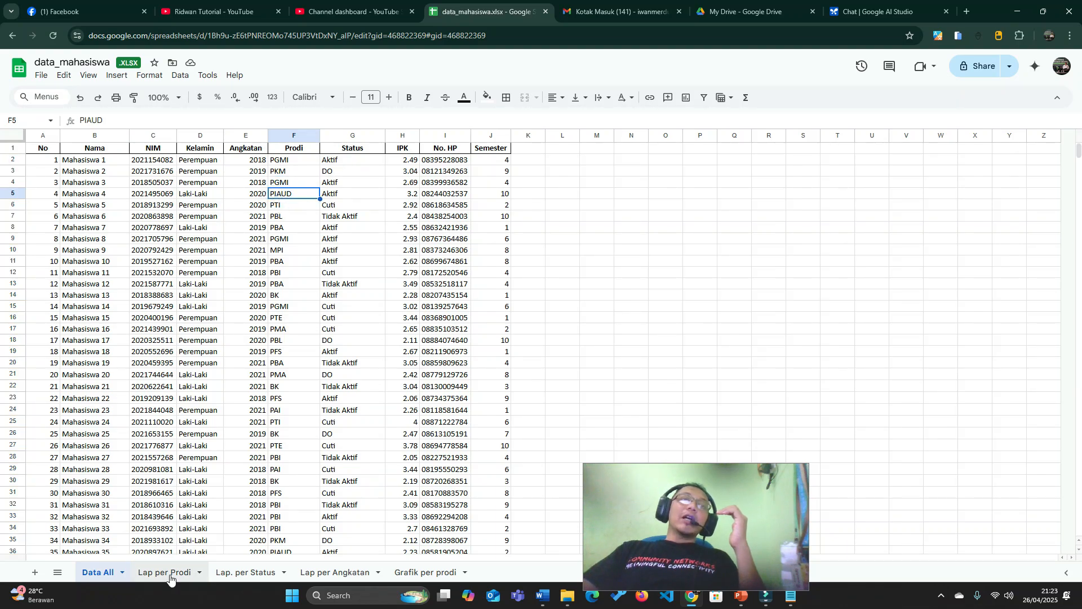
pyautogui.click(240, 572)
pyautogui.click(336, 572)
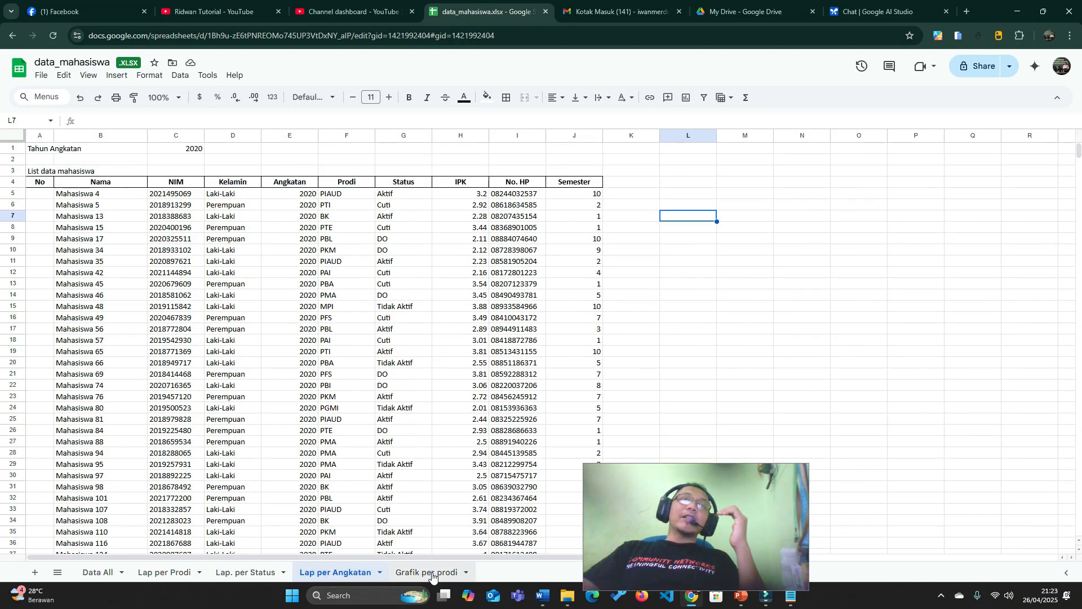
pyautogui.click(429, 572)
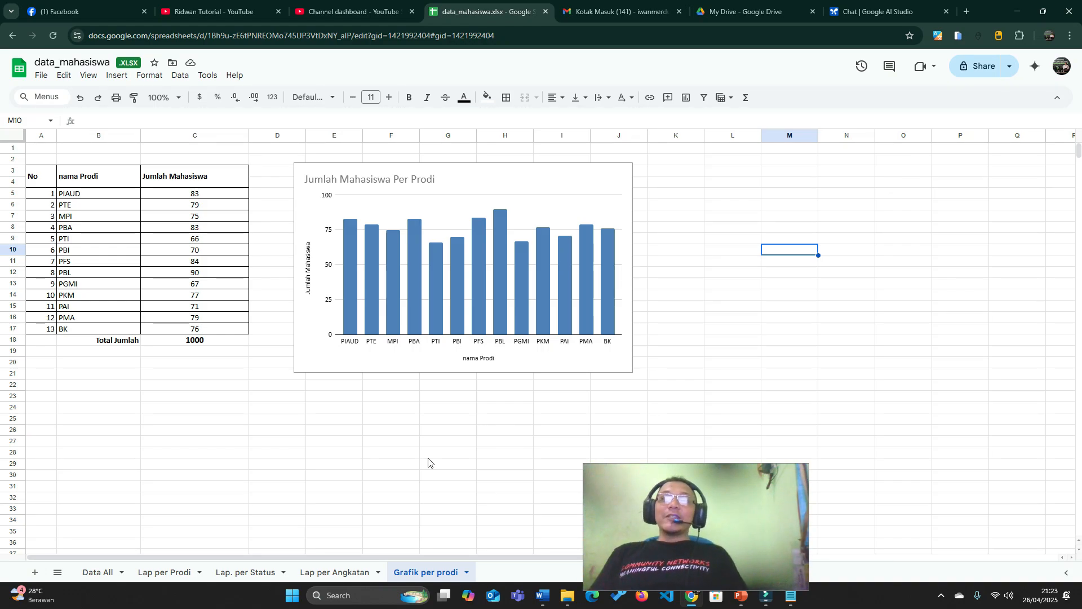
# Step: Review the required reports on the Kasus slide in PowerPoint, and return to the workbook to view the chart, C5 formula and Lap per Angkatan
pyautogui.moveTo(705, 472); pyautogui.dragTo(851, 418)
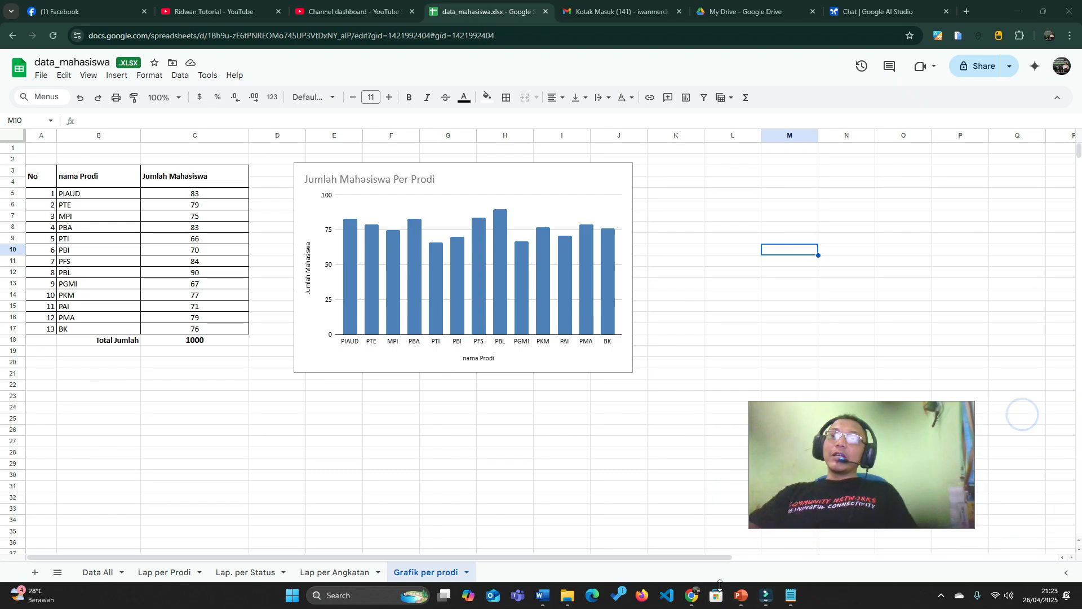
pyautogui.click(740, 595)
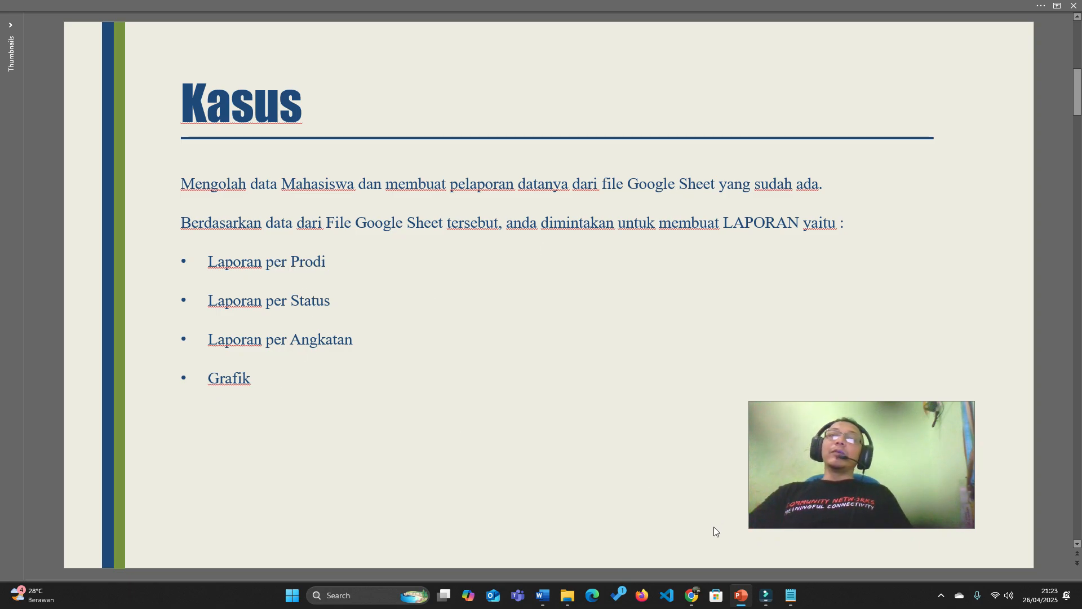
pyautogui.click(692, 595)
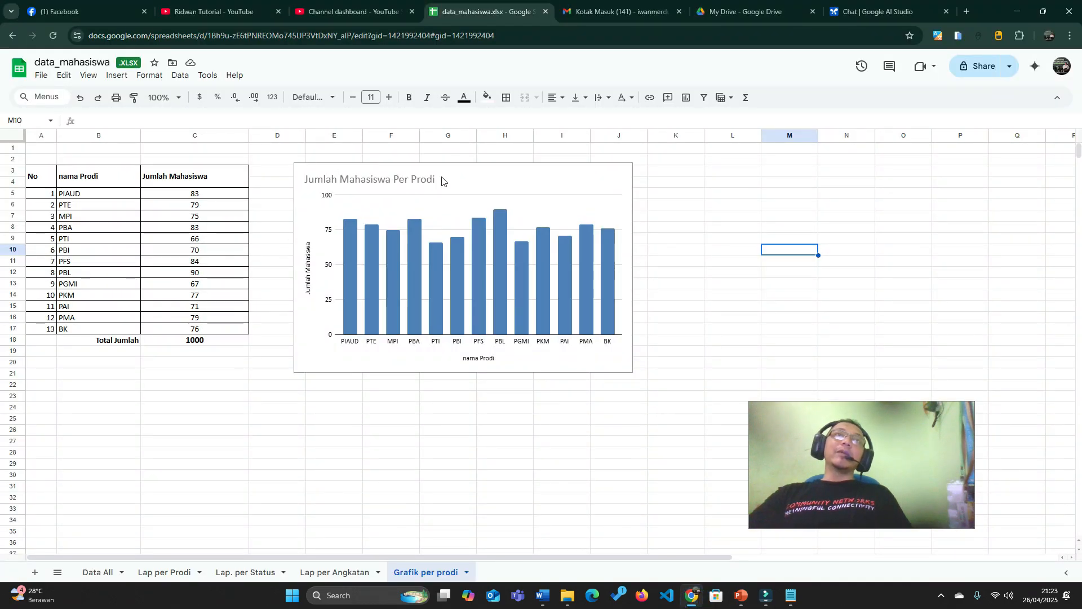
pyautogui.click(461, 169)
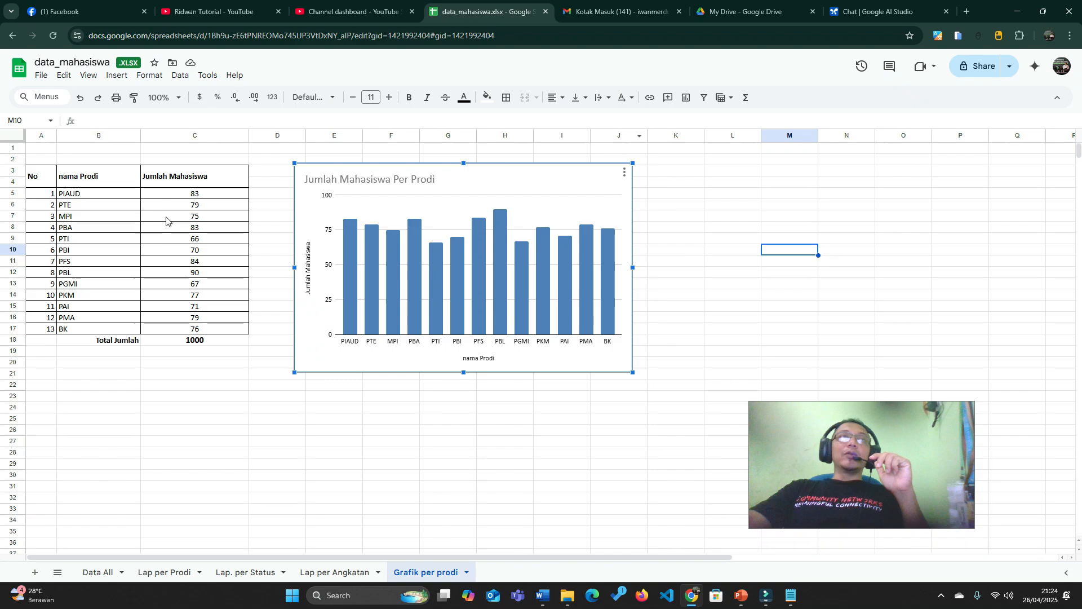
pyautogui.click(196, 196)
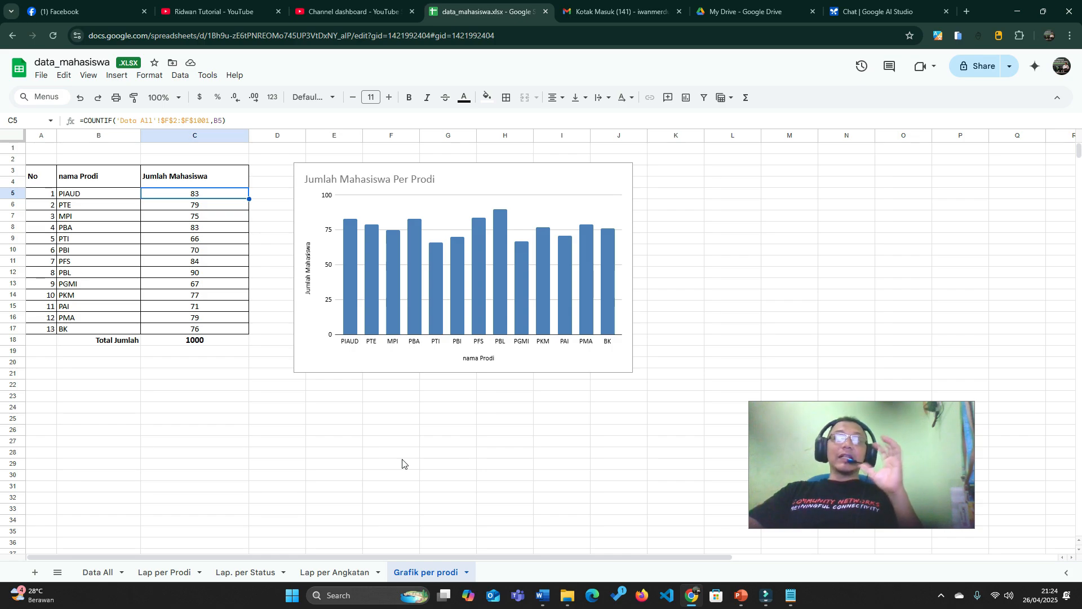
pyautogui.click(315, 573)
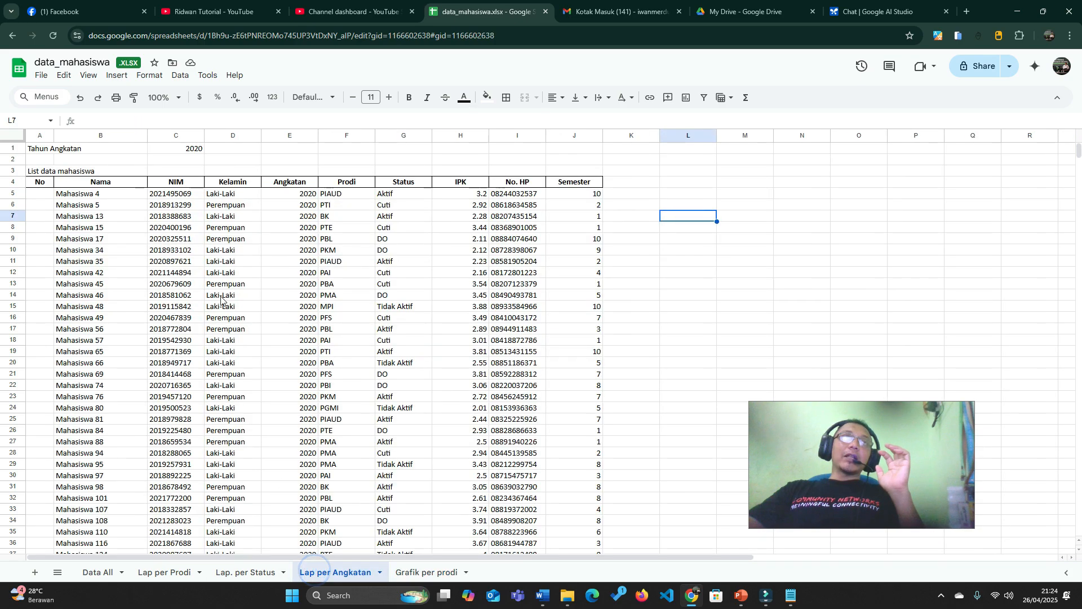
# Step: Set the Tahun Angkatan value in C1 of Lap per Angkatan to 2022
pyautogui.click(189, 151)
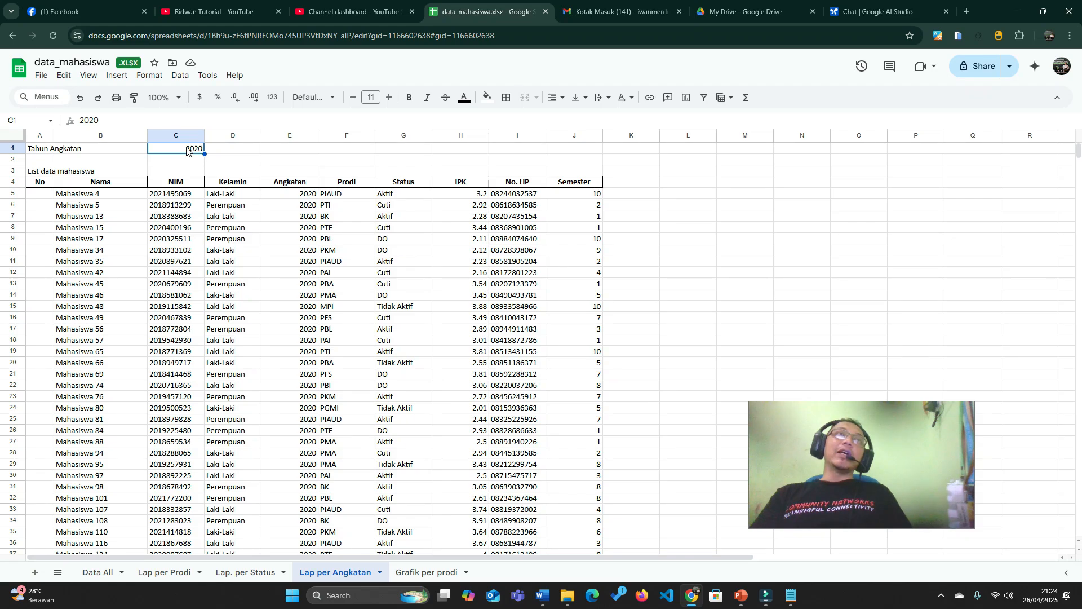
pyautogui.write('2')
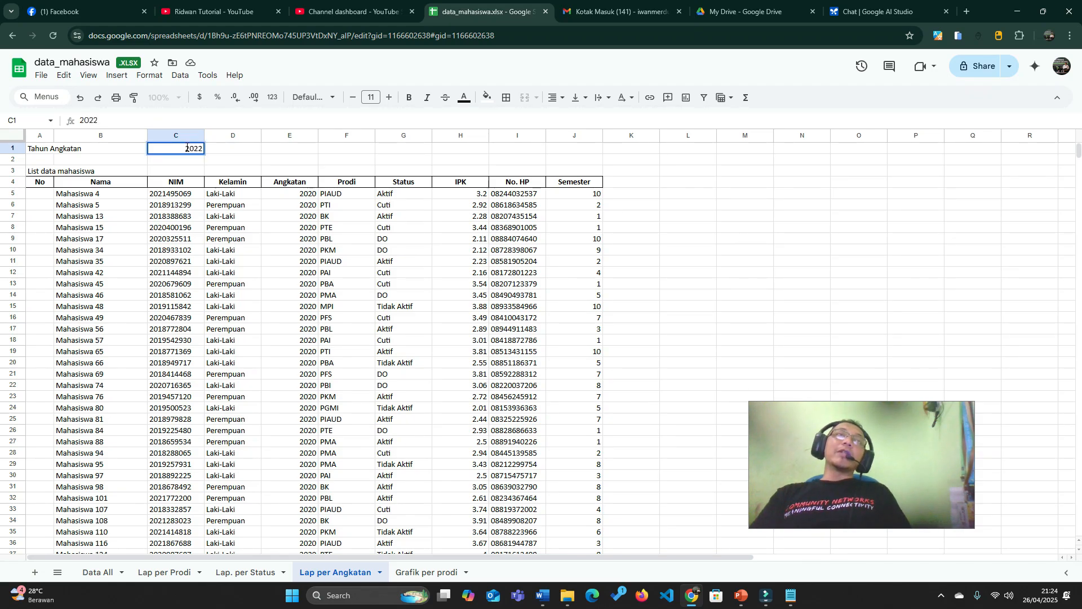
pyautogui.write('022')
pyautogui.press('Return')
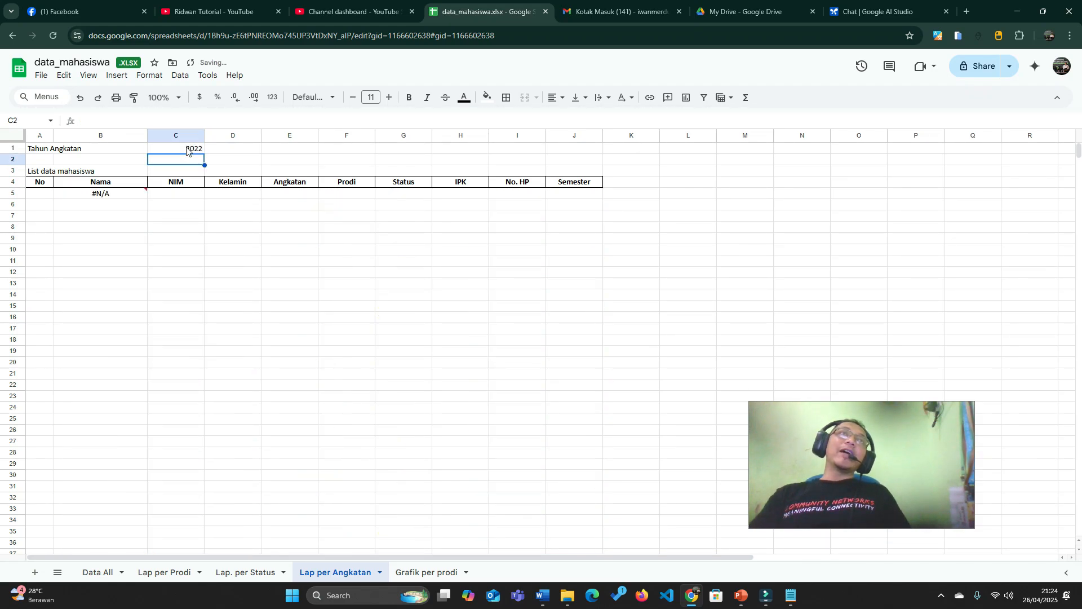
# Step: Set the Tahun Angkatan value in C1 to 2018
pyautogui.click(187, 149)
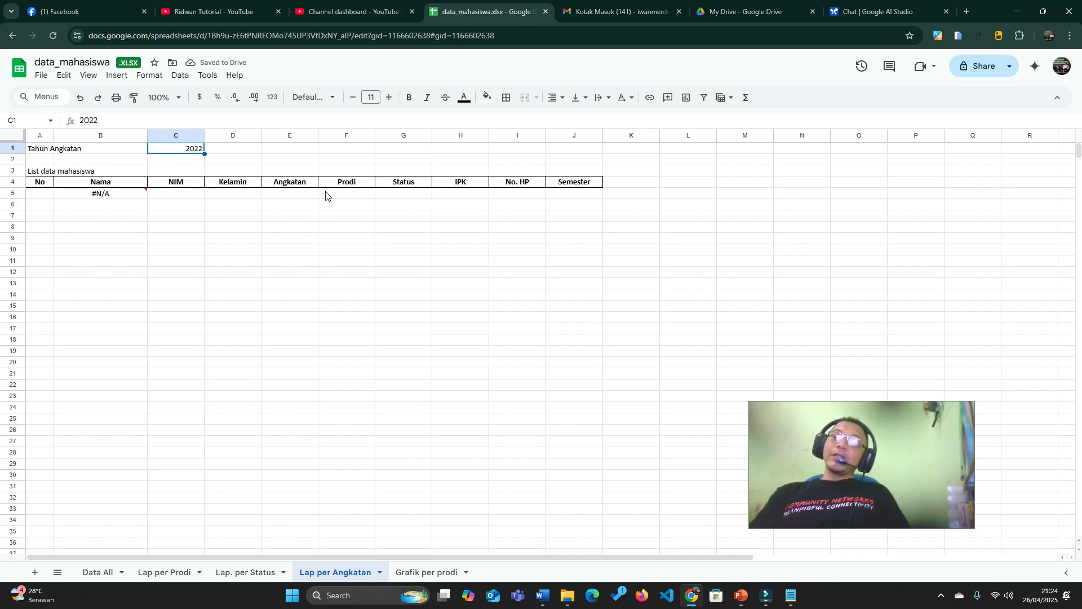
pyautogui.write('20')
pyautogui.press('Return')
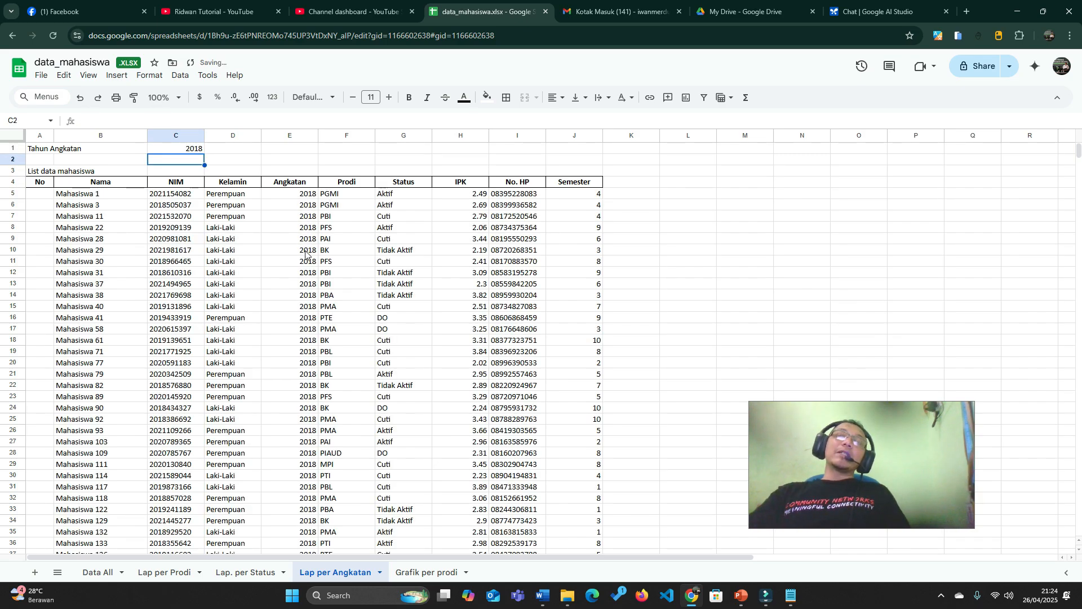
# Step: Add a data validation rule to C1 of Lap per Angkatan with Dropdown criteria and 2018 as its first item
pyautogui.click(188, 149)
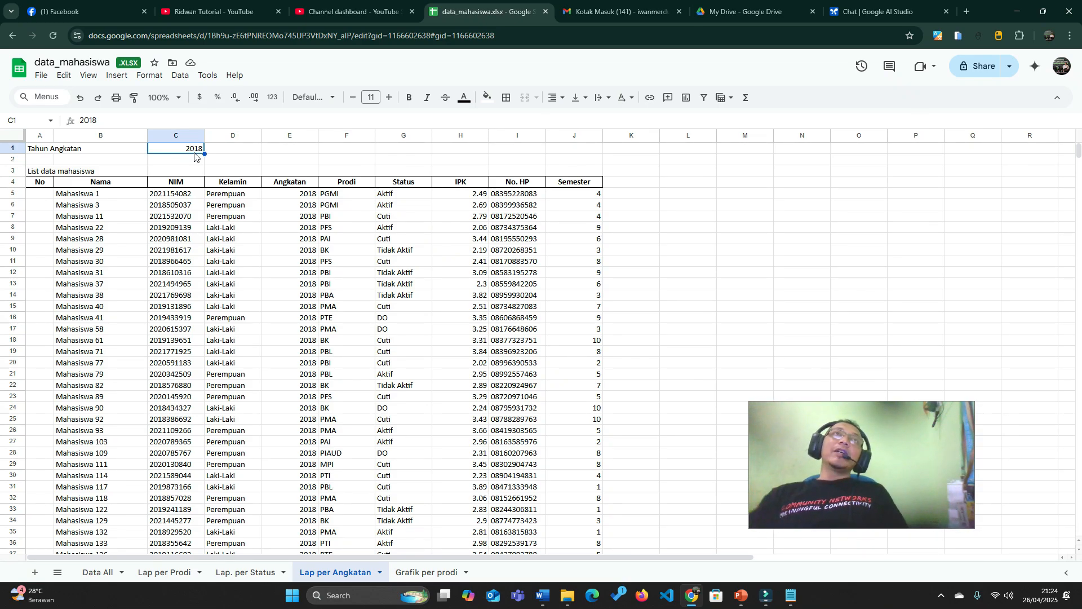
pyautogui.click(180, 75)
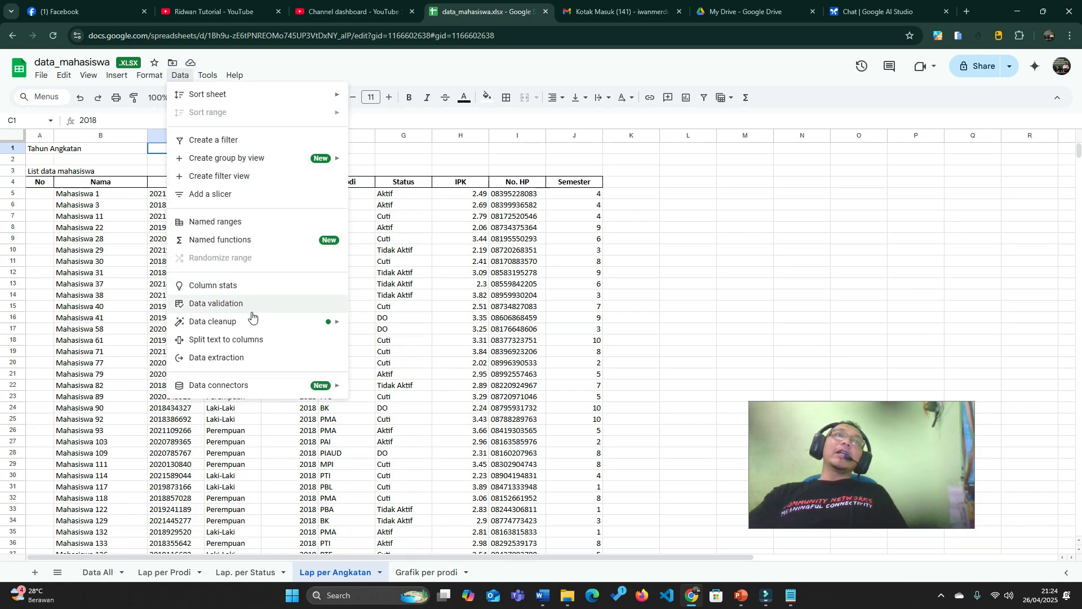
pyautogui.click(212, 304)
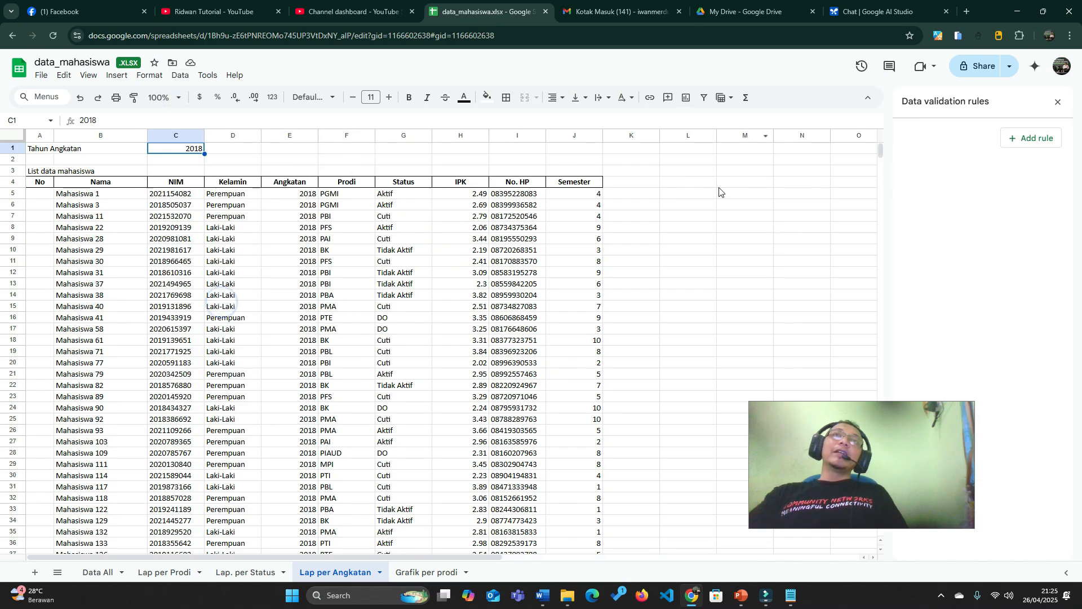
pyautogui.moveTo(874, 408); pyautogui.dragTo(733, 390)
pyautogui.click(1037, 143)
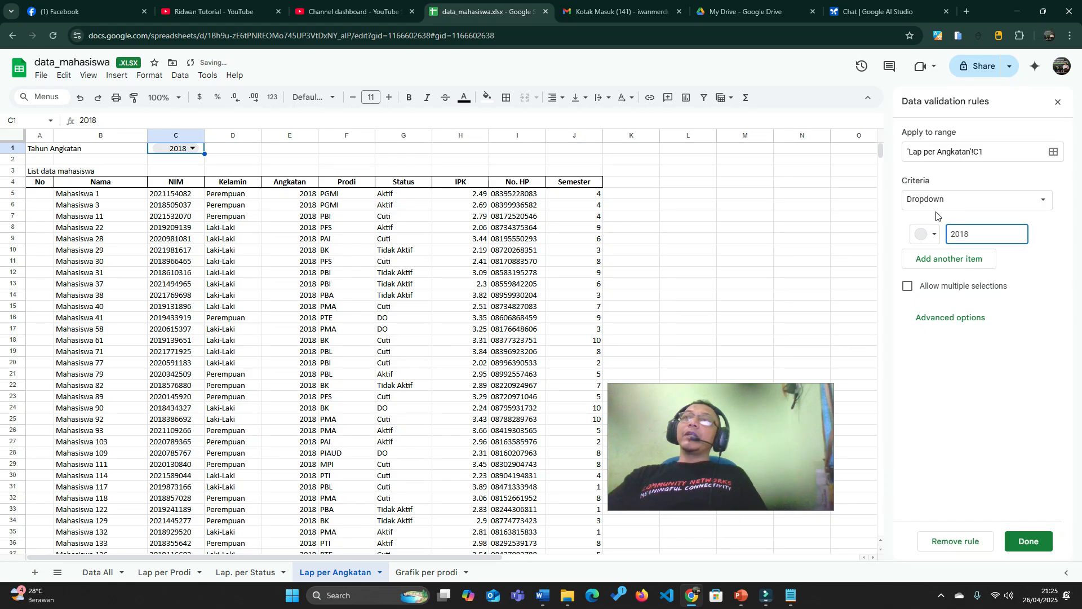
pyautogui.click(1008, 201)
pyautogui.click(1007, 200)
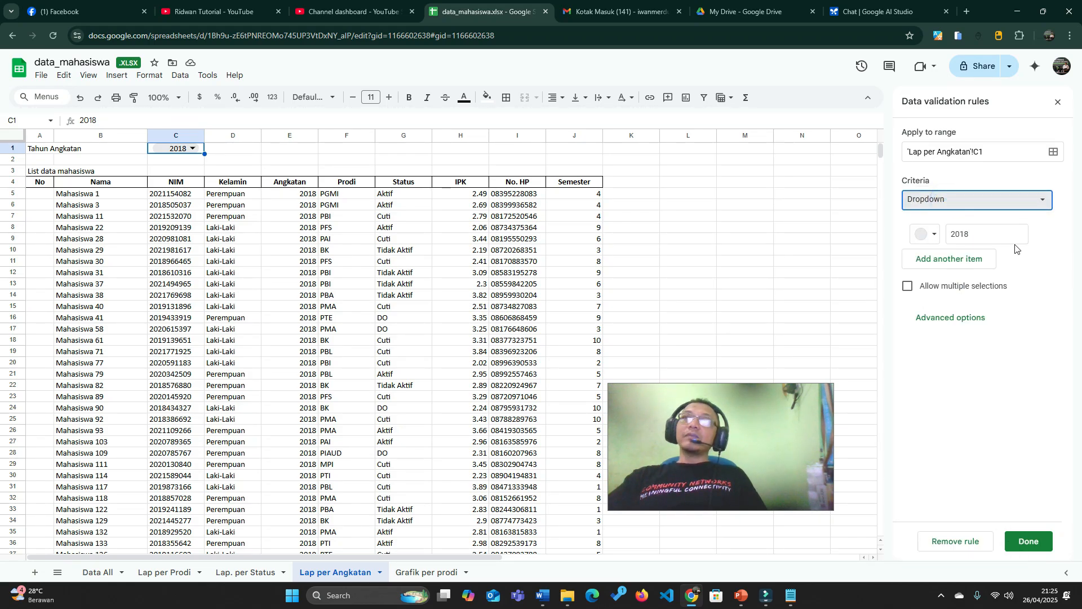
pyautogui.click(976, 237)
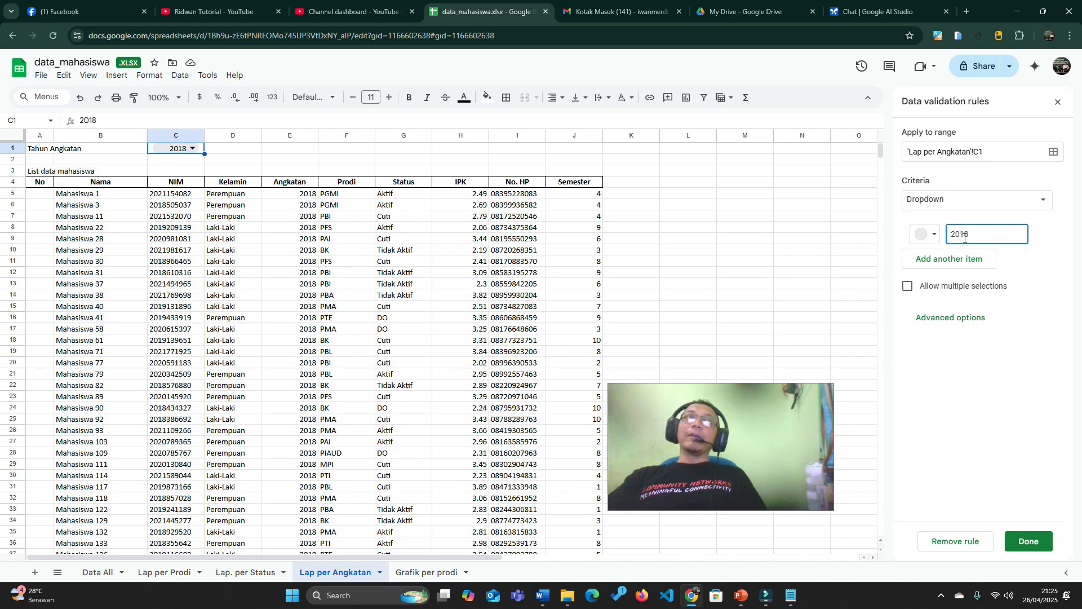
# Step: Add the items 2019, 2020 and 2021 to the dropdown rule of C1
pyautogui.click(948, 262)
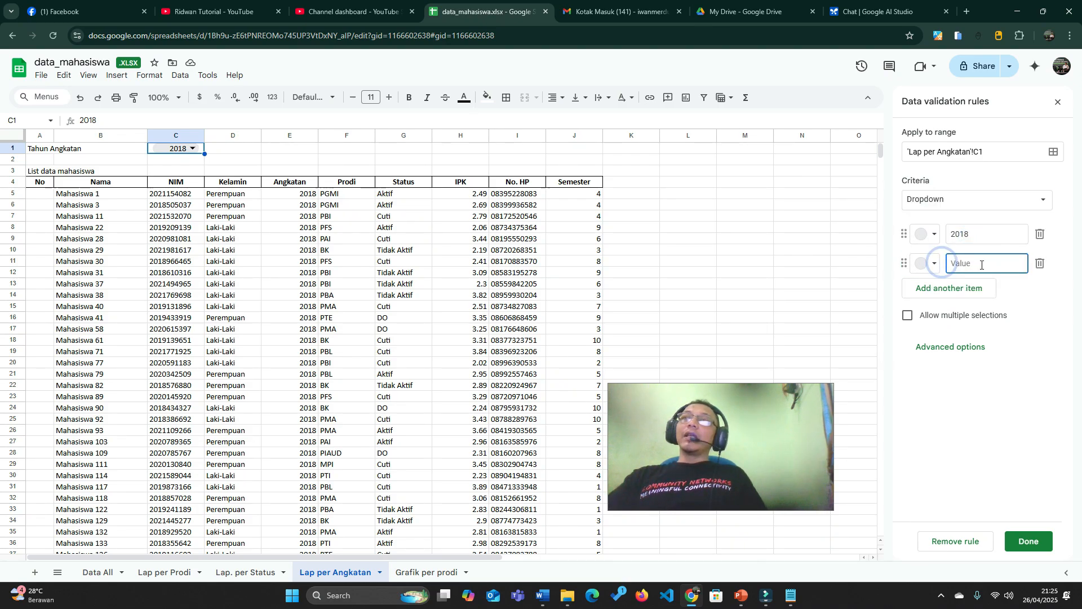
pyautogui.write('2019')
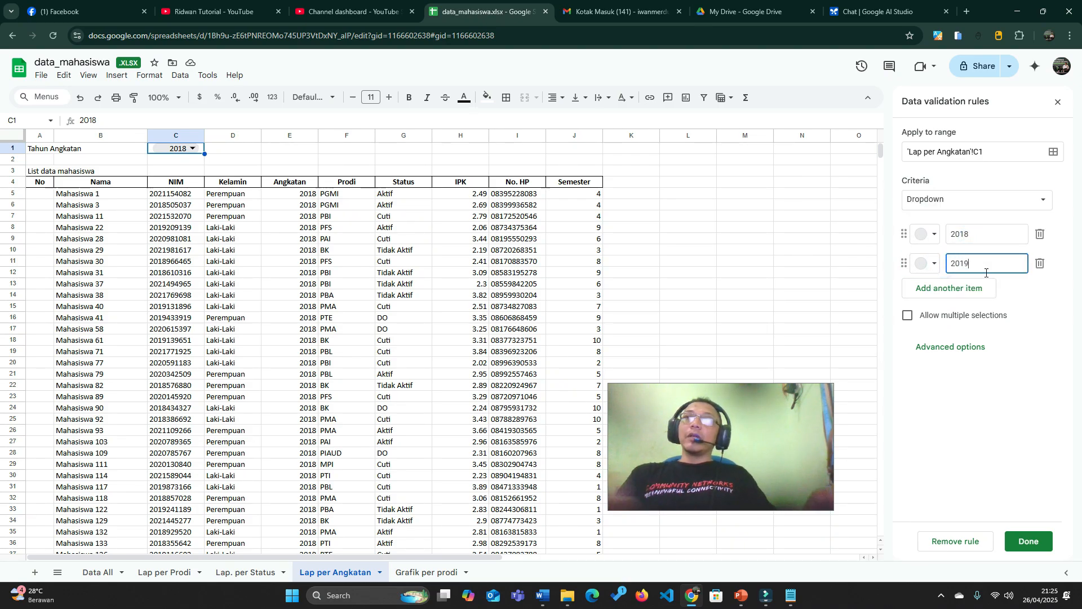
pyautogui.click(965, 289)
pyautogui.write('2020')
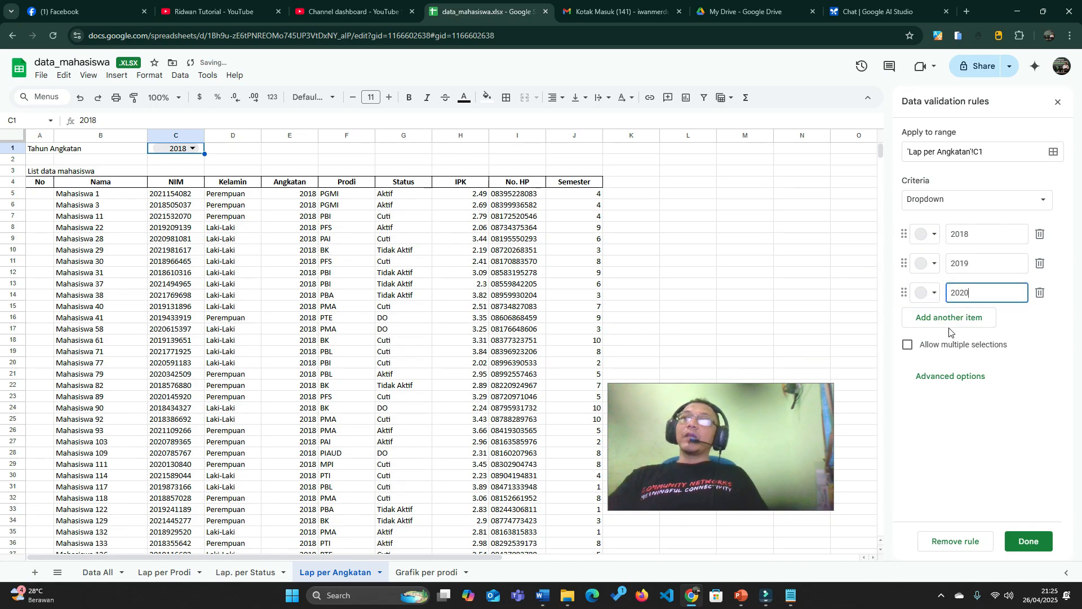
pyautogui.click(951, 317)
pyautogui.write('2021')
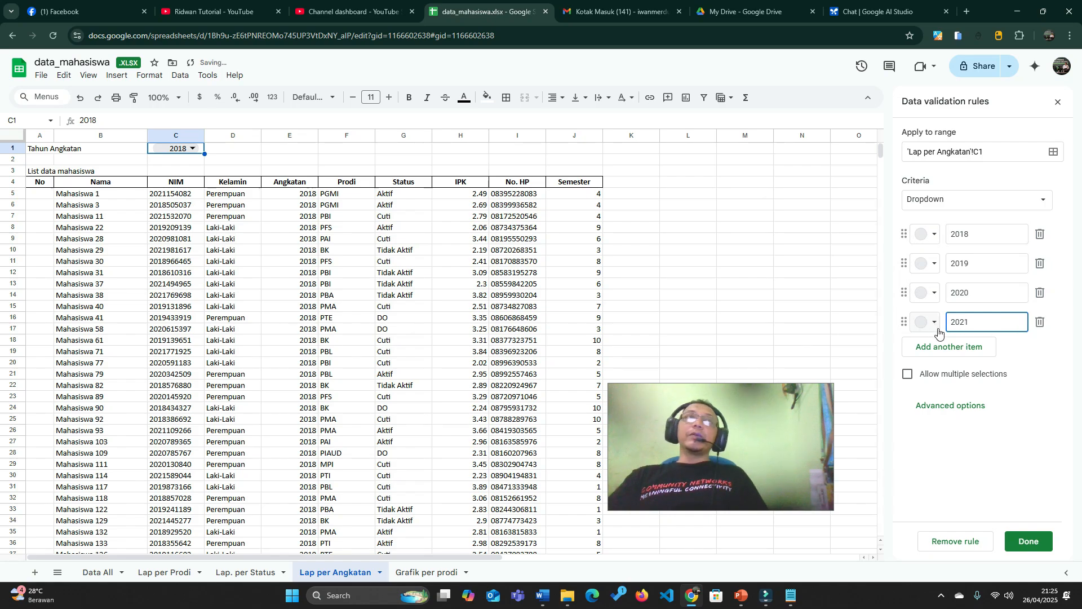
# Step: Set the dropdown's display style to Arrow in the advanced options and save the rule
pyautogui.click(956, 413)
pyautogui.scroll(-2, 1009, 433)
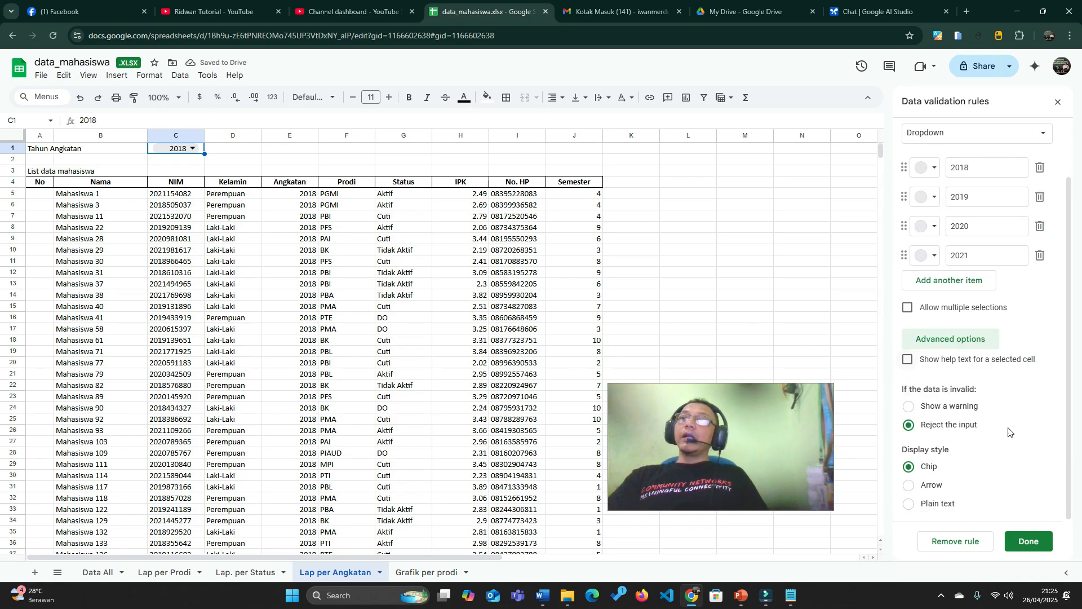
pyautogui.click(909, 486)
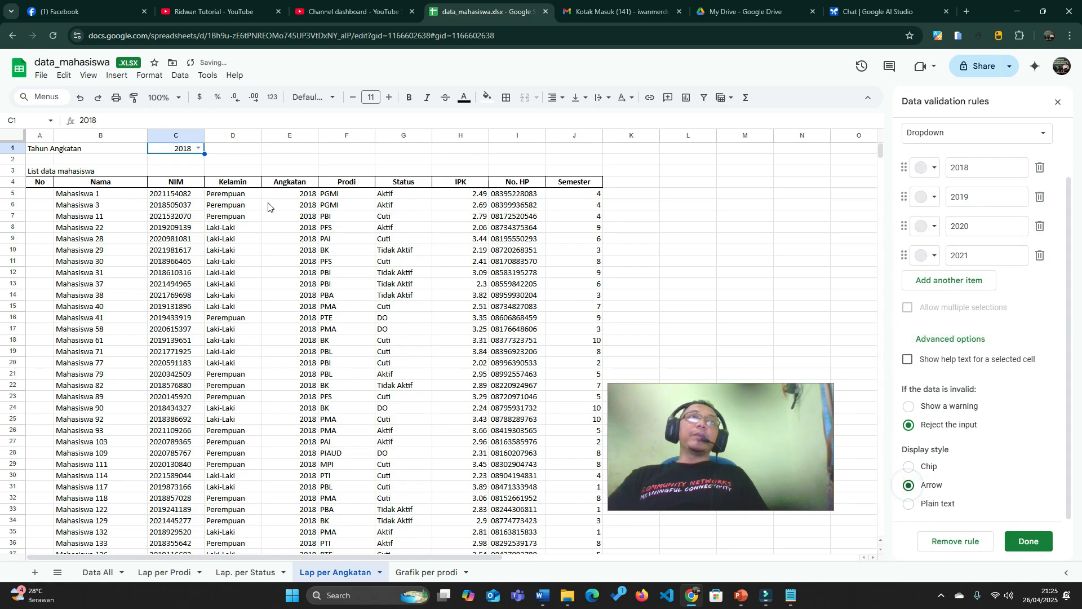
pyautogui.click(1026, 541)
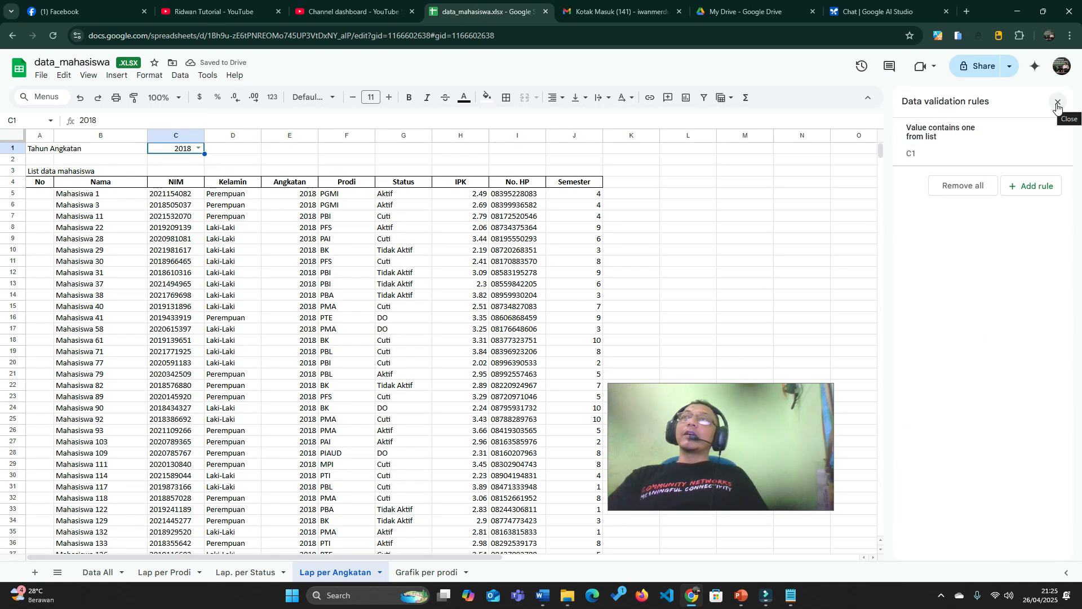
# Step: Test the Tahun Angkatan dropdown in C1 by choosing 2019, 2020 and 2021 in turn
pyautogui.click(802, 206)
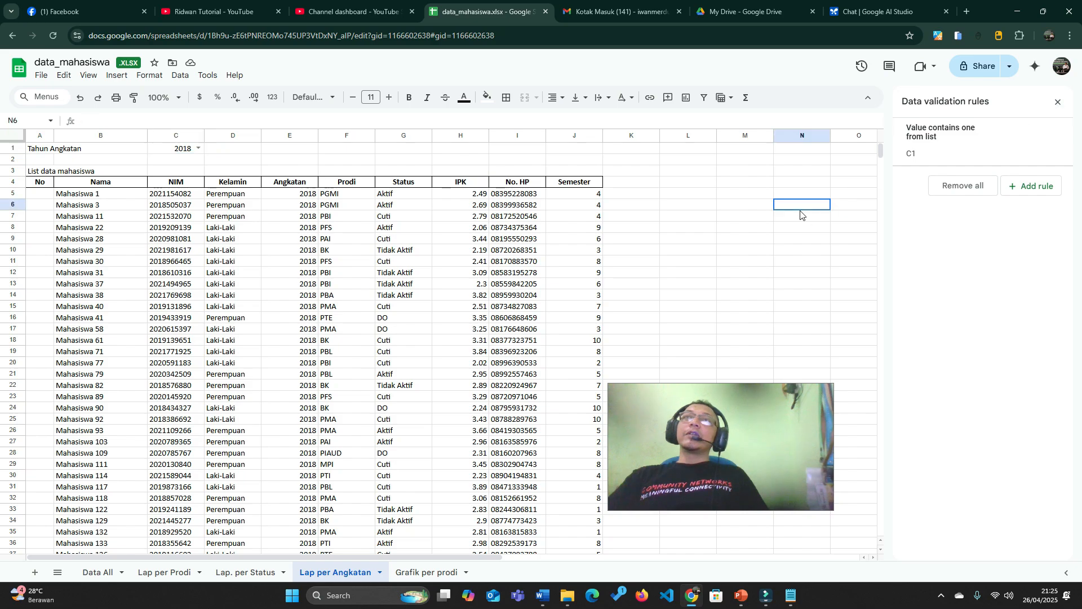
pyautogui.click(197, 148)
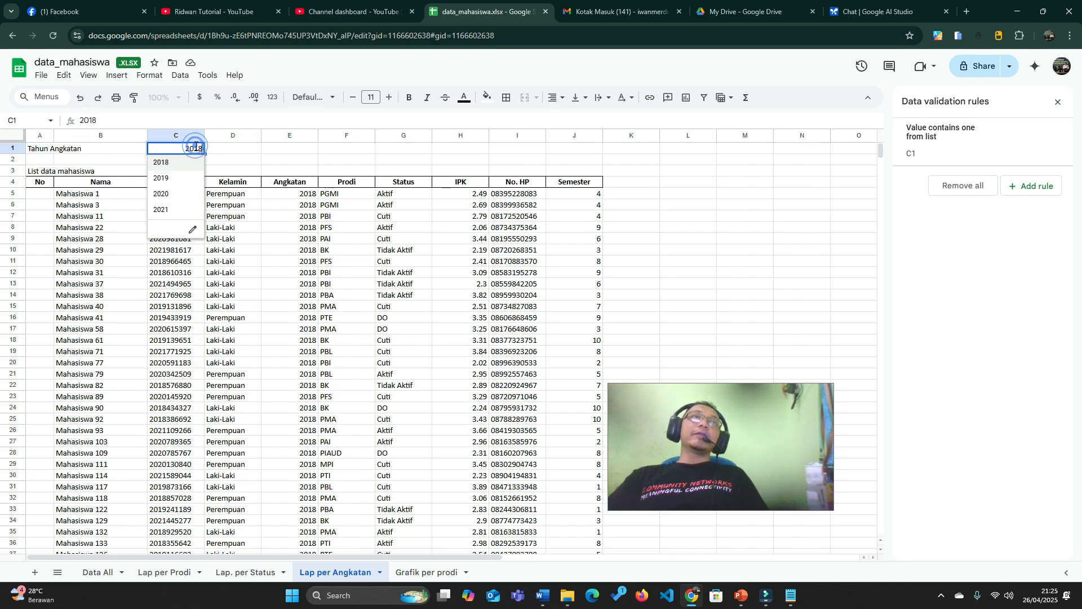
pyautogui.click(168, 180)
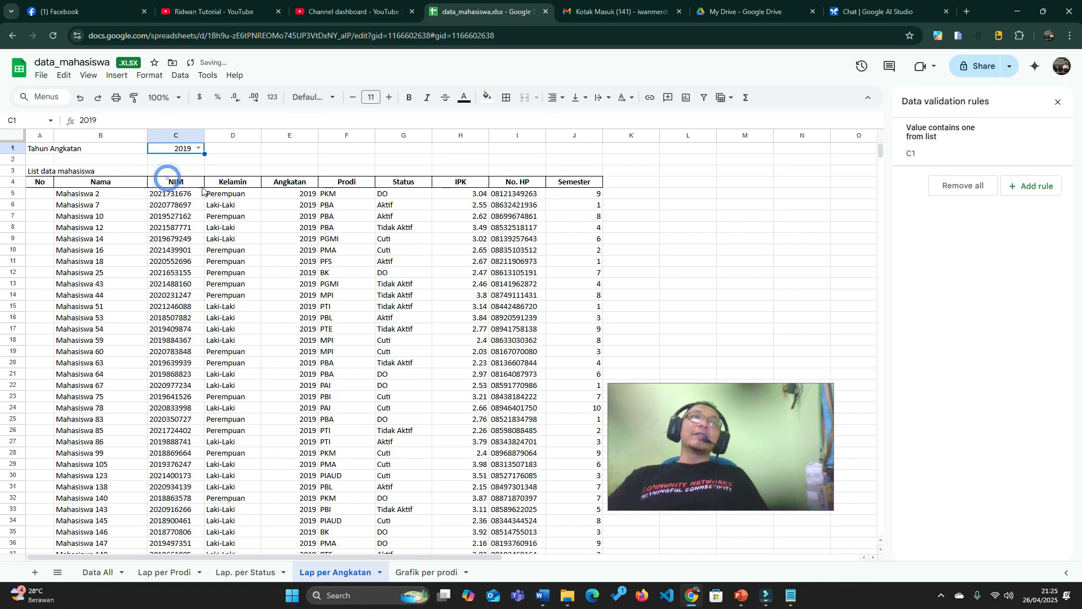
pyautogui.click(198, 148)
pyautogui.click(169, 192)
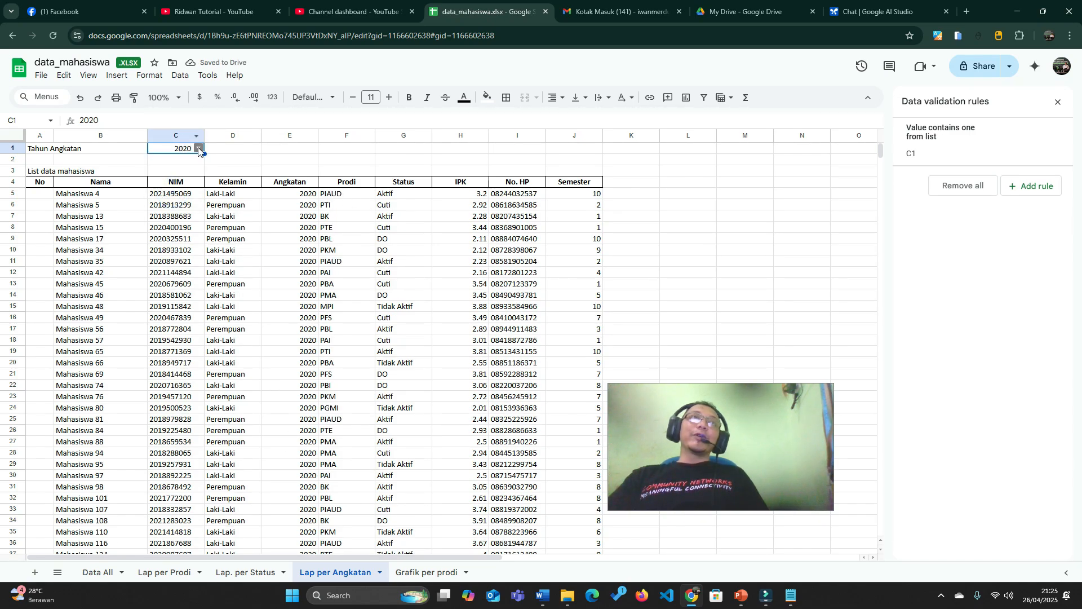
pyautogui.click(199, 149)
pyautogui.click(164, 209)
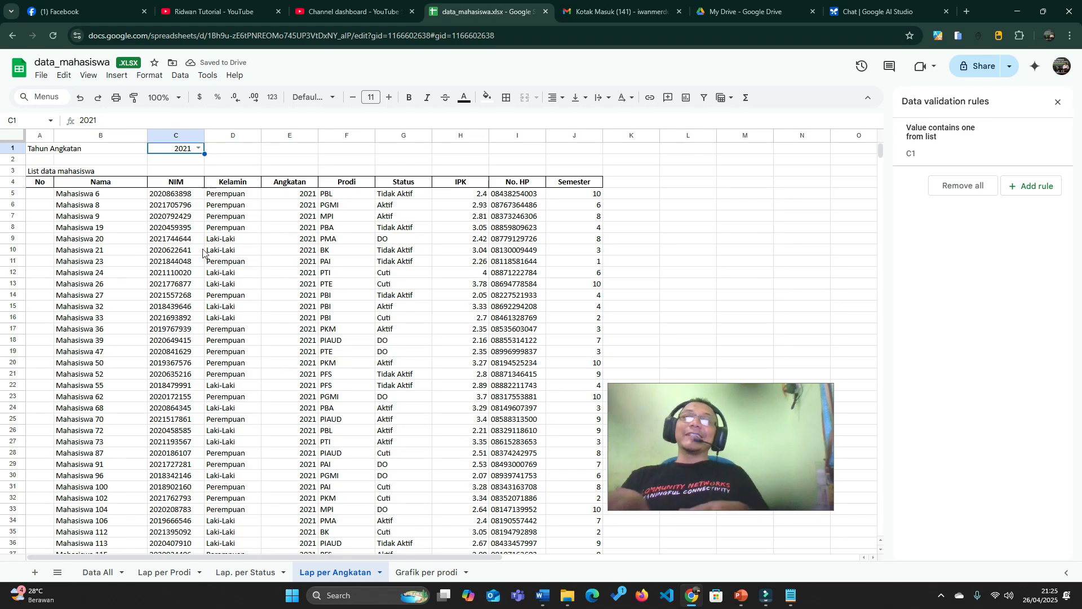
# Step: Test the Tahun Angkatan dropdown again by choosing 2018 followed by 2019
pyautogui.click(198, 148)
pyautogui.click(168, 162)
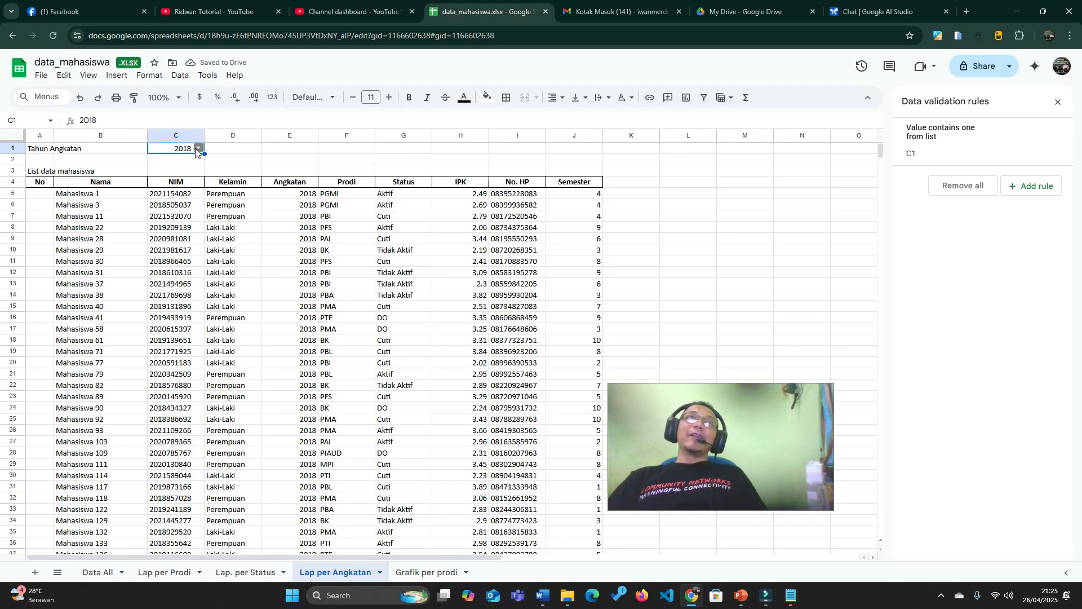
pyautogui.click(194, 149)
pyautogui.click(177, 174)
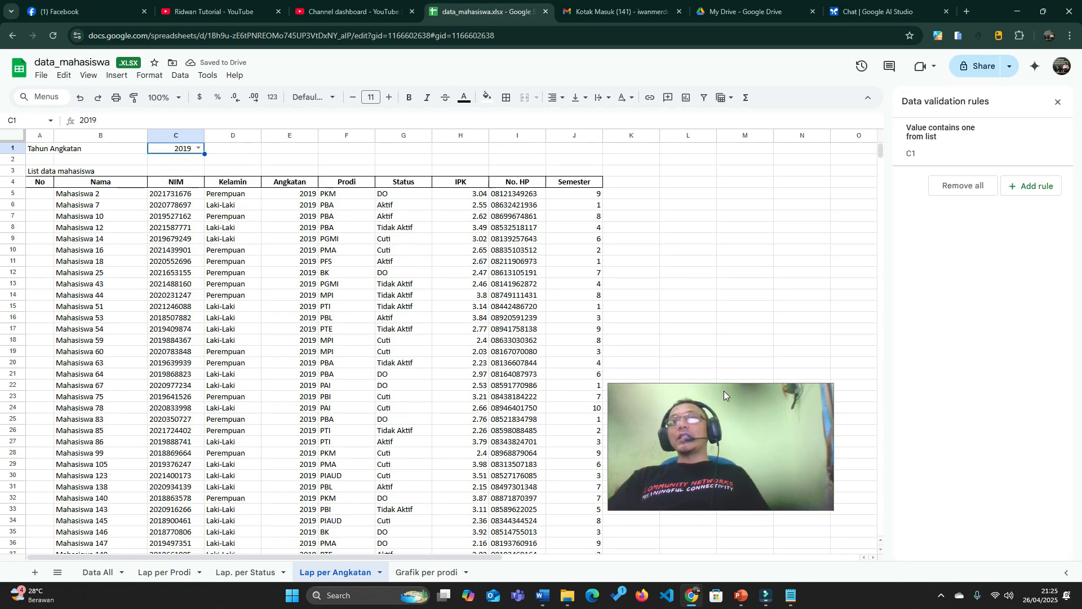
pyautogui.moveTo(723, 390); pyautogui.dragTo(760, 391)
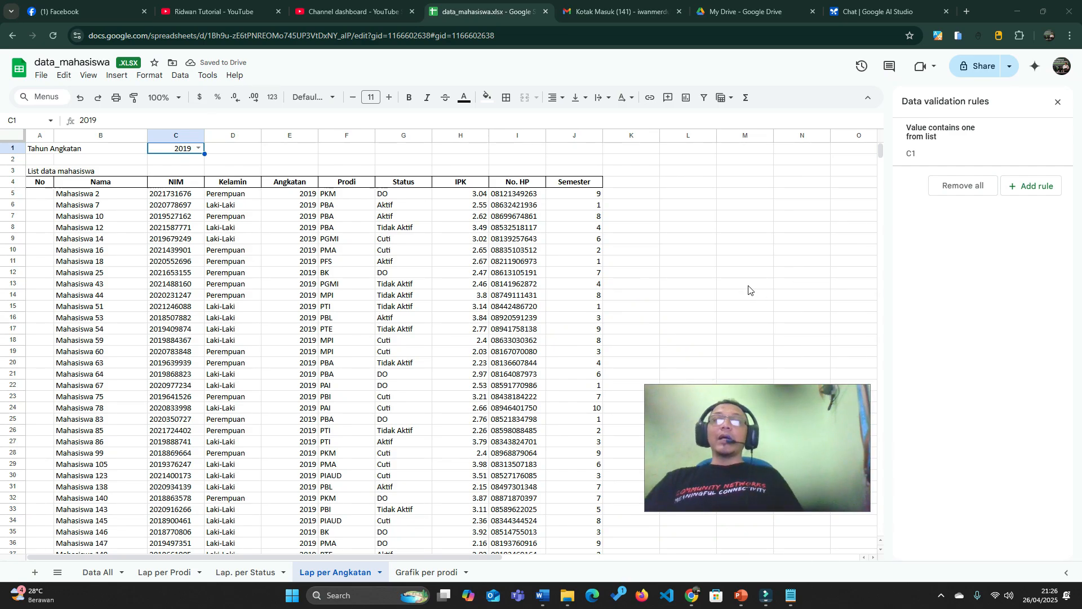
pyautogui.click(199, 148)
pyautogui.click(233, 150)
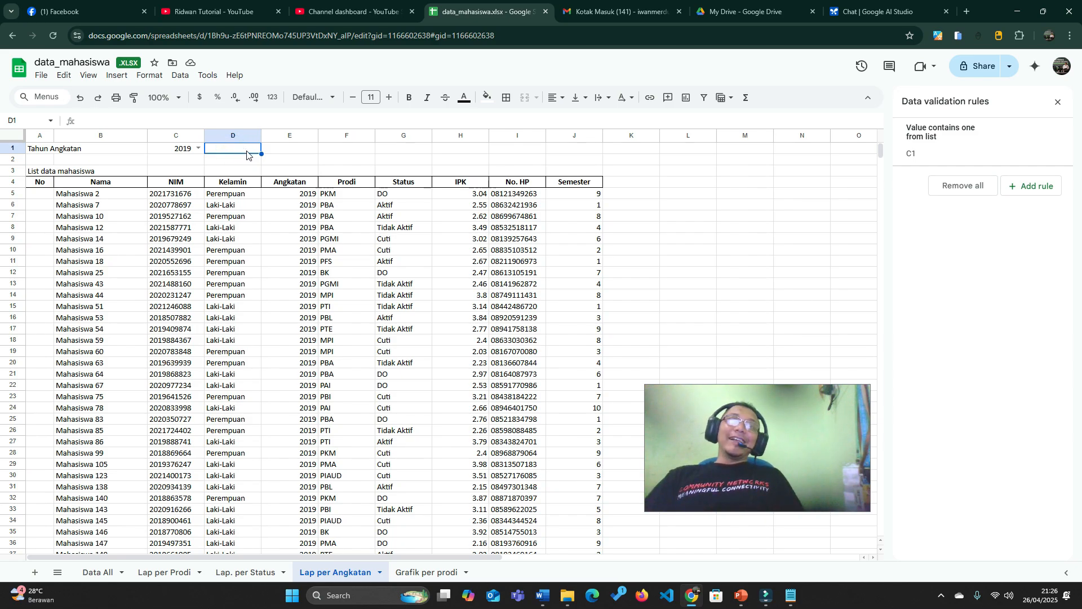
# Step: Check the Nama Prodi cell C1 on Lap per Prodi and return to Lap per Angkatan
pyautogui.click(169, 572)
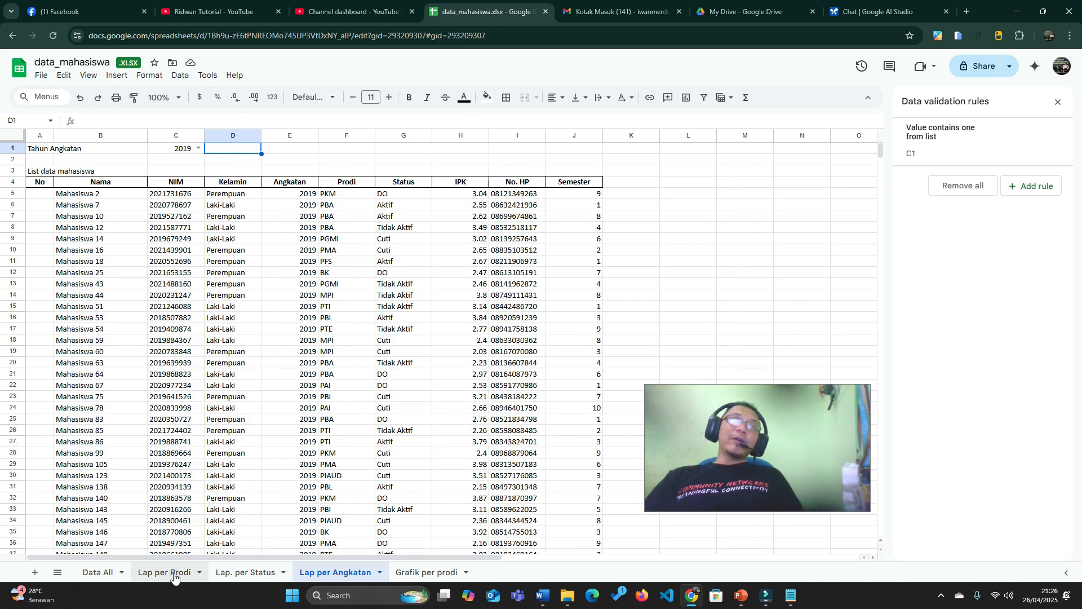
pyautogui.click(166, 151)
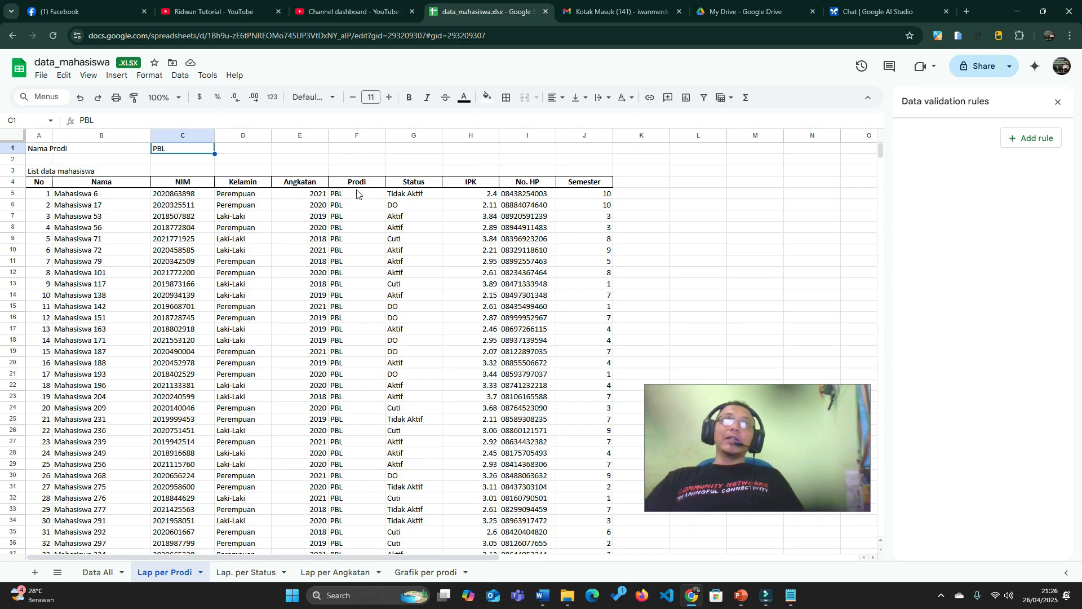
pyautogui.click(238, 152)
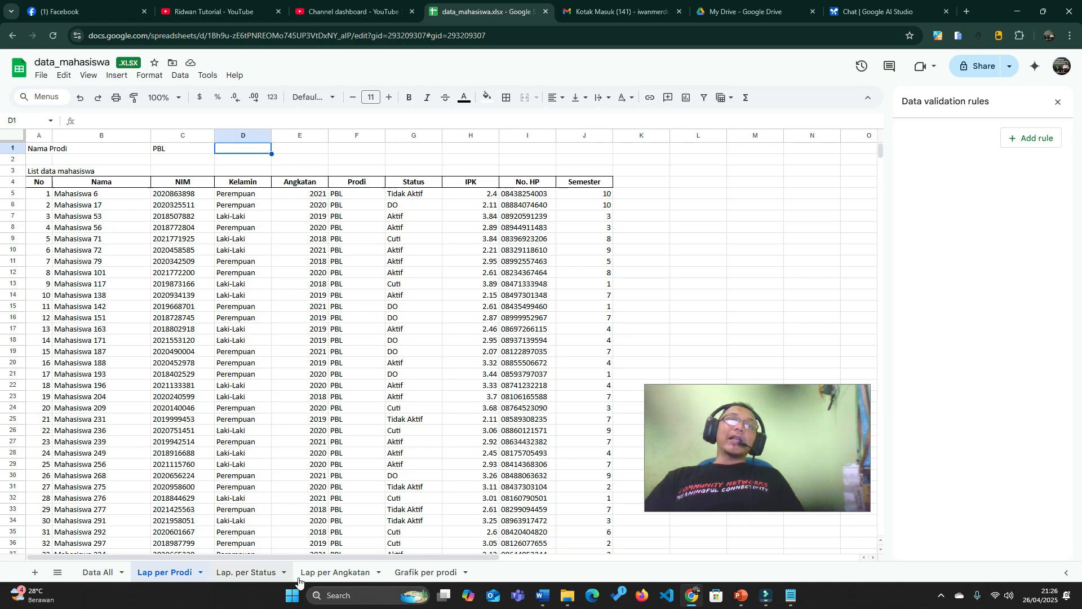
pyautogui.click(331, 572)
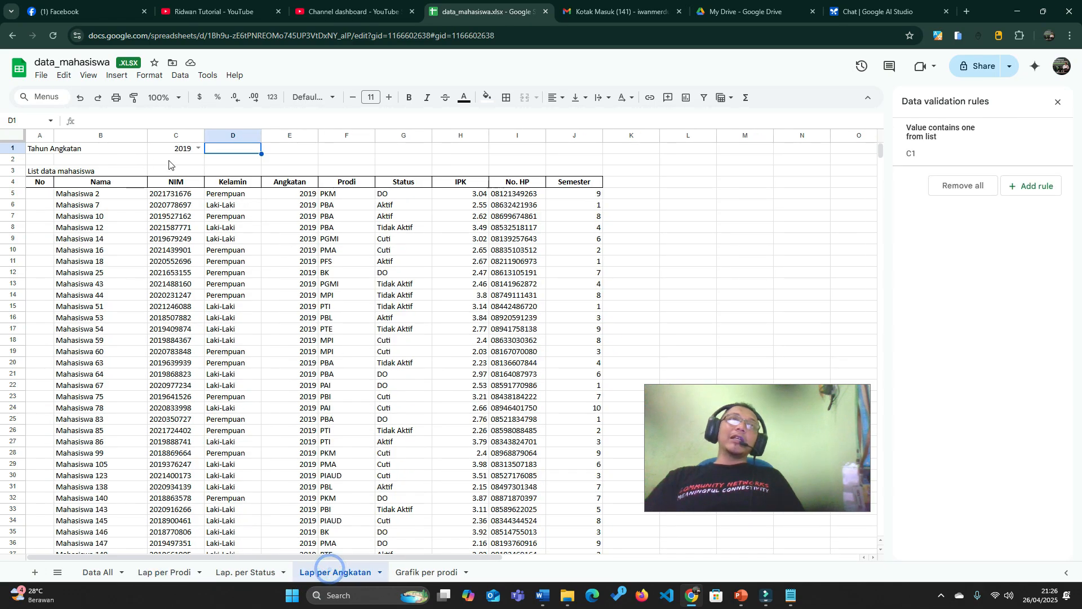
# Step: Choose 2020 from the Tahun Angkatan dropdown in C1
pyautogui.click(198, 149)
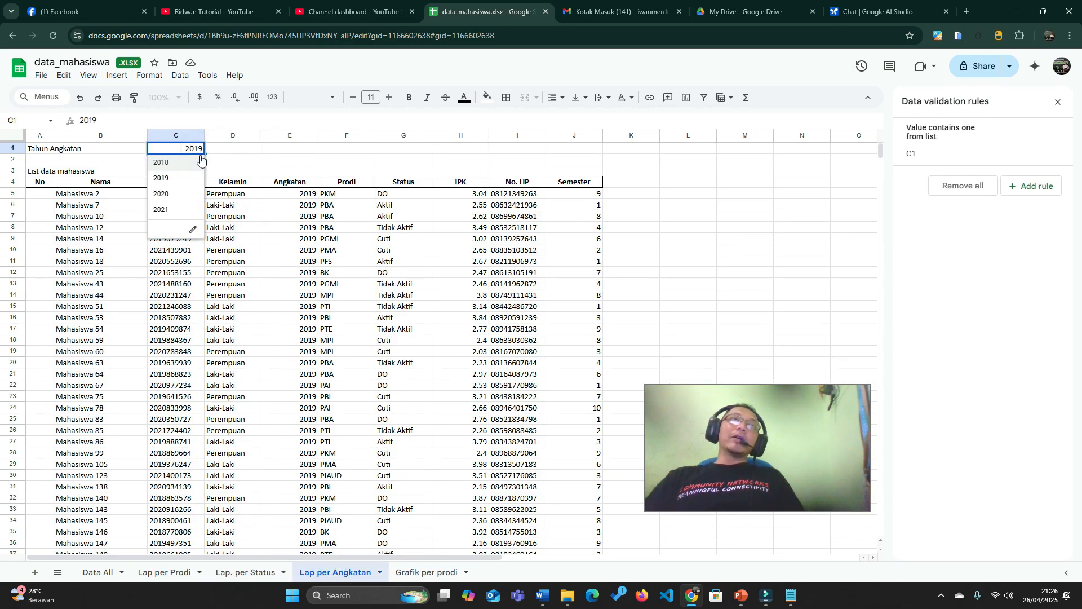
pyautogui.click(167, 194)
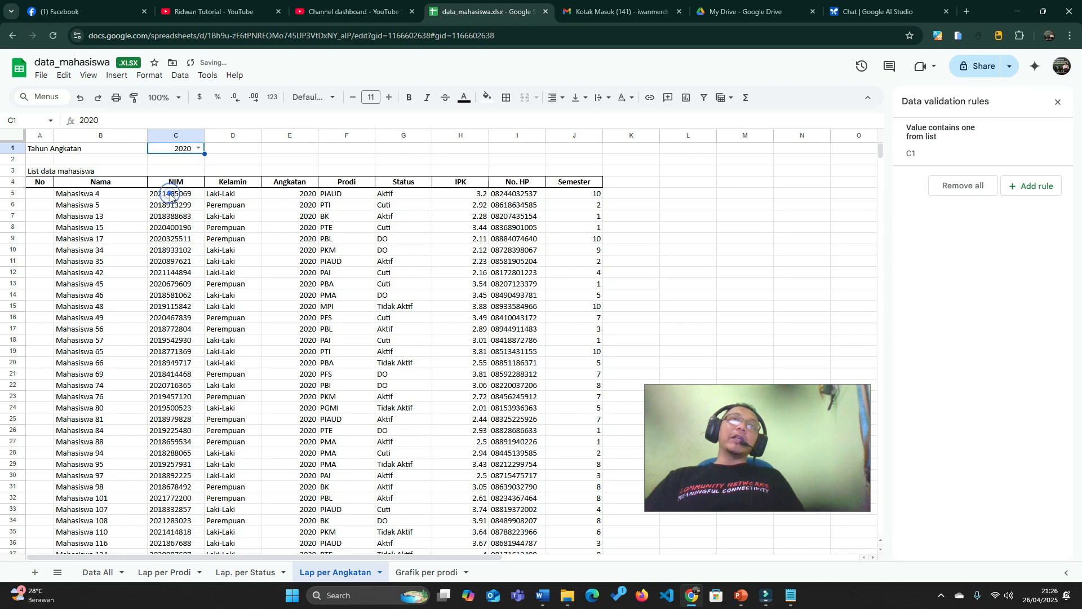
pyautogui.click(272, 162)
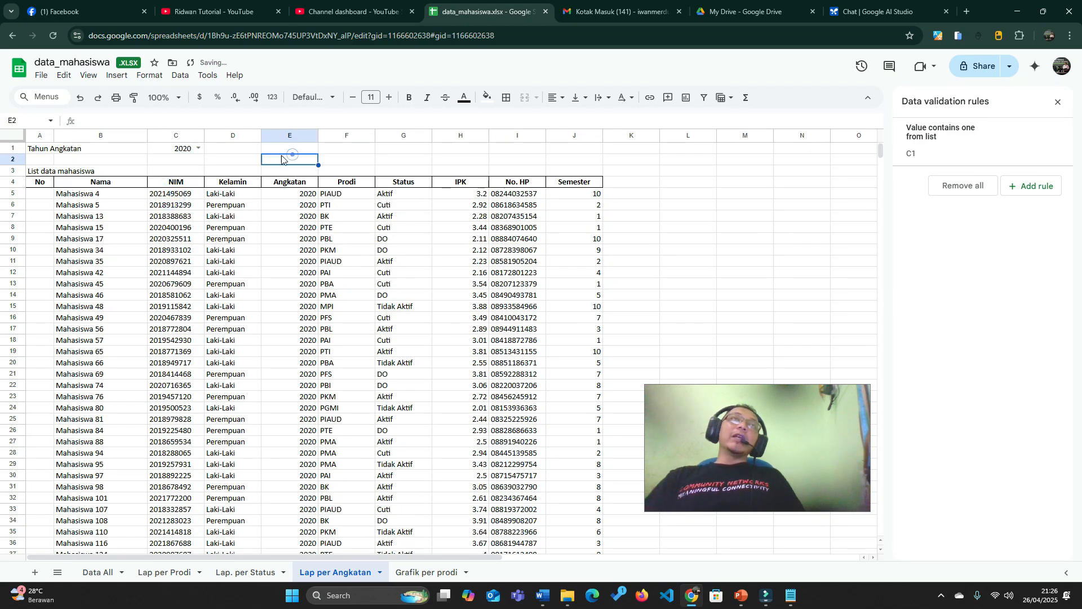
# Step: Review the data validation rule on C1 of Lap per Angkatan, checking its dropdown items 2018, 2019, 2020 and 2021
pyautogui.click(182, 76)
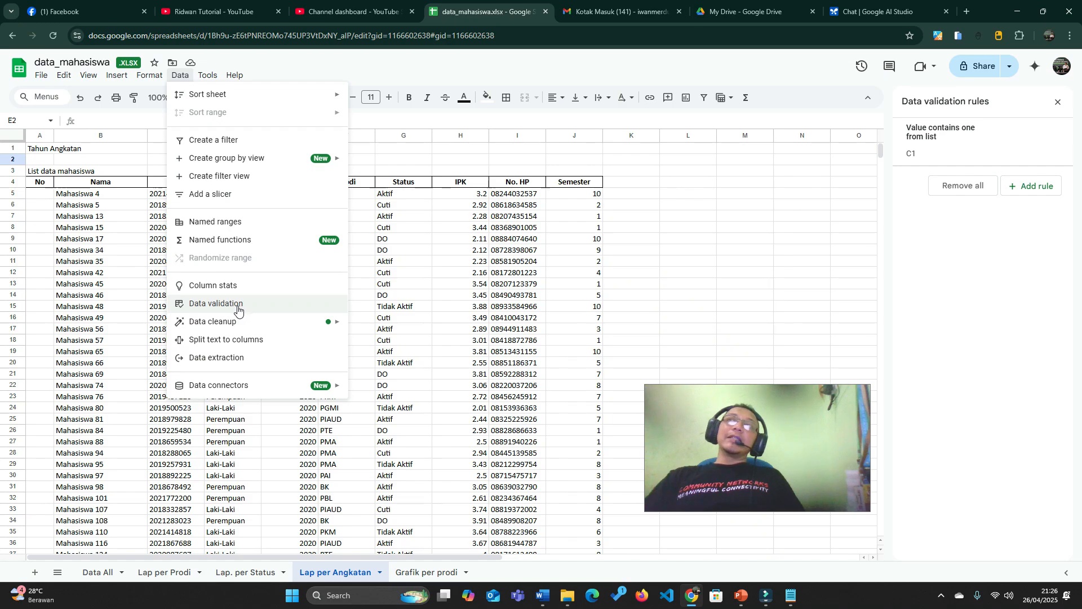
pyautogui.click(904, 143)
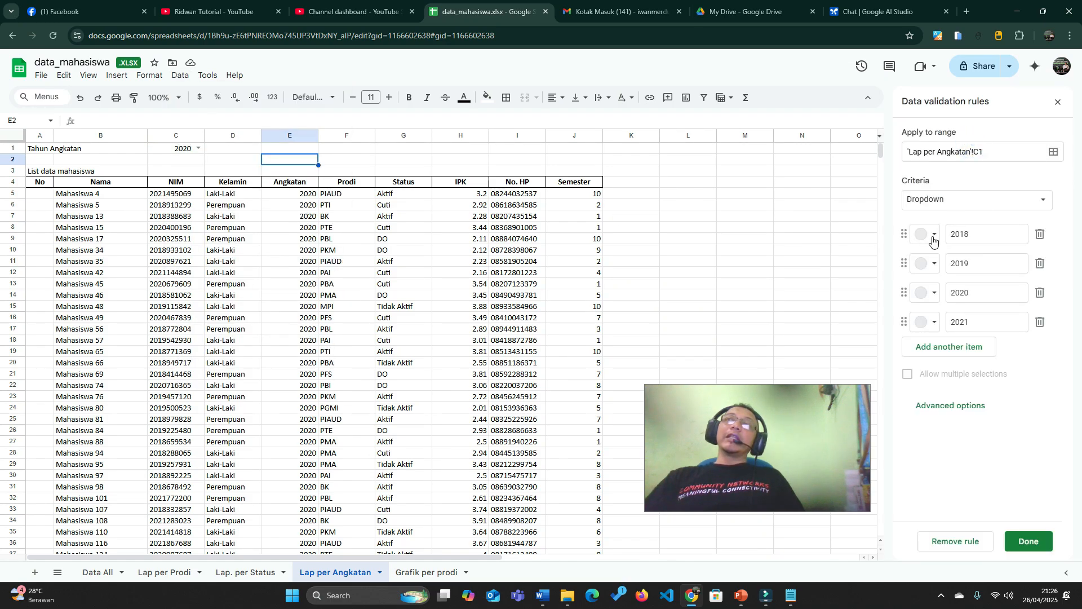
pyautogui.click(985, 239)
pyautogui.click(983, 263)
pyautogui.click(983, 292)
pyautogui.click(980, 320)
pyautogui.click(1027, 539)
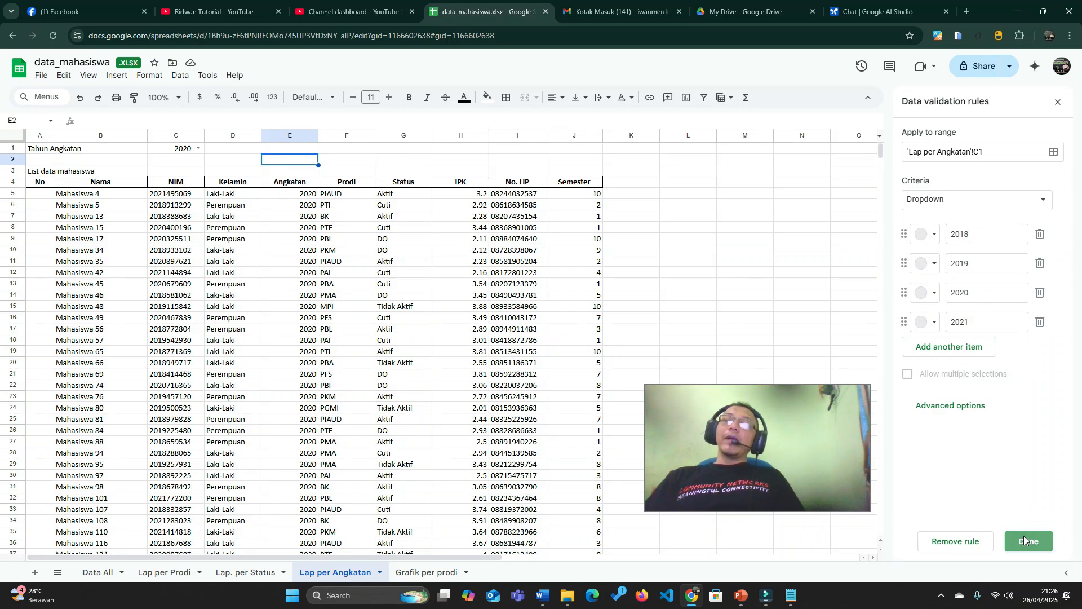
# Step: Switch to the PowerPoint presentation to review the Kasus slide's report list and return to the title slide
pyautogui.moveTo(746, 397); pyautogui.dragTo(742, 420)
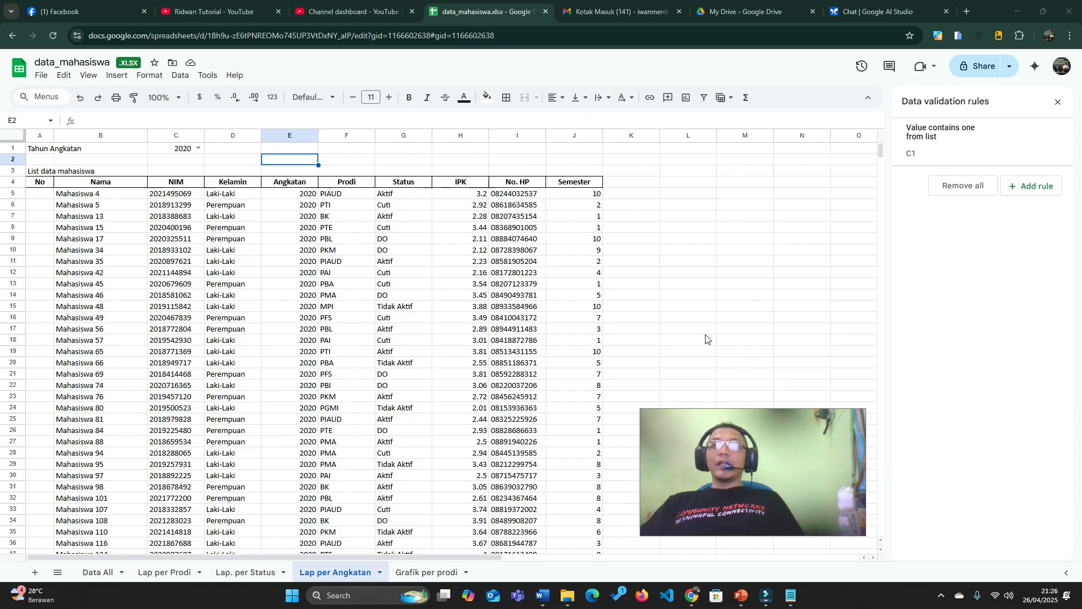
pyautogui.click(741, 596)
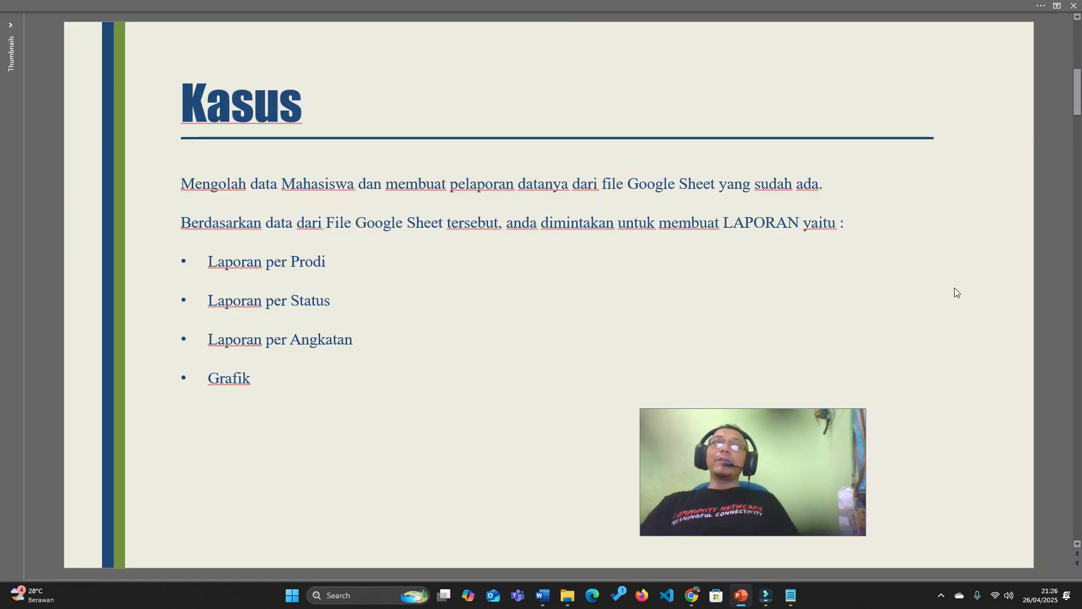
pyautogui.moveTo(785, 422); pyautogui.dragTo(855, 424)
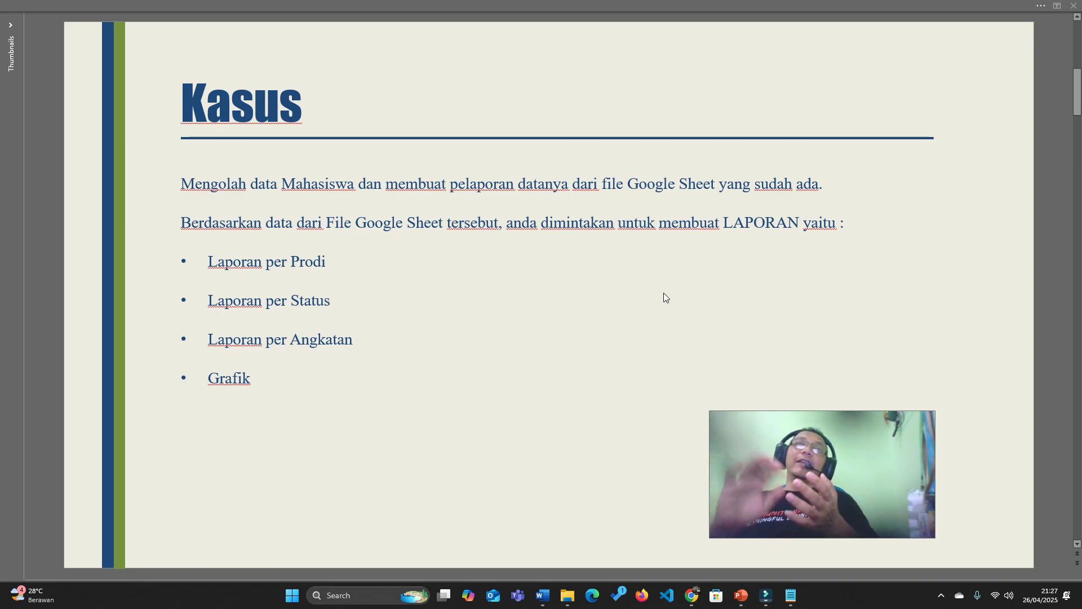
pyautogui.click(659, 303)
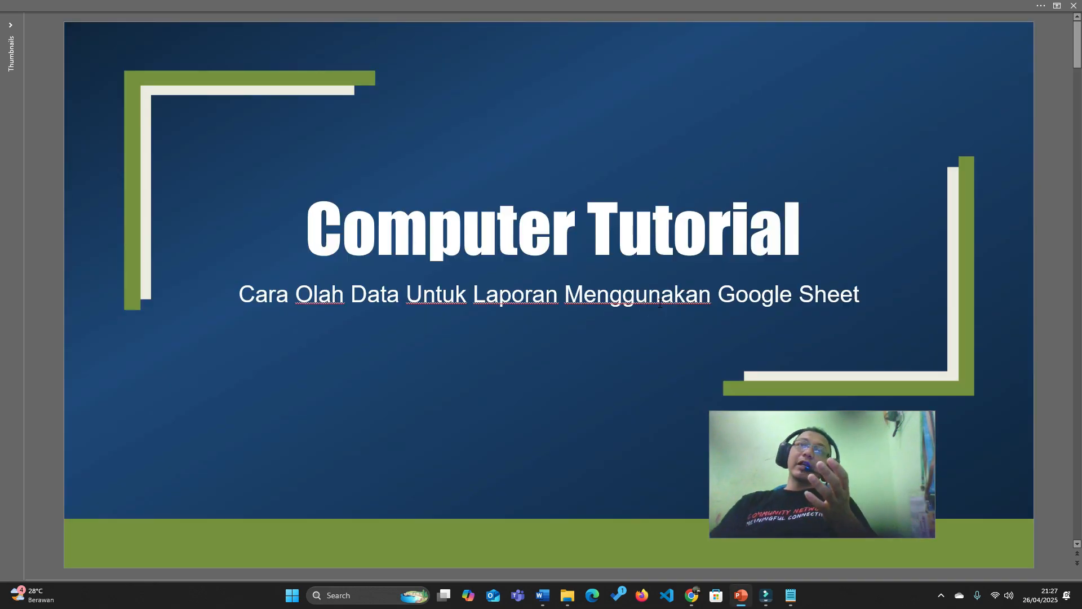